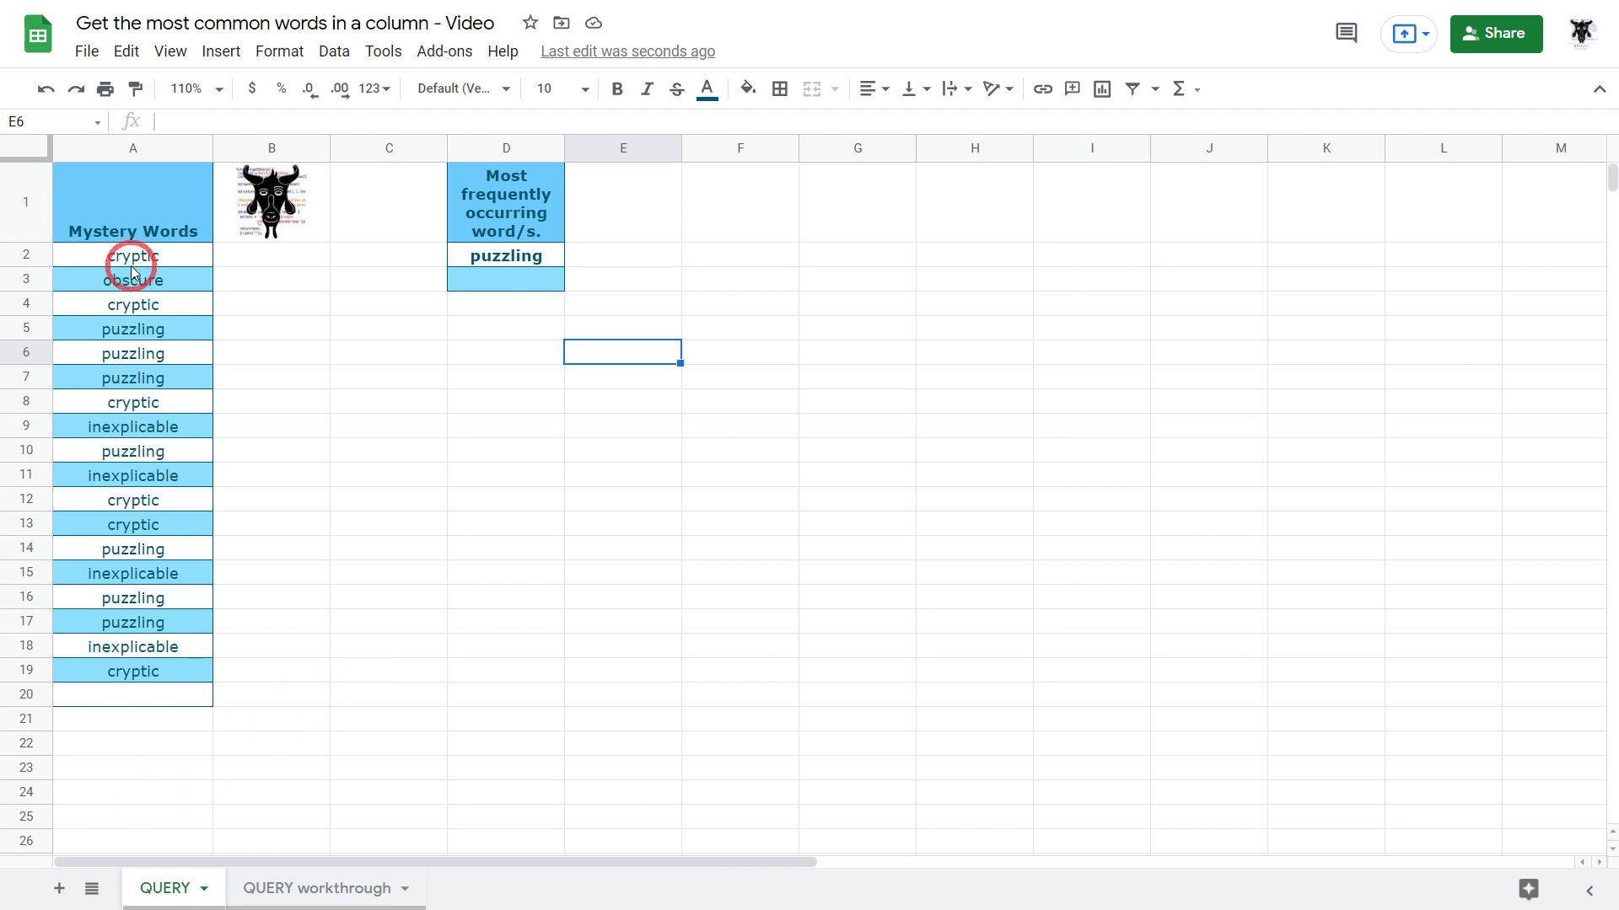
# - Enter 'cryptic' in A20 so column D lists both cryptic and puzzling
pyautogui.click(136, 703)
pyautogui.write('cr')
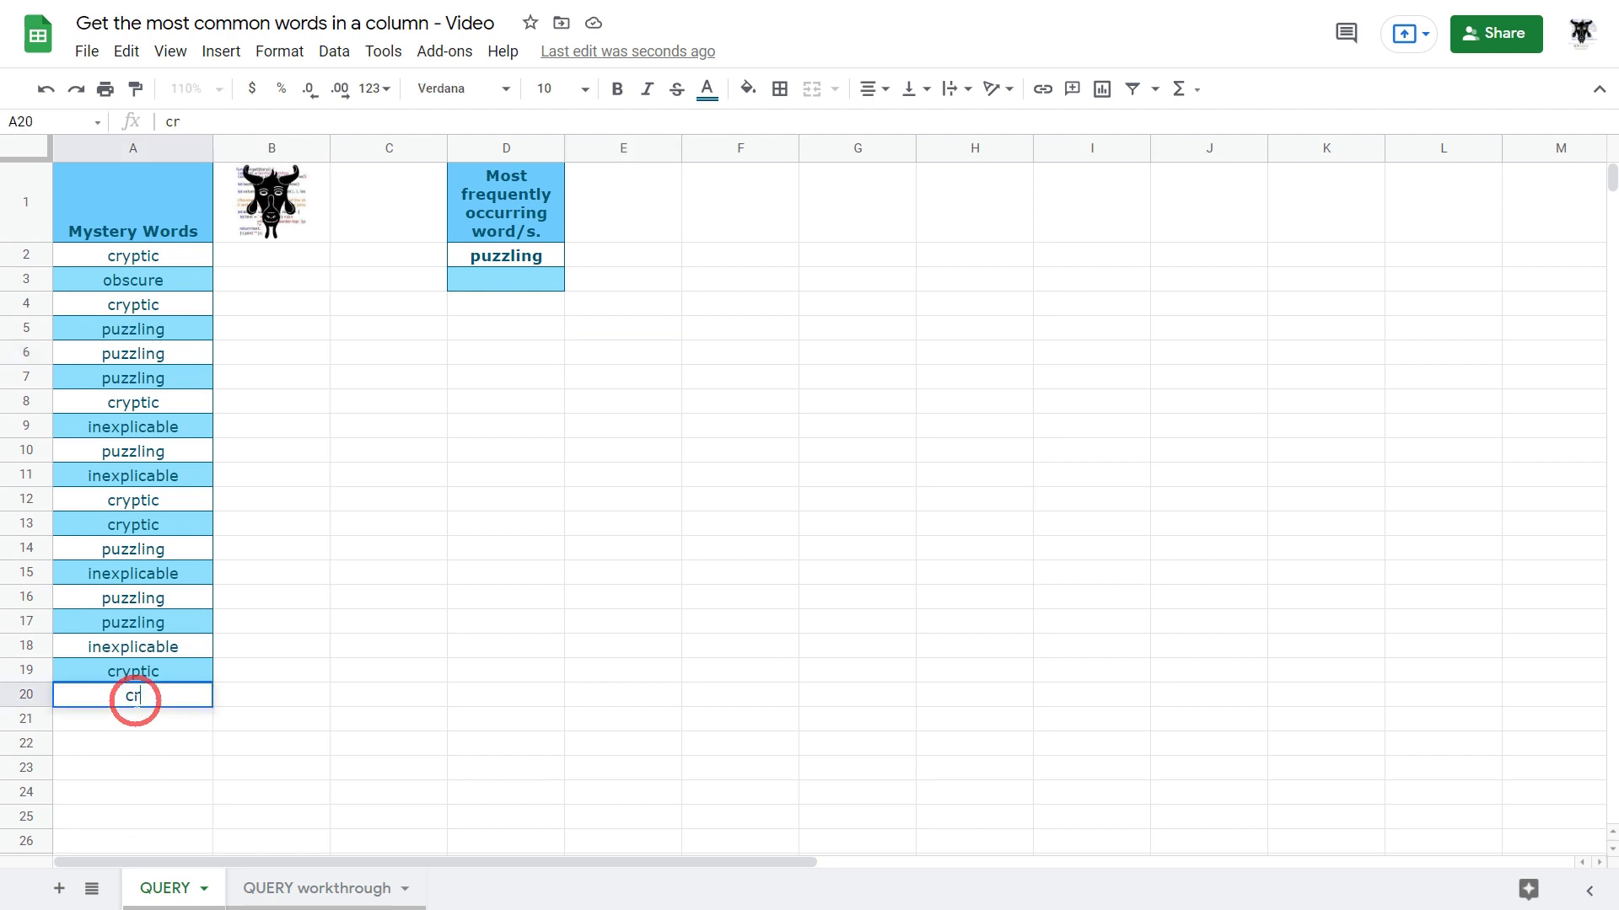
pyautogui.write('yptic')
pyautogui.press('Return')
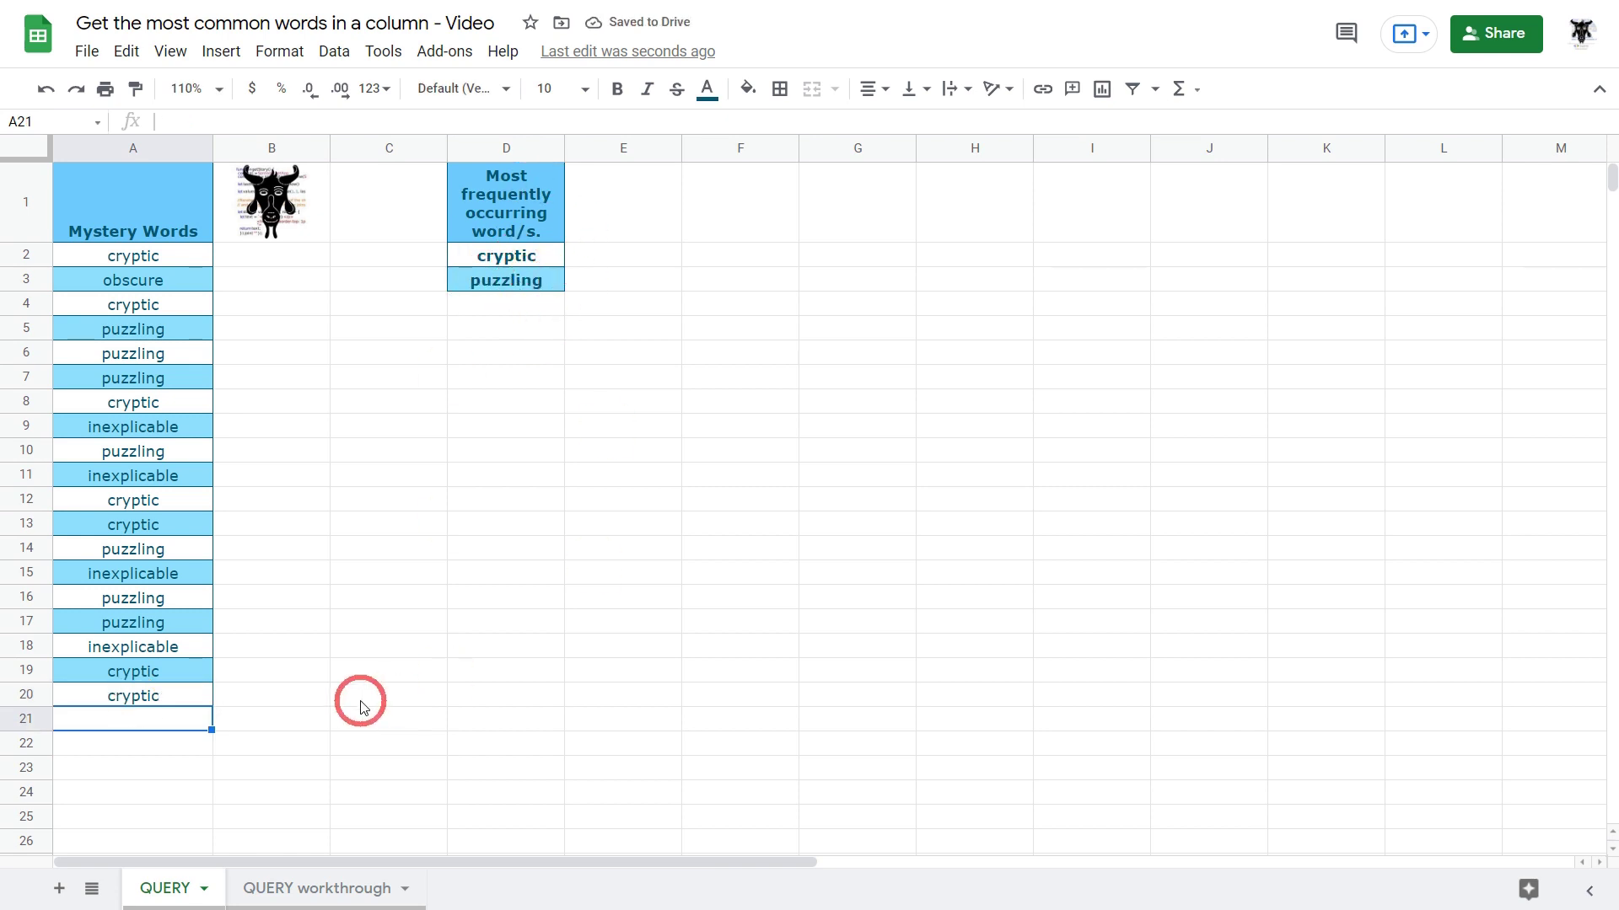
# - Switch to the walkthrough sheet whose column D reads 'Get a frequency count for each value.'
pyautogui.click(169, 696)
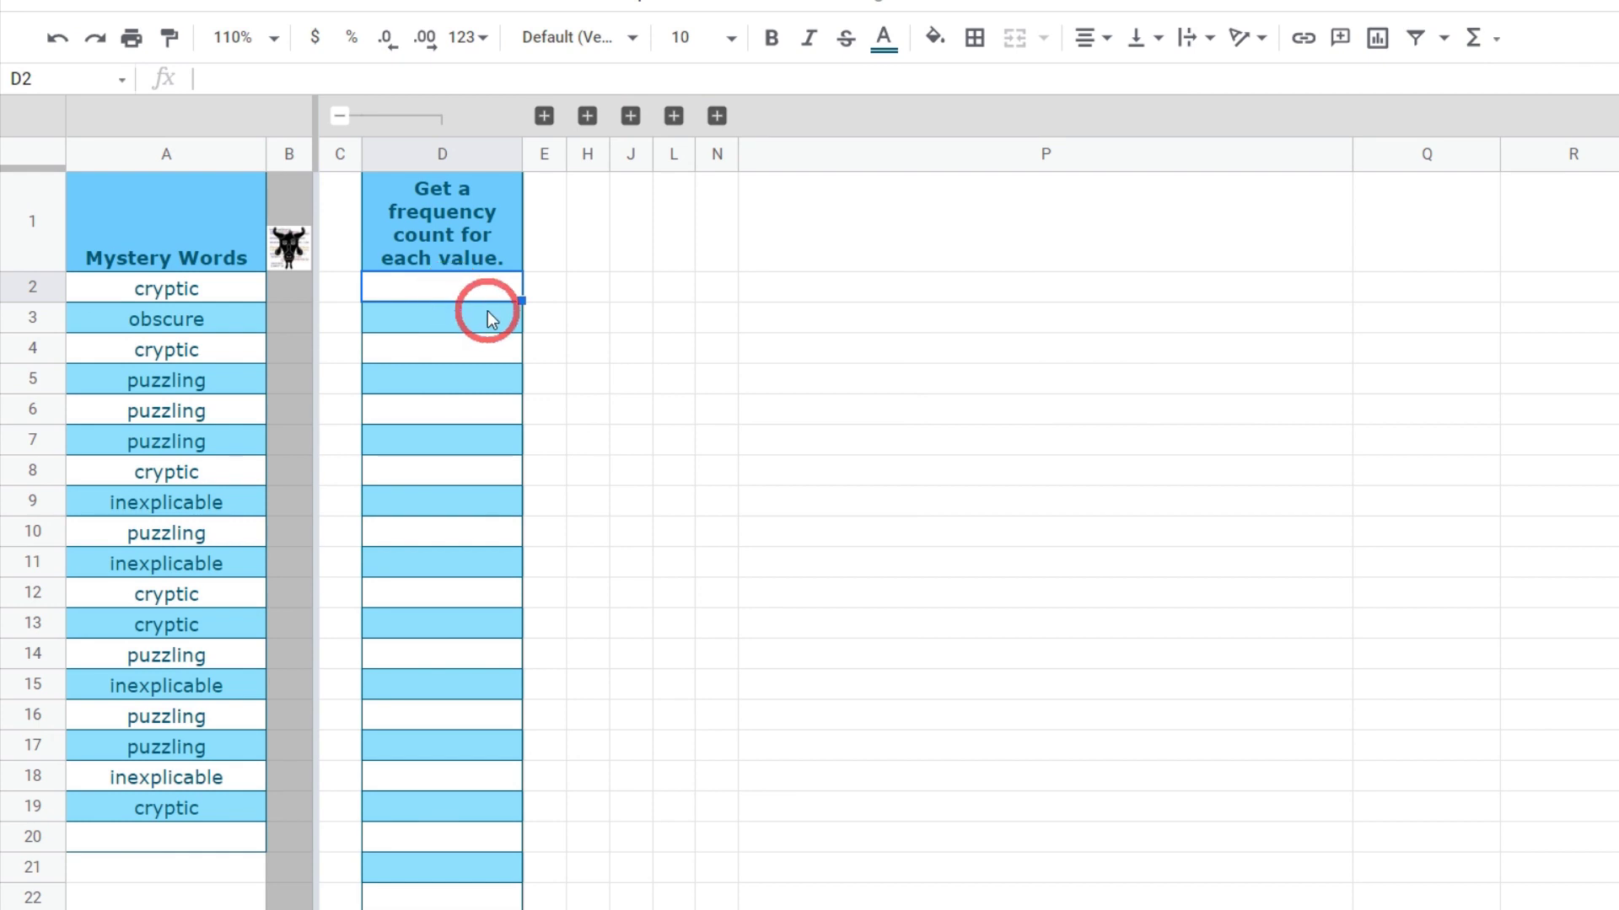
# - Enter =COUNTIF(A2:A,A2:A) in D2, returning a count of 6 for cryptic
pyautogui.write('=')
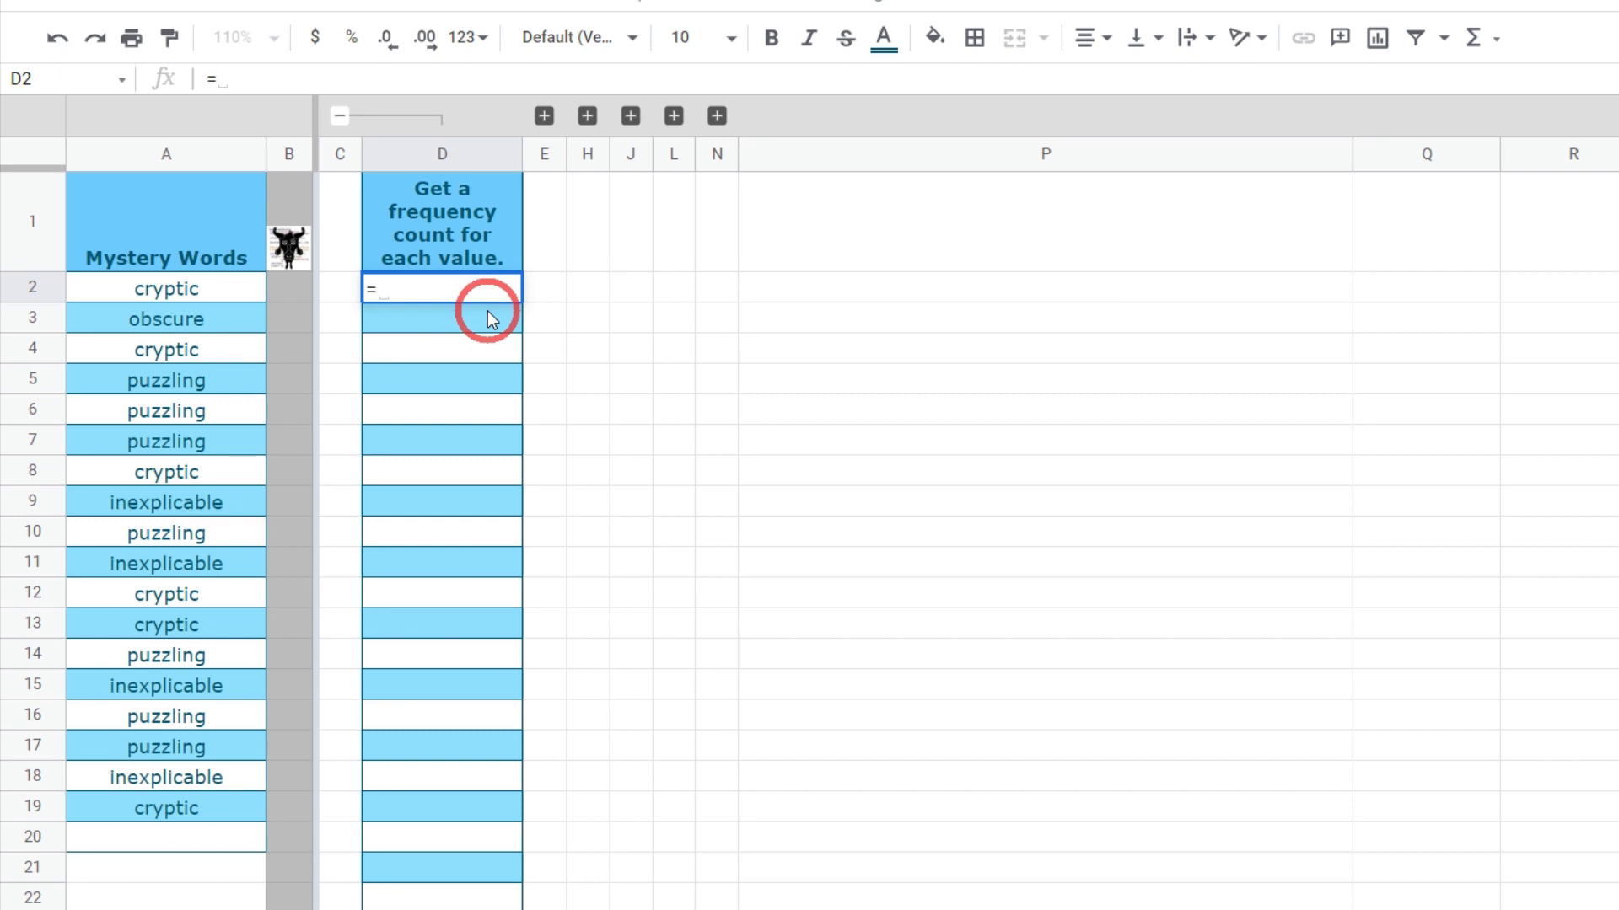
pyautogui.write('COUN')
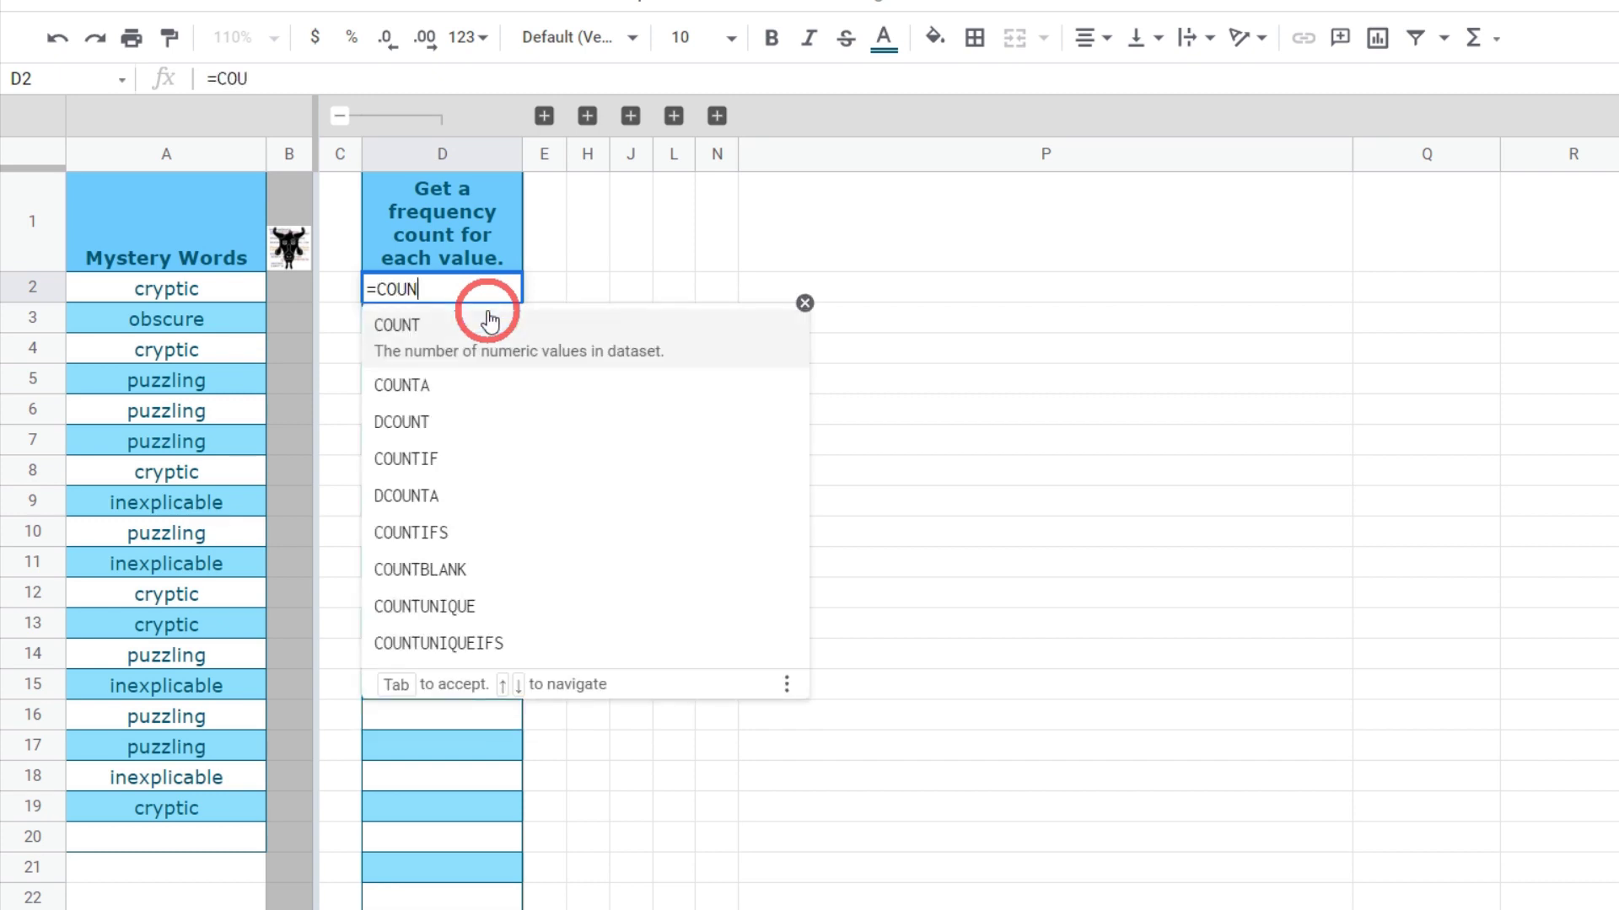
pyautogui.write('TI')
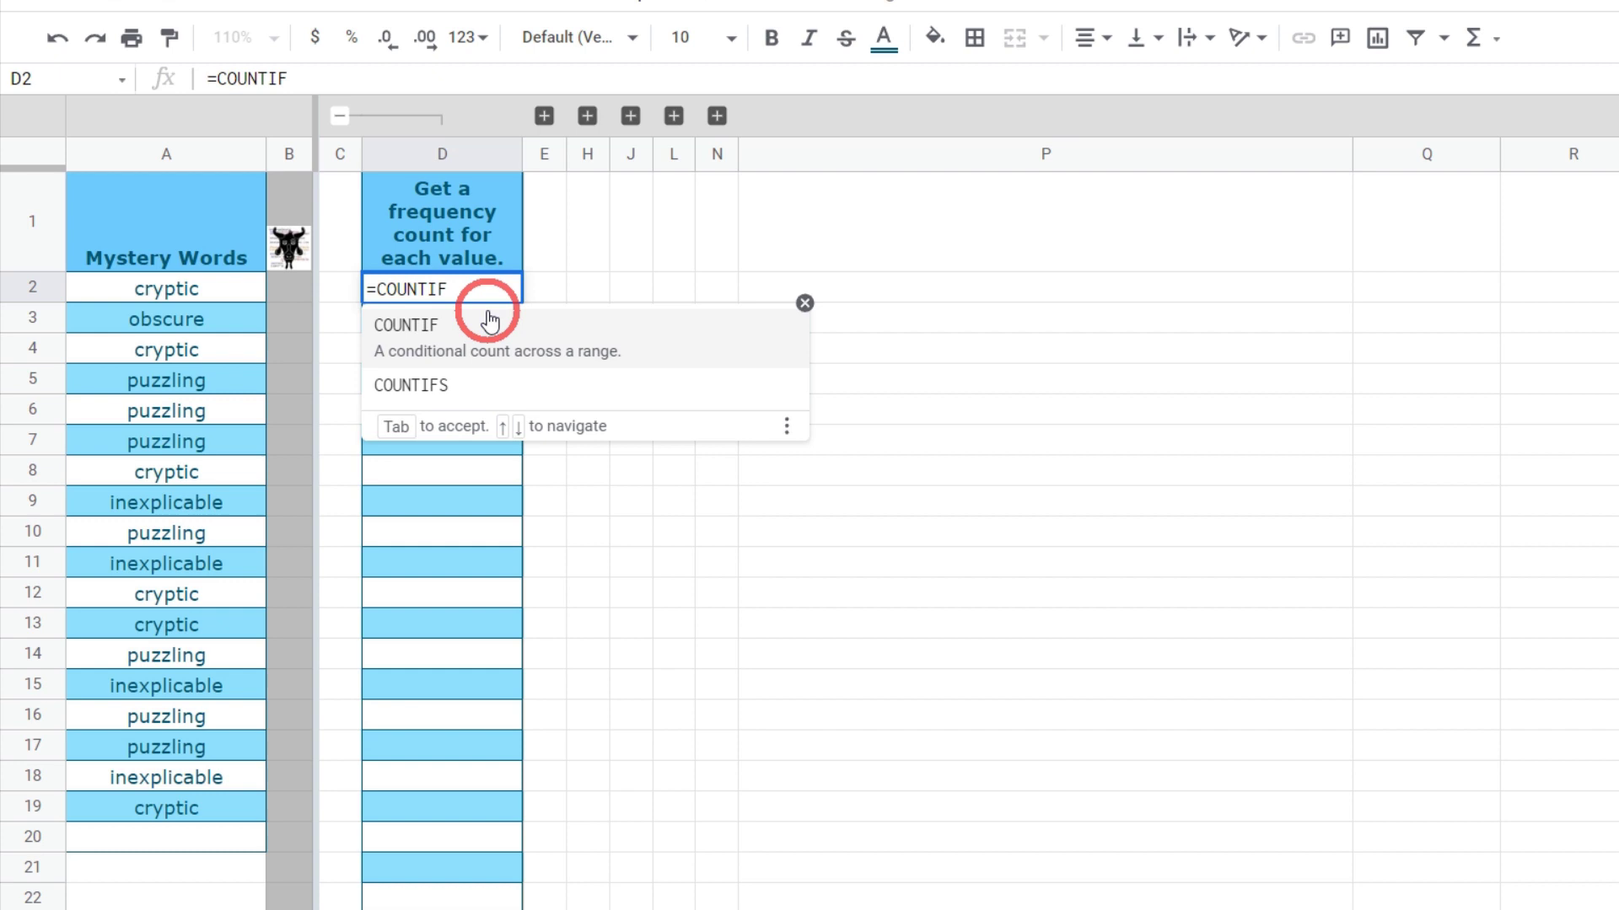
pyautogui.write('F')
pyautogui.click(489, 321)
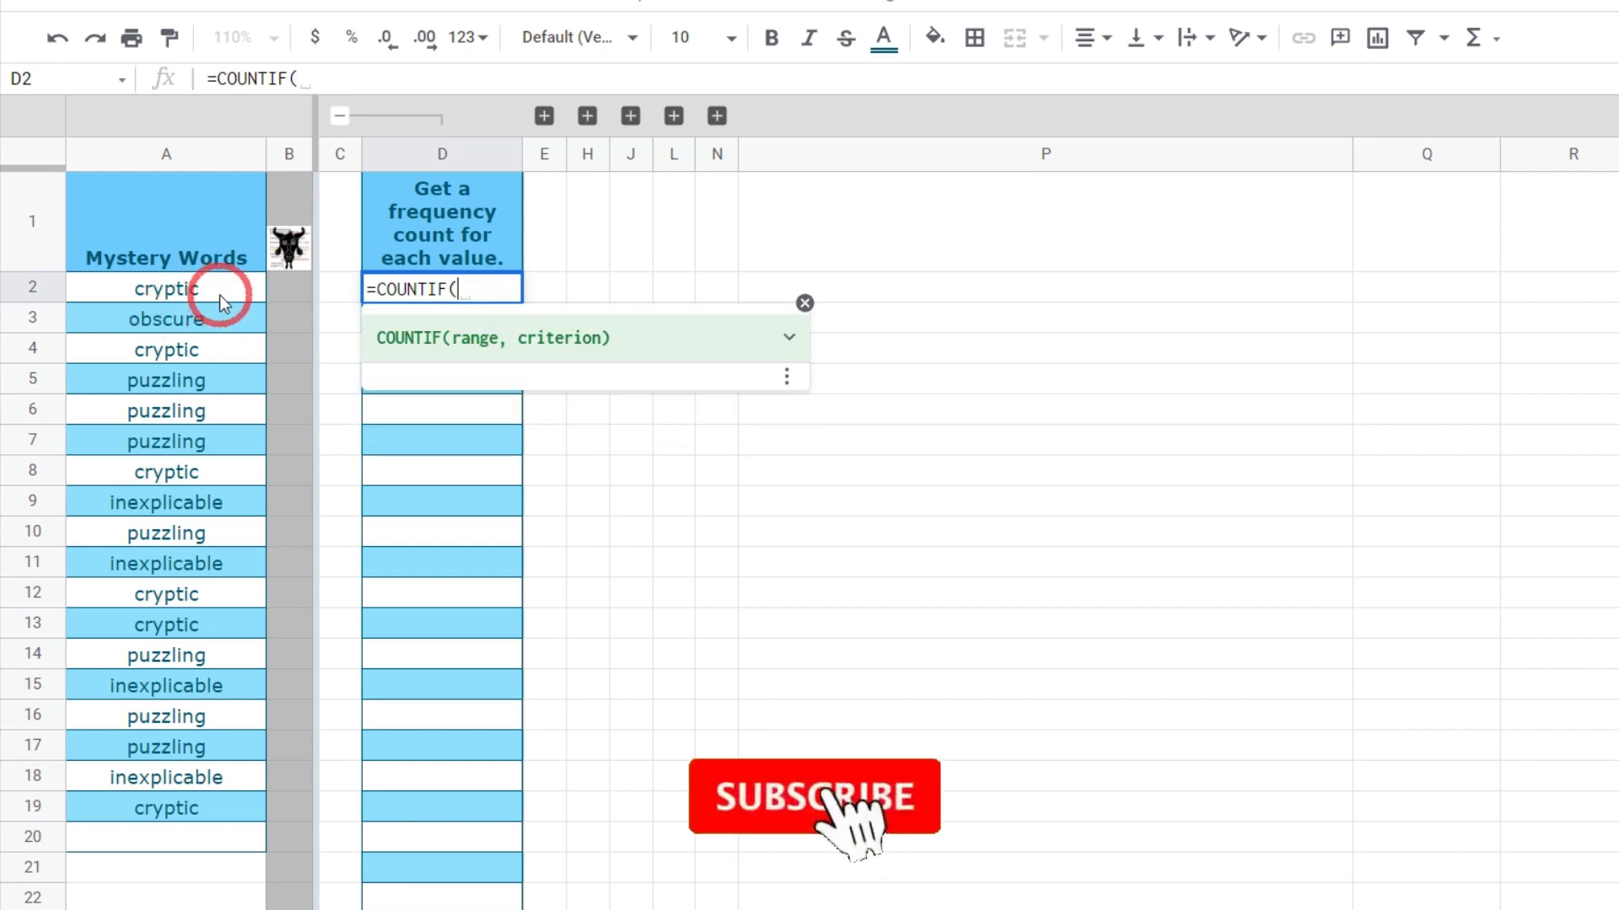
pyautogui.moveTo(213, 289)
pyautogui.mouseDown()
pyautogui.moveTo(137, 773)
pyautogui.moveTo(149, 806)
pyautogui.mouseUp()
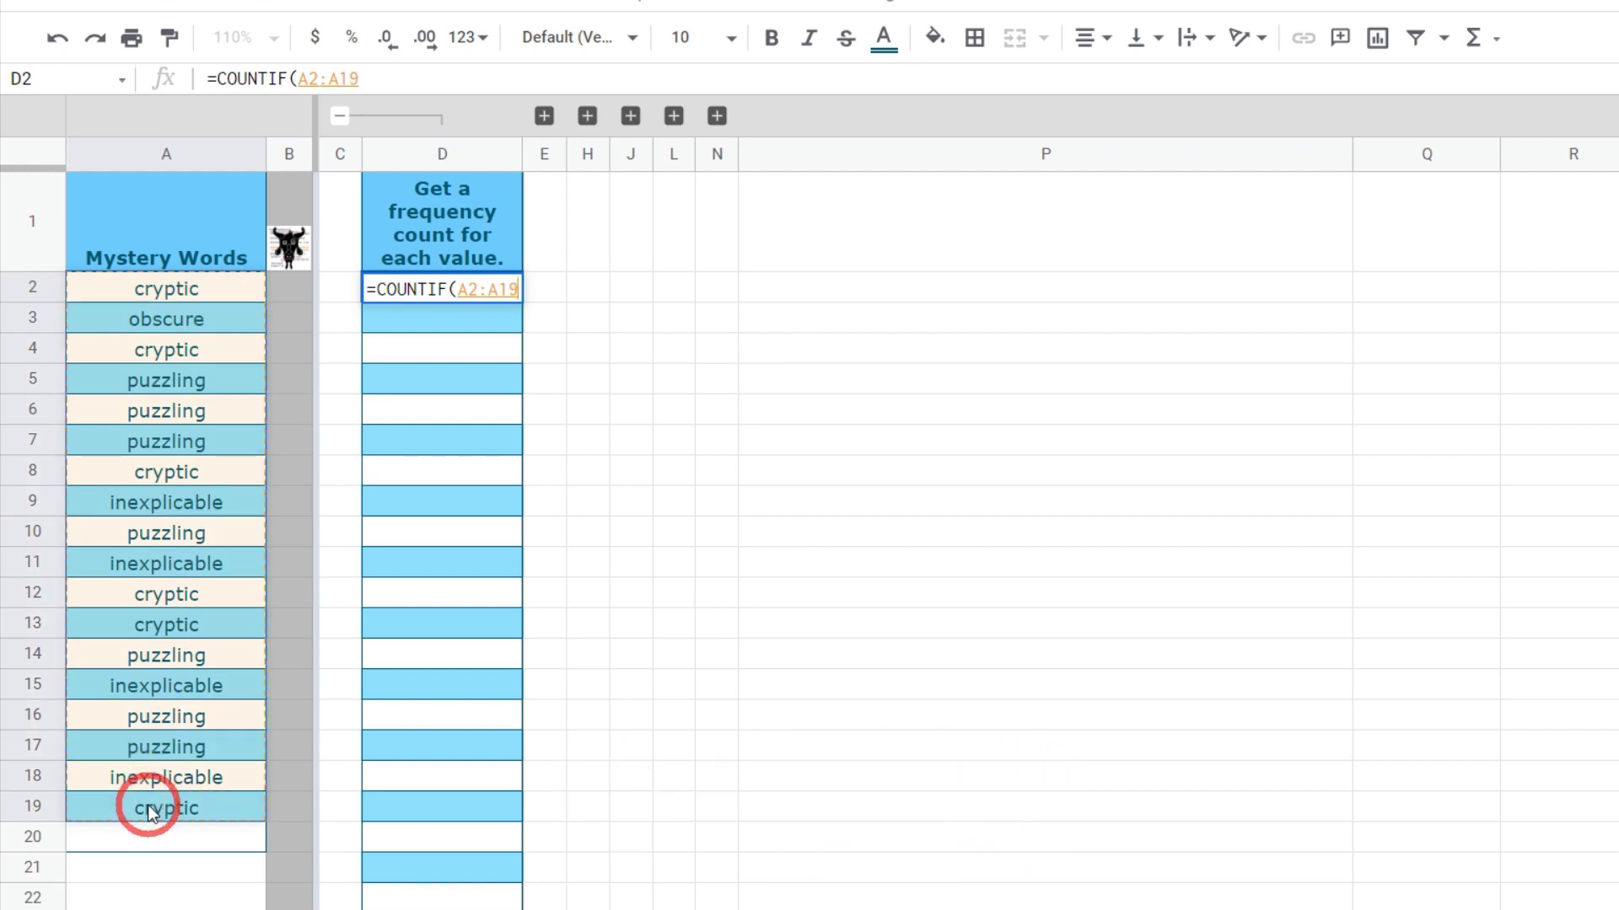
pyautogui.click(422, 78)
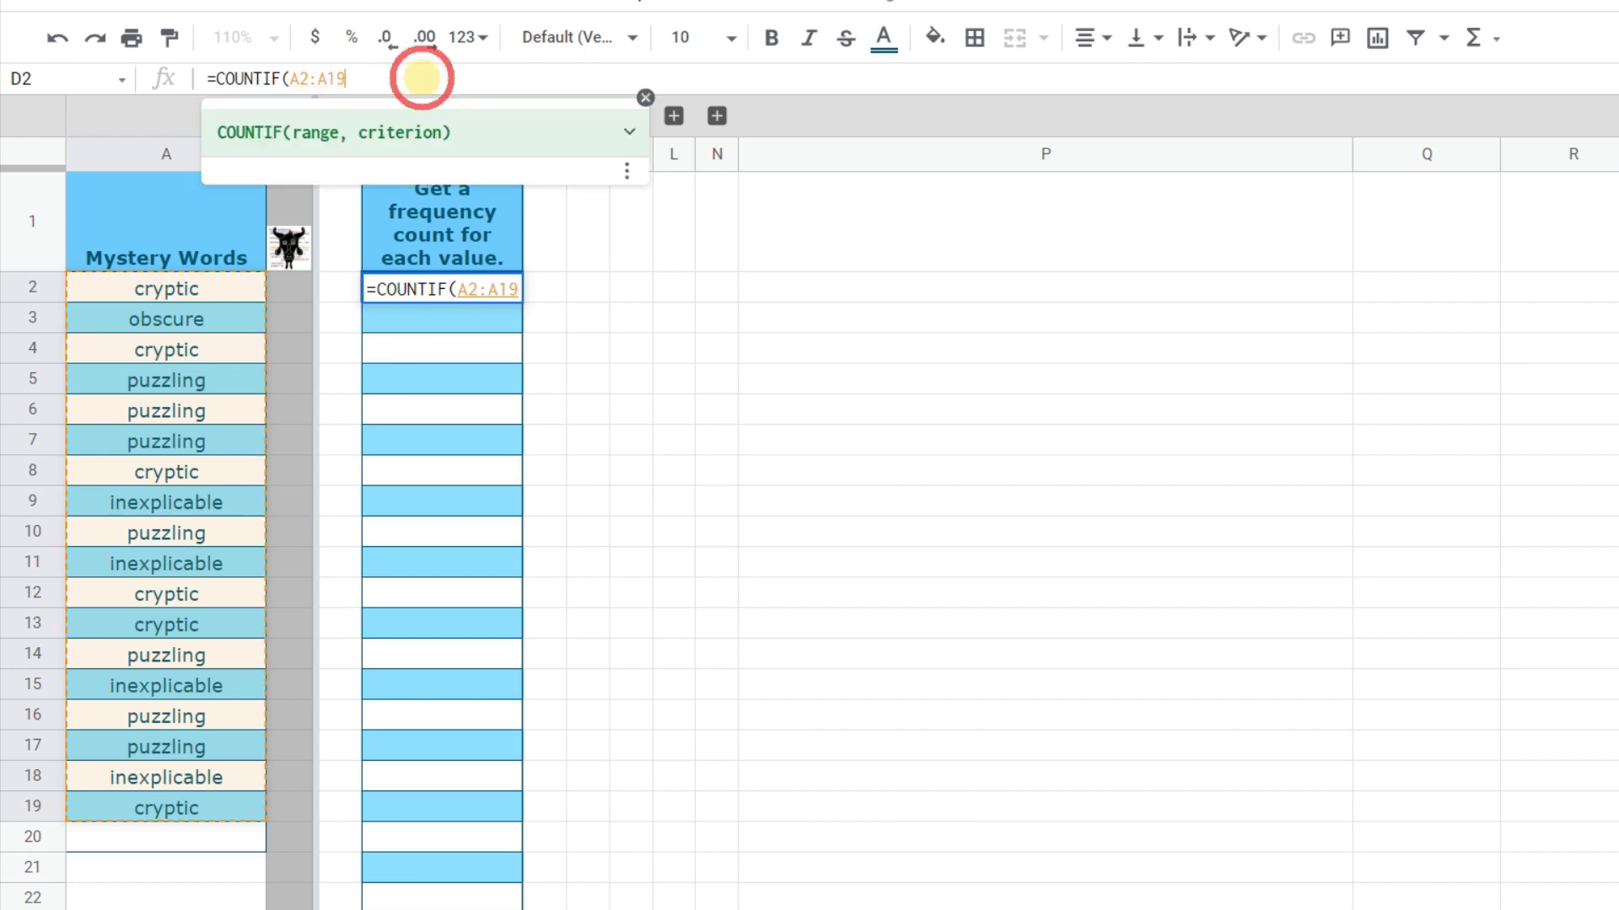
pyautogui.press('BackSpace')
pyautogui.press('BackSpace')
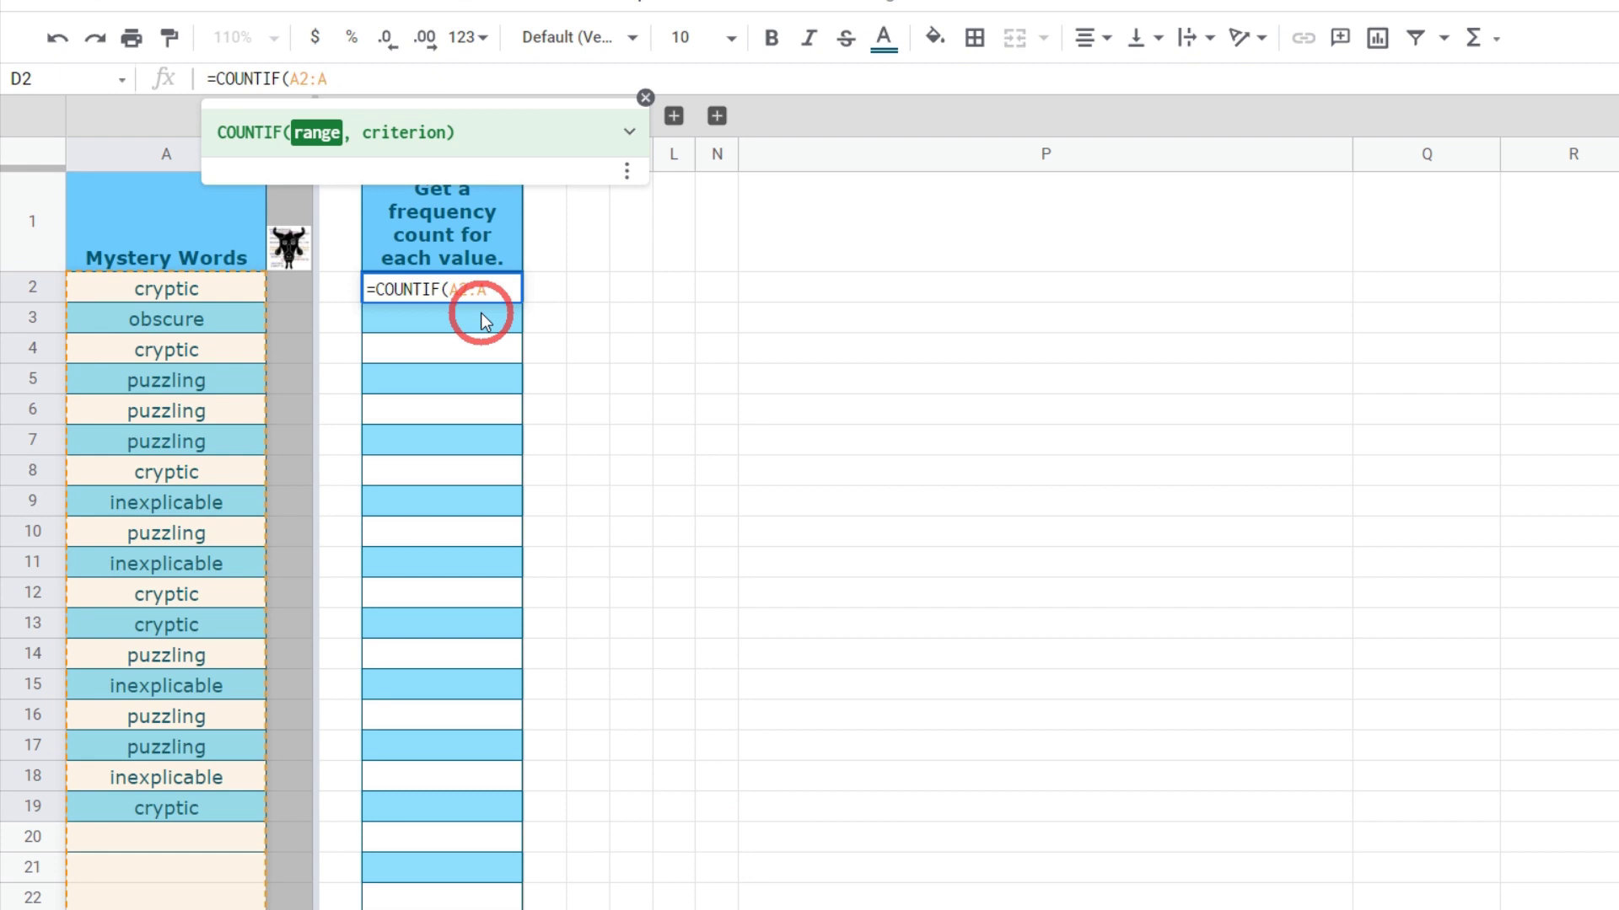
pyautogui.write(',')
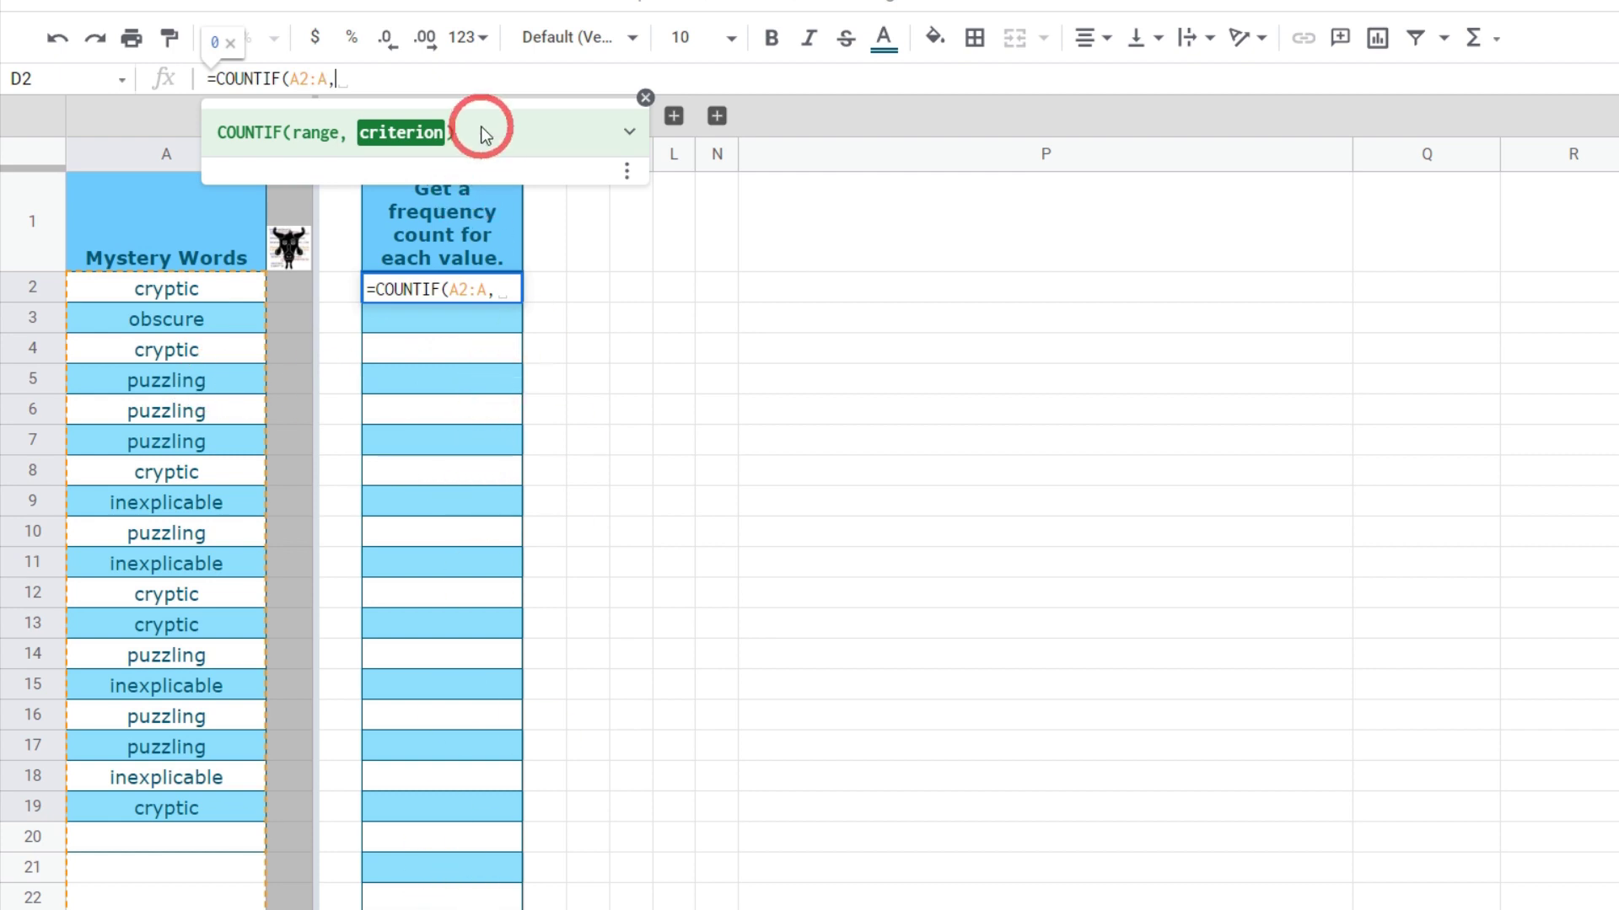
pyautogui.write('A2')
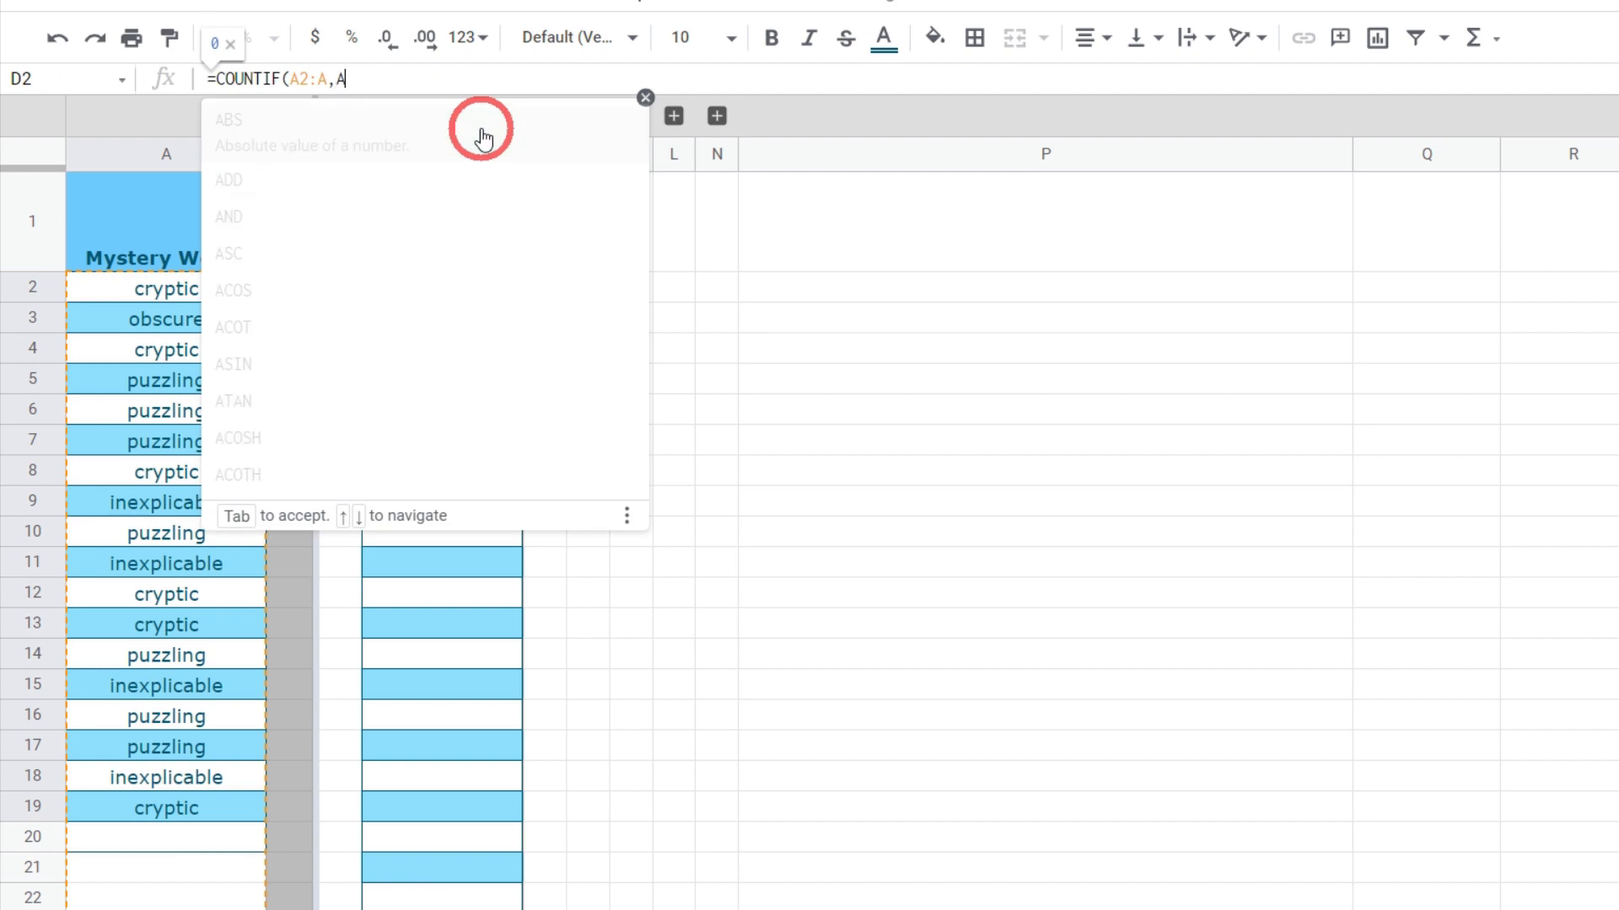
pyautogui.write(':A')
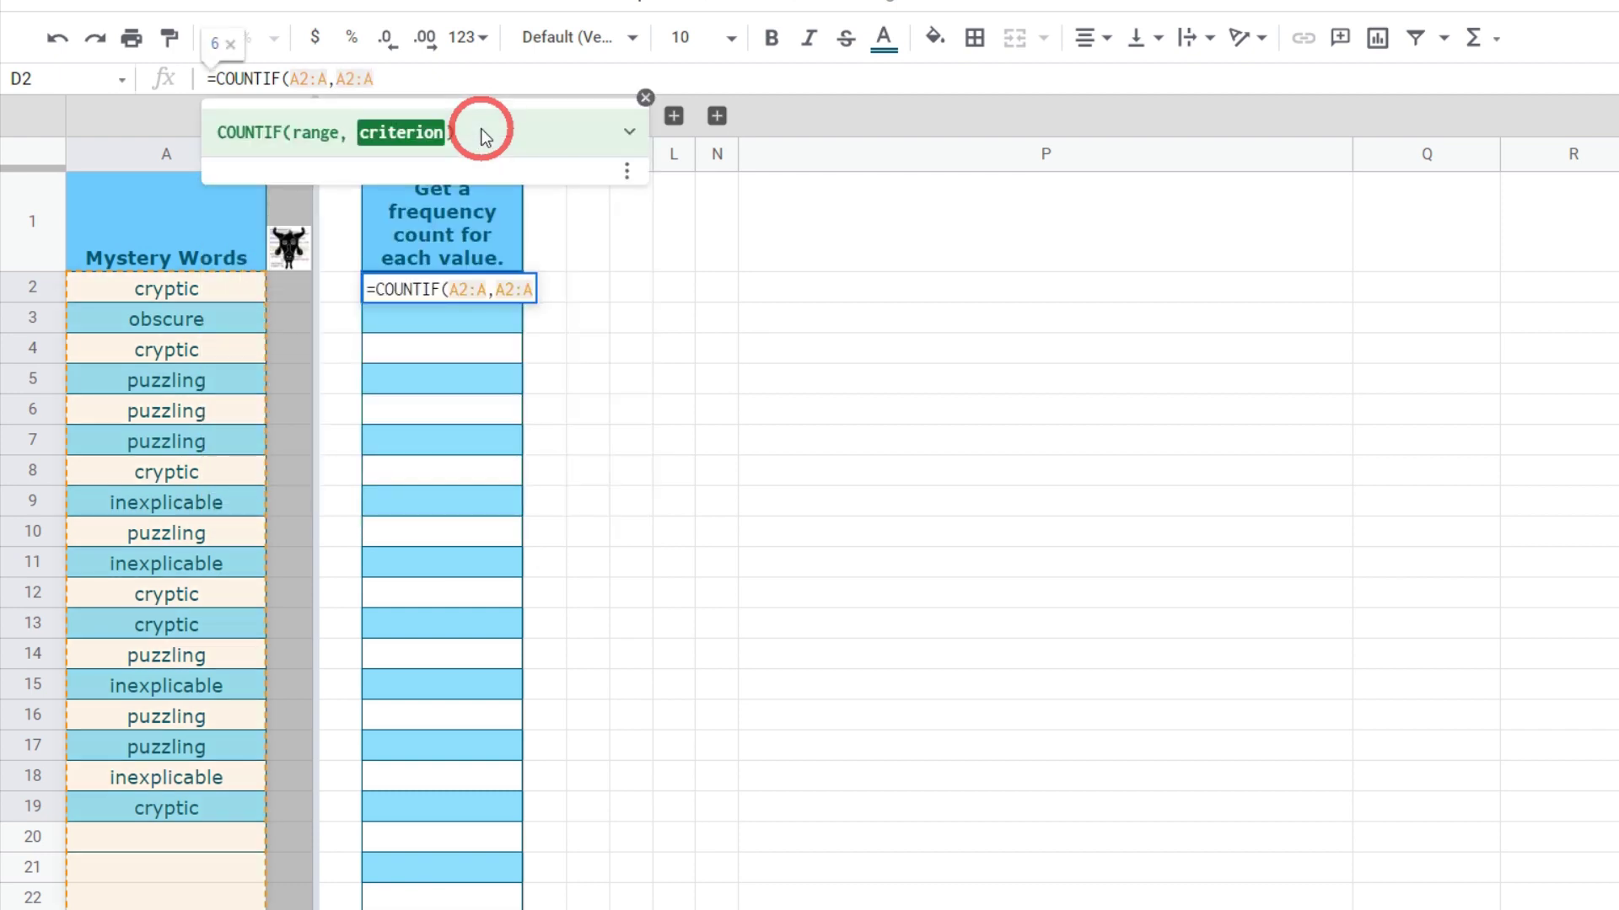
pyautogui.write(')')
pyautogui.press('Return')
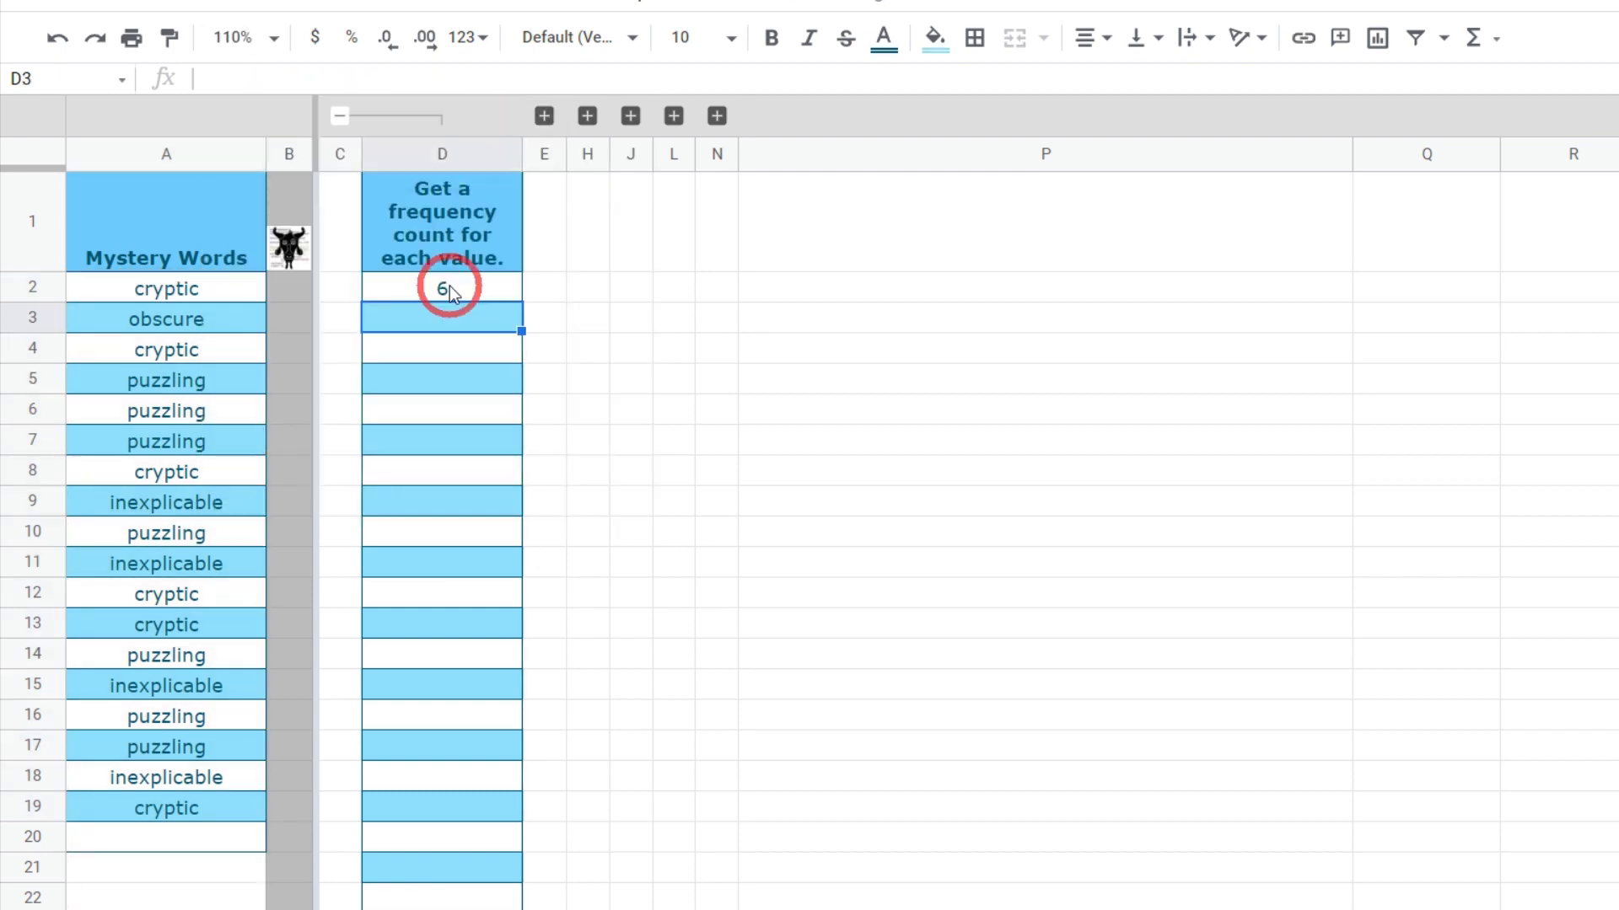
# - Wrap D2's formula as =ARRAYFORMULA(COUNTIF(A2:A,A2:A)) so counts fill column D
pyautogui.click(459, 287)
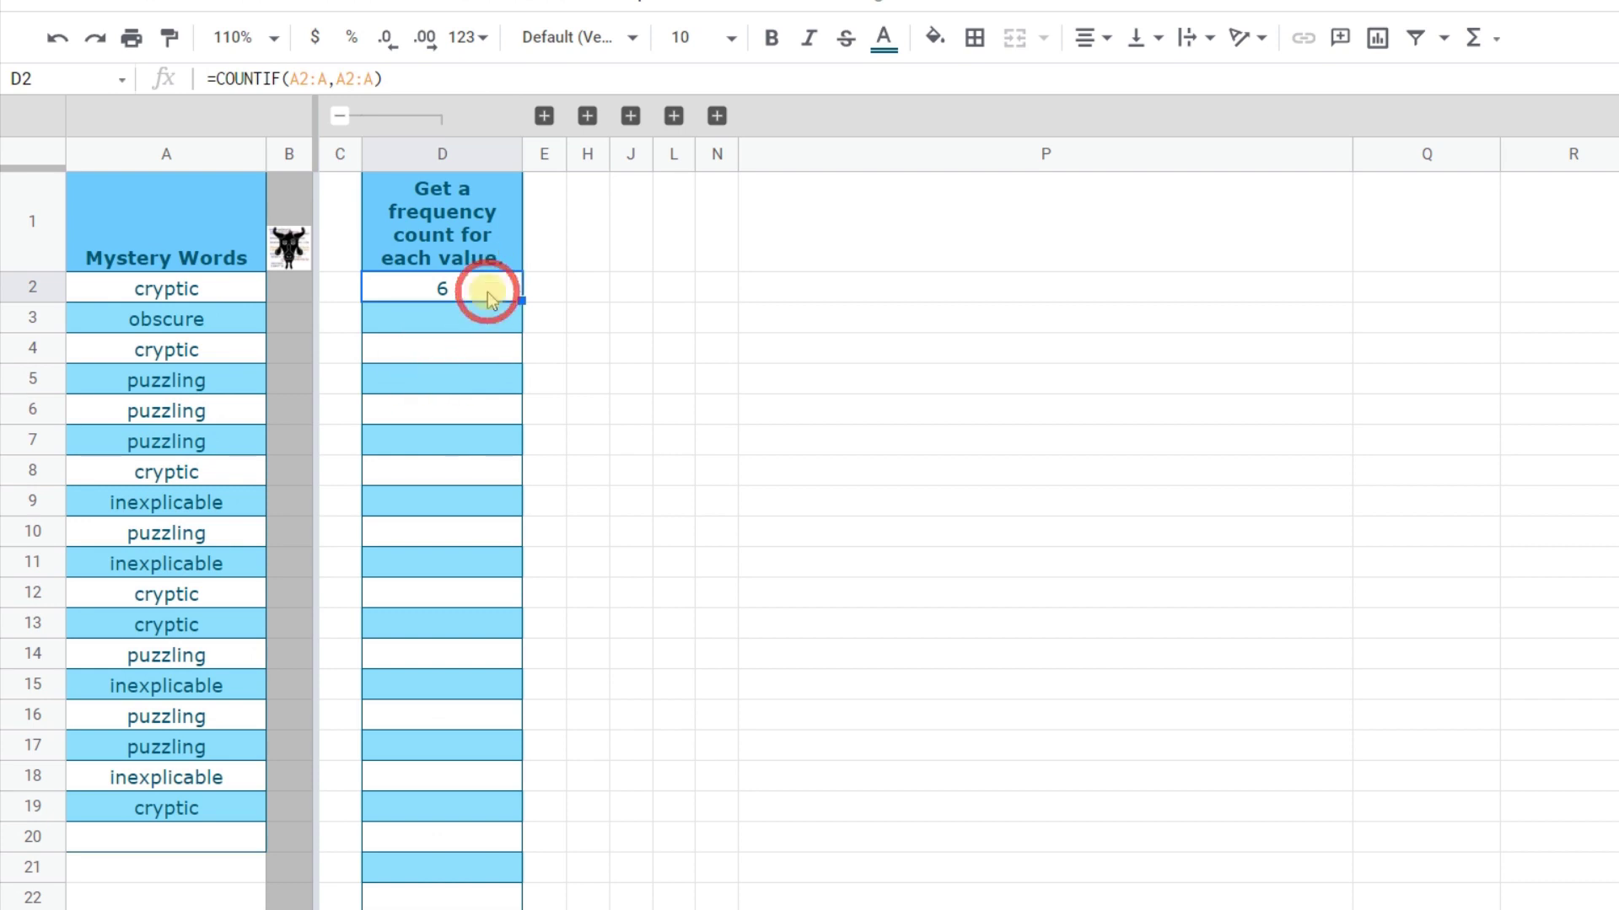
pyautogui.click(213, 79)
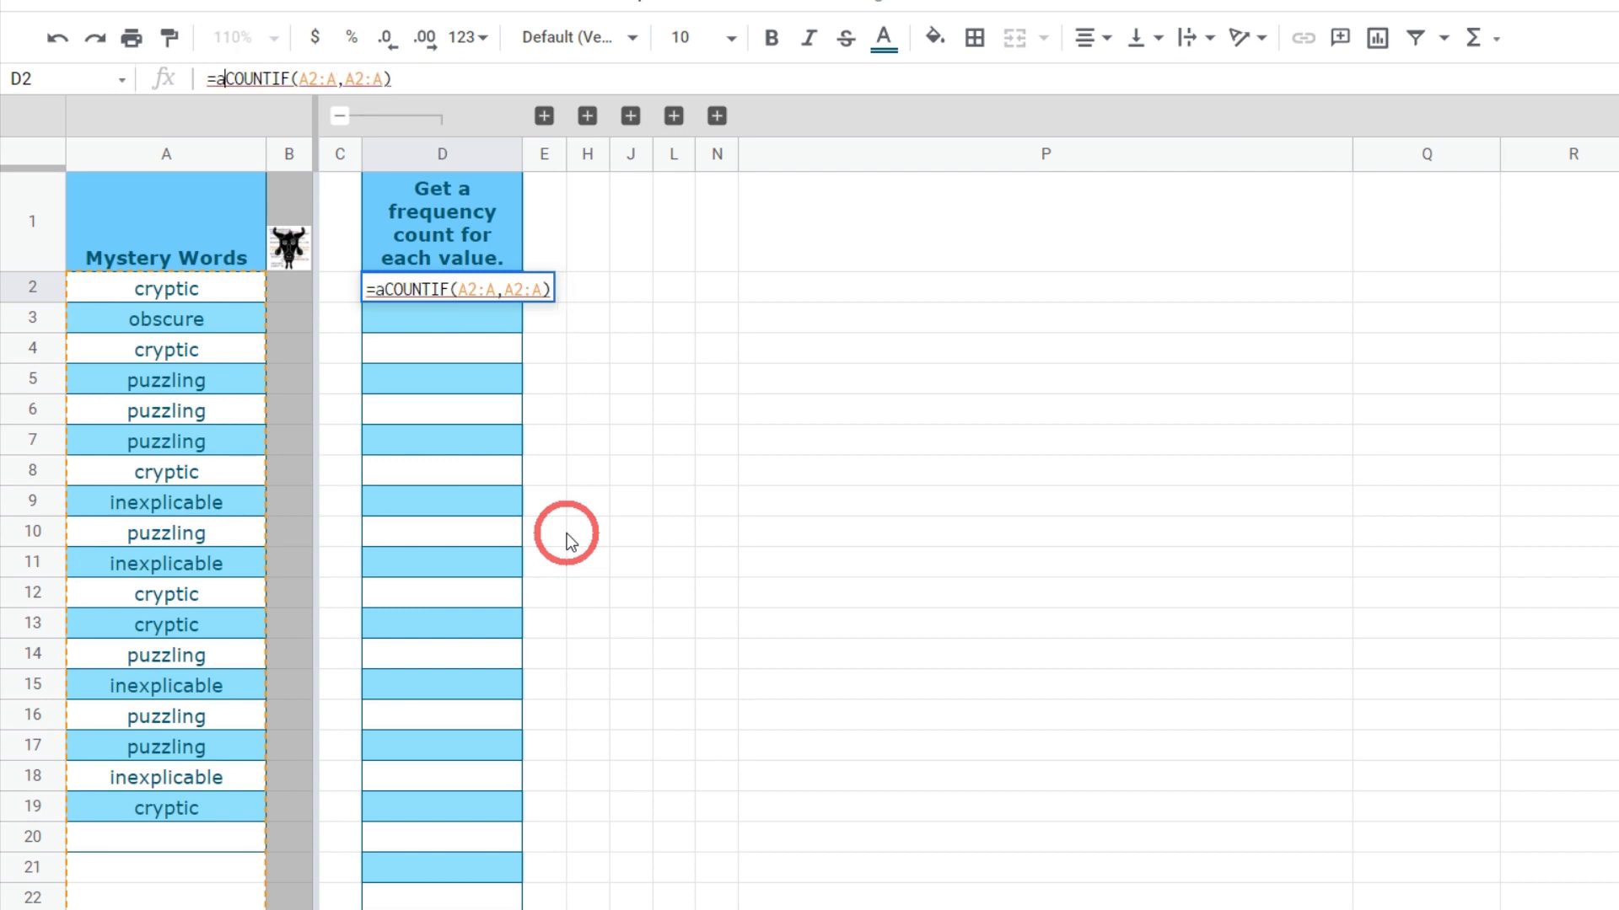
pyautogui.write('ARRAYFORMULA(')
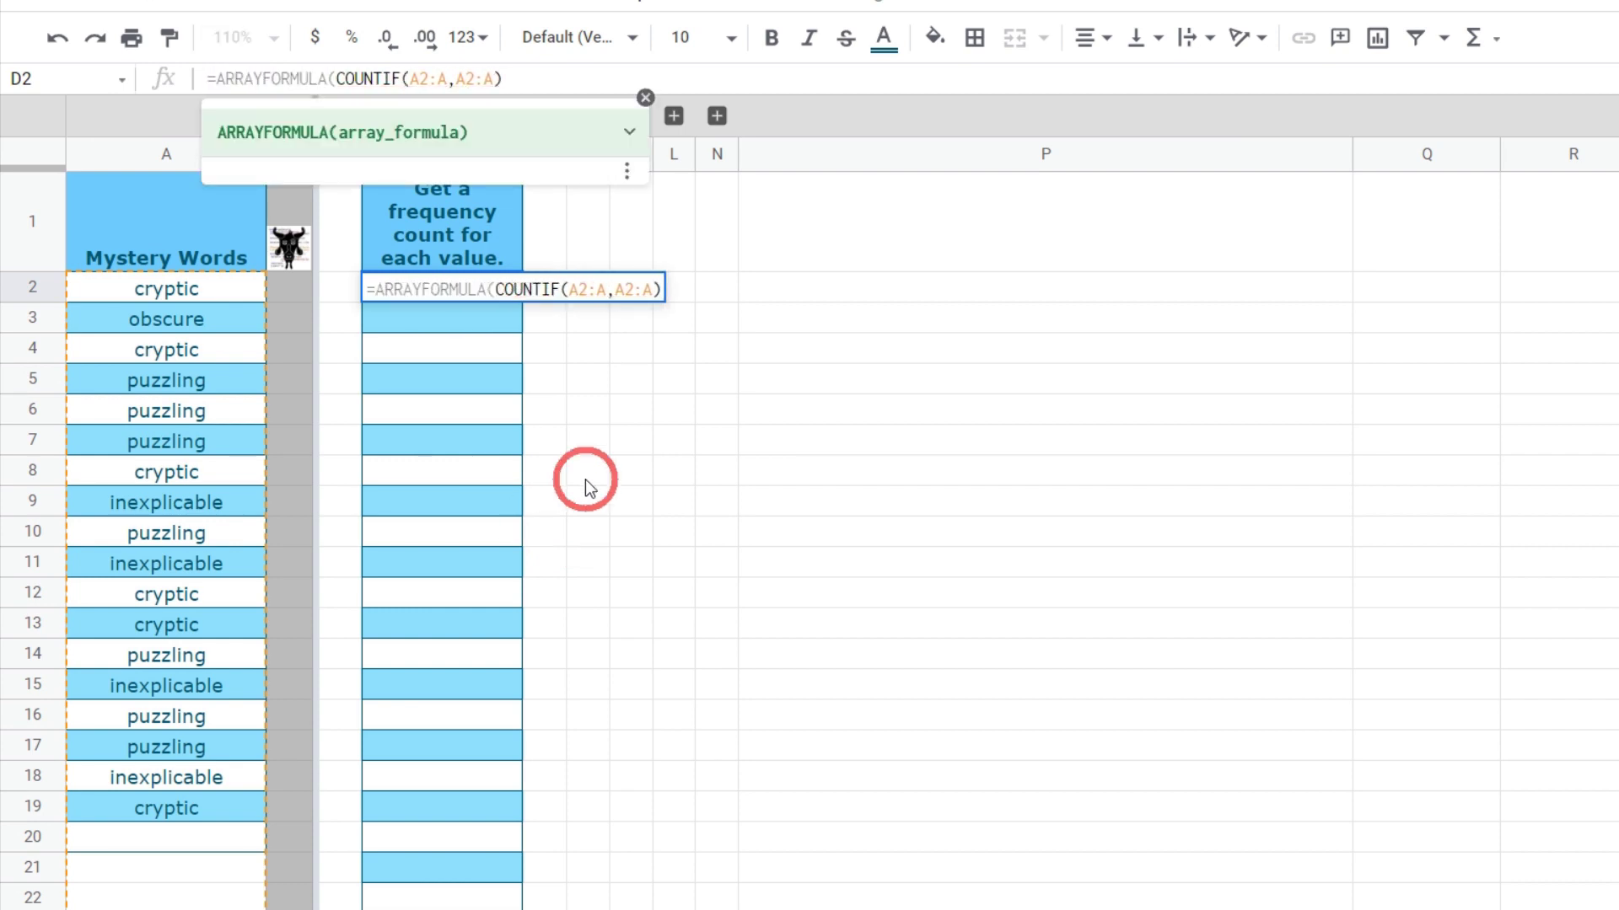
pyautogui.click(578, 79)
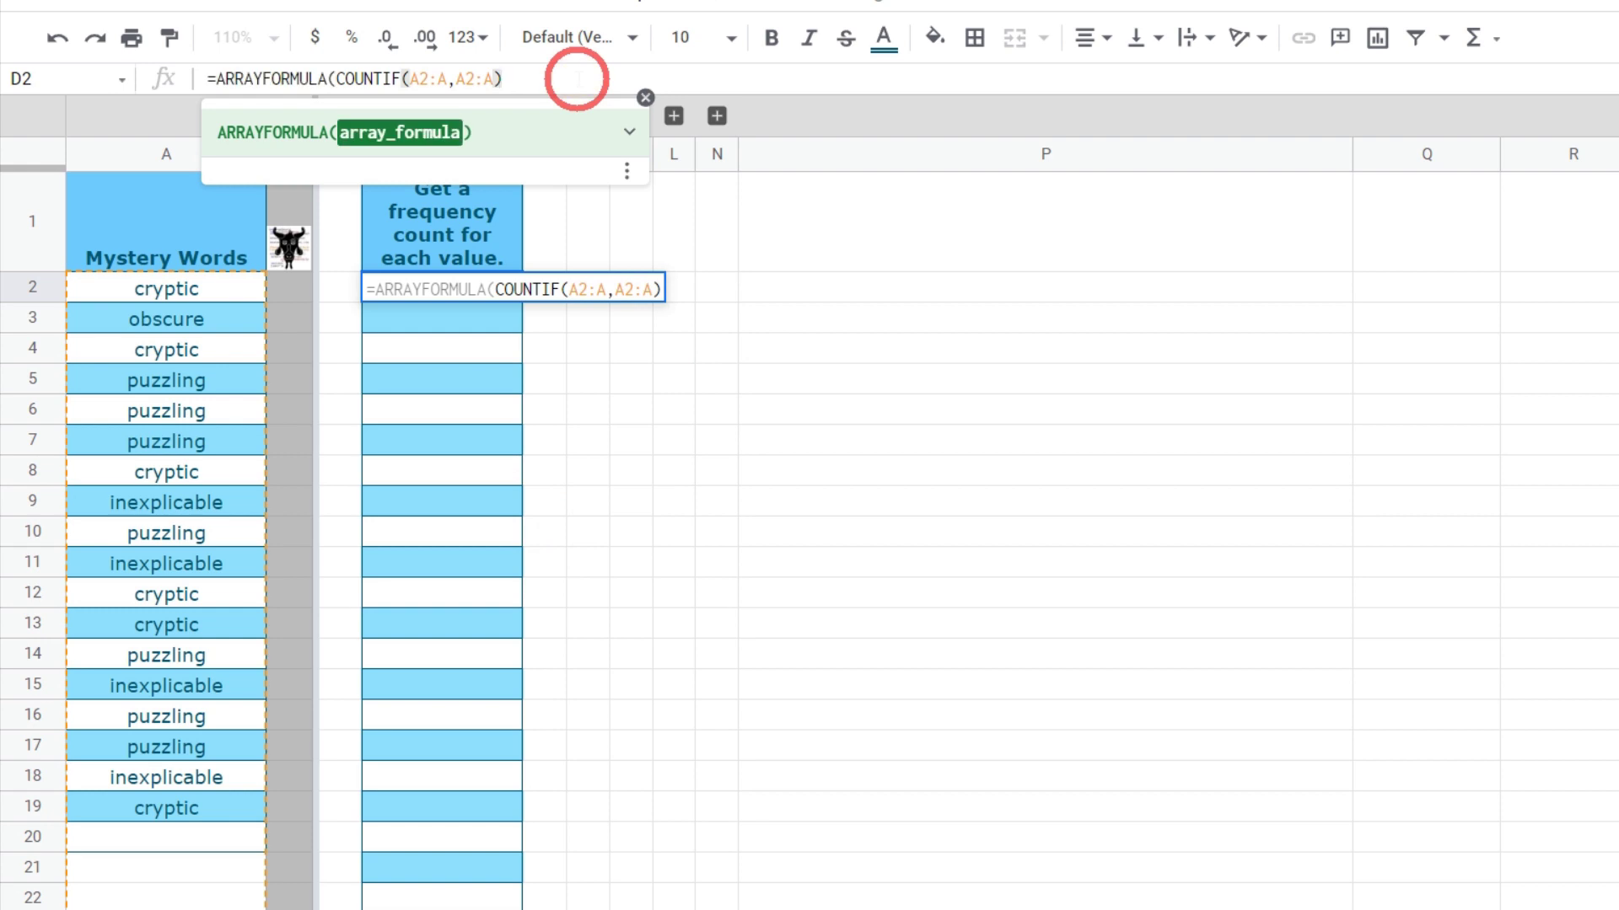
pyautogui.write(')')
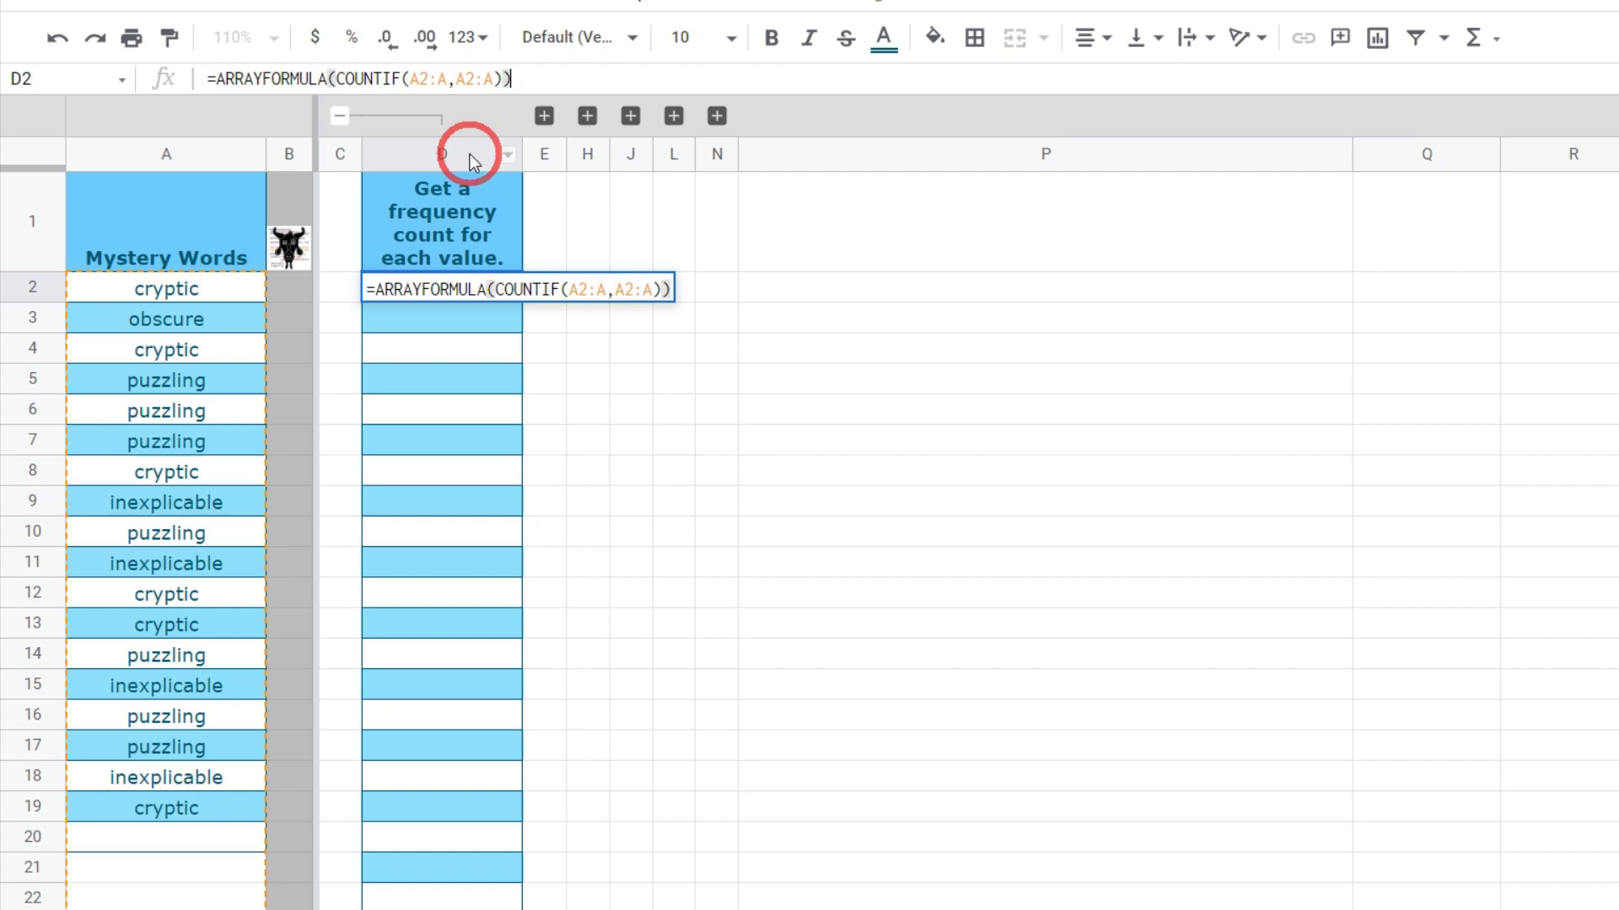
pyautogui.press('Return')
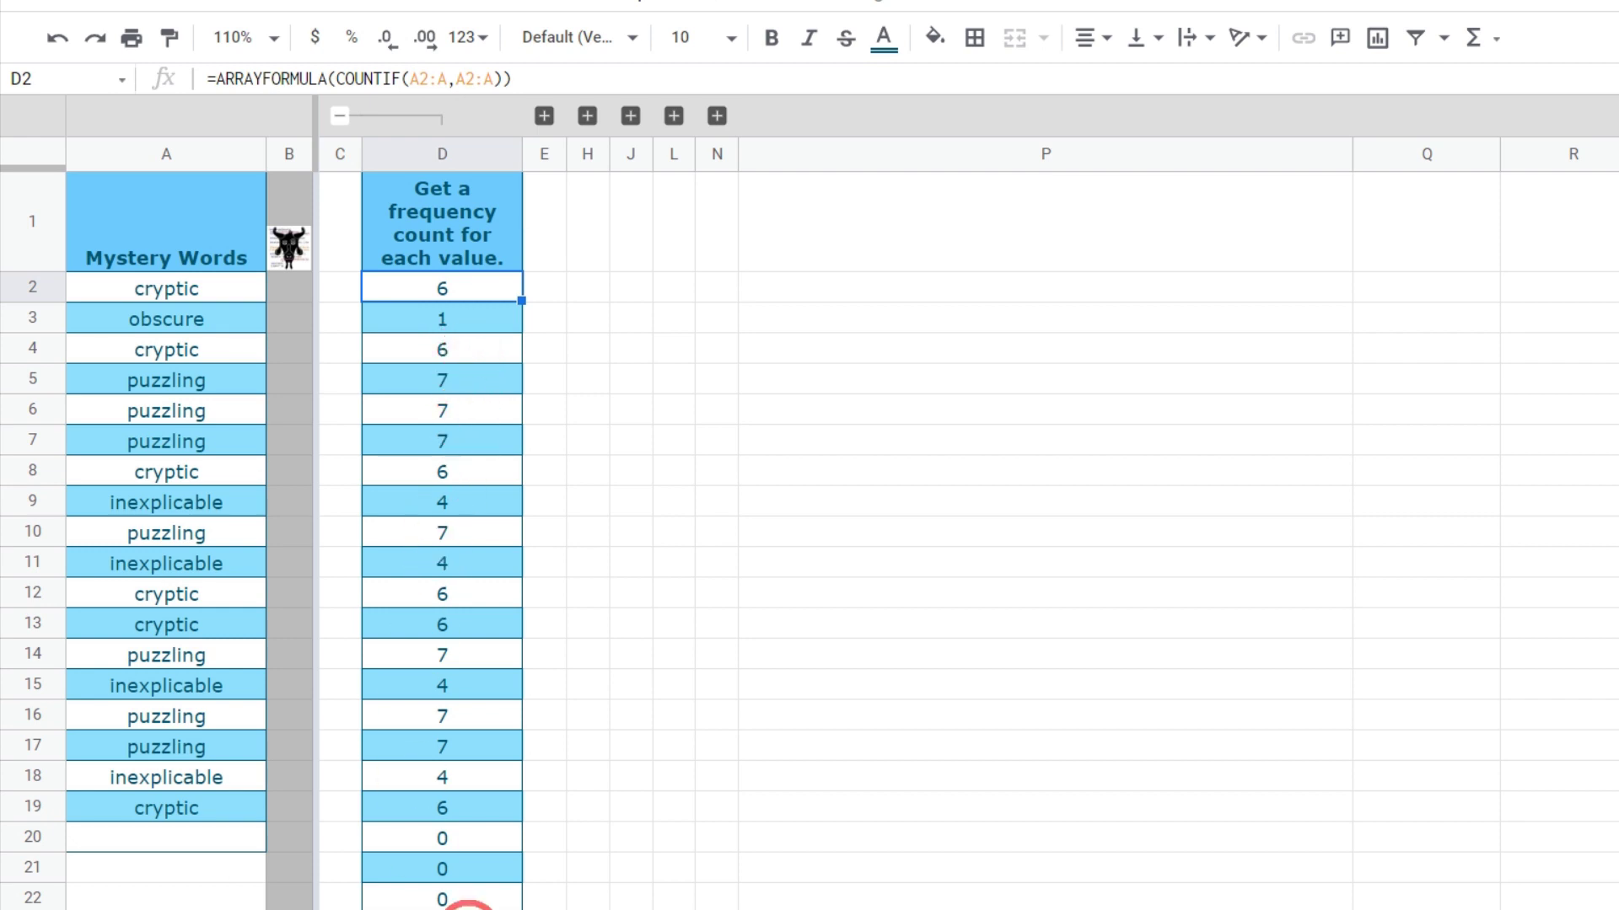
pyautogui.click(488, 282)
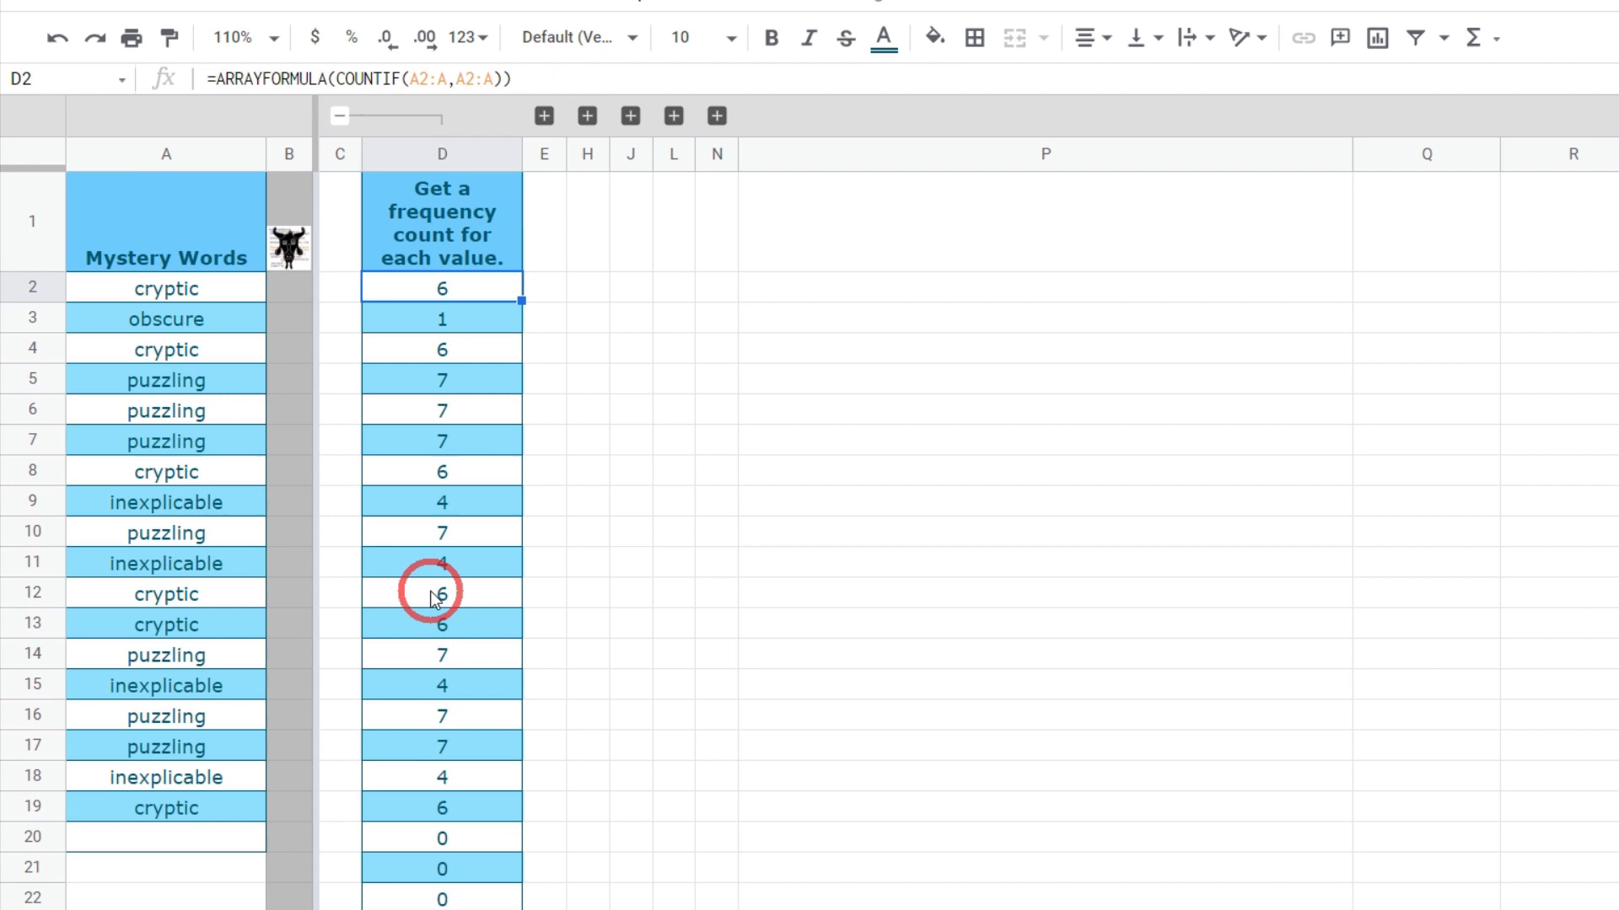
# - Expand the column group and enter ={A2:A,D2:D} in F2, pairing each word with its count
pyautogui.click(545, 116)
pyautogui.click(700, 296)
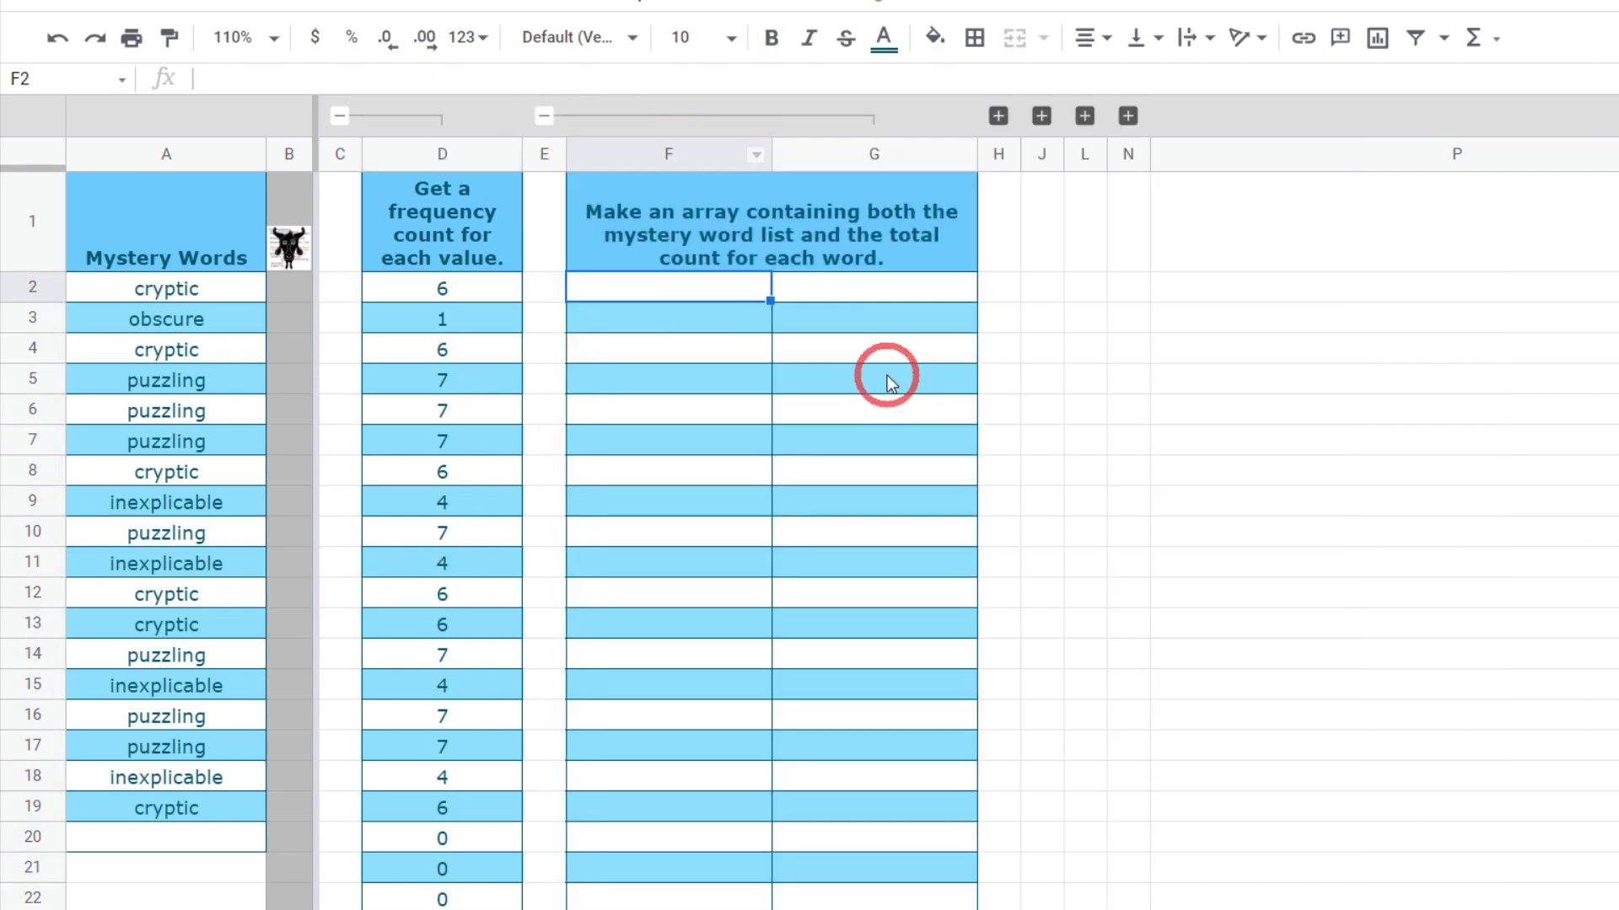
pyautogui.click(427, 77)
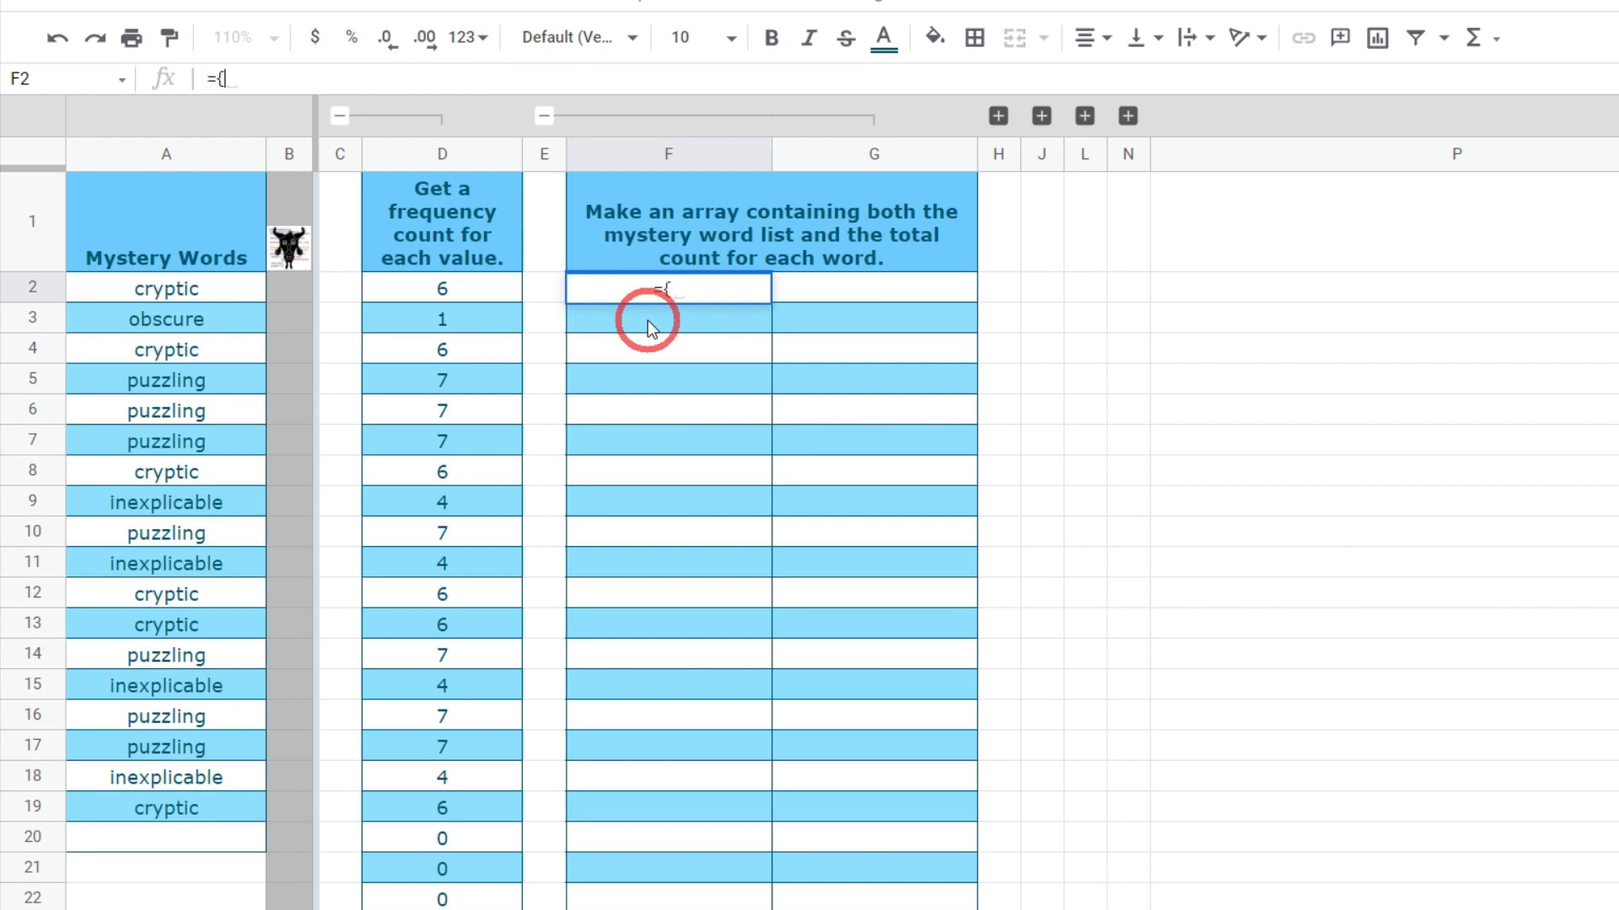
pyautogui.moveTo(251, 287); pyautogui.dragTo(223, 361)
pyautogui.press('BackSpace')
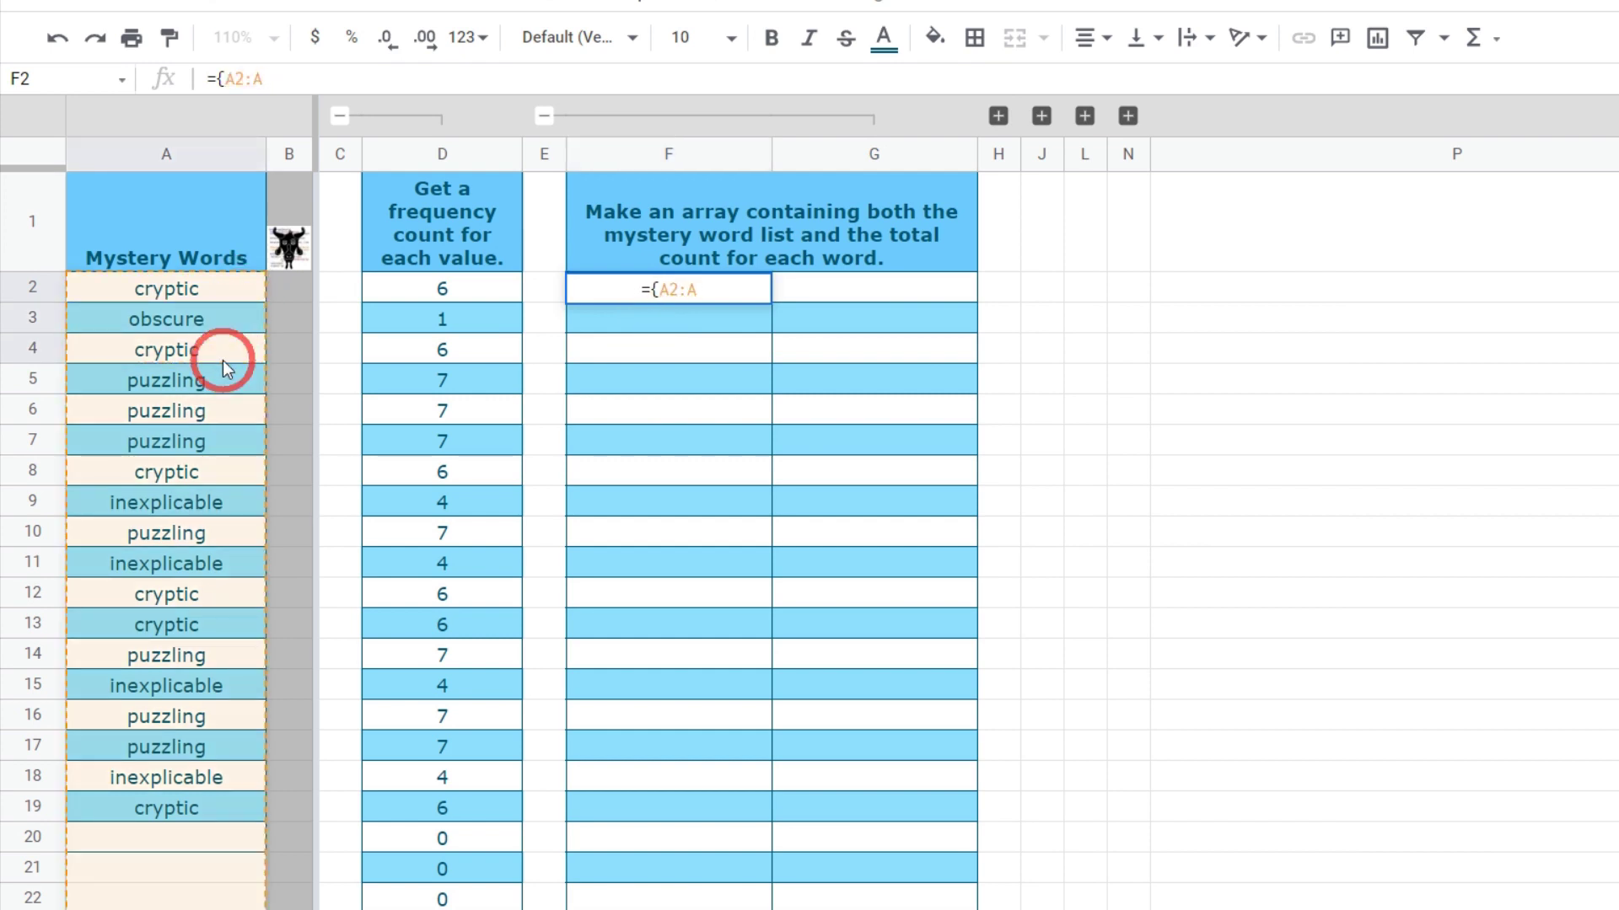
pyautogui.write(',')
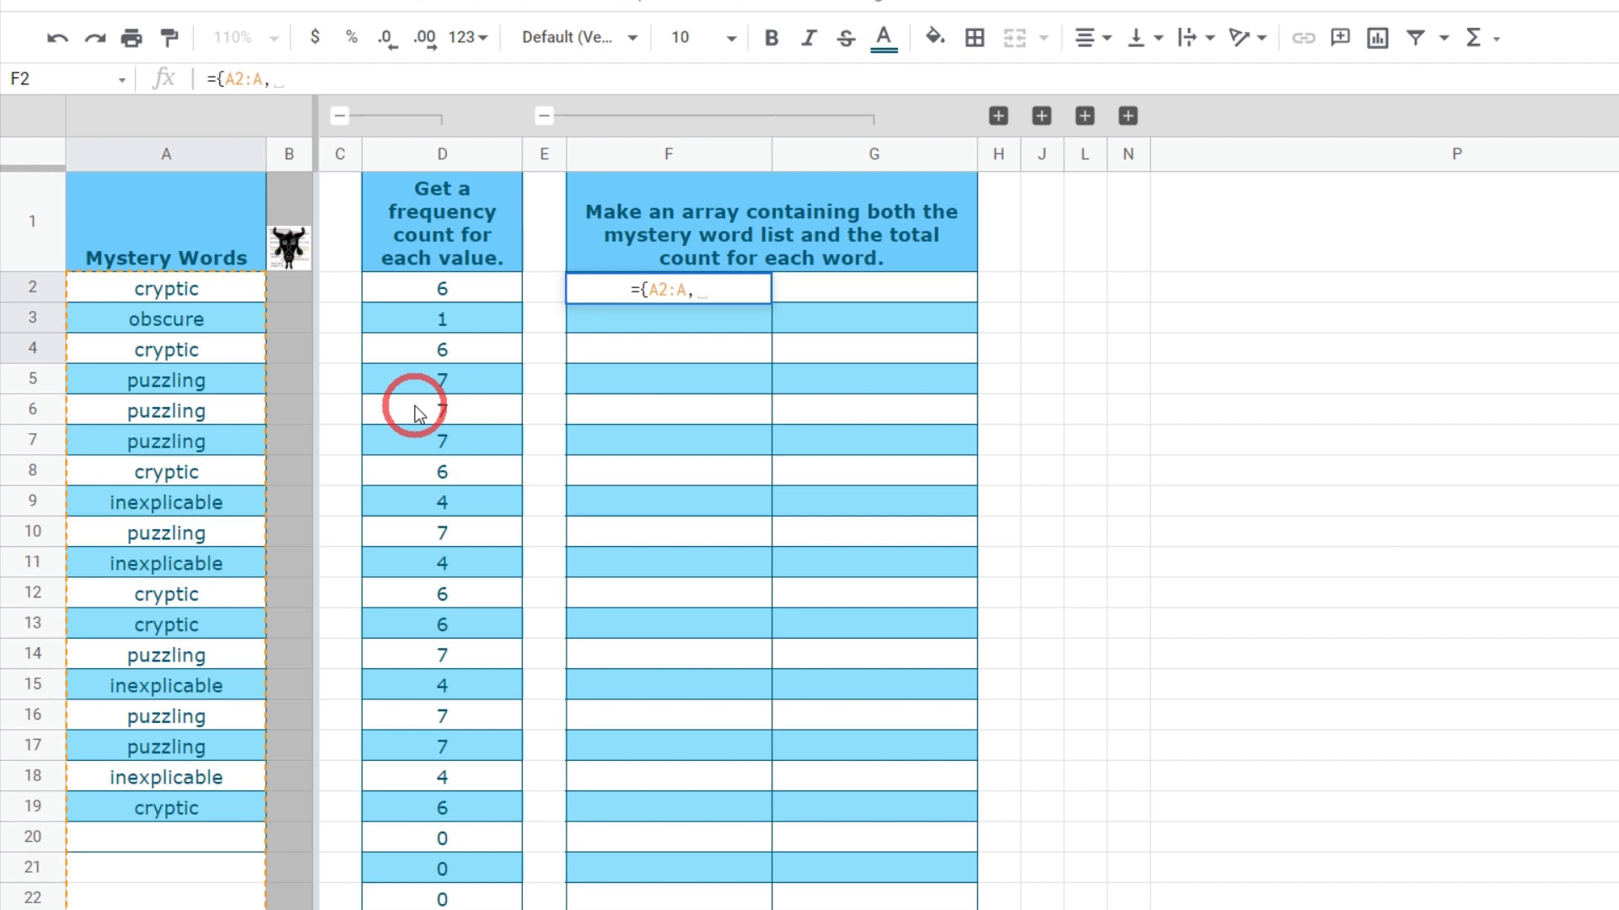
pyautogui.moveTo(463, 289); pyautogui.dragTo(464, 381)
pyautogui.press('BackSpace')
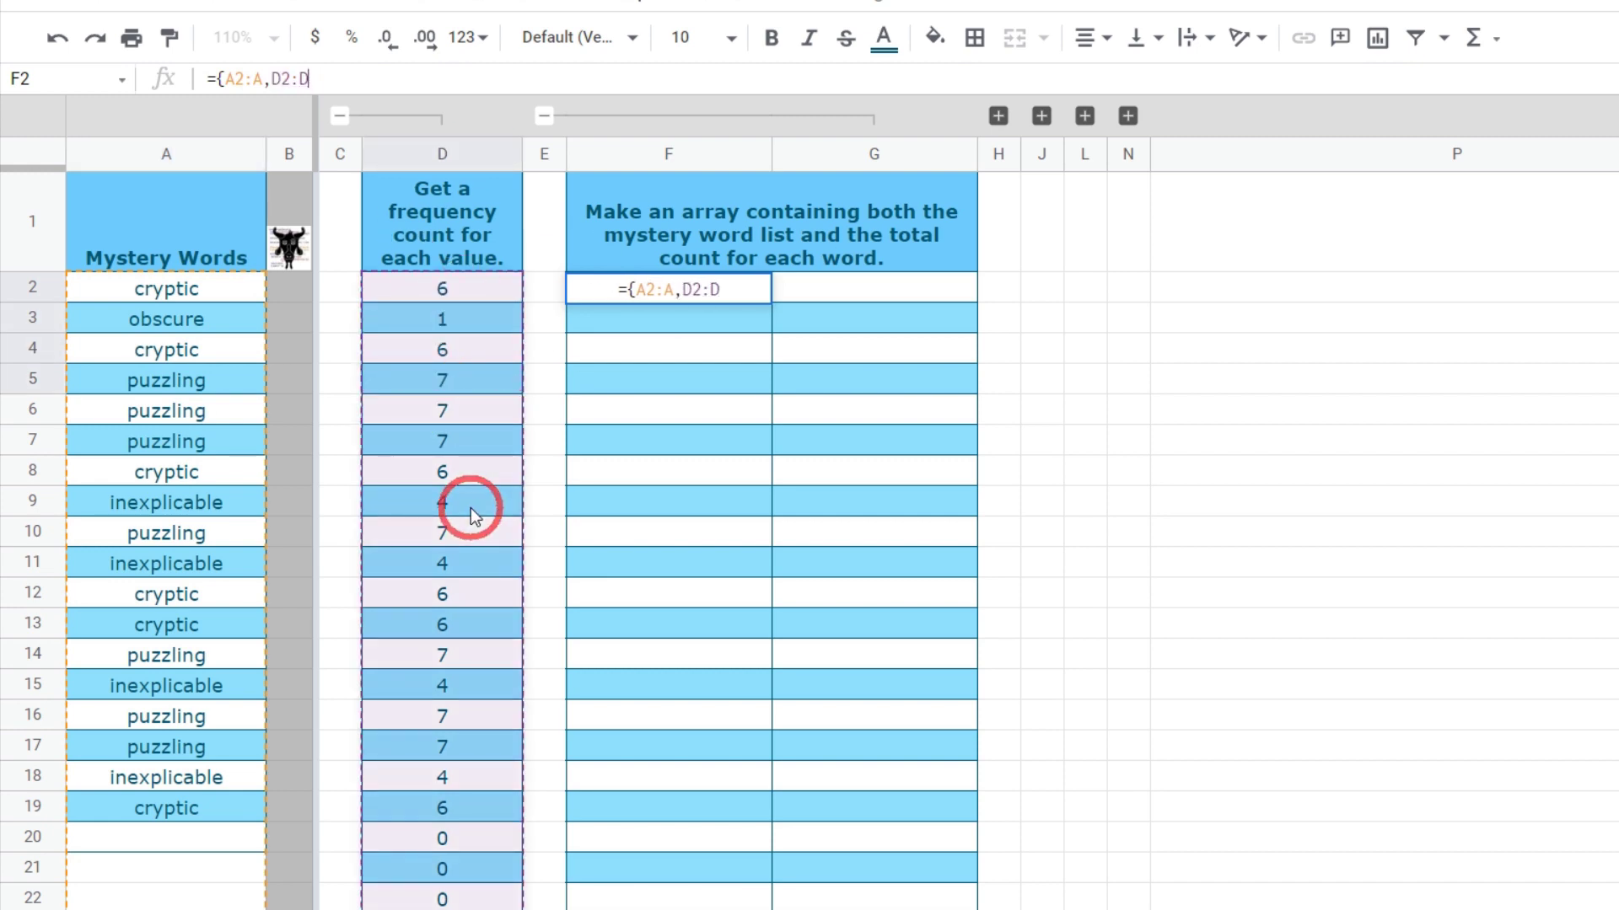
pyautogui.write('}')
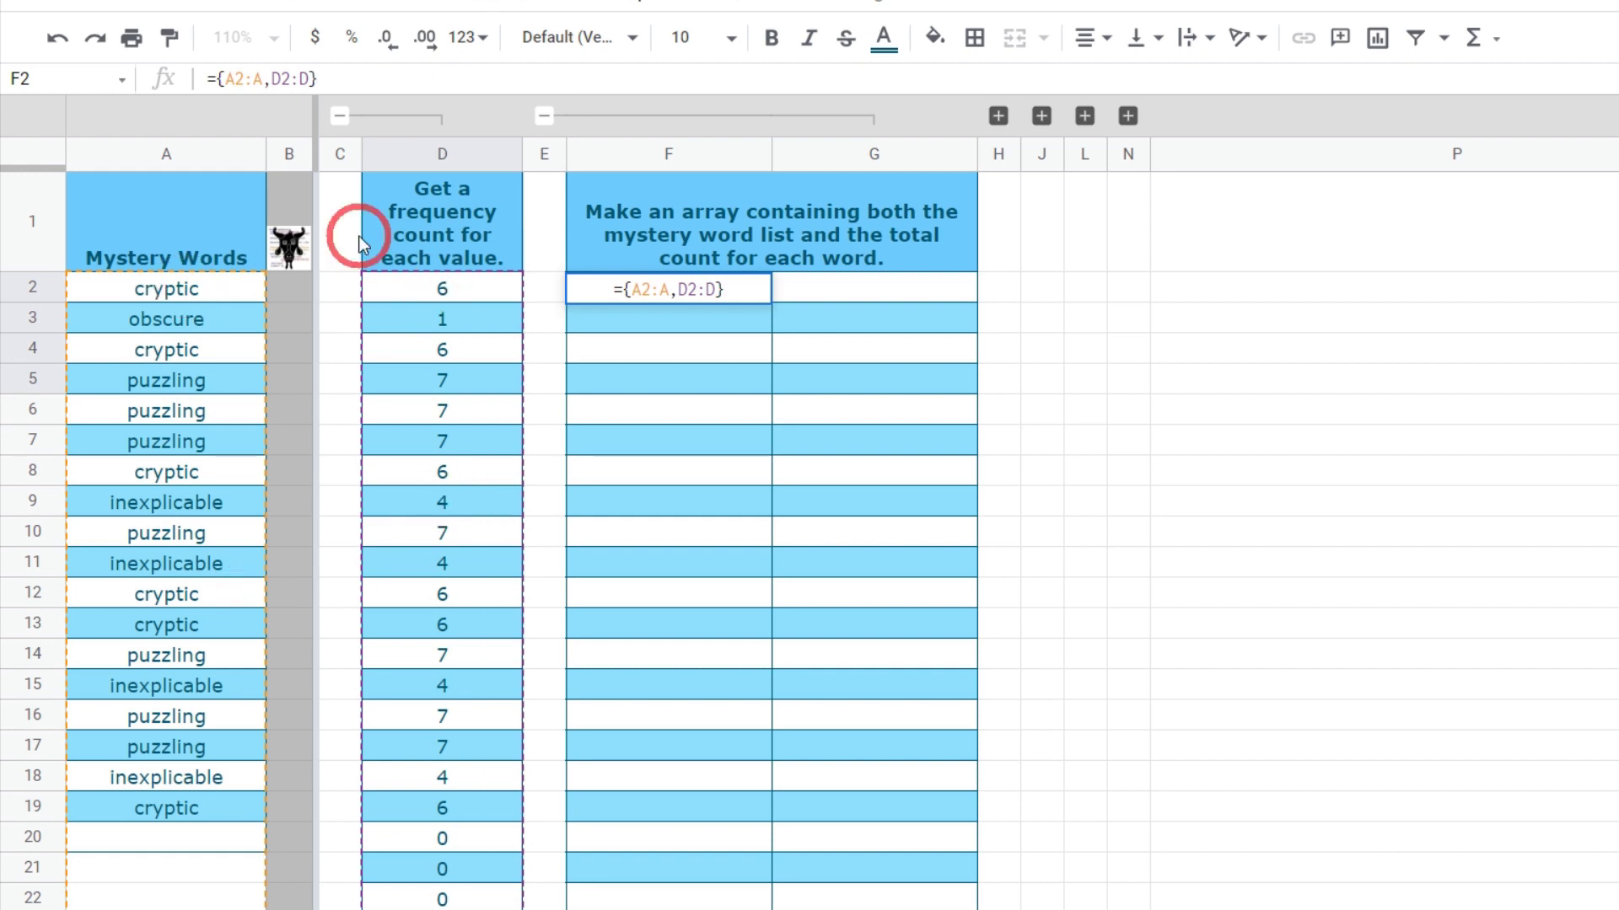
pyautogui.press('Return')
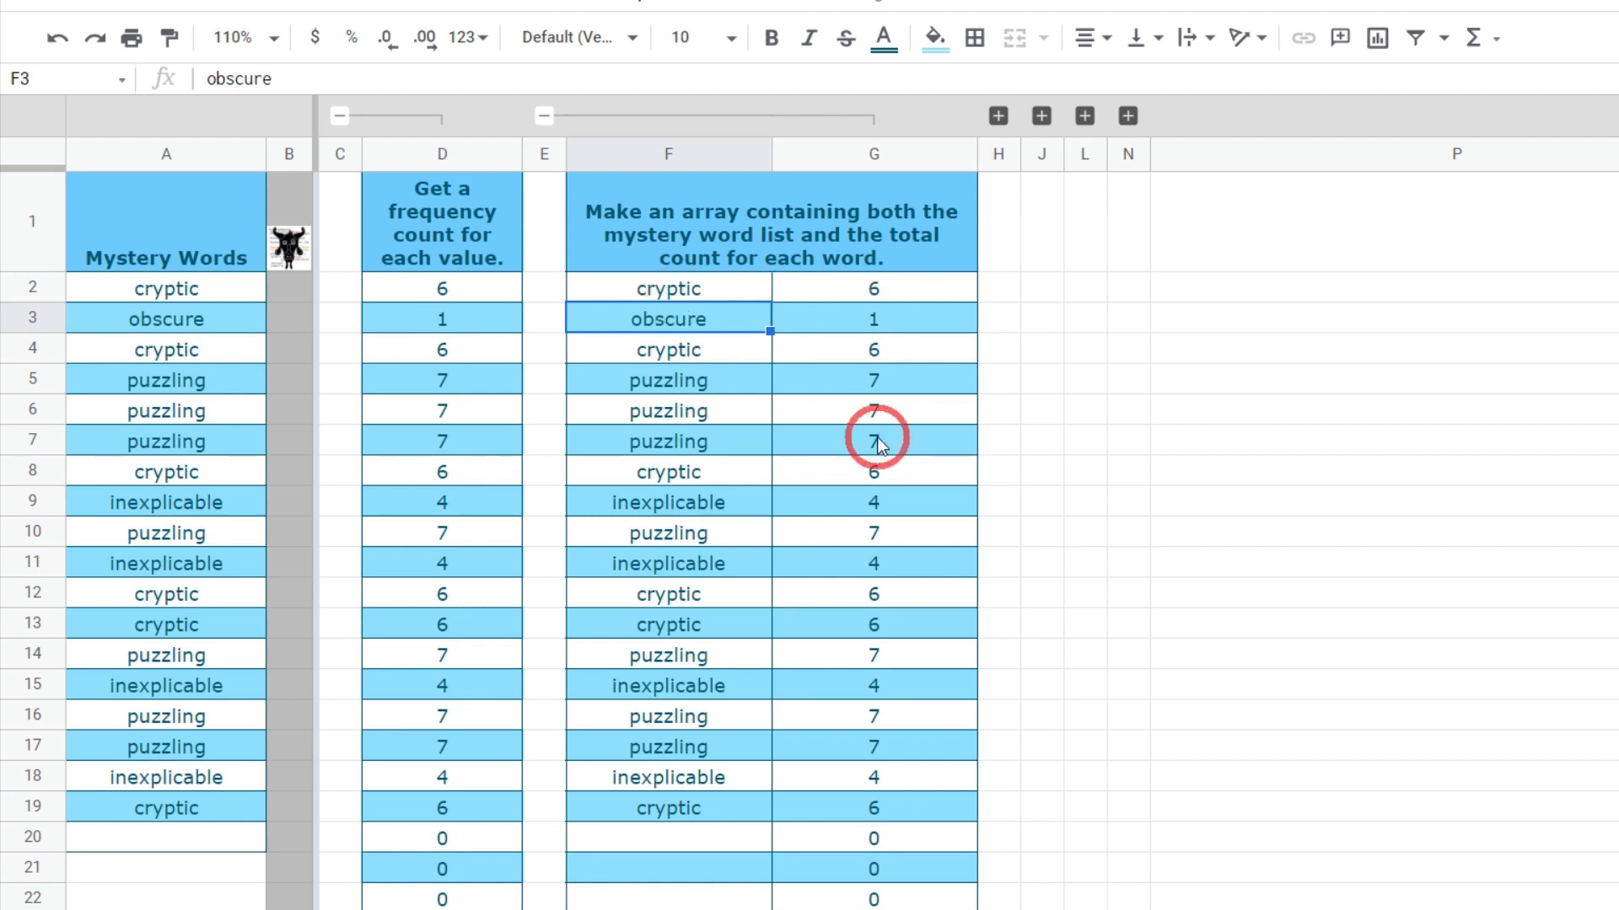
# - Replace D2:D in F2's array with COUNTIF(A2:A,A2:A)
pyautogui.click(690, 291)
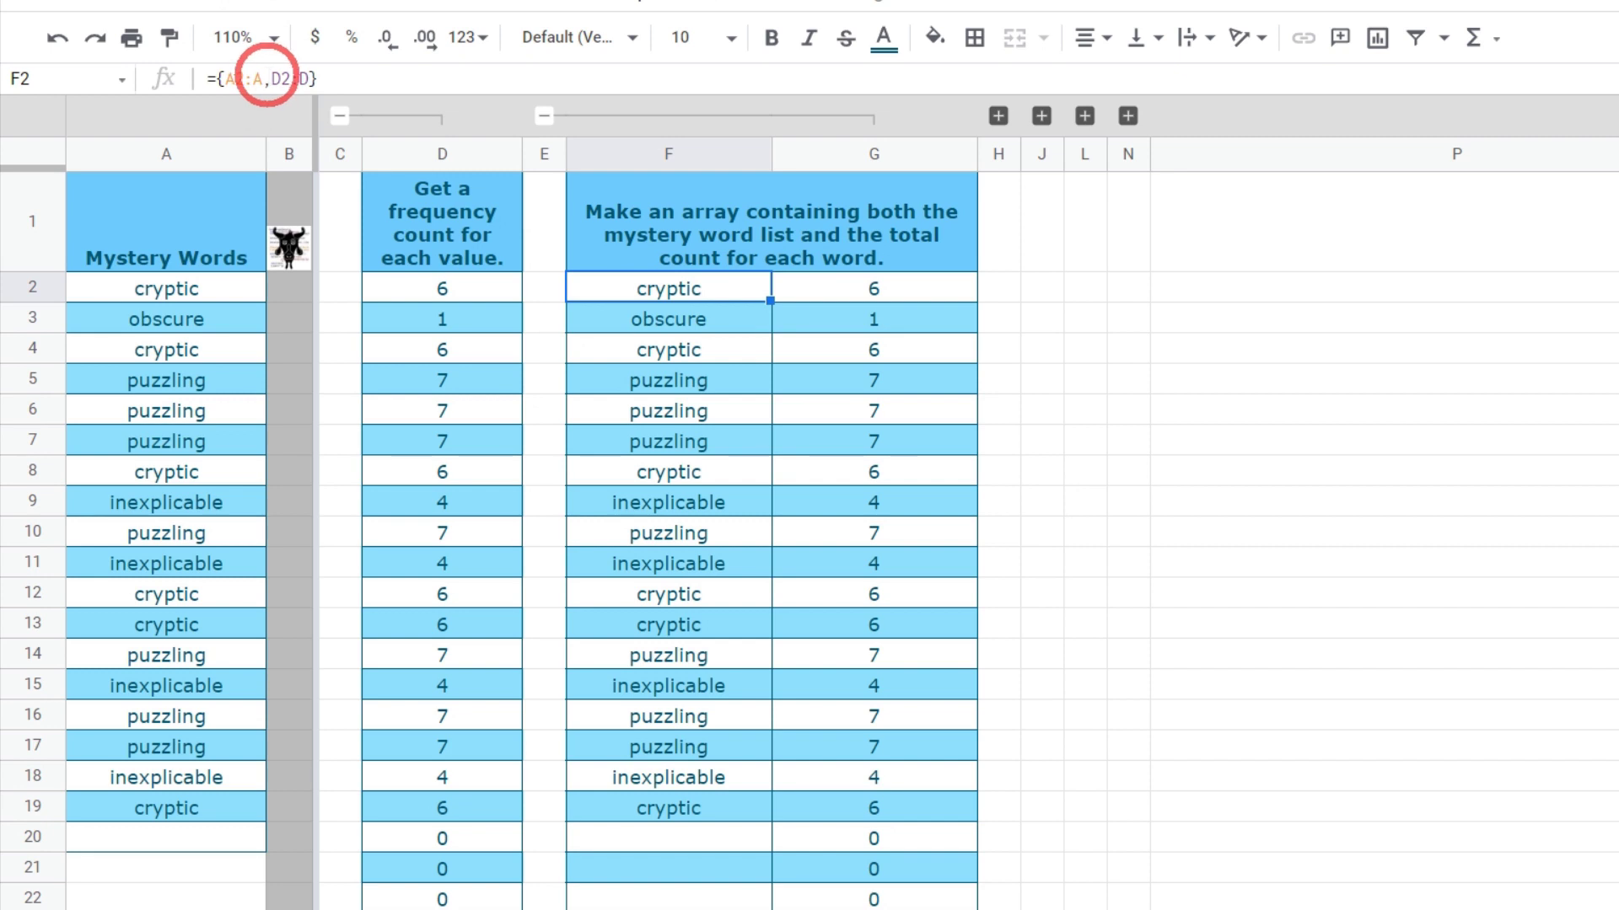
pyautogui.click(278, 76)
pyautogui.doubleClick(272, 77)
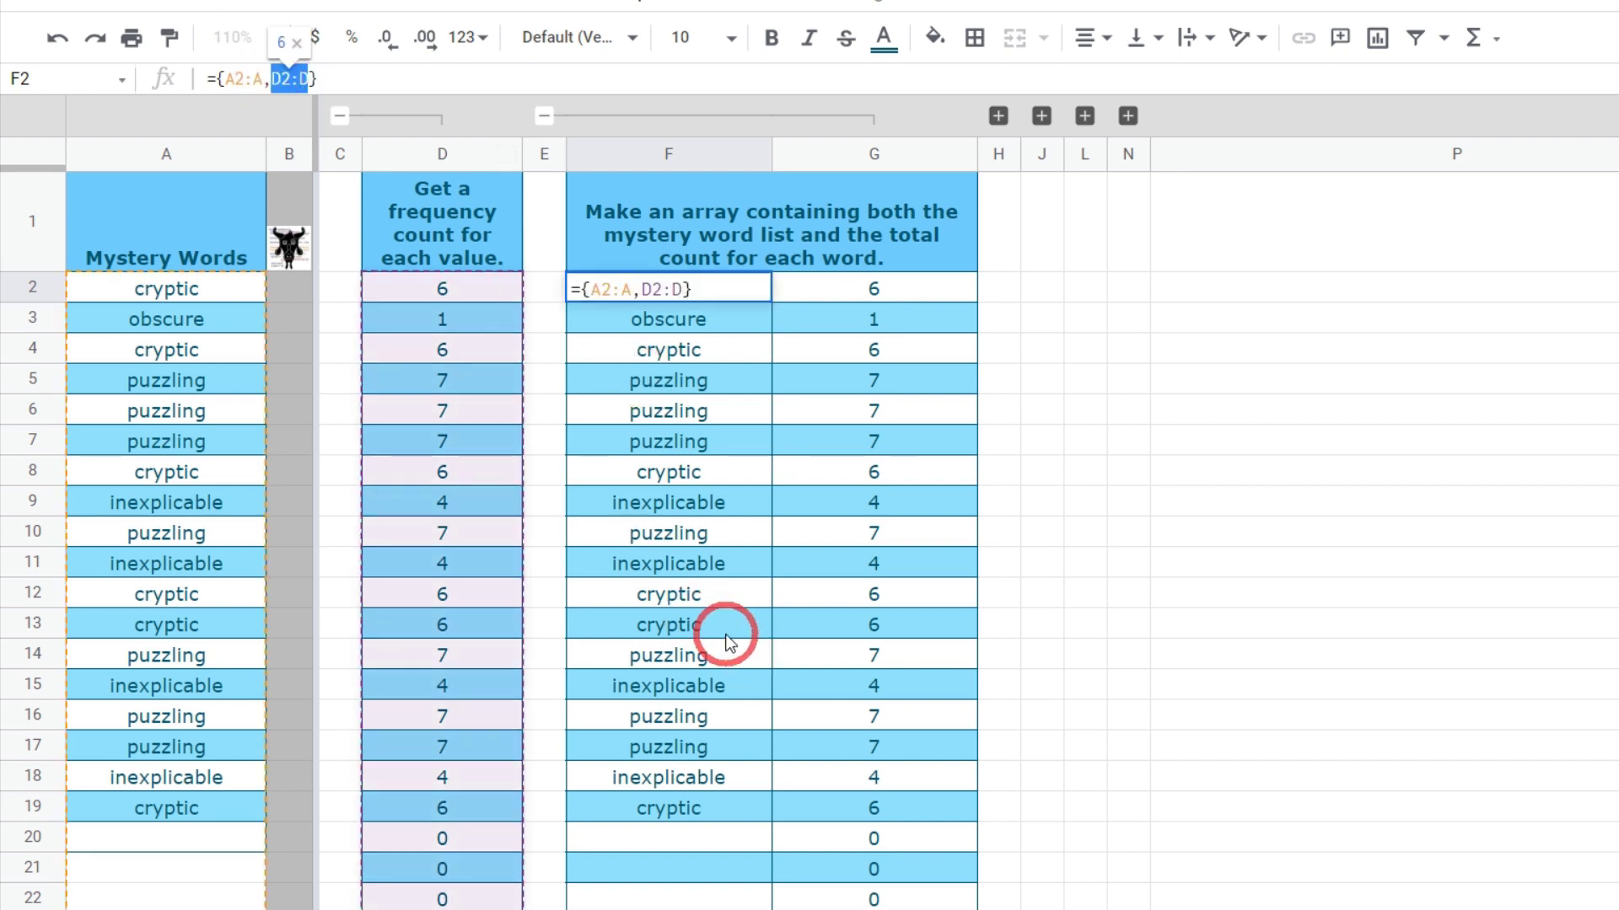
pyautogui.write('COUNTIF')
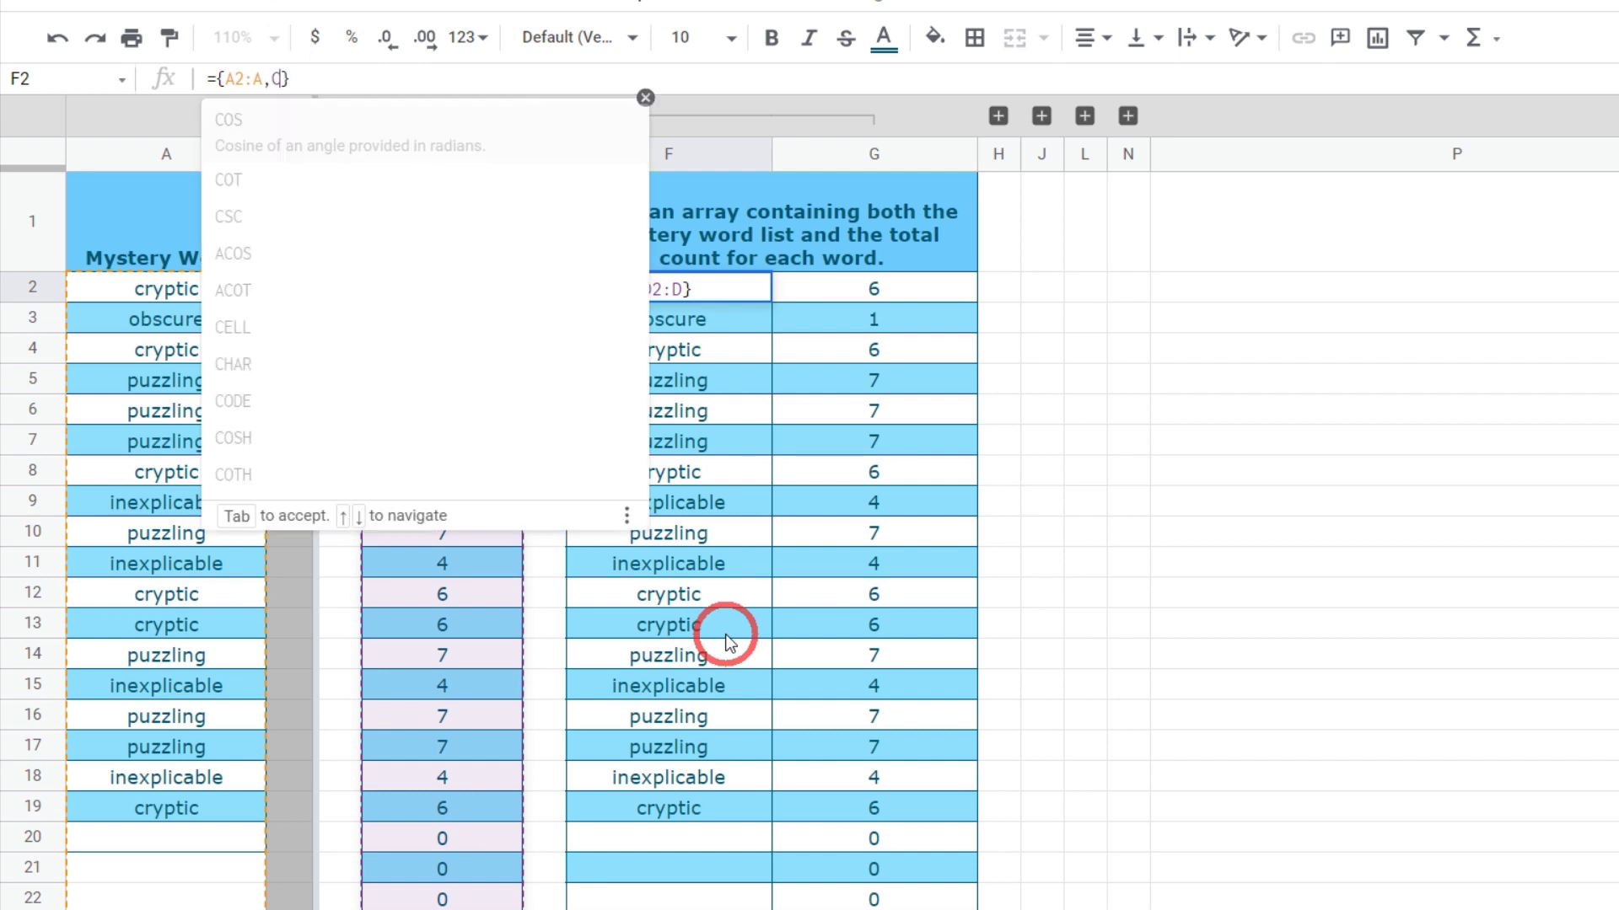
pyautogui.write('(A2')
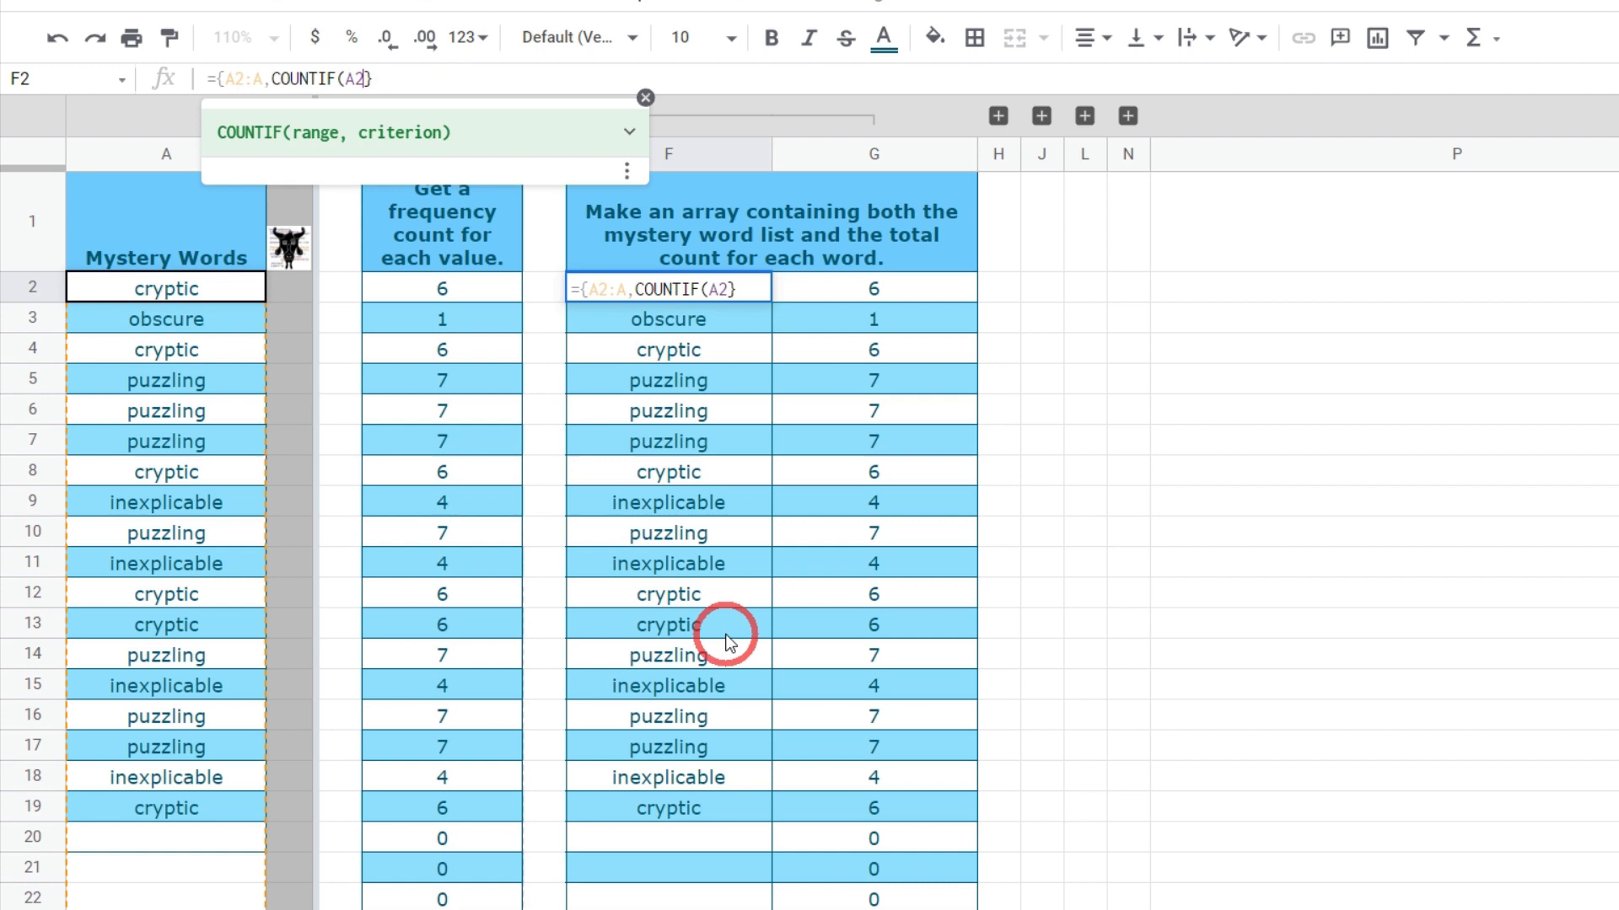
pyautogui.write(',A')
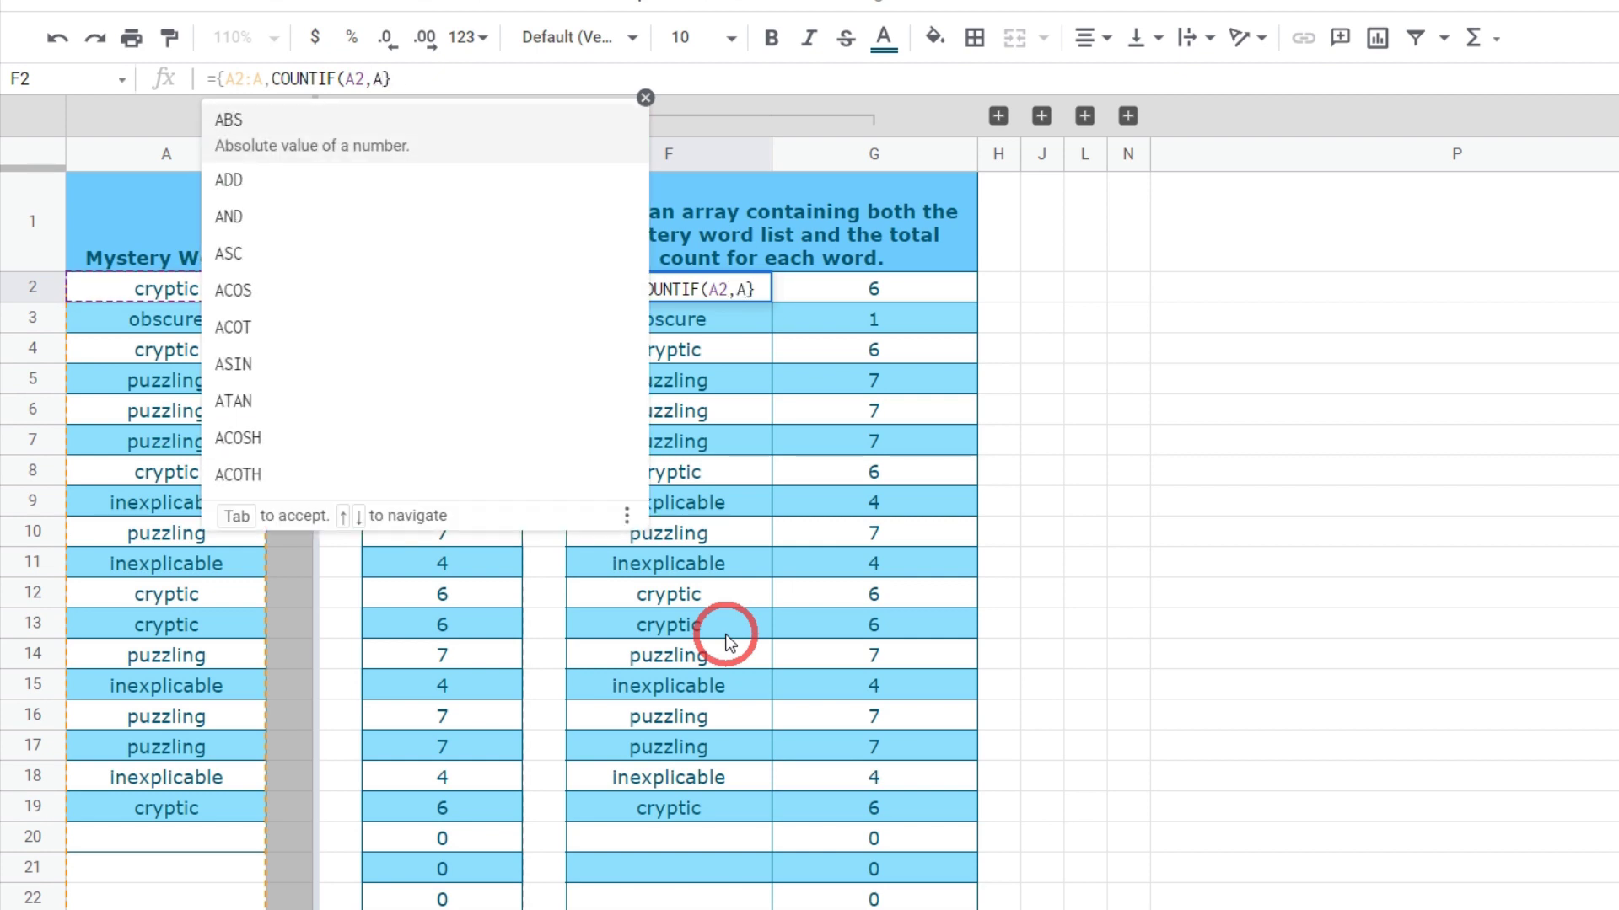
pyautogui.write('M')
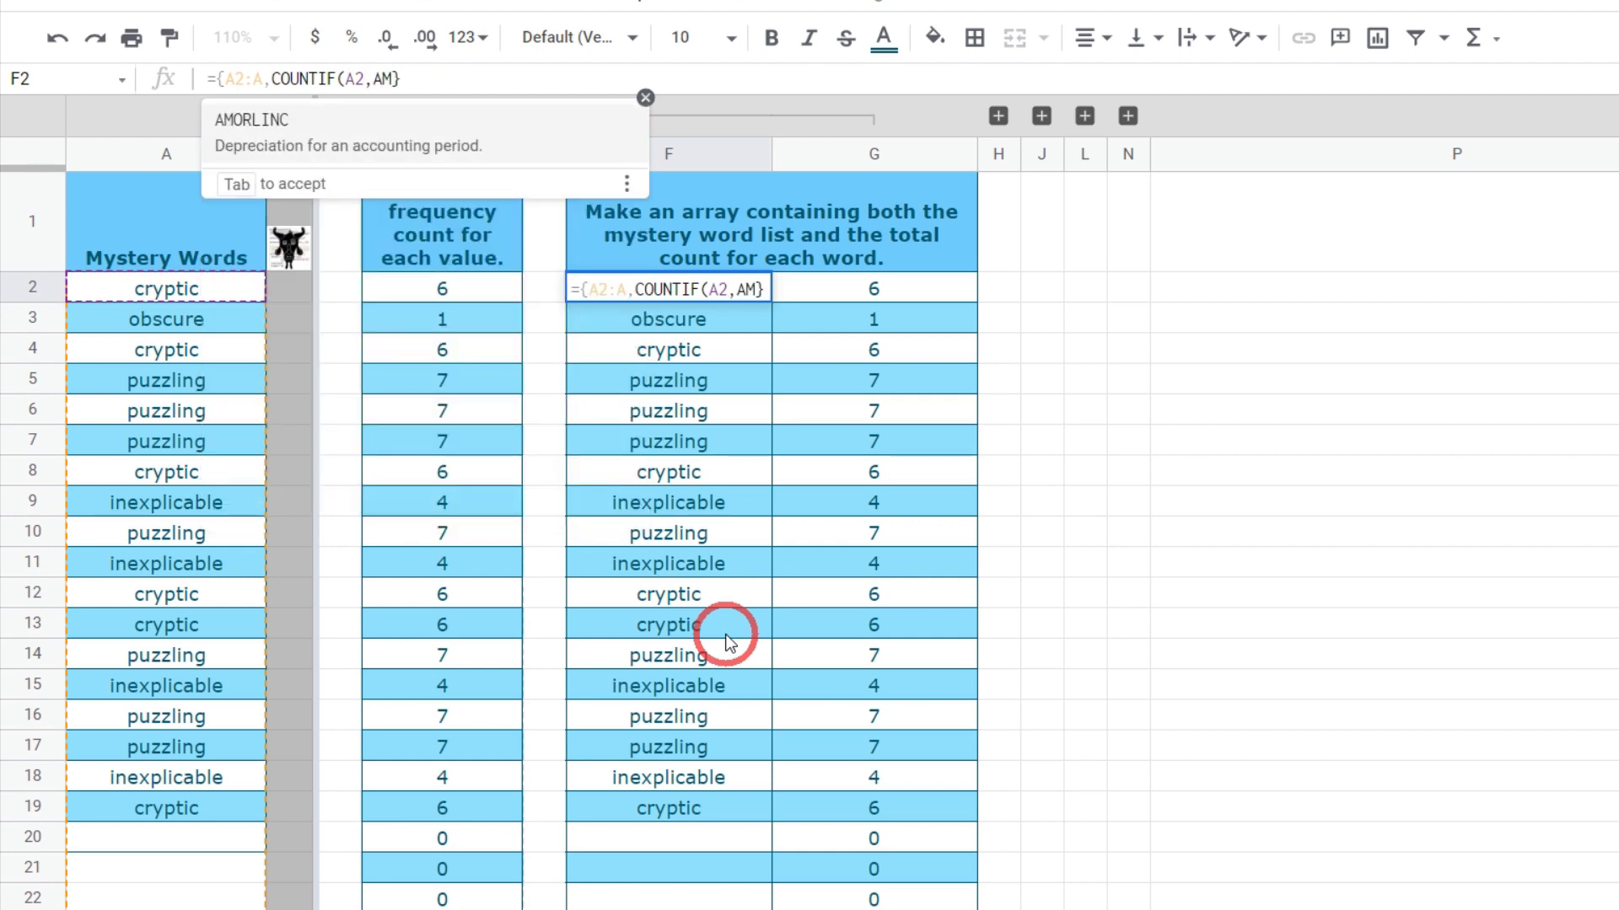
pyautogui.press('BackSpace')
pyautogui.write(',A')
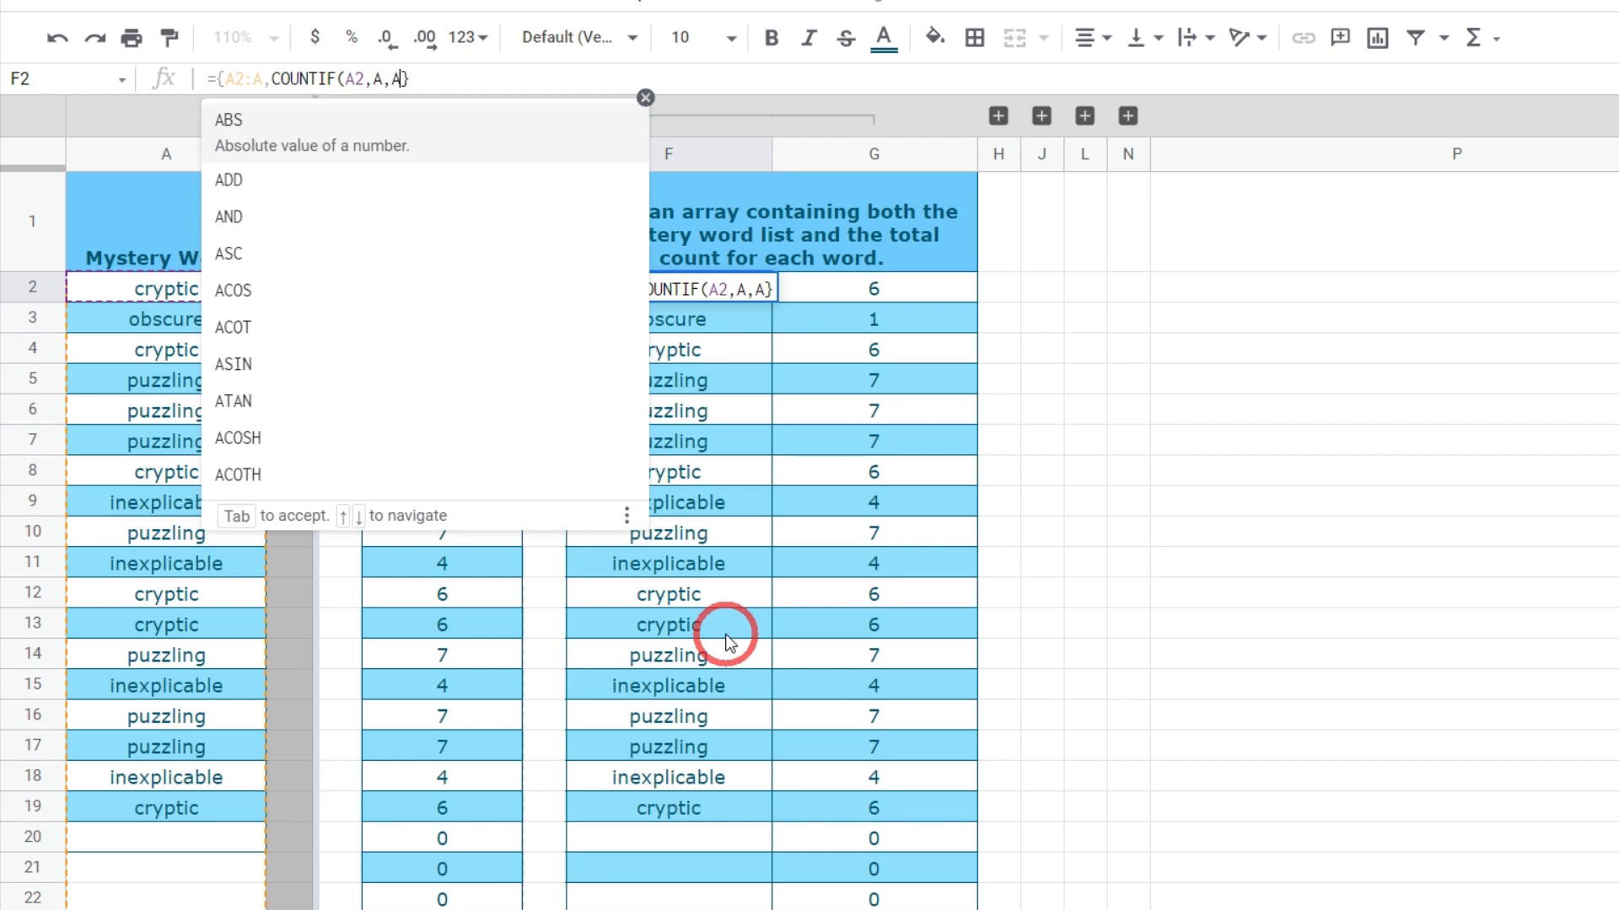
pyautogui.write('2')
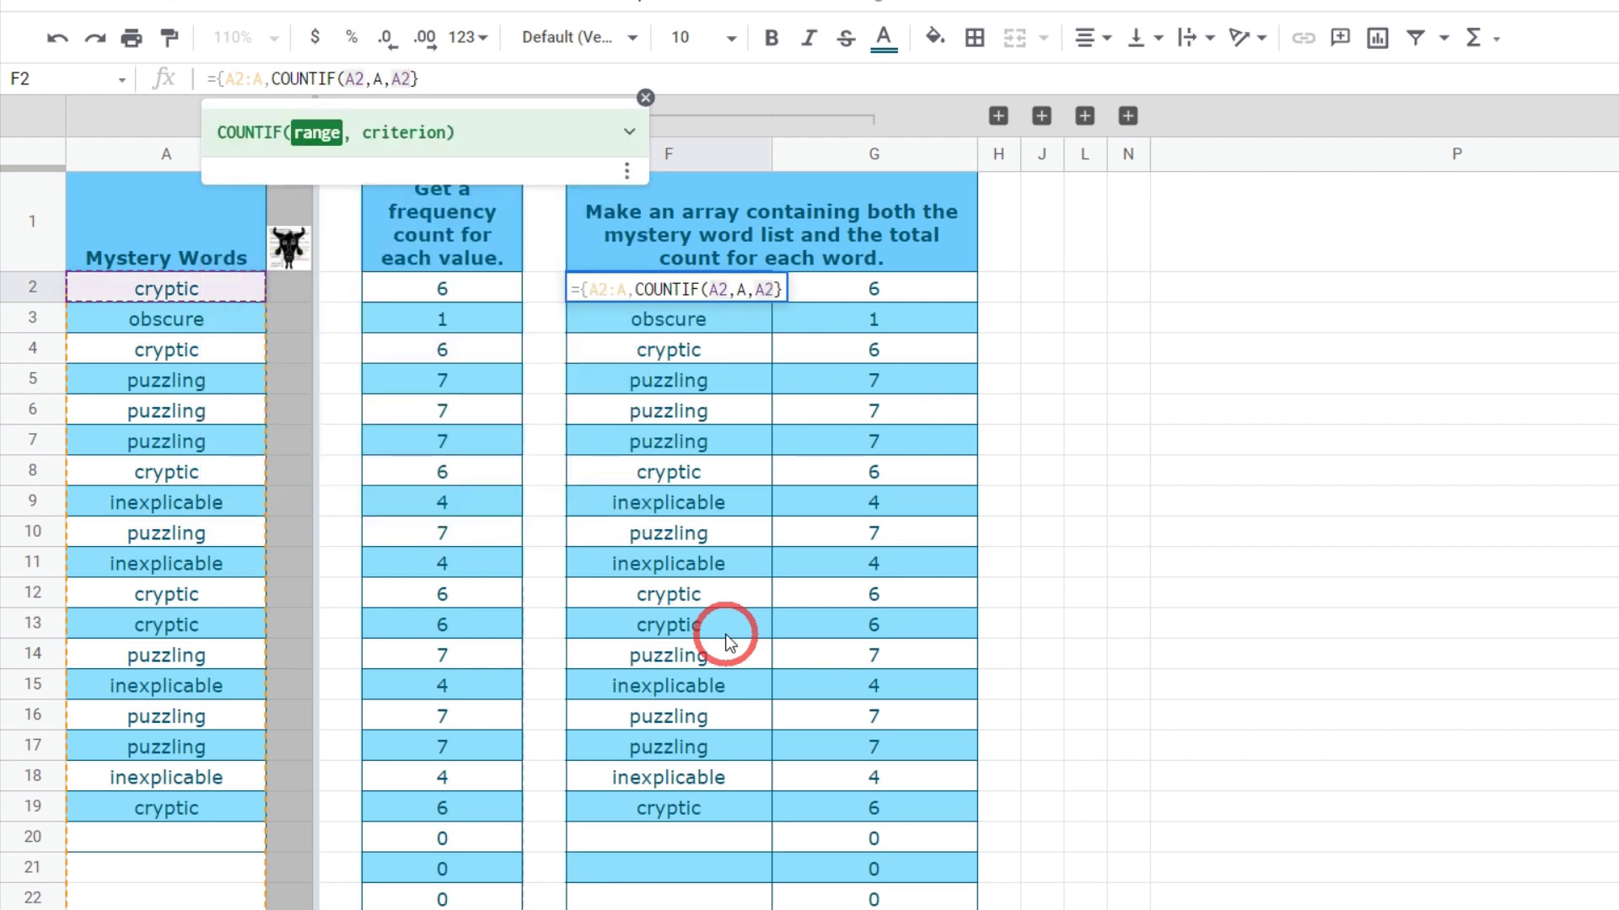
pyautogui.write(':A')
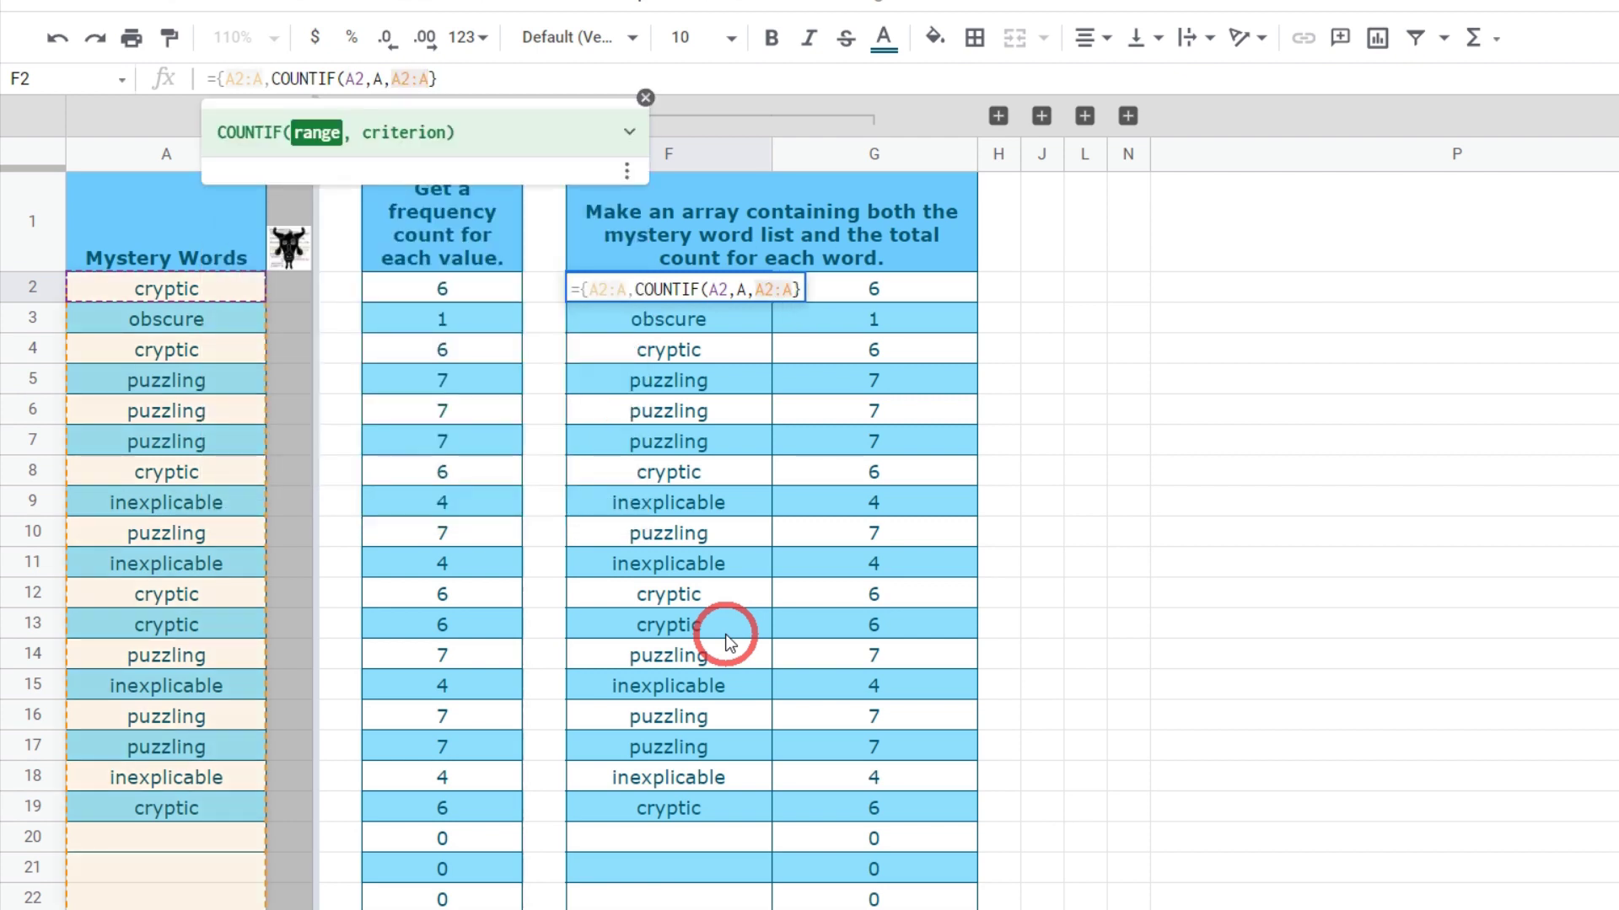
pyautogui.press('Left')
pyautogui.press('Left')
pyautogui.press('Left')
pyautogui.press('Left')
pyautogui.press('Left')
pyautogui.press('Left')
pyautogui.press('BackSpace')
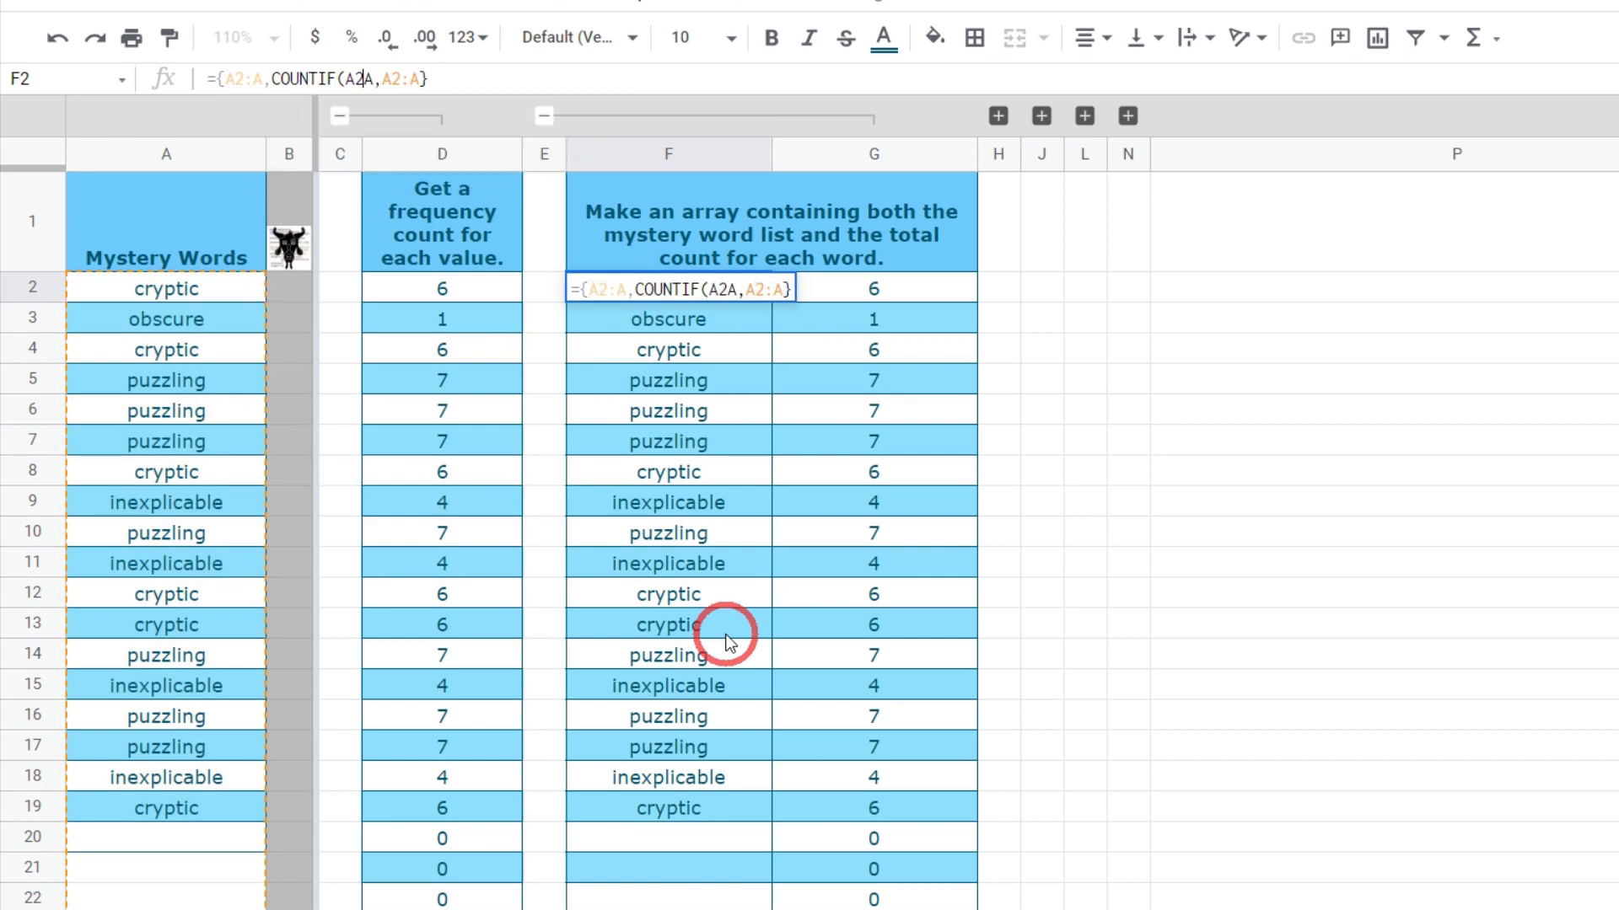
pyautogui.write(':A)')
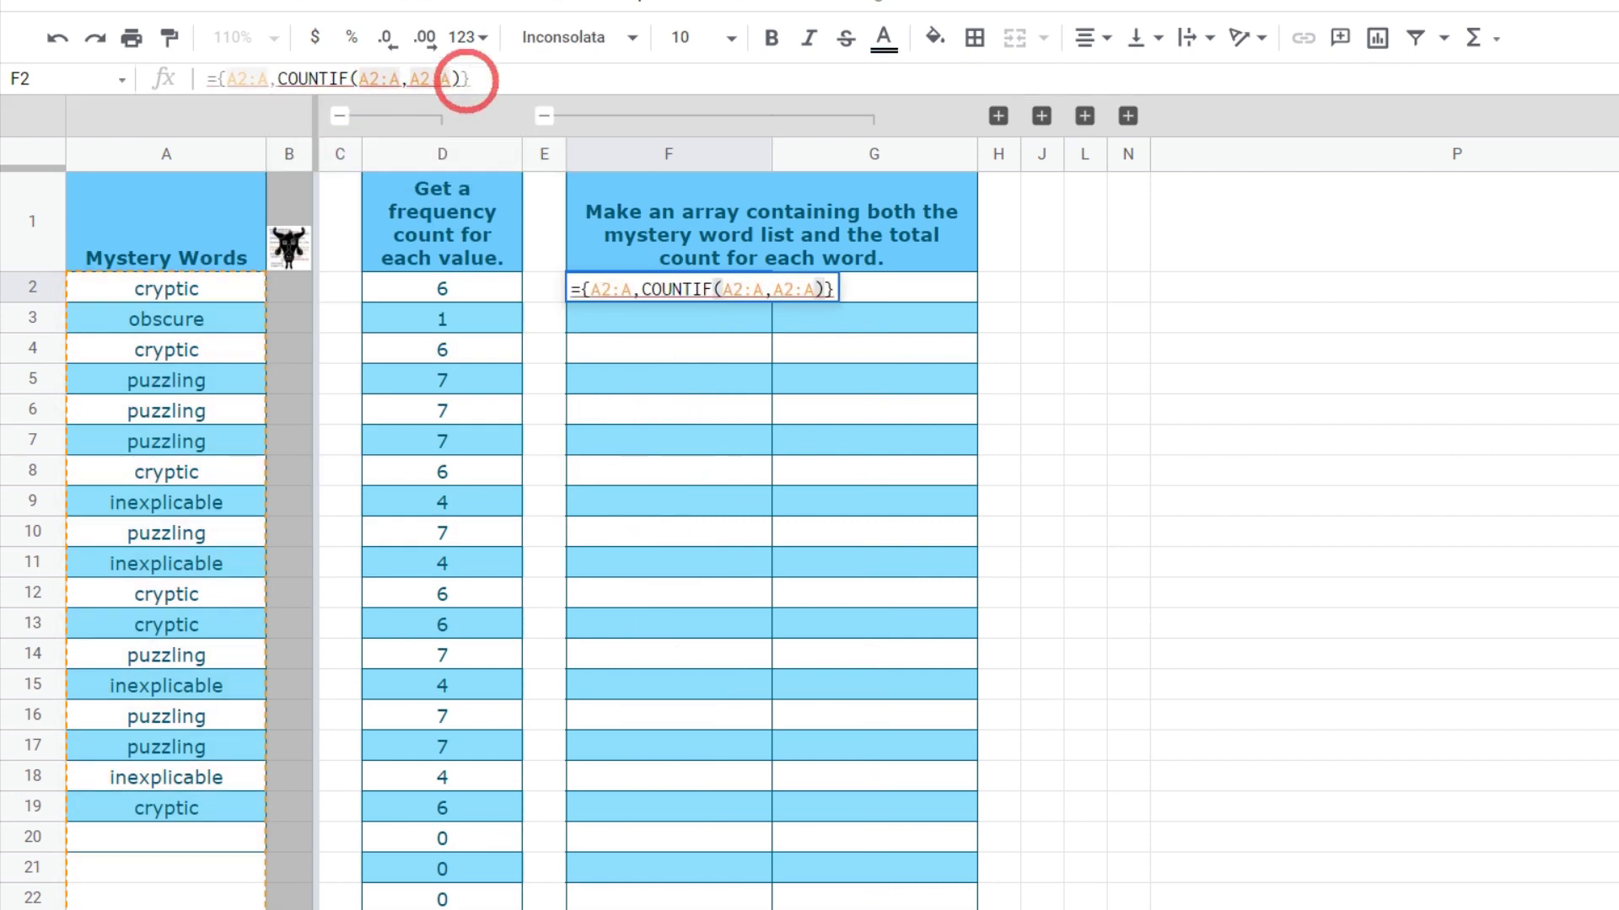
# - Wrap the COUNTIF in ARRAYFORMULA inside F2's array, then reveal column I
pyautogui.click(271, 78)
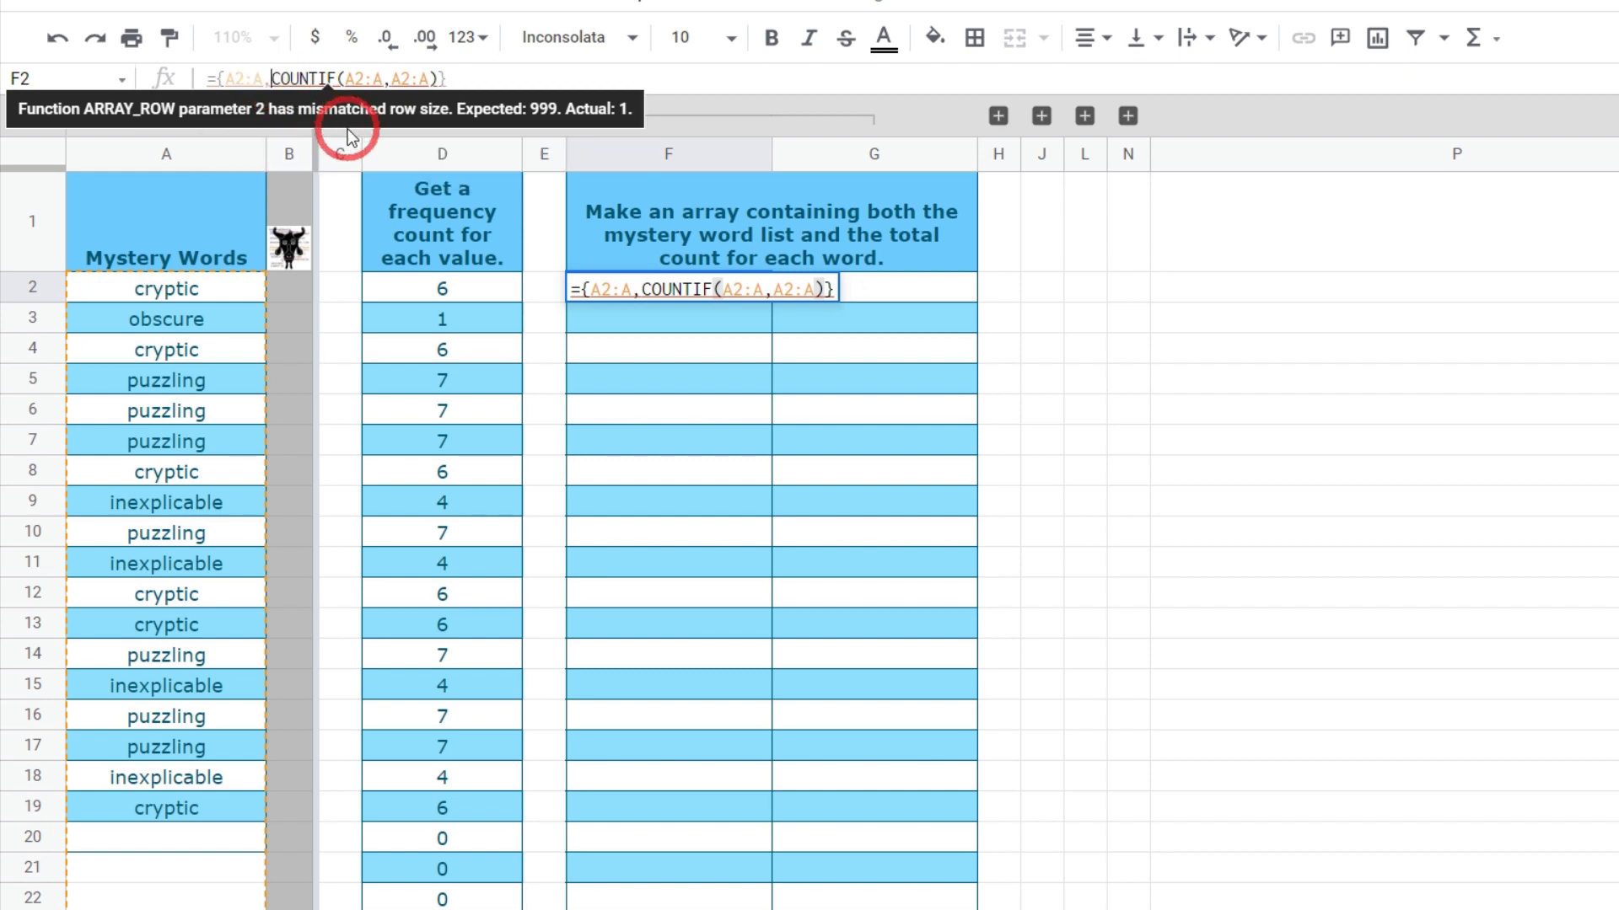
pyautogui.write('ARRAY')
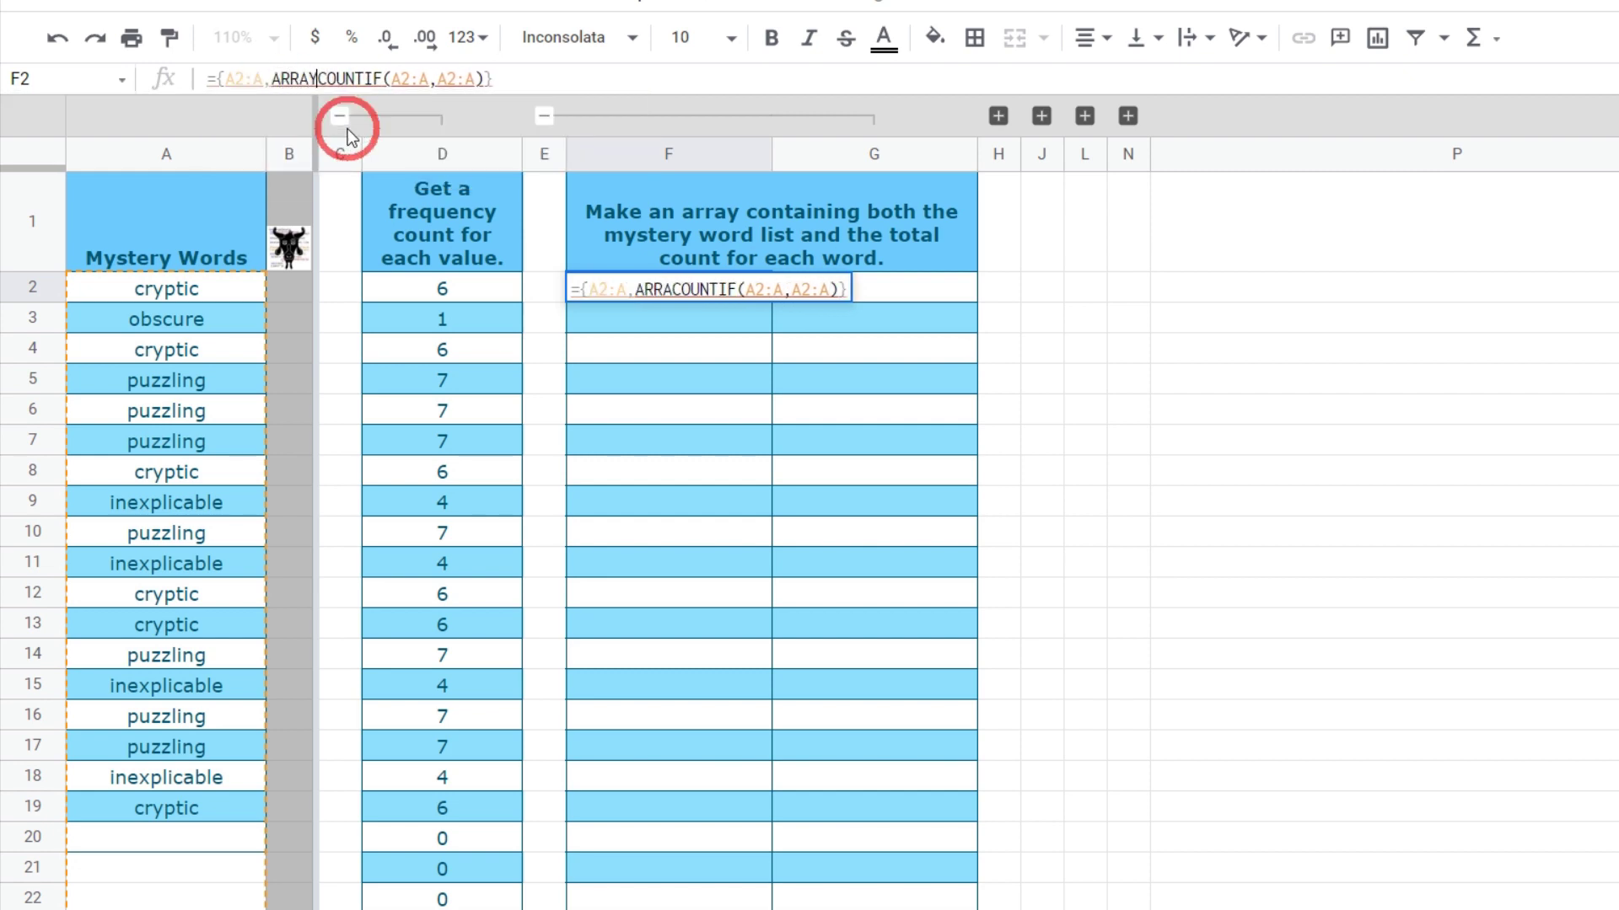
pyautogui.write('FORMULA')
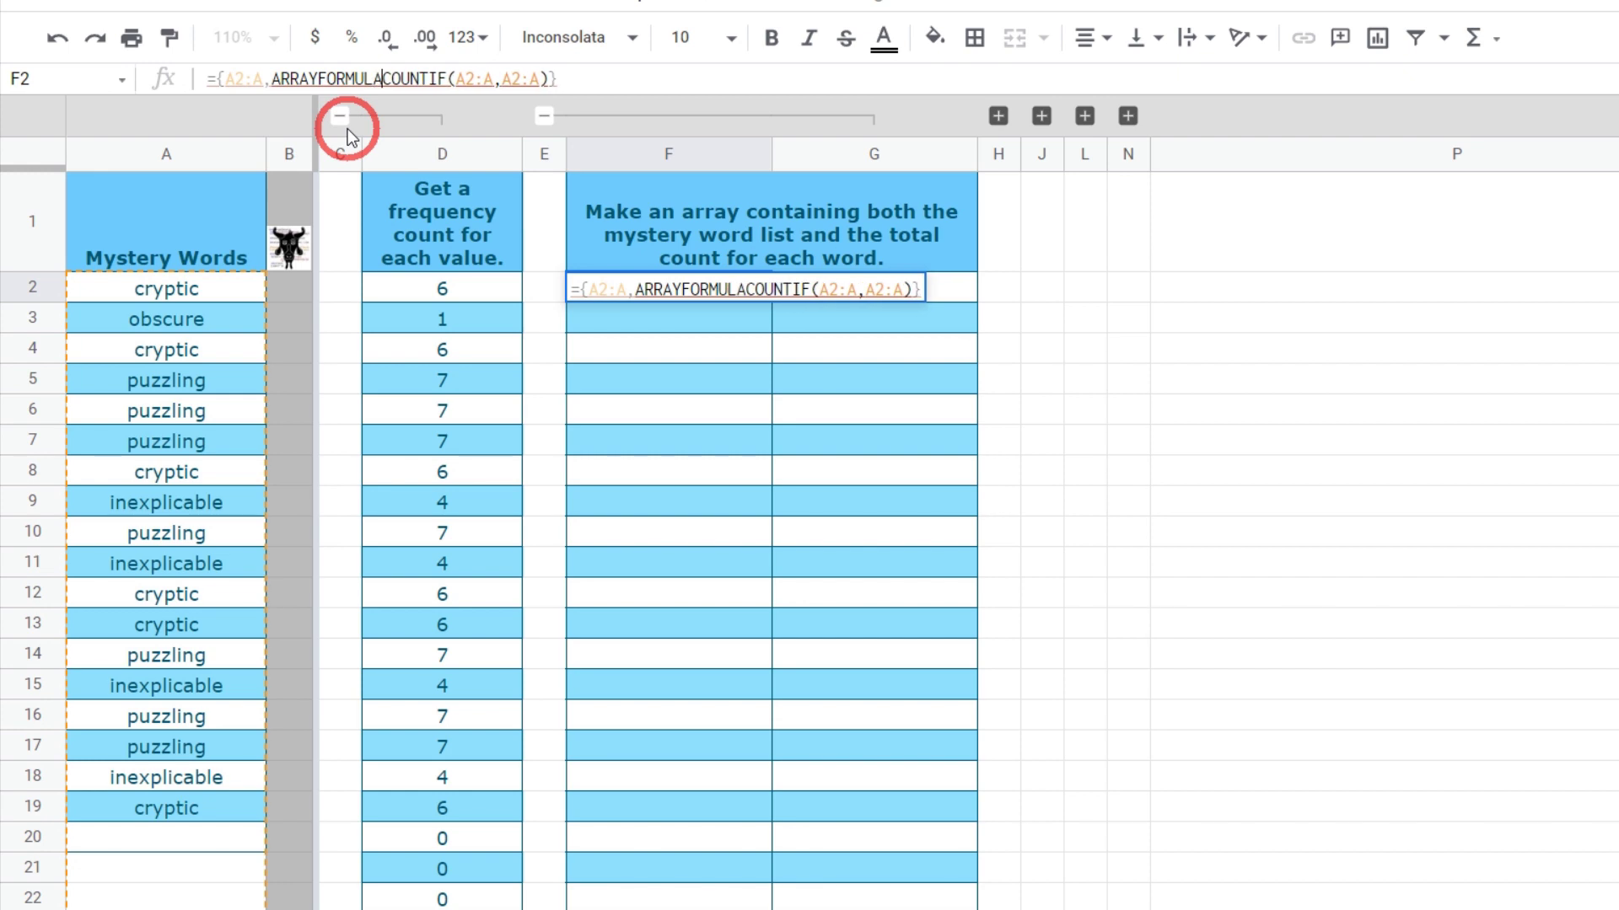
pyautogui.write('(')
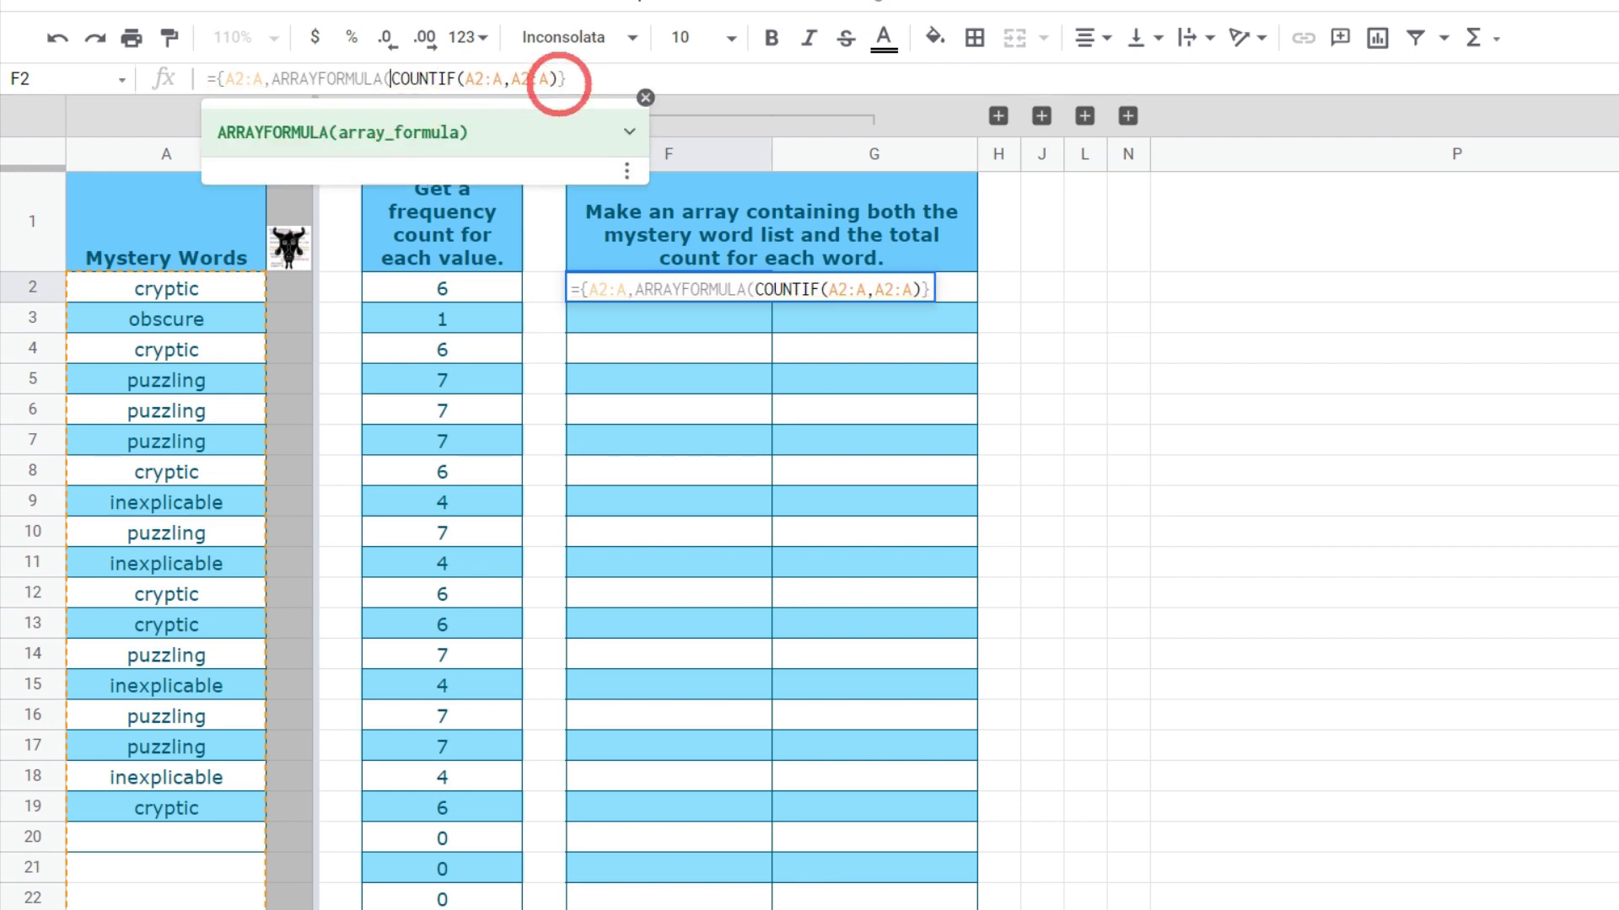
pyautogui.click(558, 79)
pyautogui.write(')')
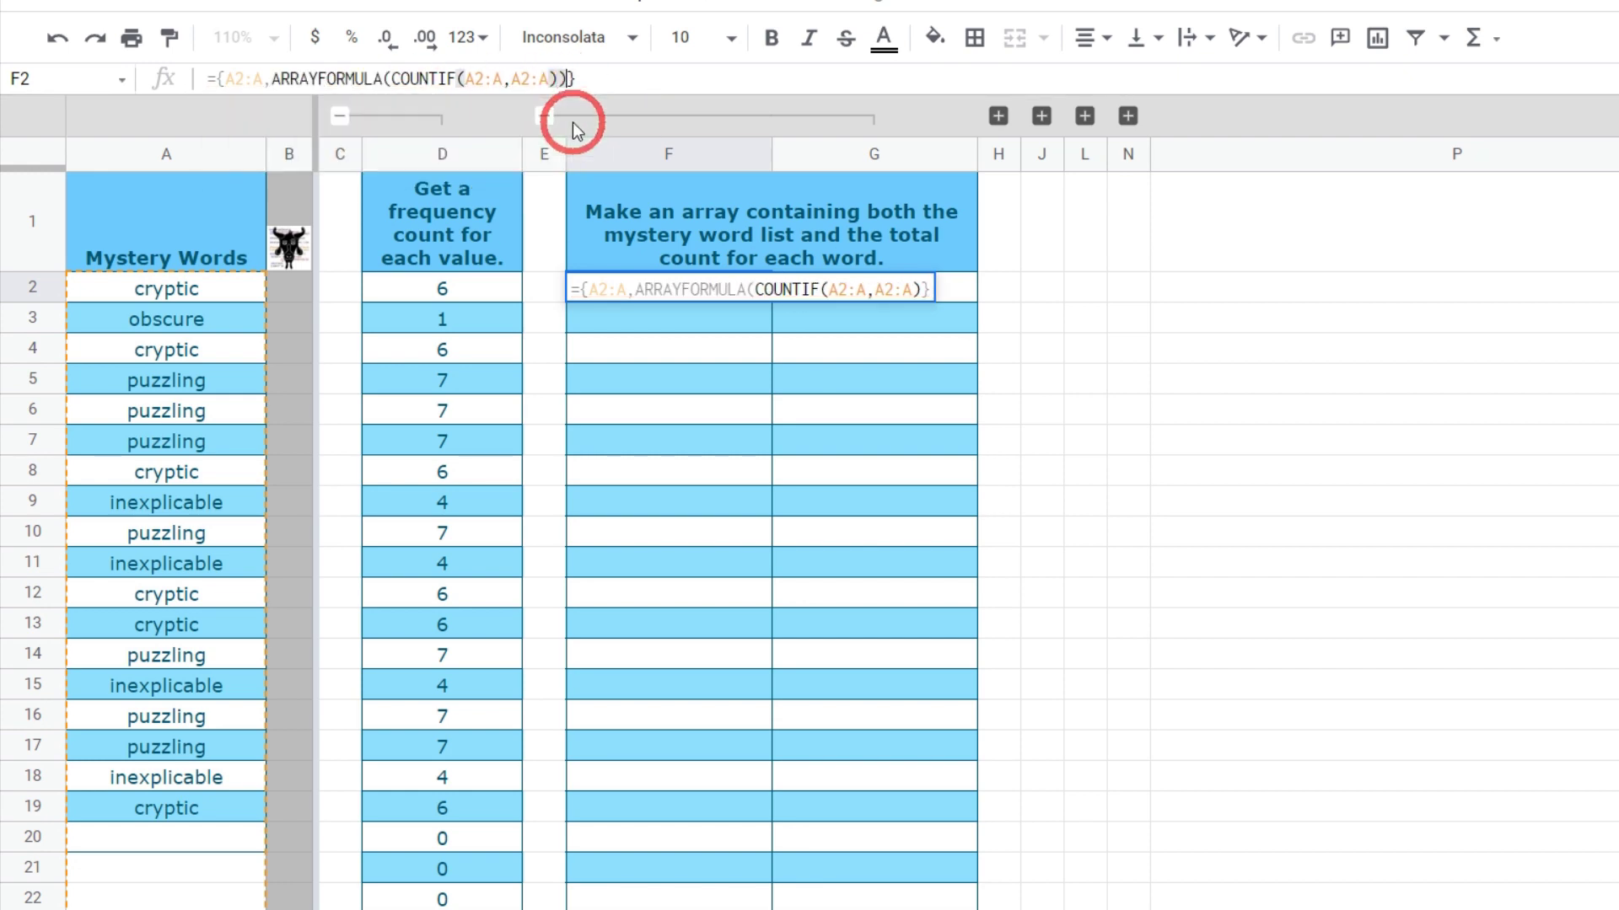
pyautogui.press('Return')
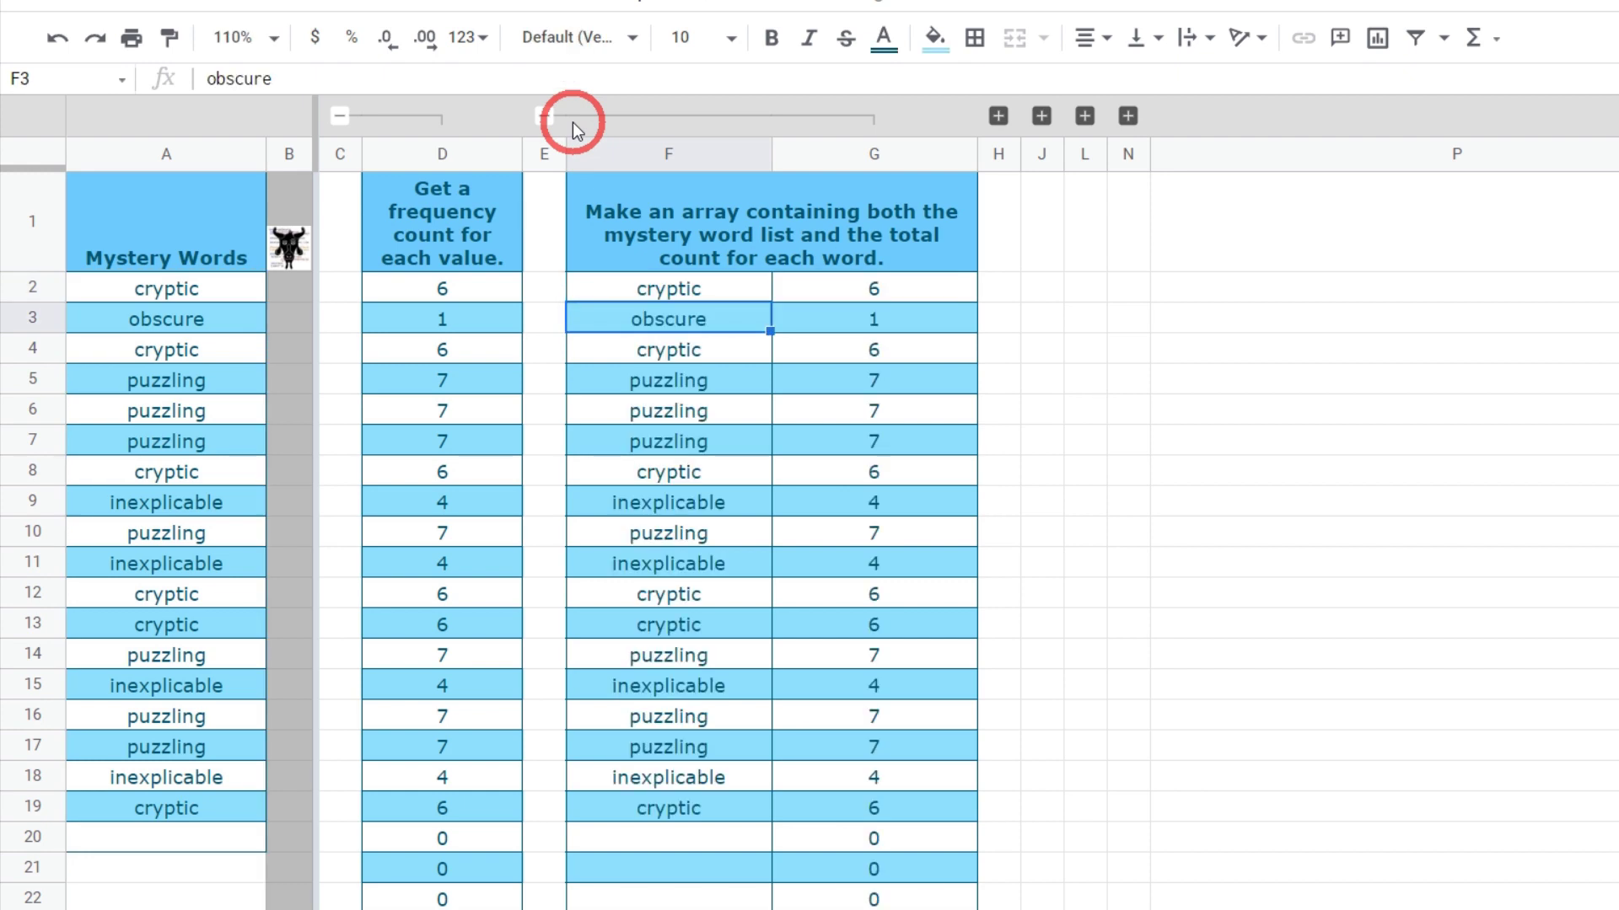
pyautogui.click(653, 289)
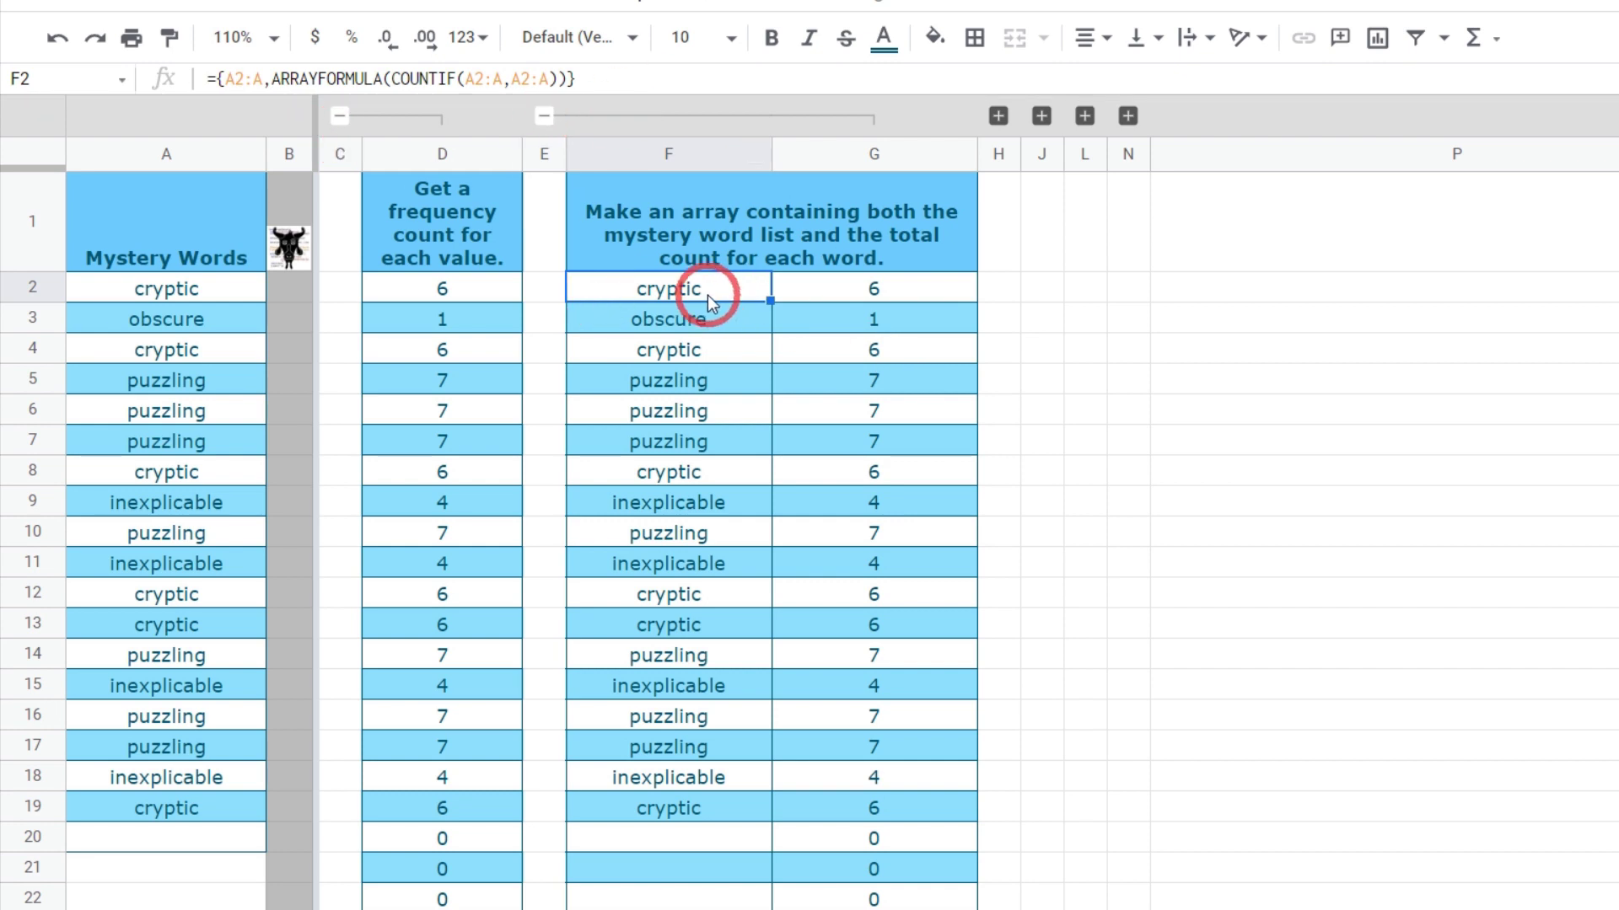
pyautogui.click(1041, 116)
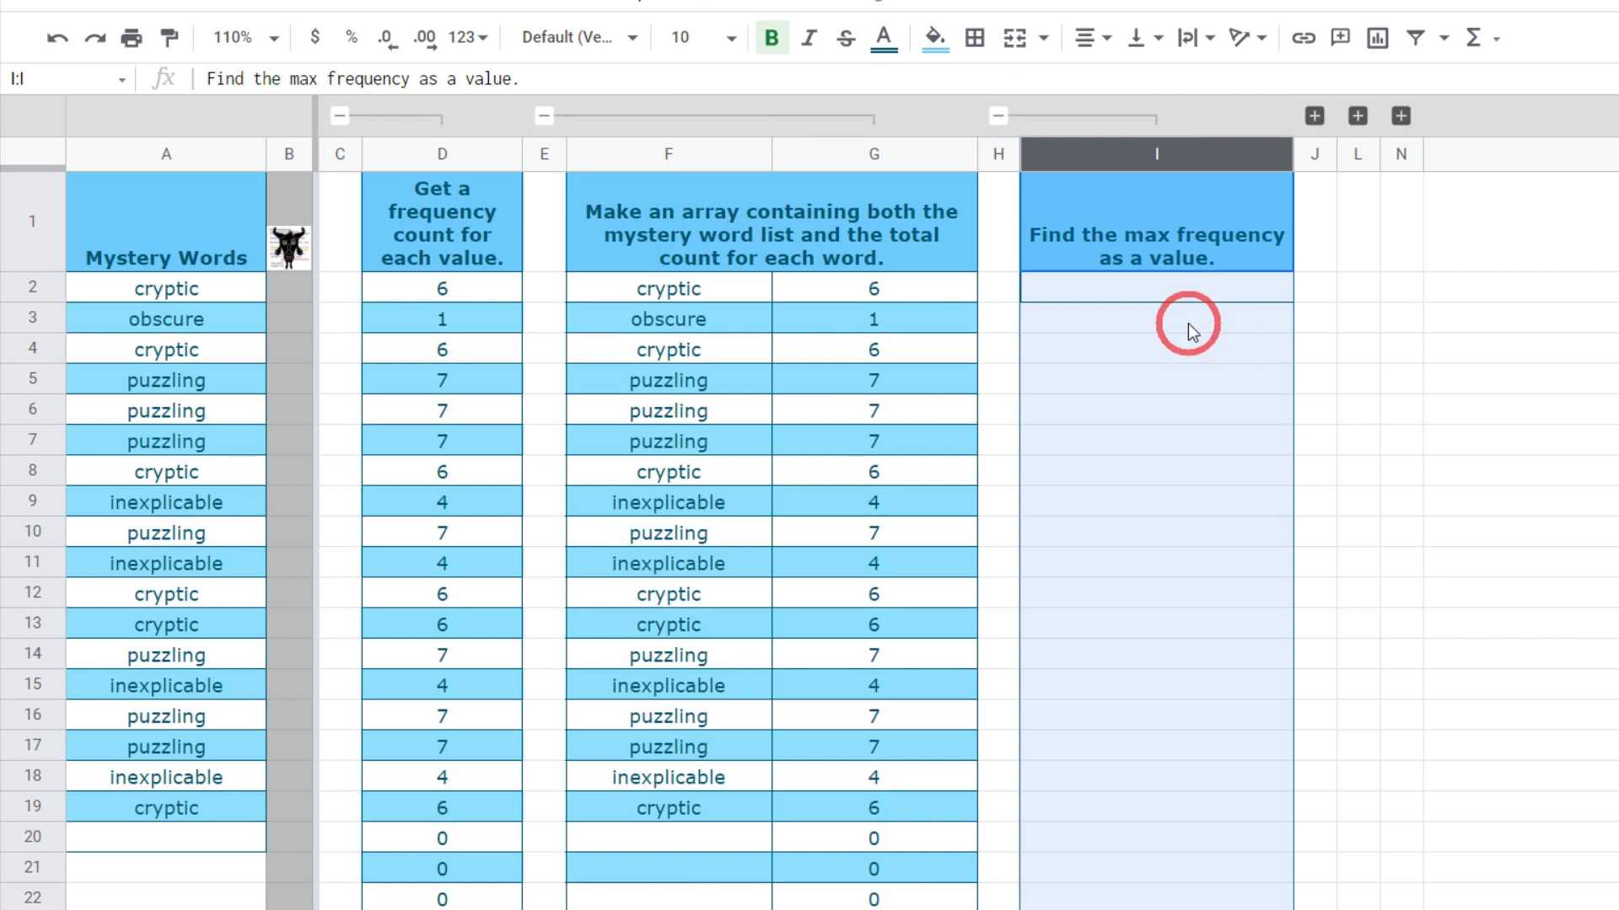
# - Enter =MAX(G2:G) in I2 to show the top word frequency, 7
pyautogui.click(1160, 286)
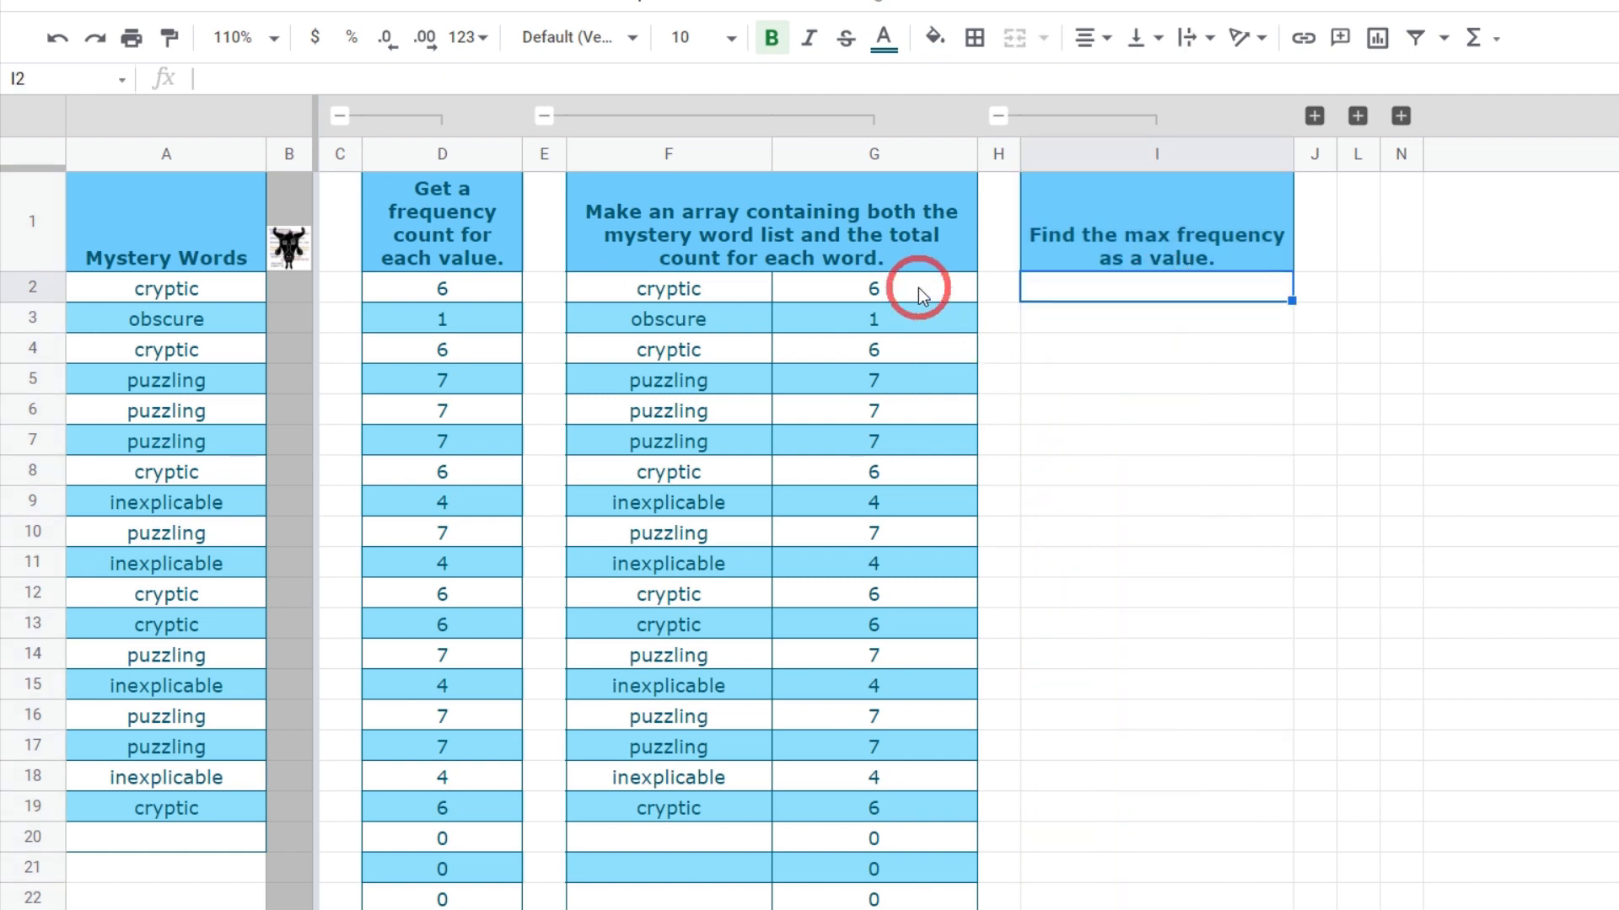
pyautogui.click(918, 291)
pyautogui.moveTo(918, 302); pyautogui.dragTo(868, 898)
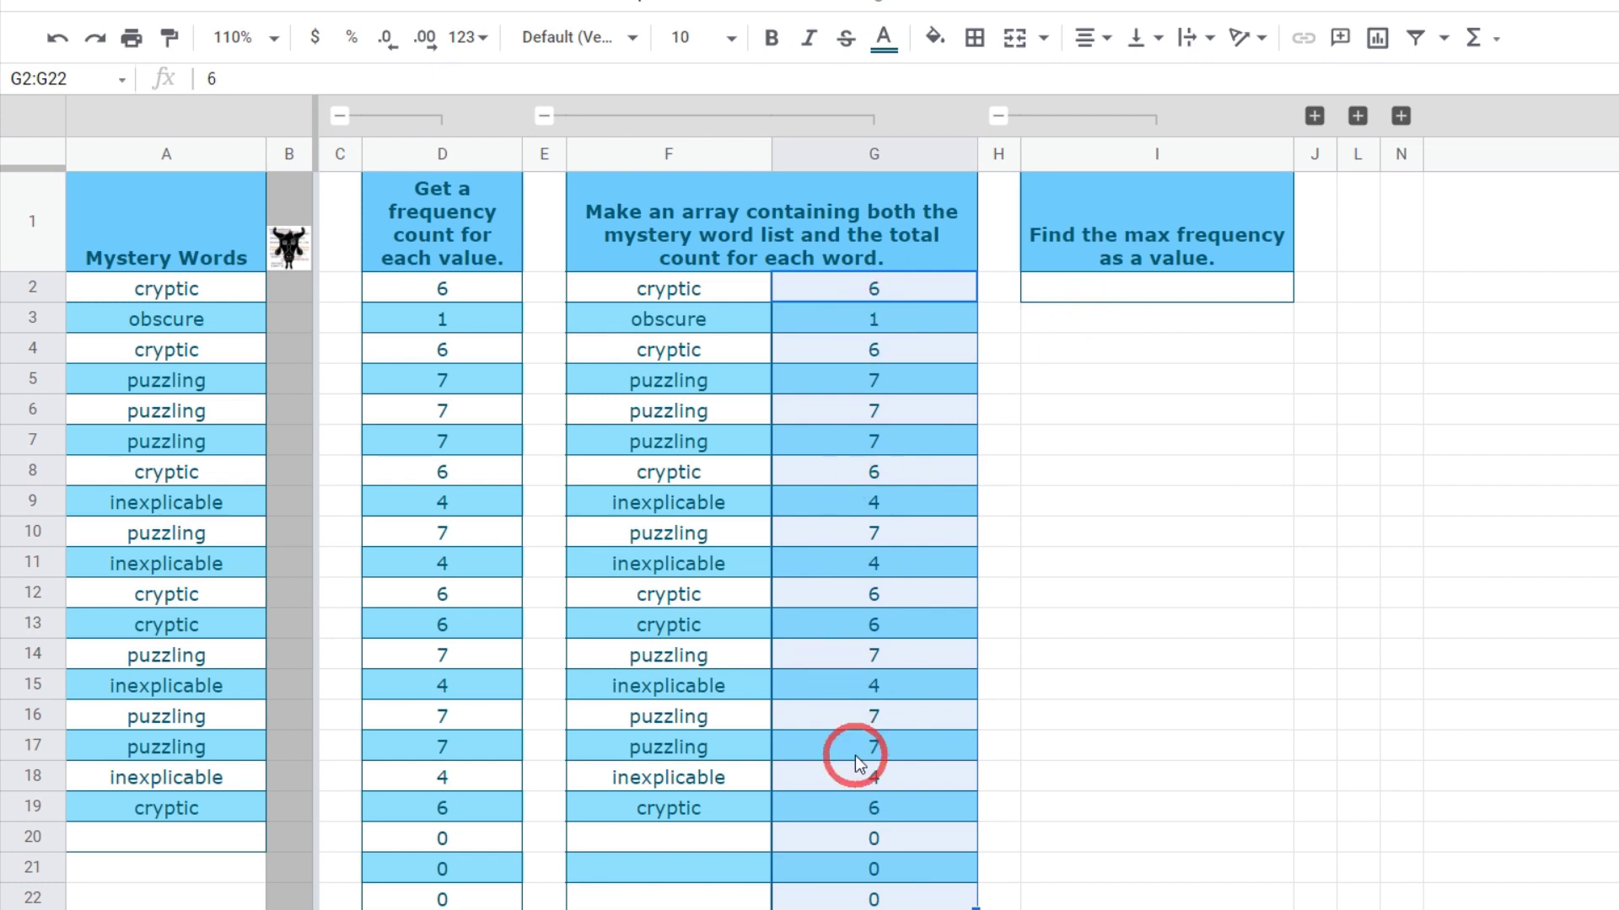
pyautogui.click(1131, 286)
pyautogui.write('=')
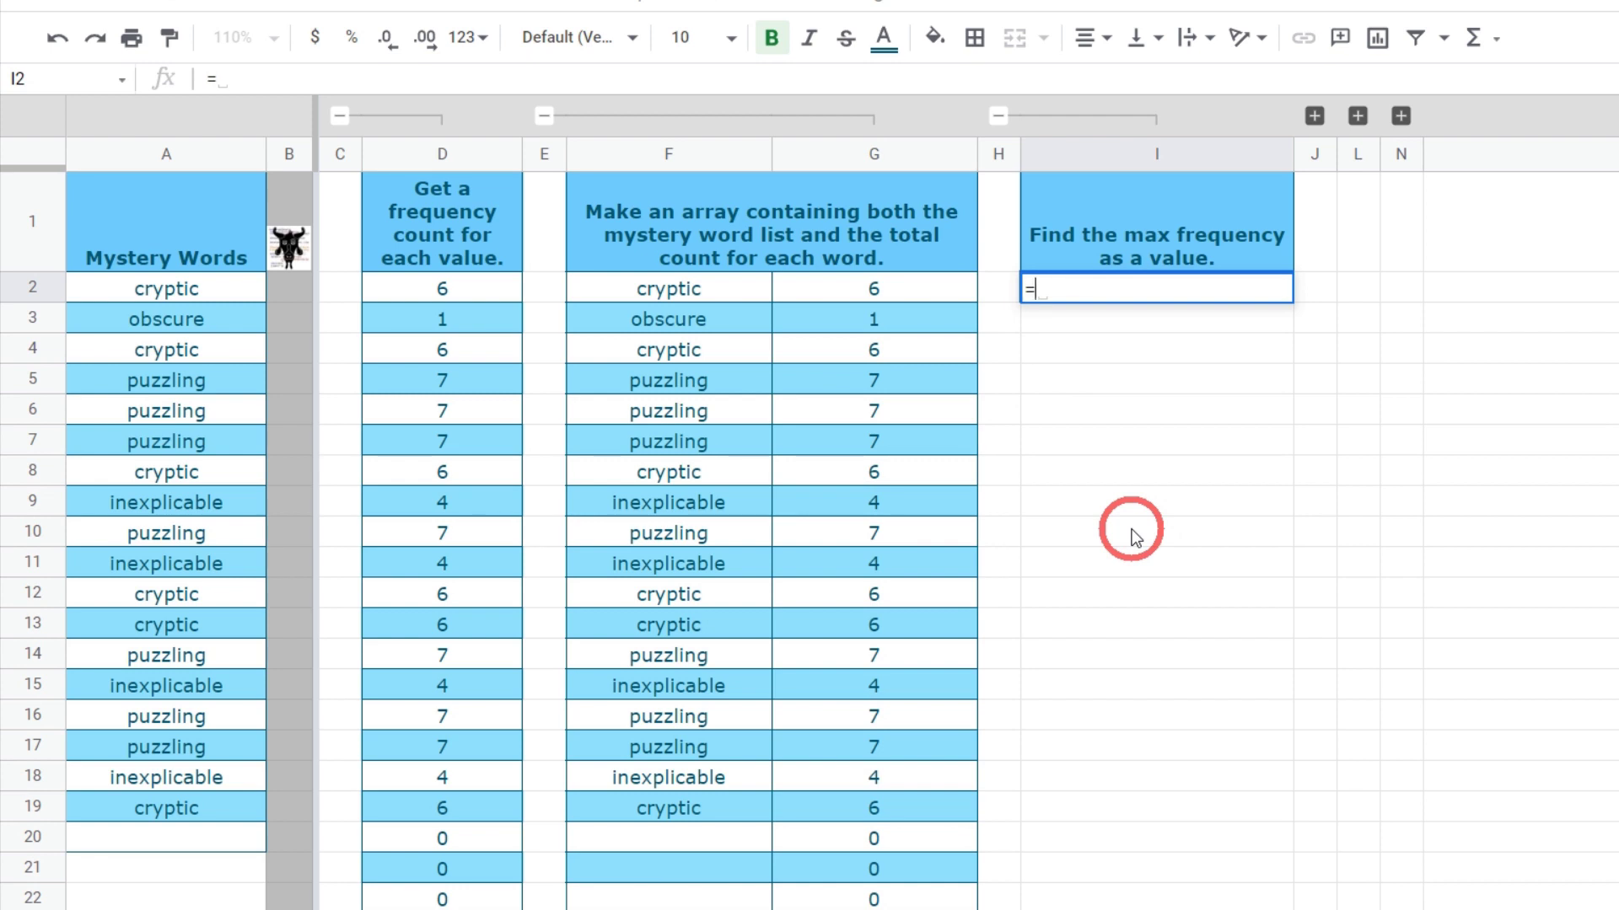
pyautogui.write('MA')
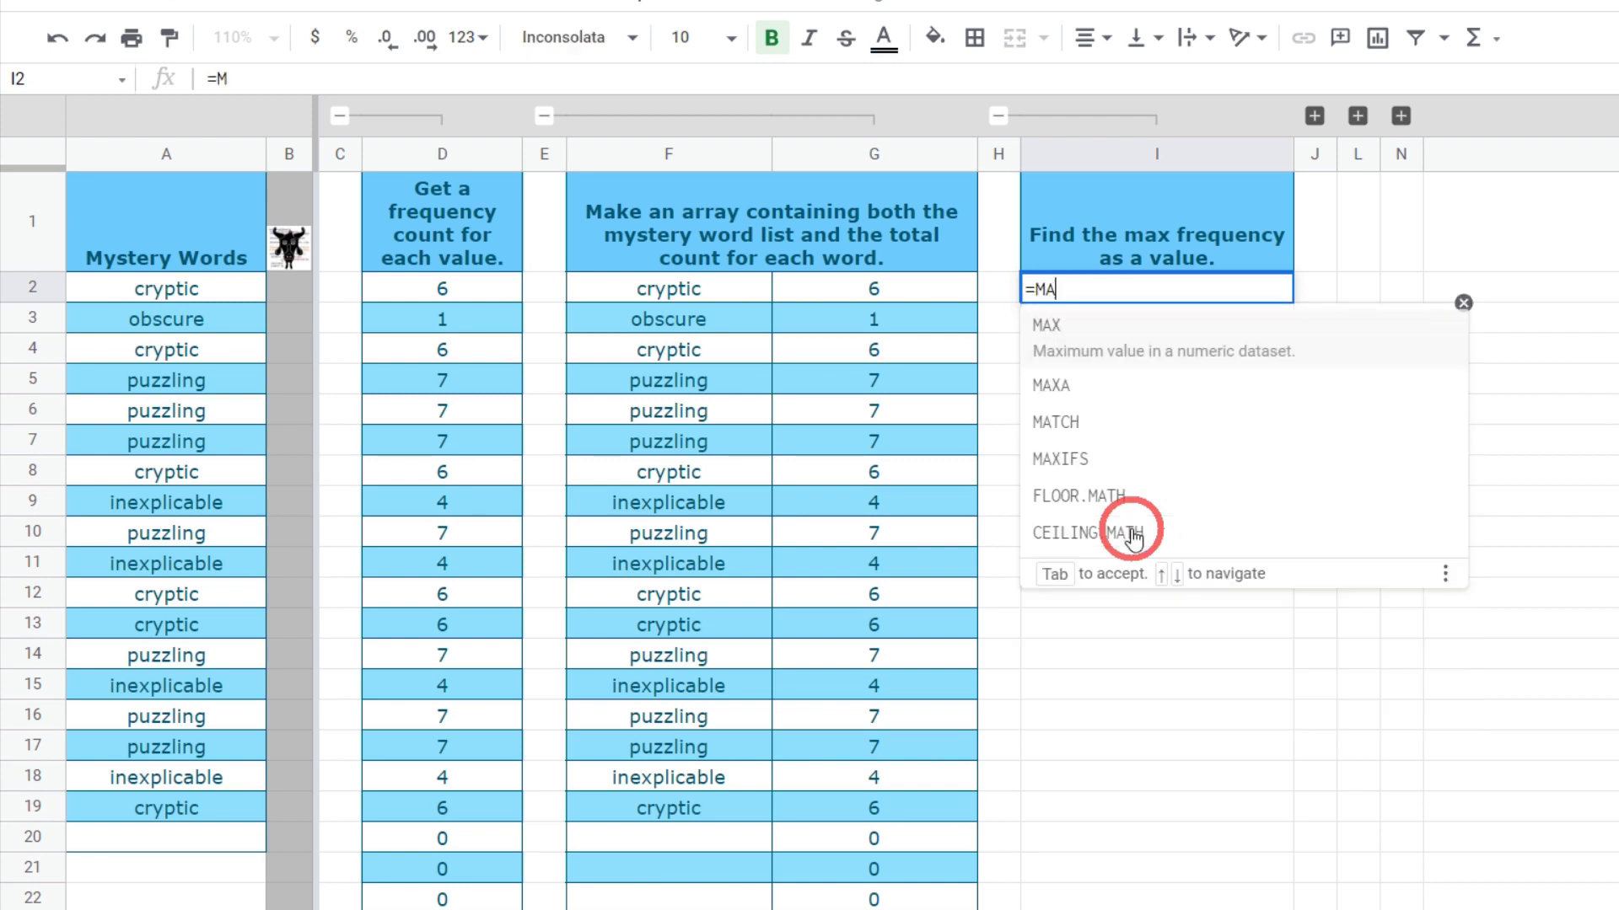
pyautogui.write('X(')
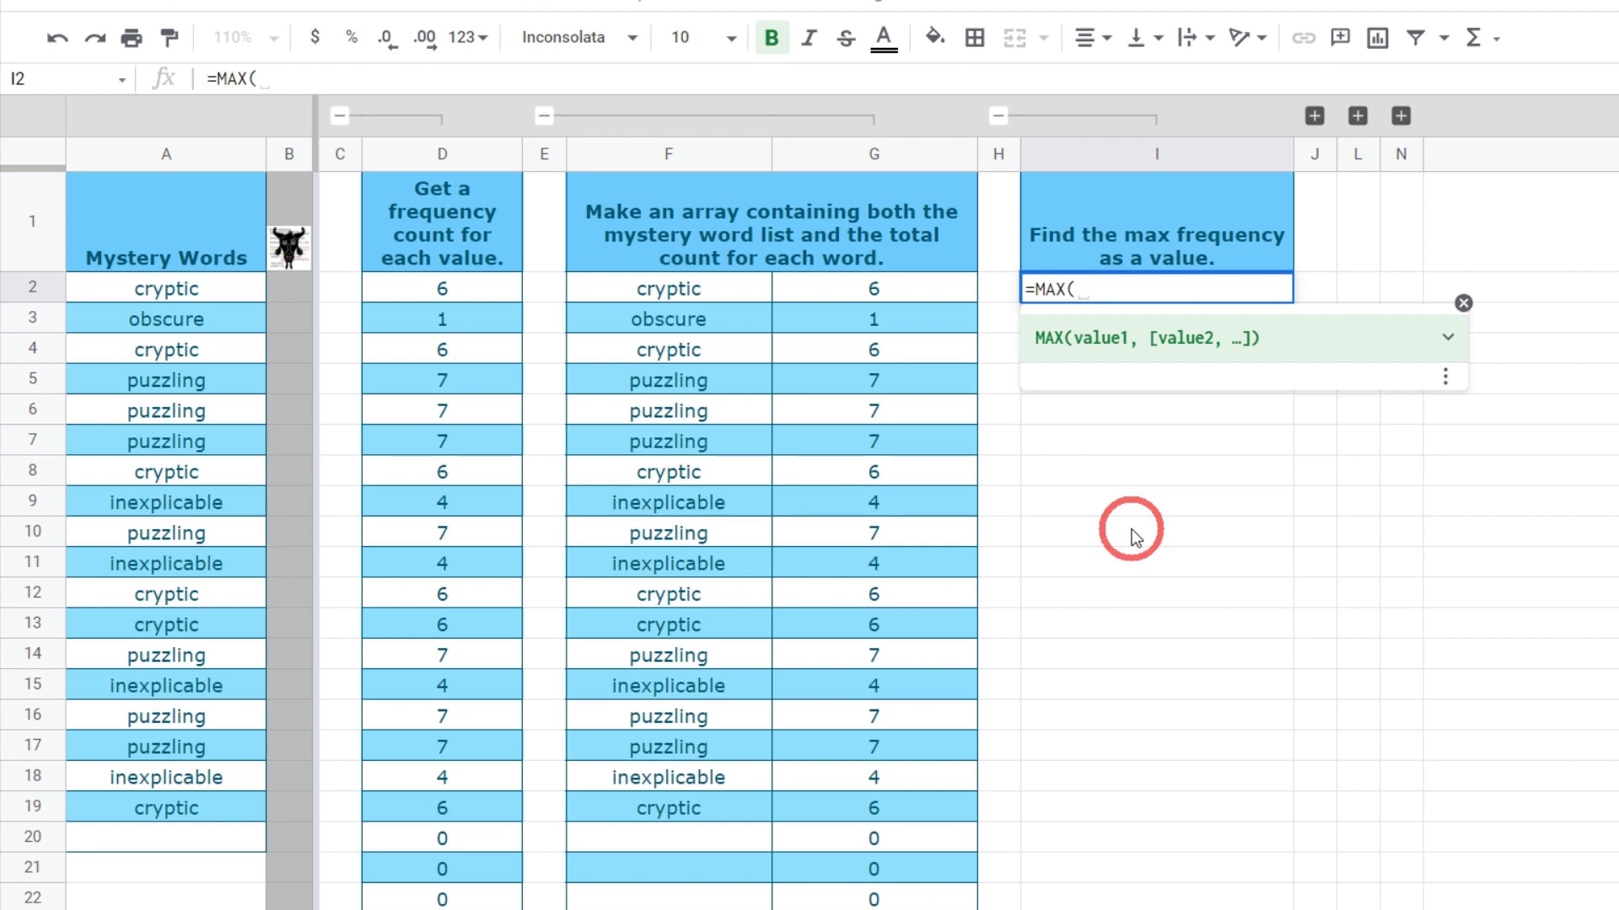
pyautogui.moveTo(928, 291); pyautogui.dragTo(930, 337)
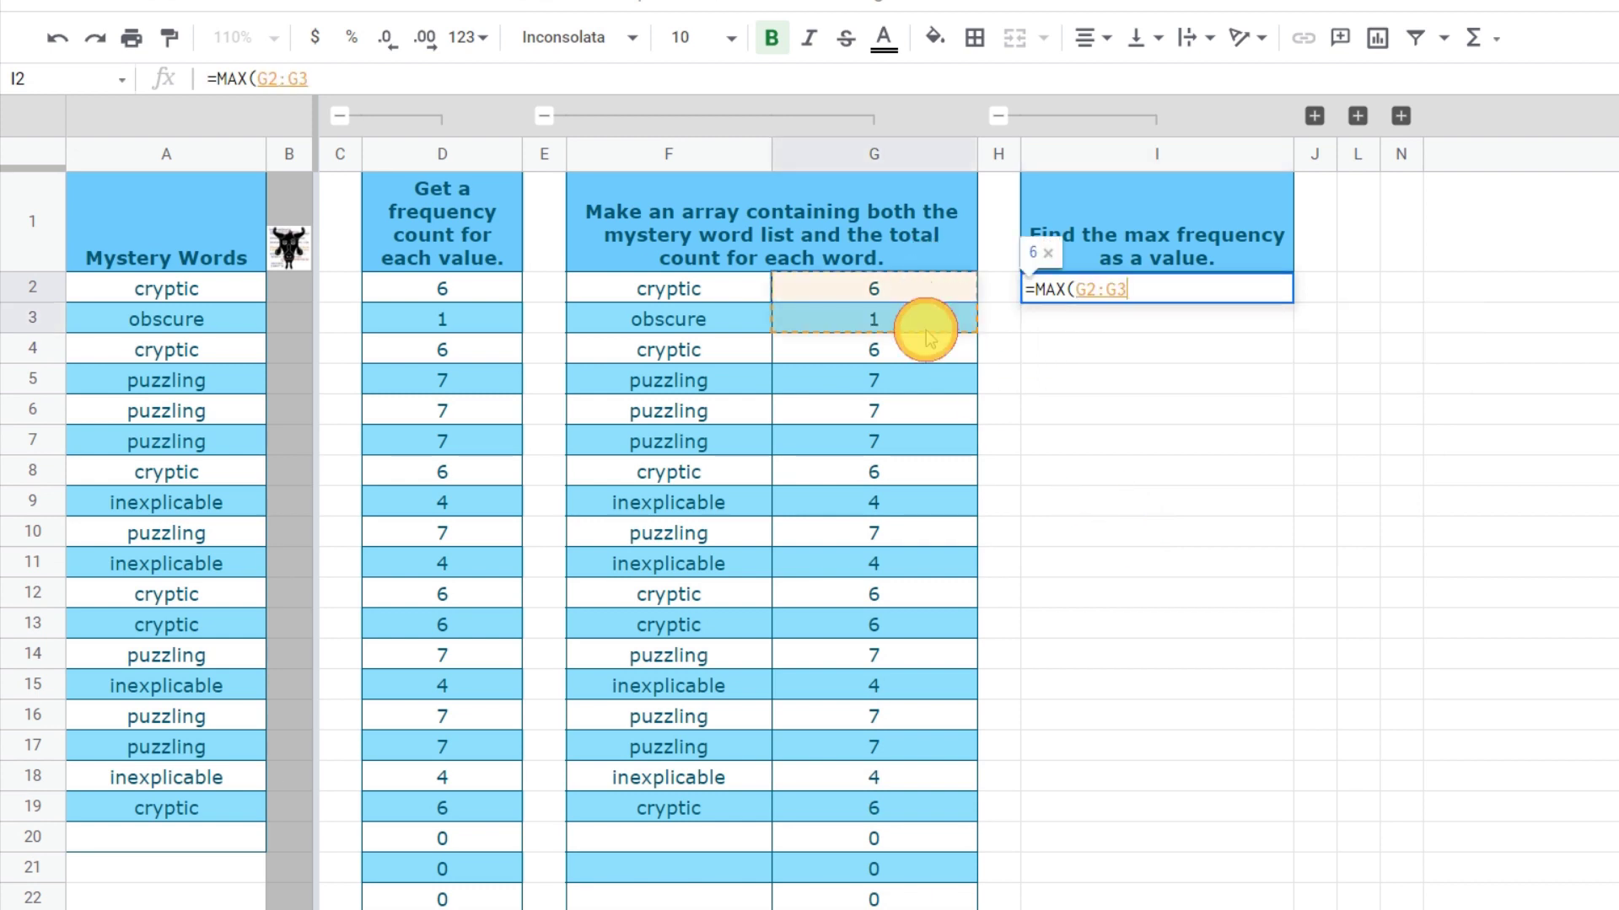
pyautogui.press('BackSpace')
pyautogui.write(')')
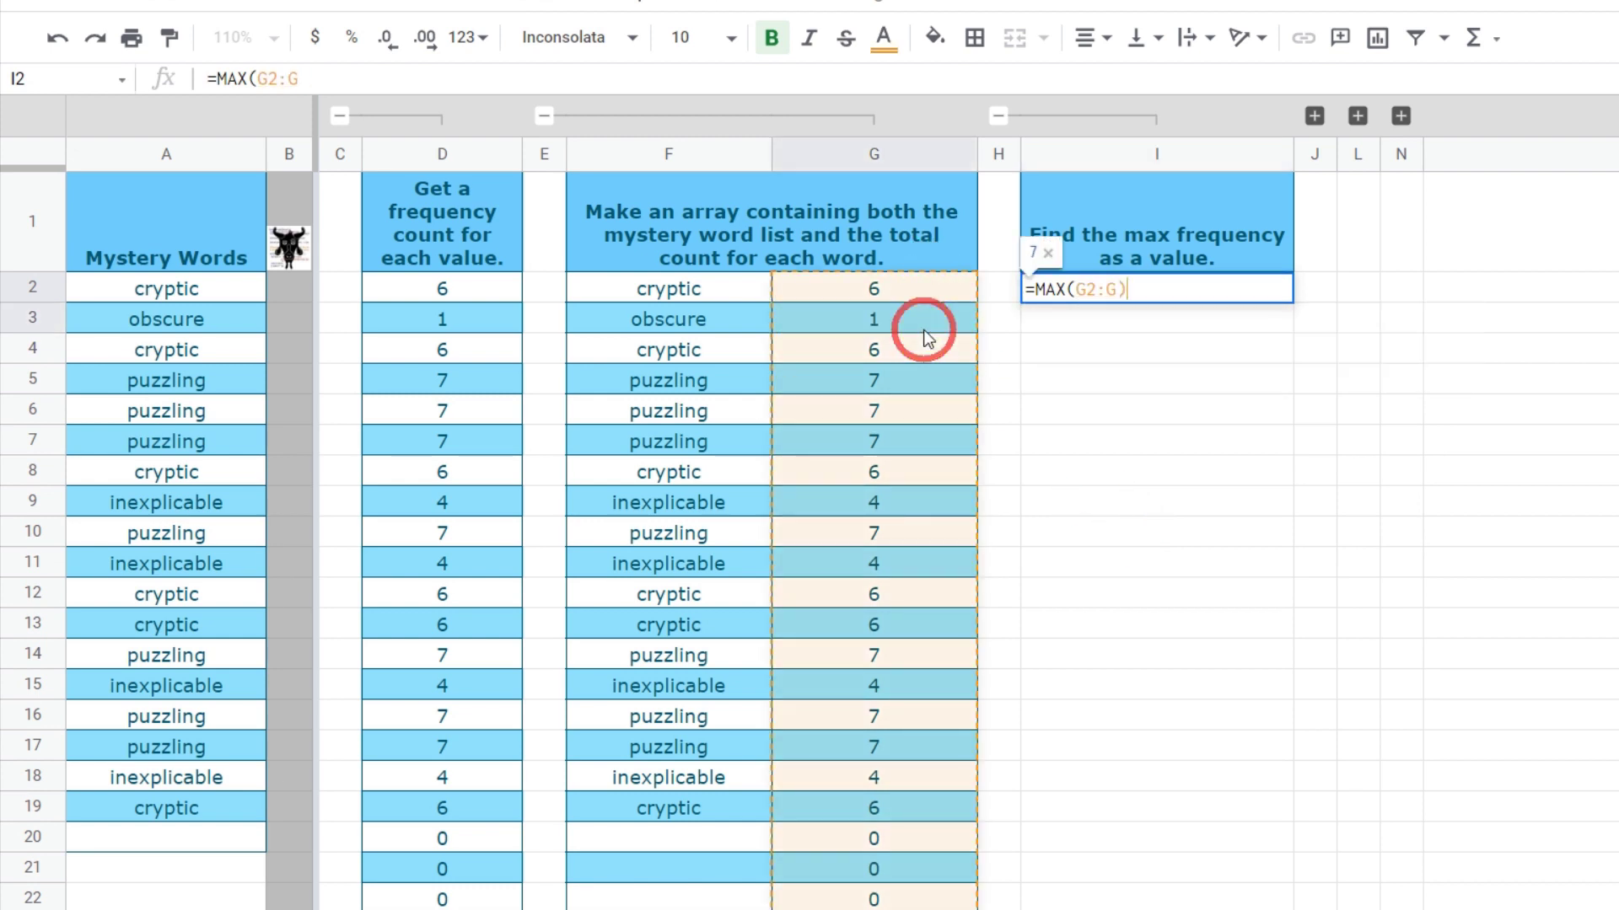
pyautogui.press('Return')
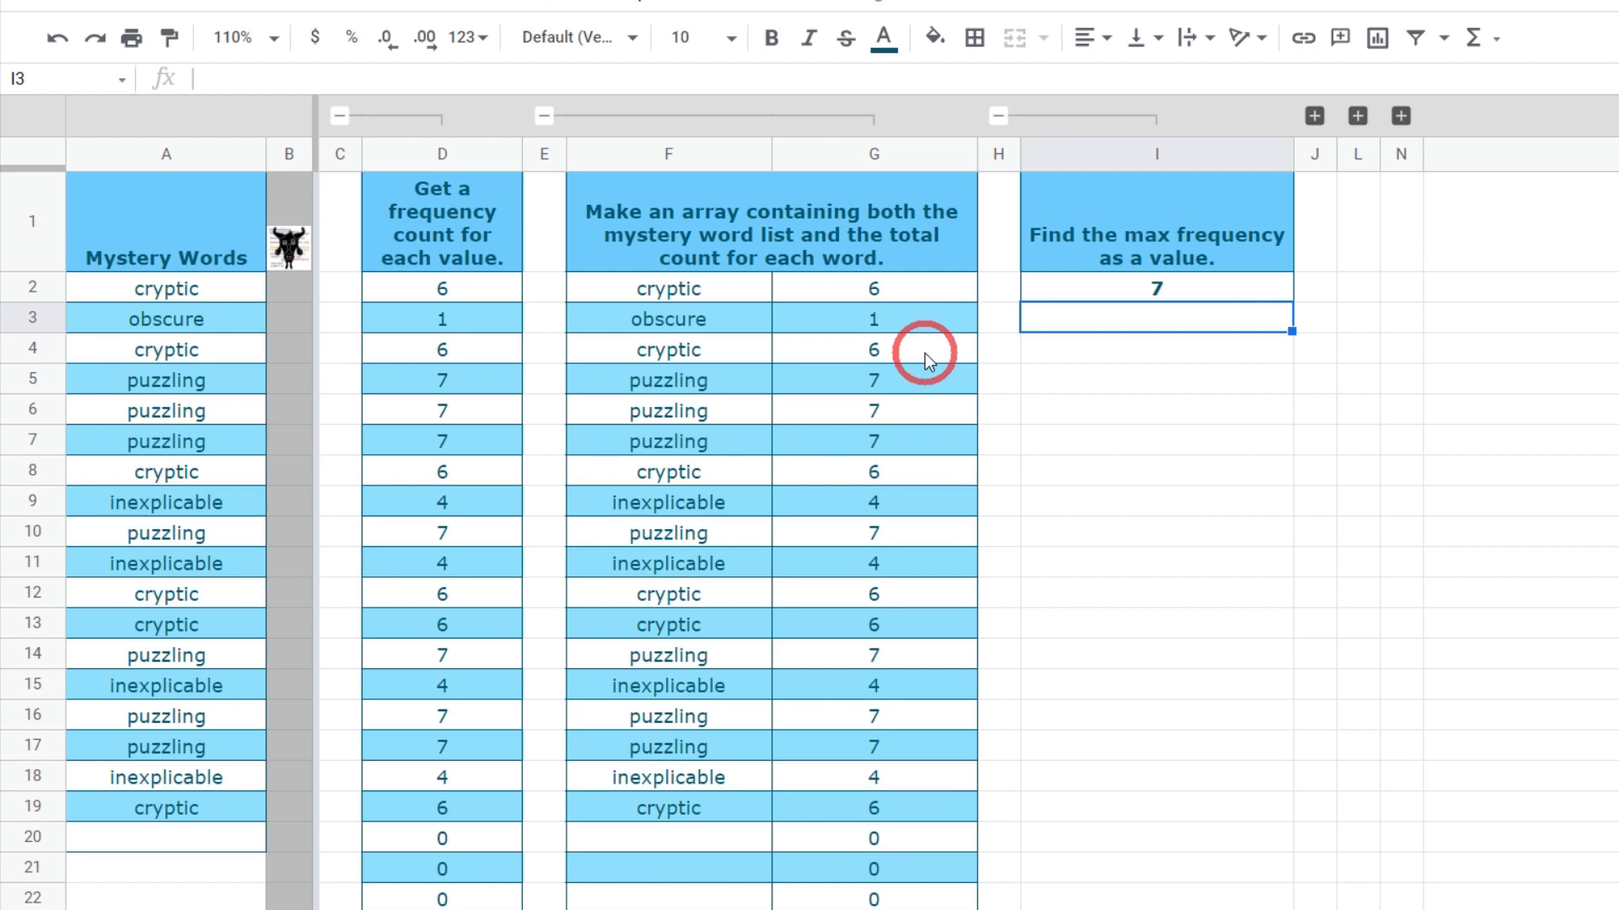
# - Change I2's formula to =MAX(F2:F), which returns 0 since column F holds words
pyautogui.doubleClick(1091, 289)
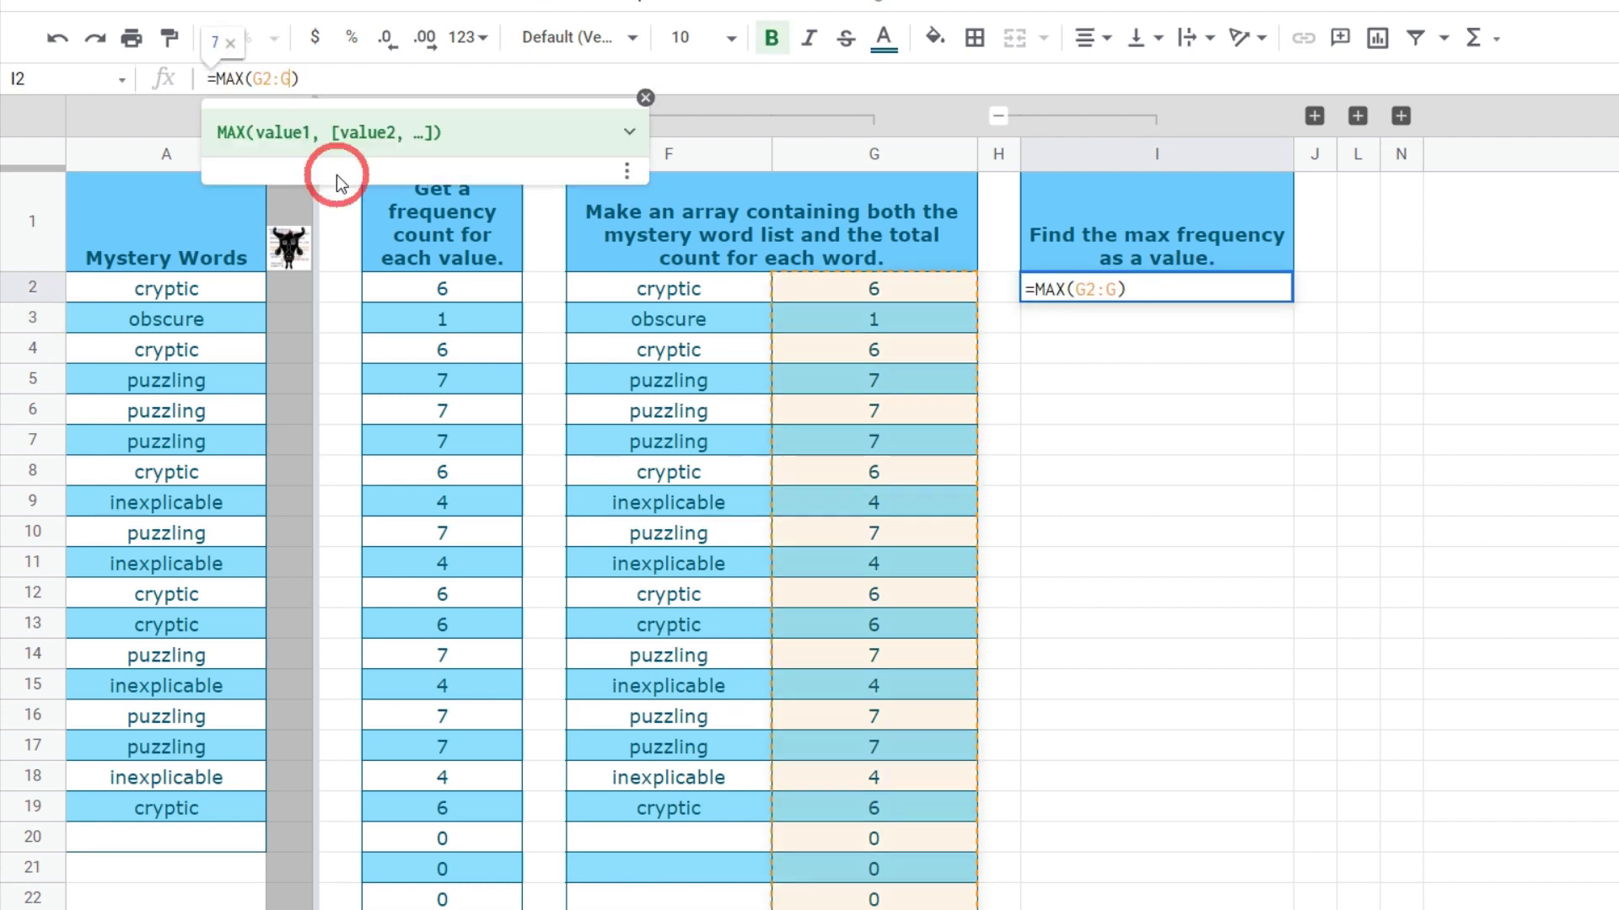
pyautogui.press('BackSpace')
pyautogui.press('BackSpace')
pyautogui.press('BackSpace')
pyautogui.press('BackSpace')
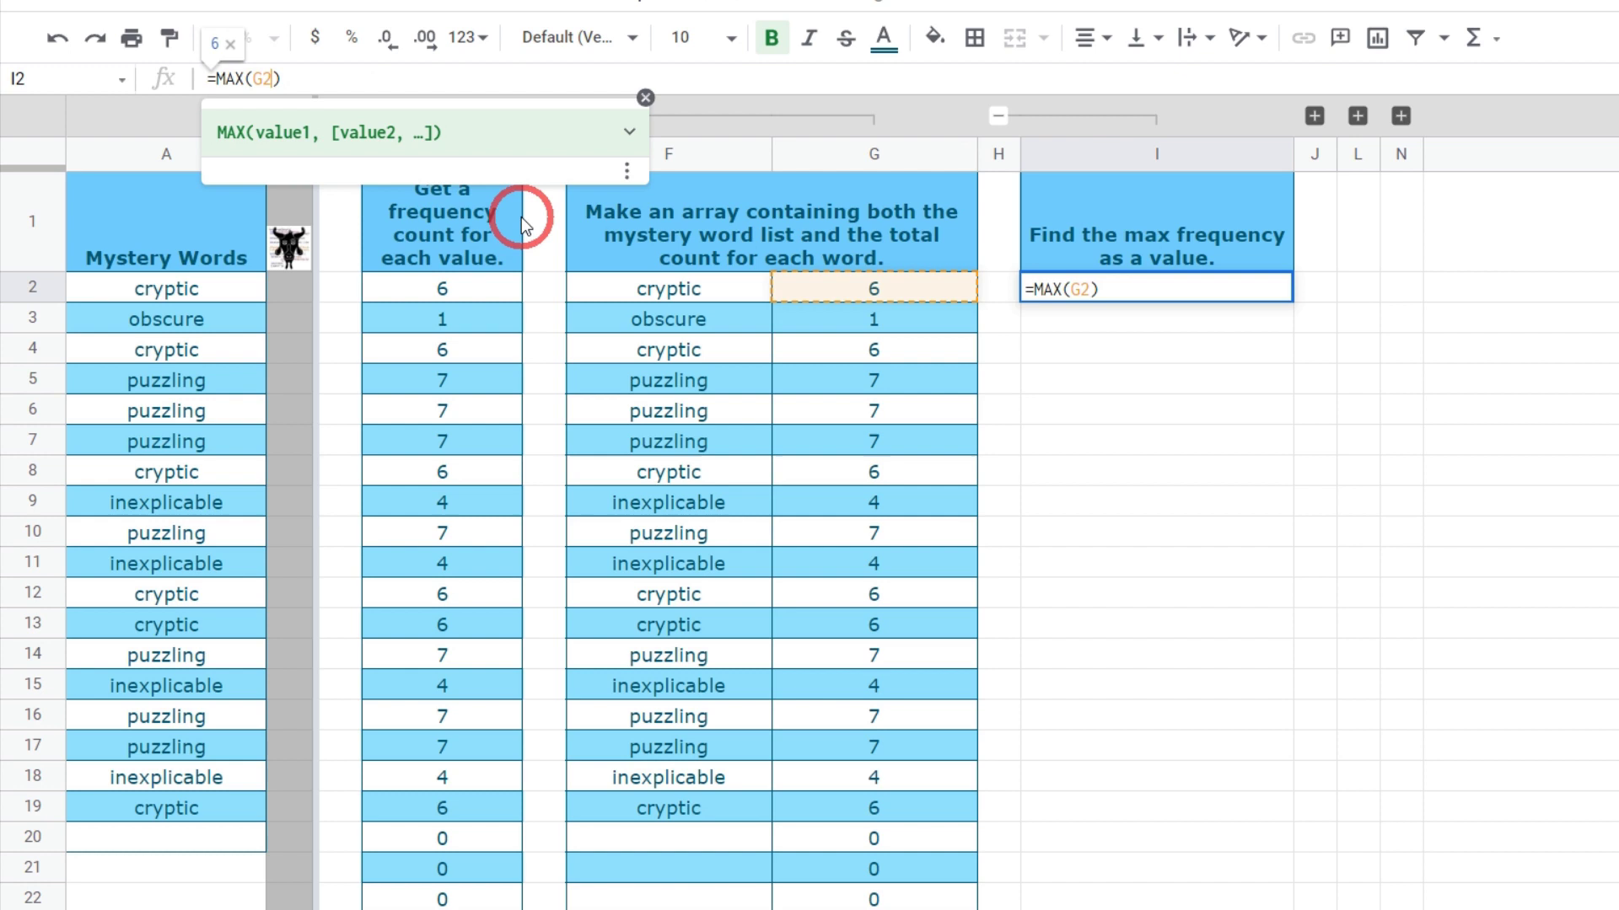
pyautogui.write('G')
pyautogui.press('BackSpace')
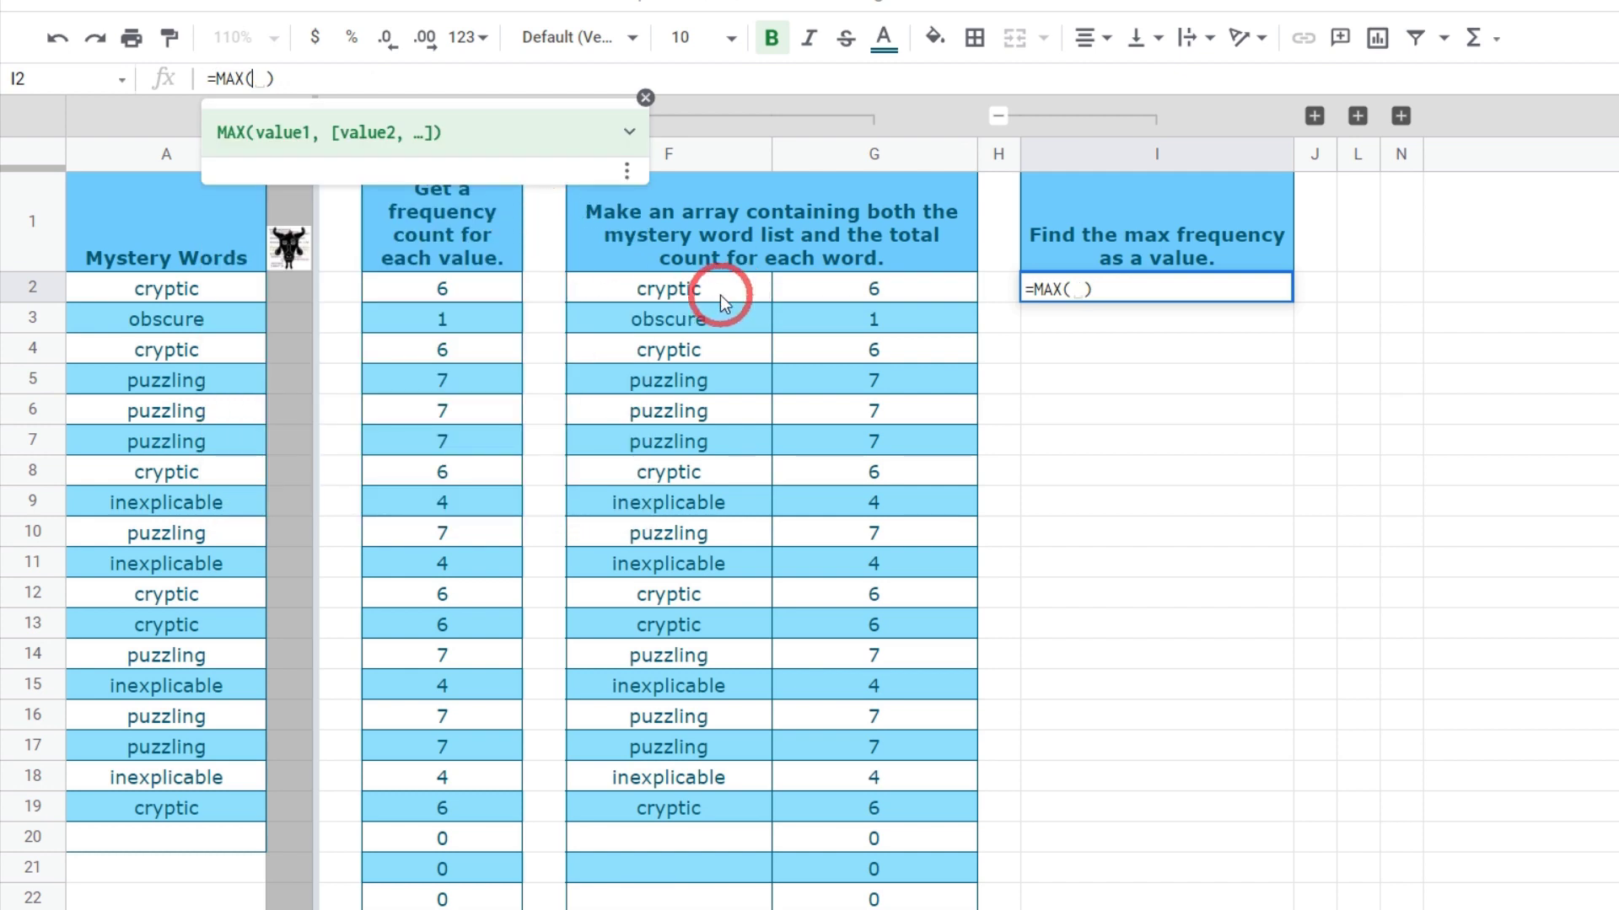
pyautogui.moveTo(721, 296); pyautogui.dragTo(668, 504)
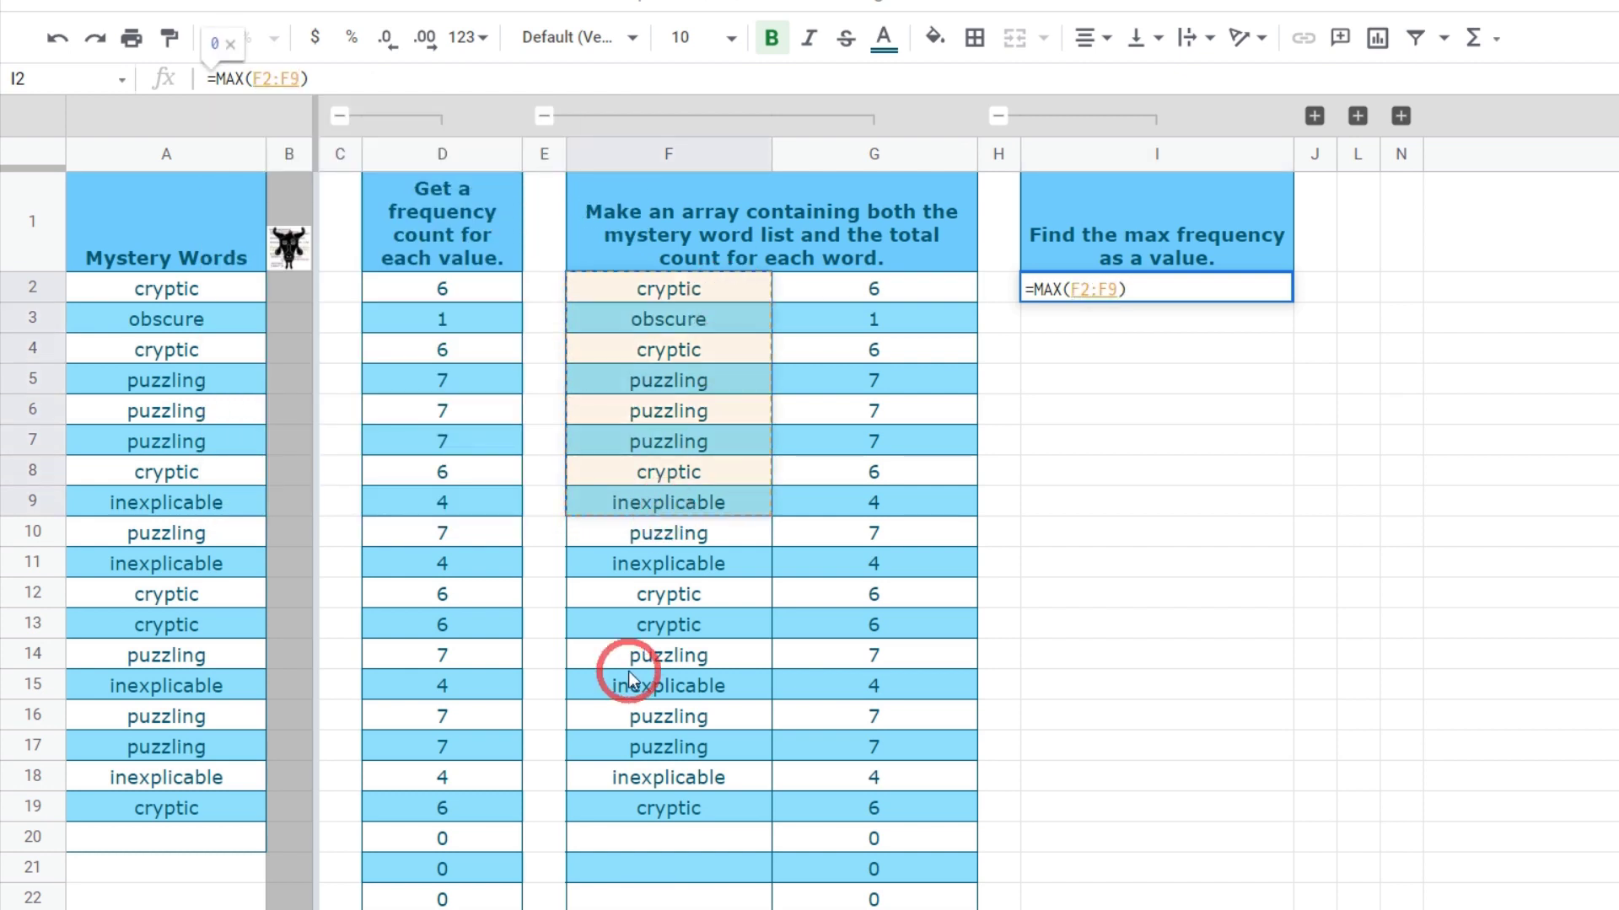
pyautogui.press('BackSpace')
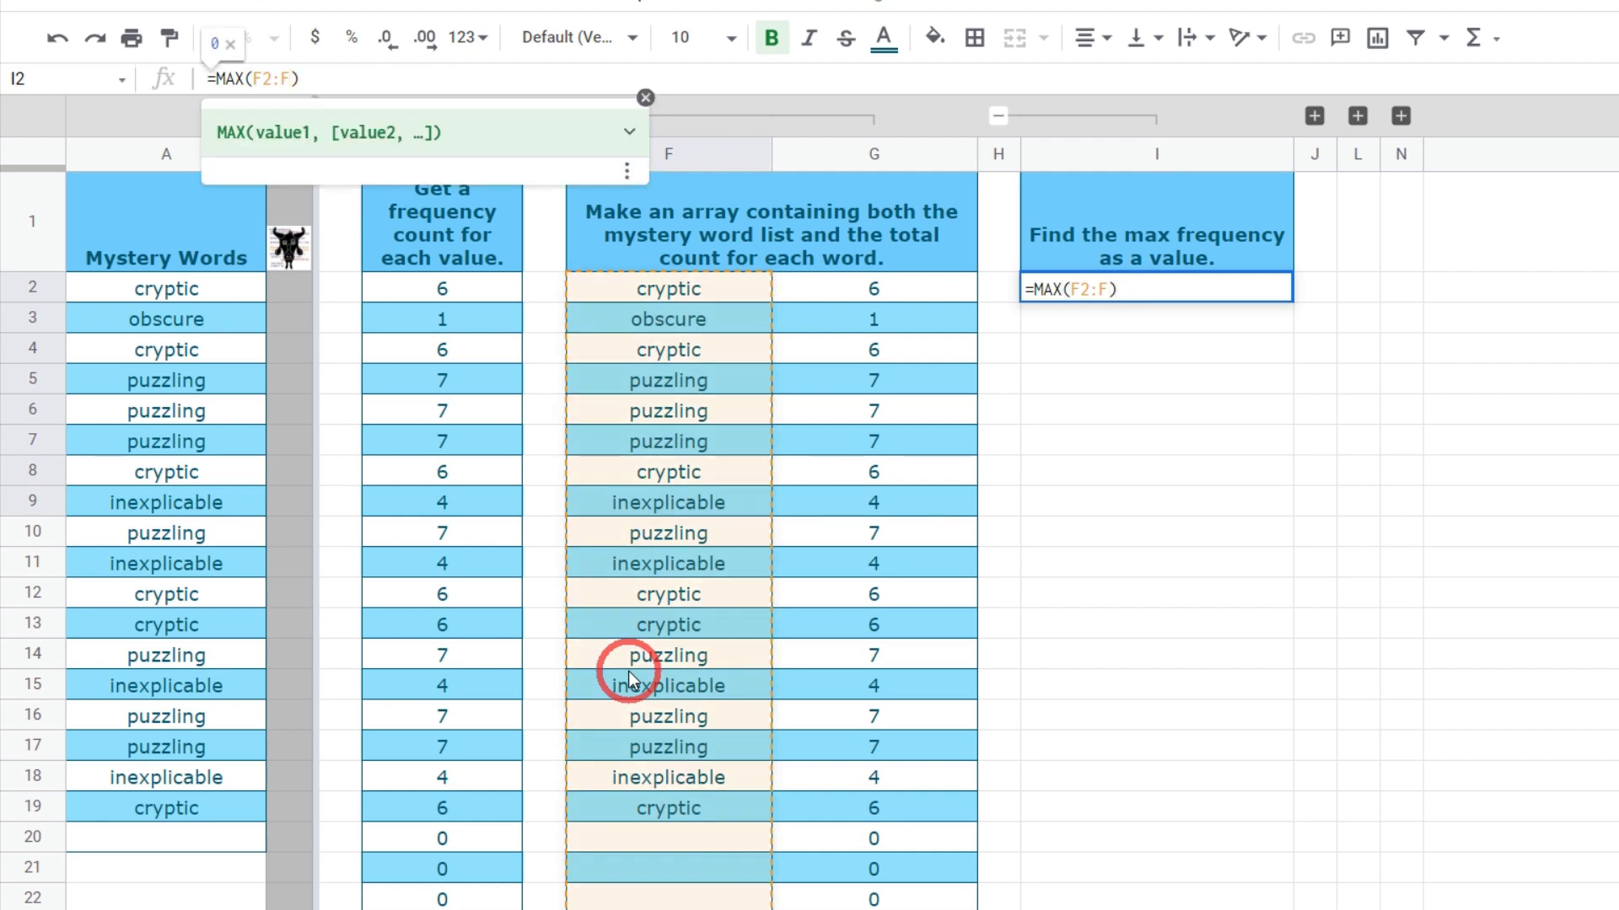
pyautogui.press('Return')
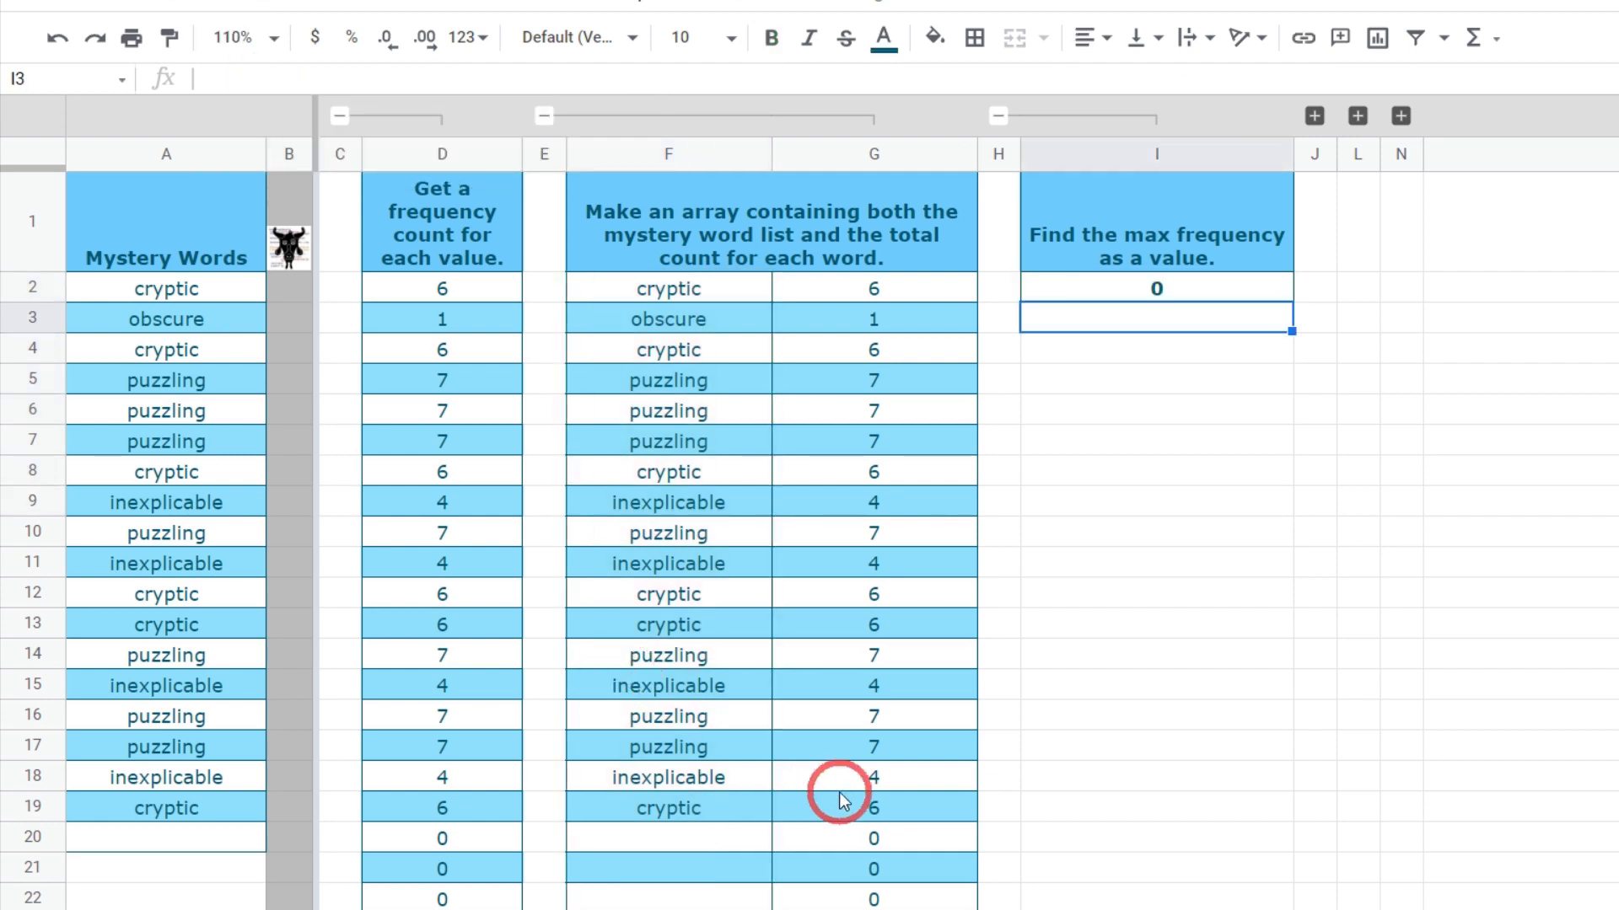
pyautogui.click(1201, 288)
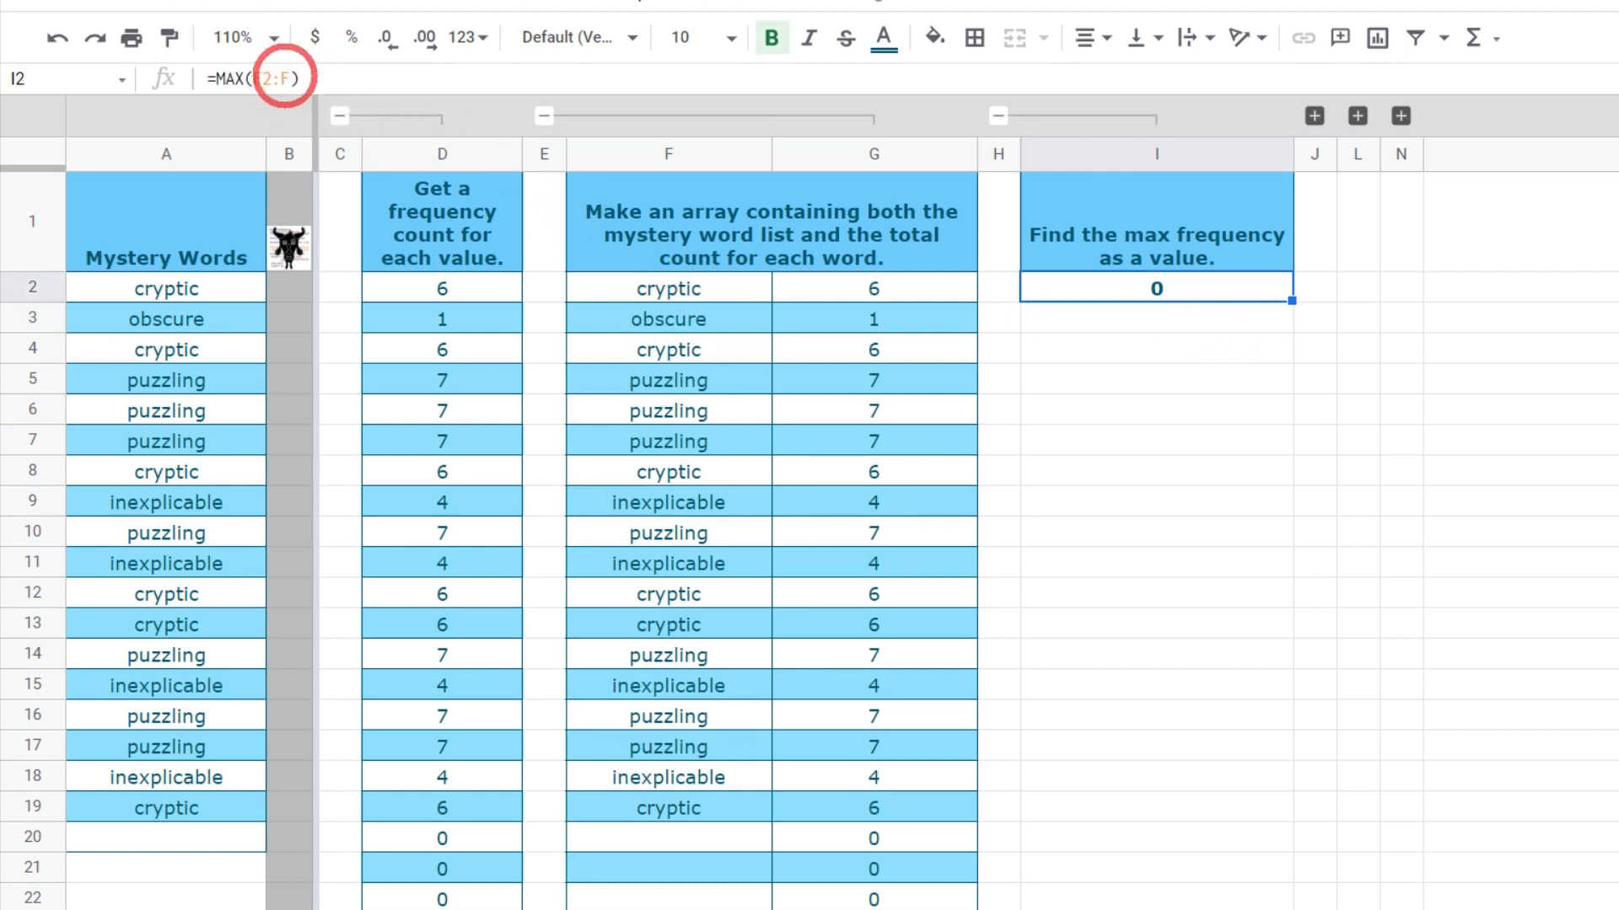
pyautogui.doubleClick(272, 79)
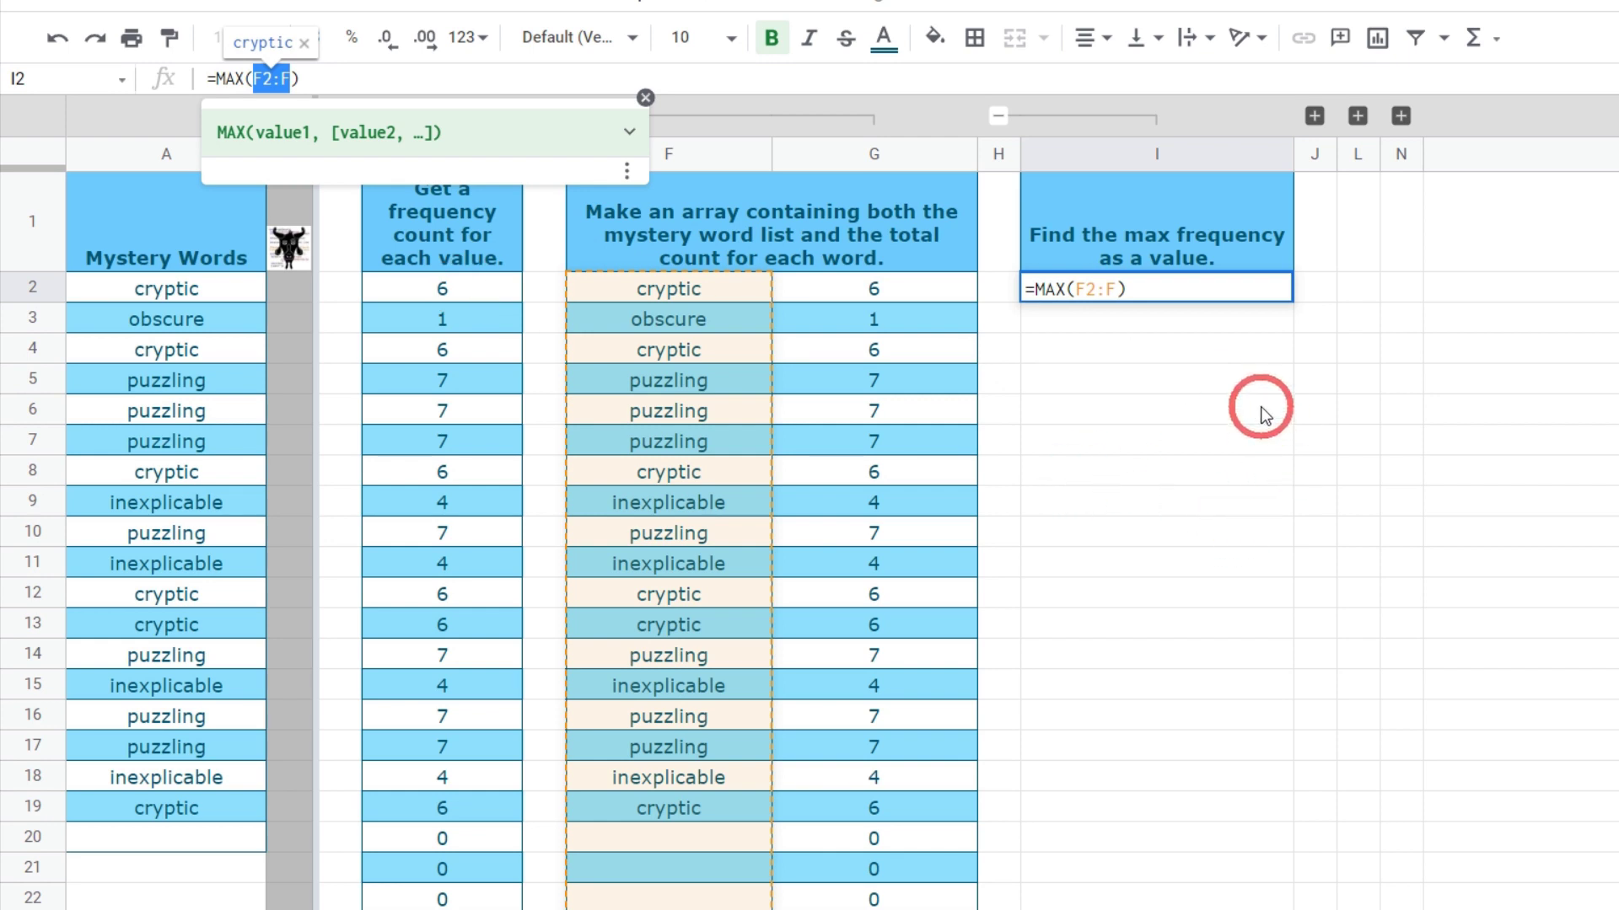
pyautogui.press('Tab')
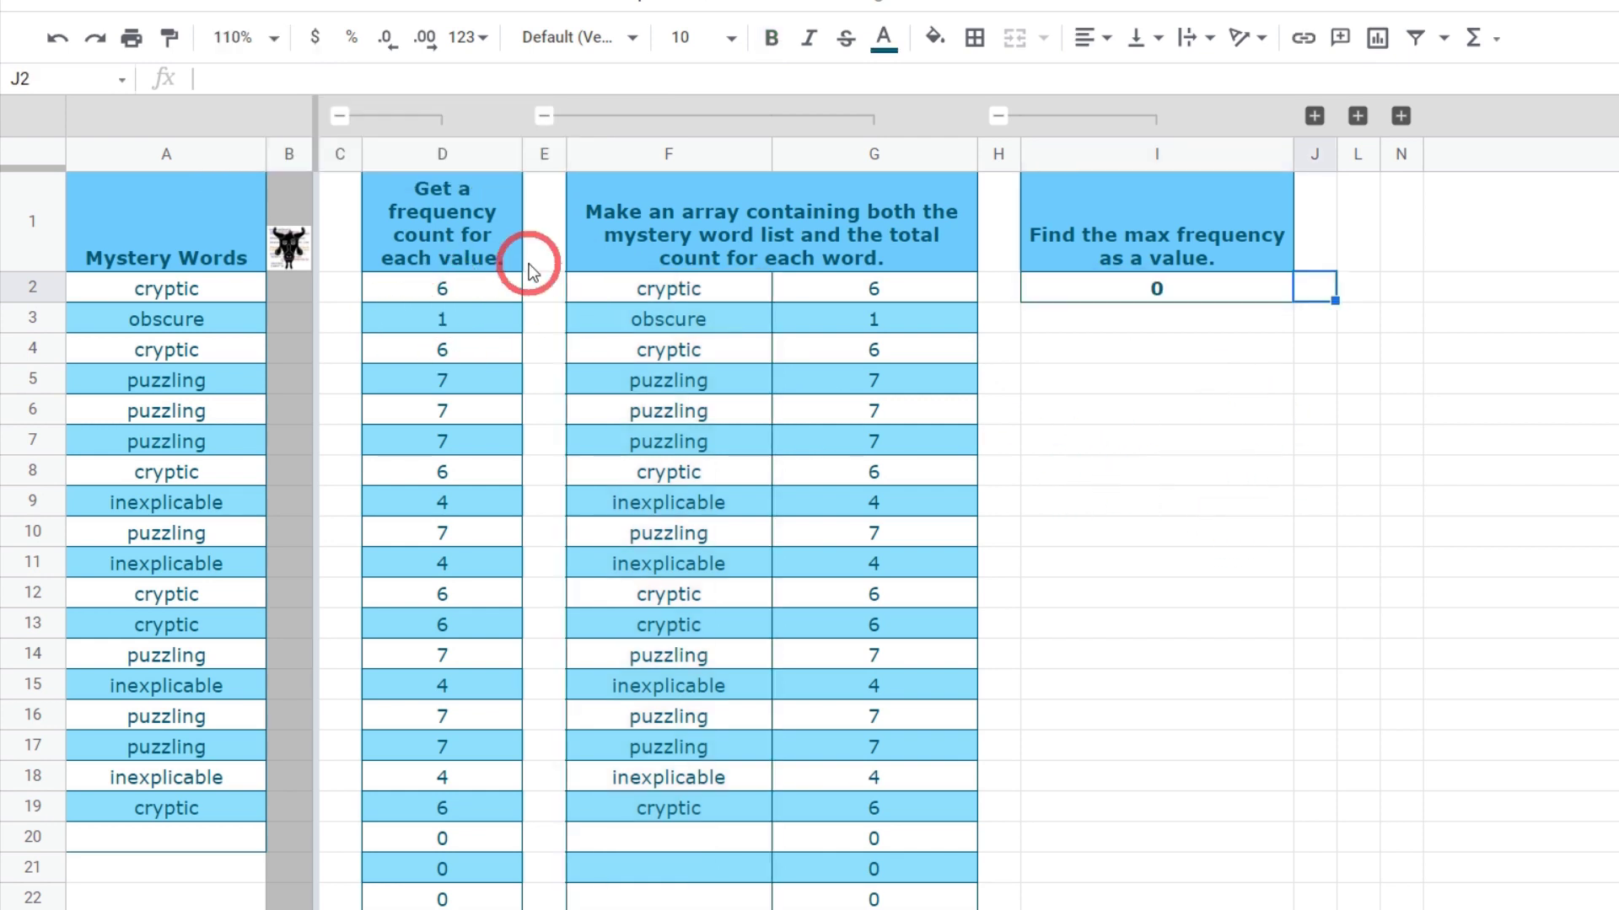
# - Replace F2:F in I2's MAX with D2's ARRAYFORMULA(COUNTIF(A2:A,A2:A)), returning 7
pyautogui.click(448, 297)
pyautogui.moveTo(532, 77); pyautogui.dragTo(217, 78)
pyautogui.hotkey('ctrl', 'c')
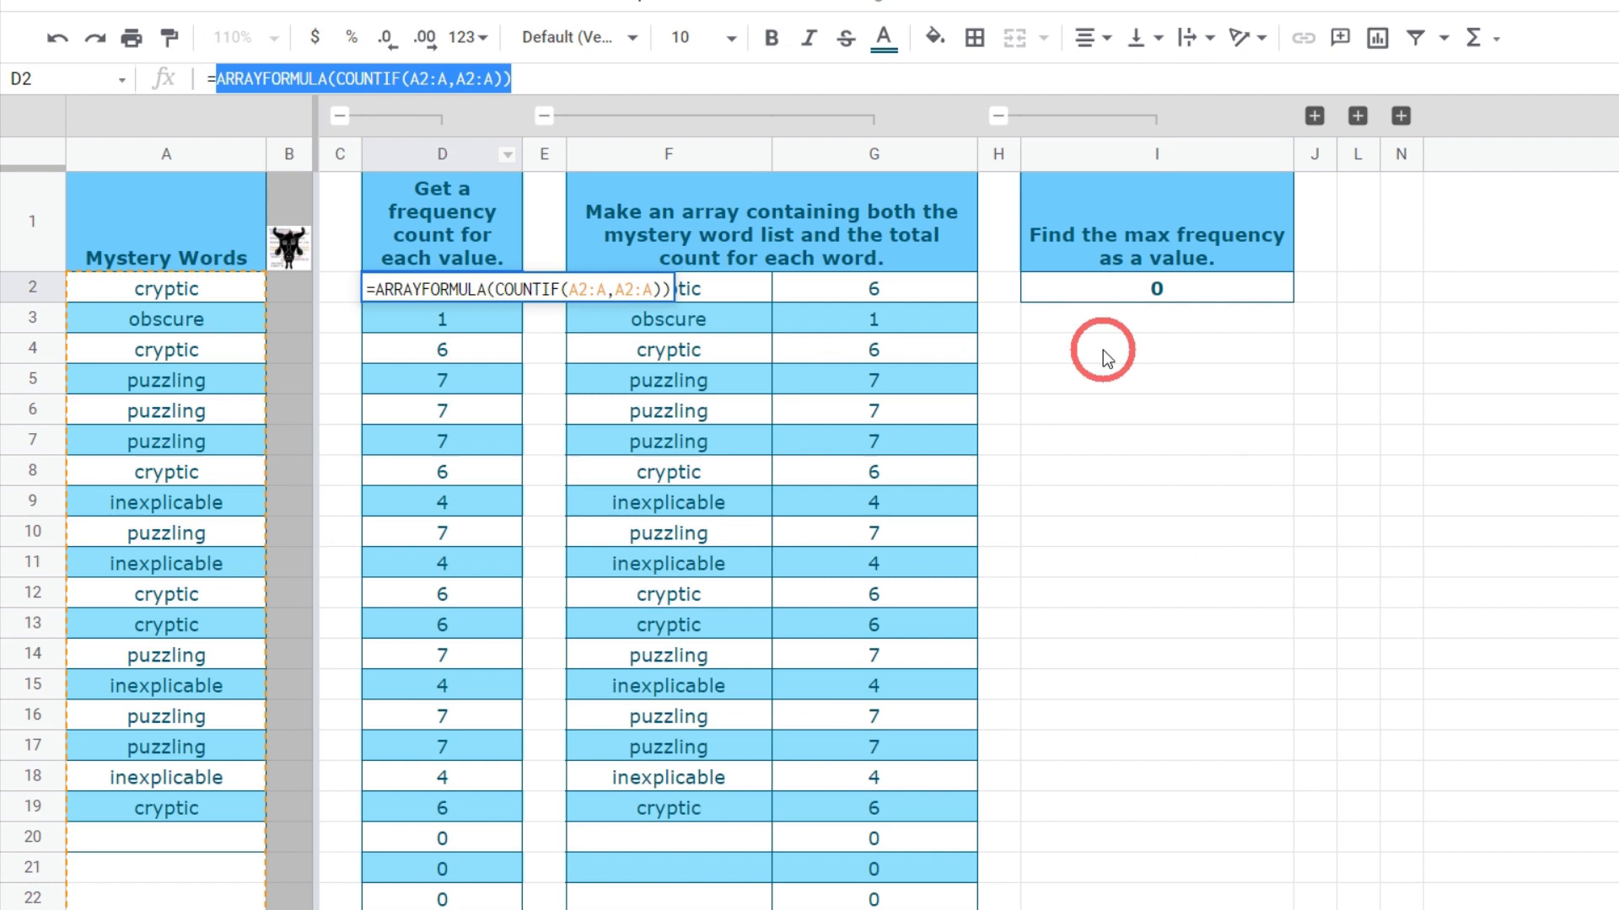
pyautogui.click(1201, 301)
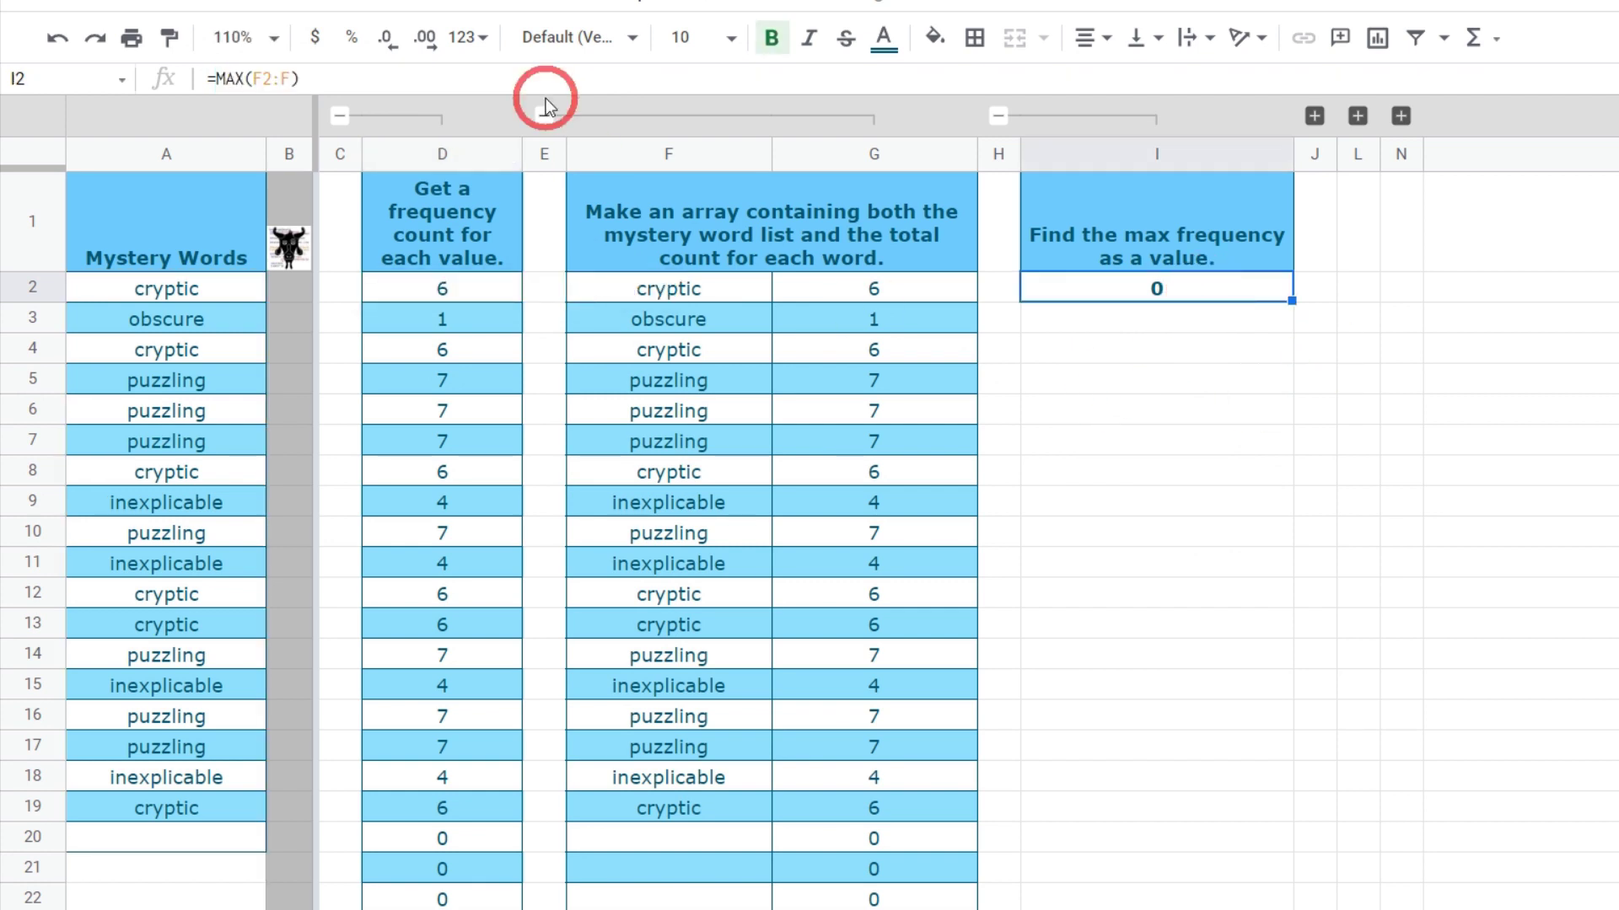
pyautogui.click(263, 76)
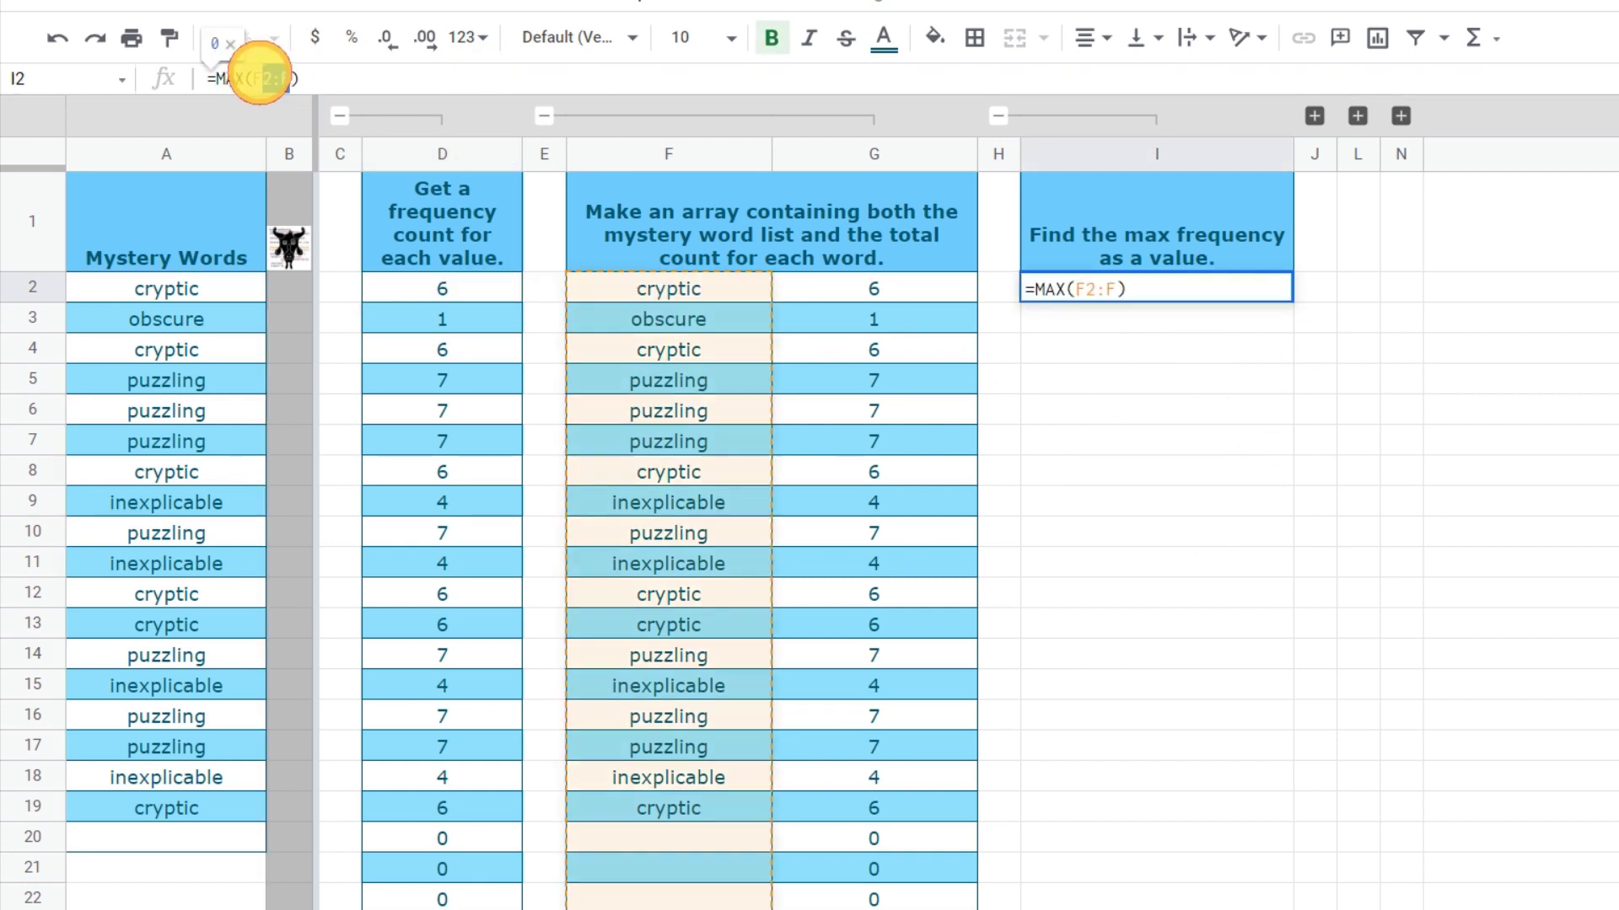
pyautogui.moveTo(254, 78); pyautogui.dragTo(290, 78)
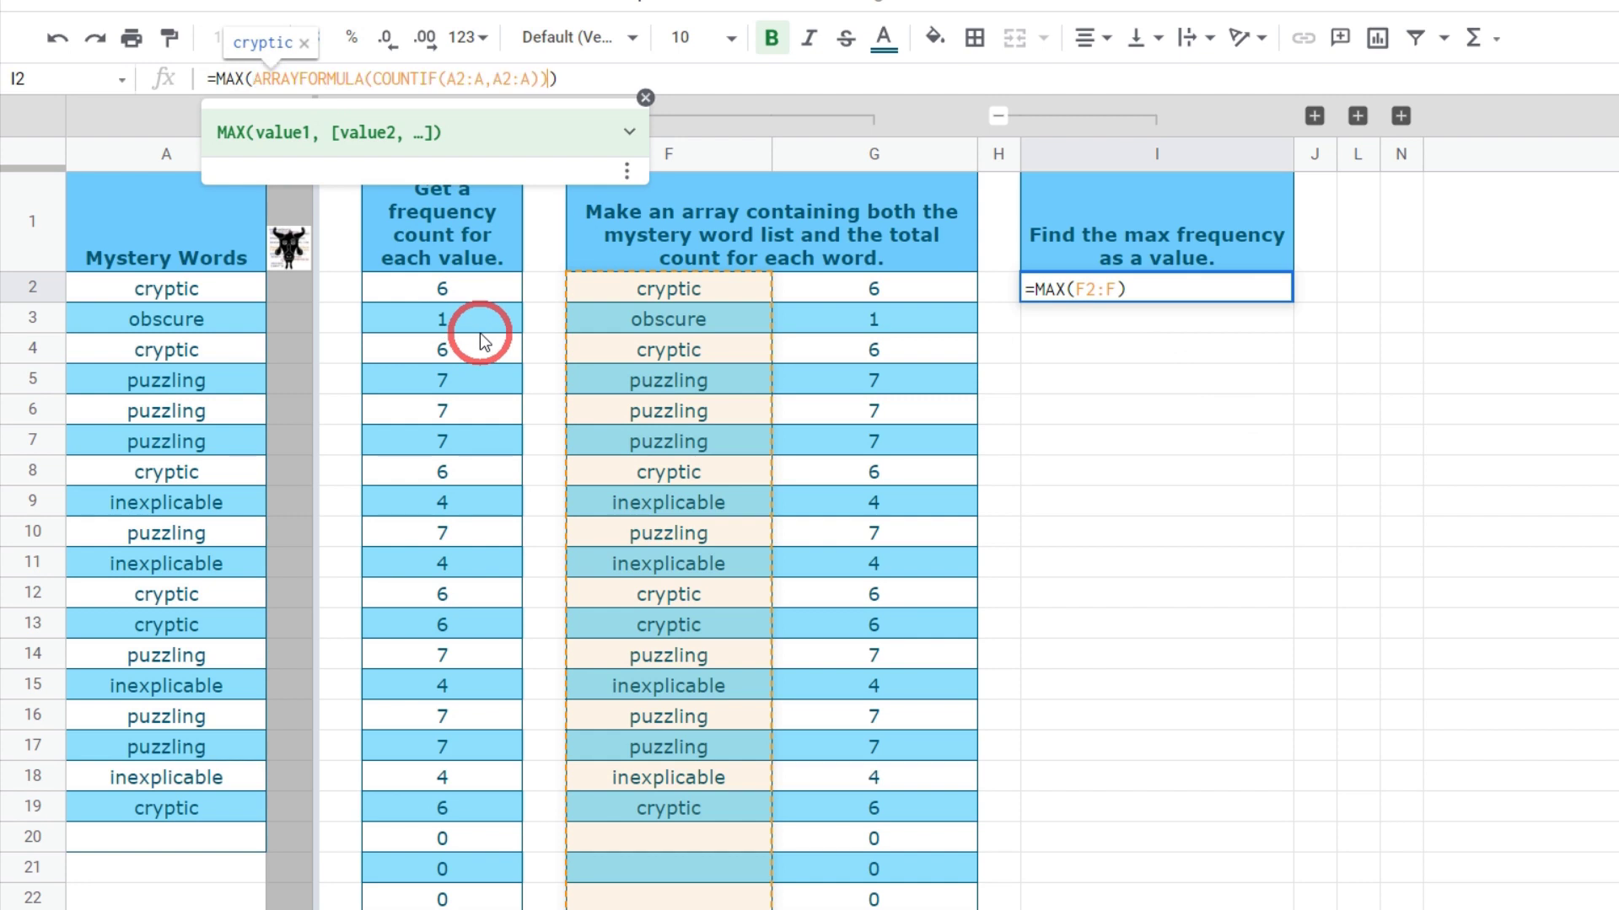
pyautogui.hotkey('ctrl', 'v')
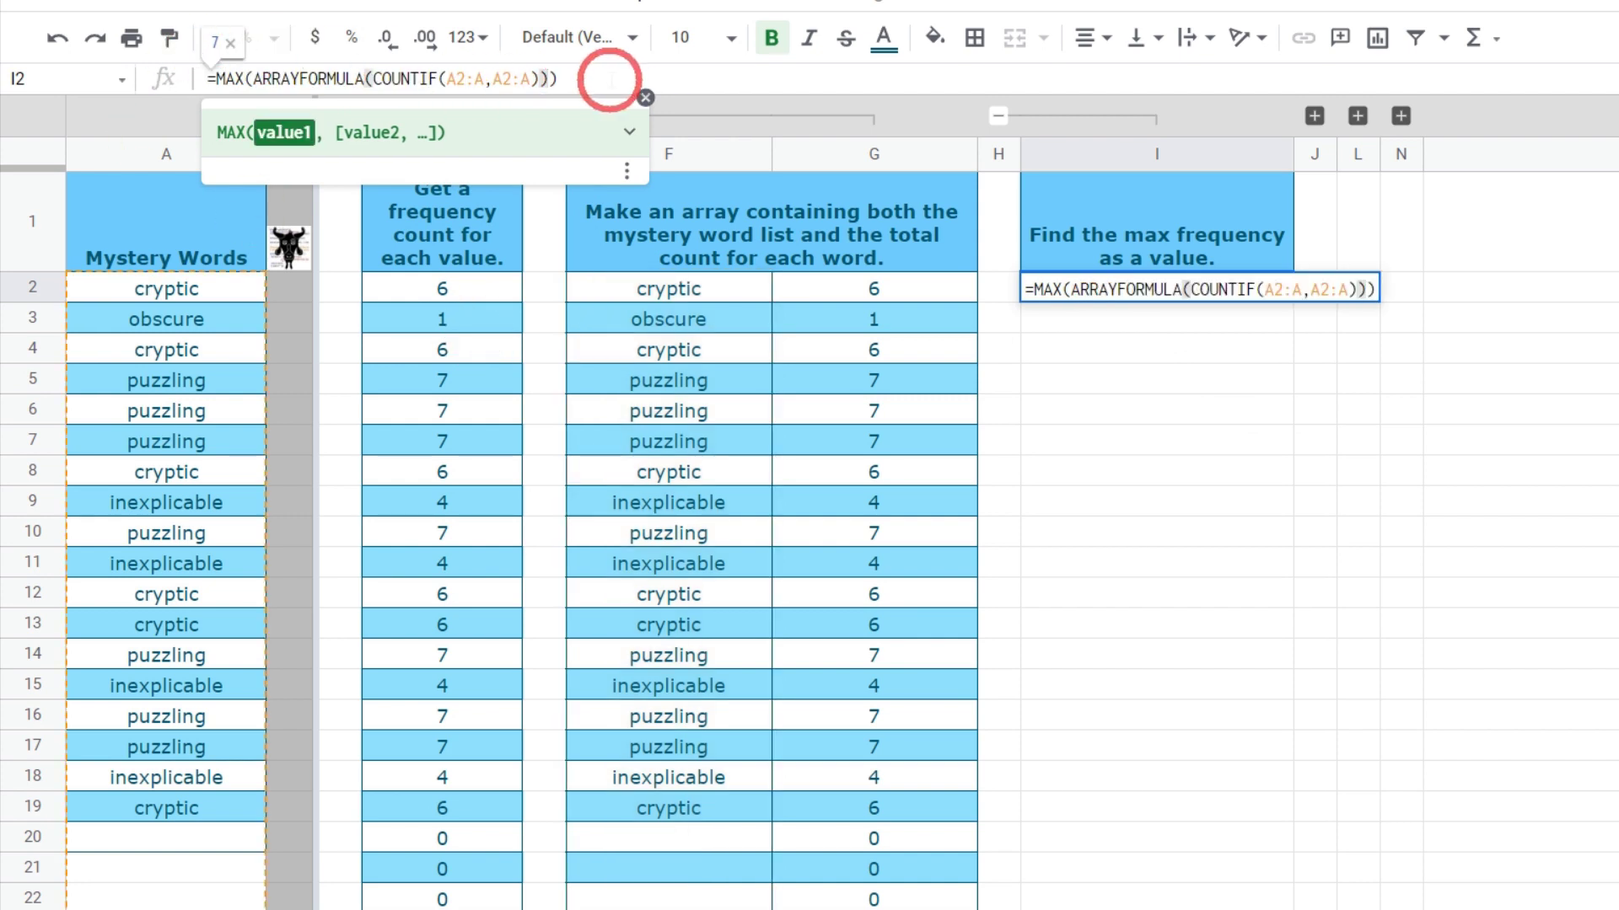
pyautogui.click(602, 76)
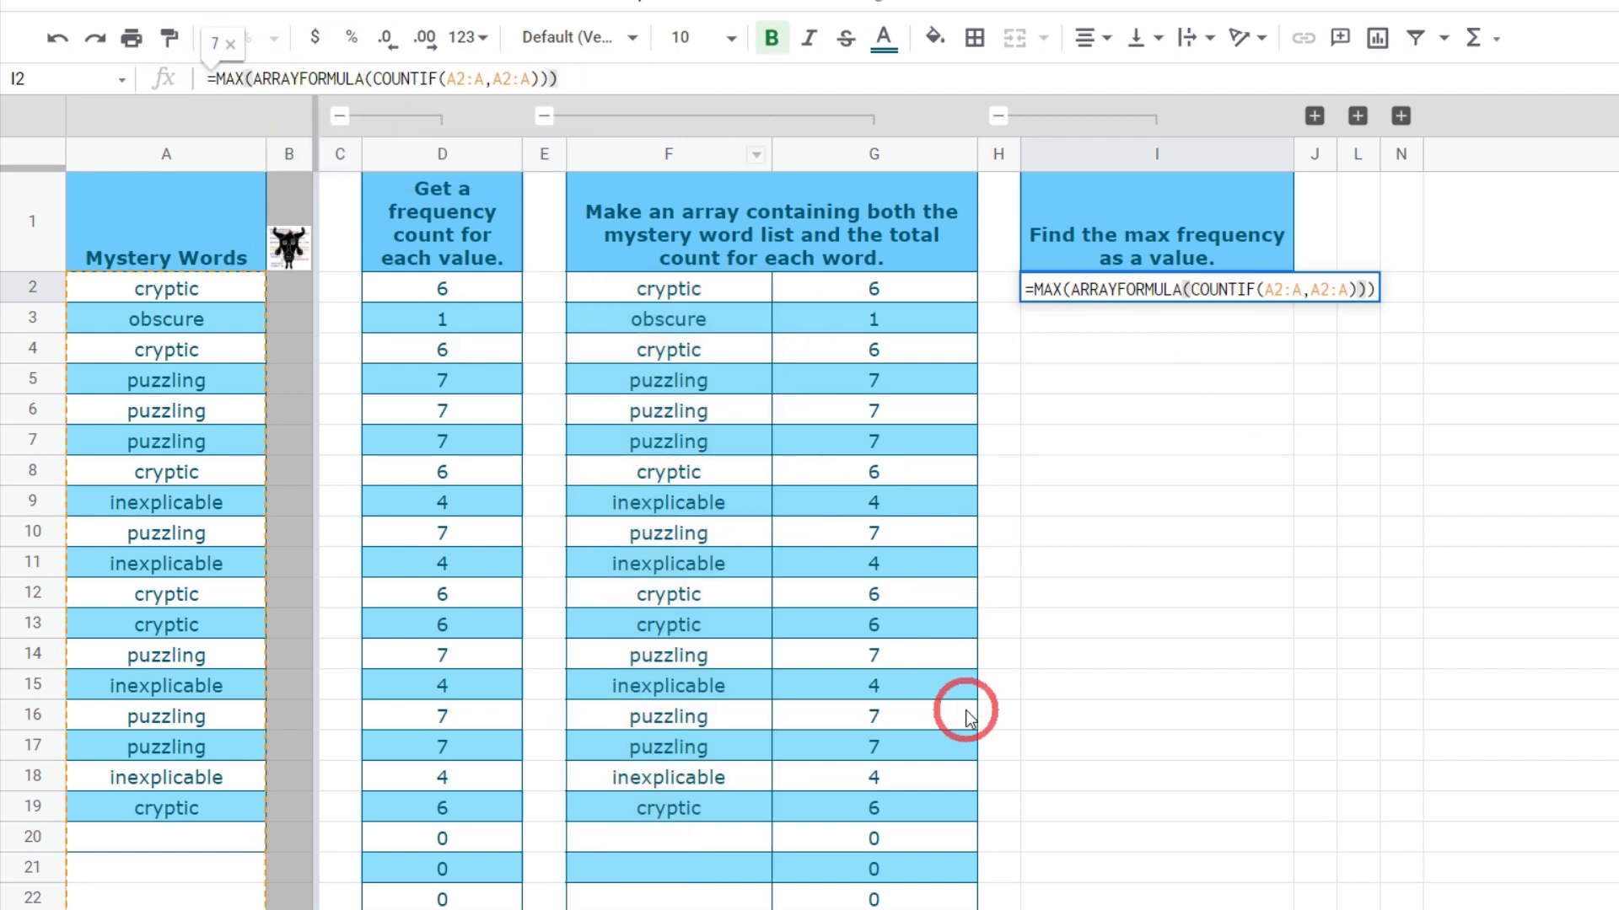
pyautogui.press('Return')
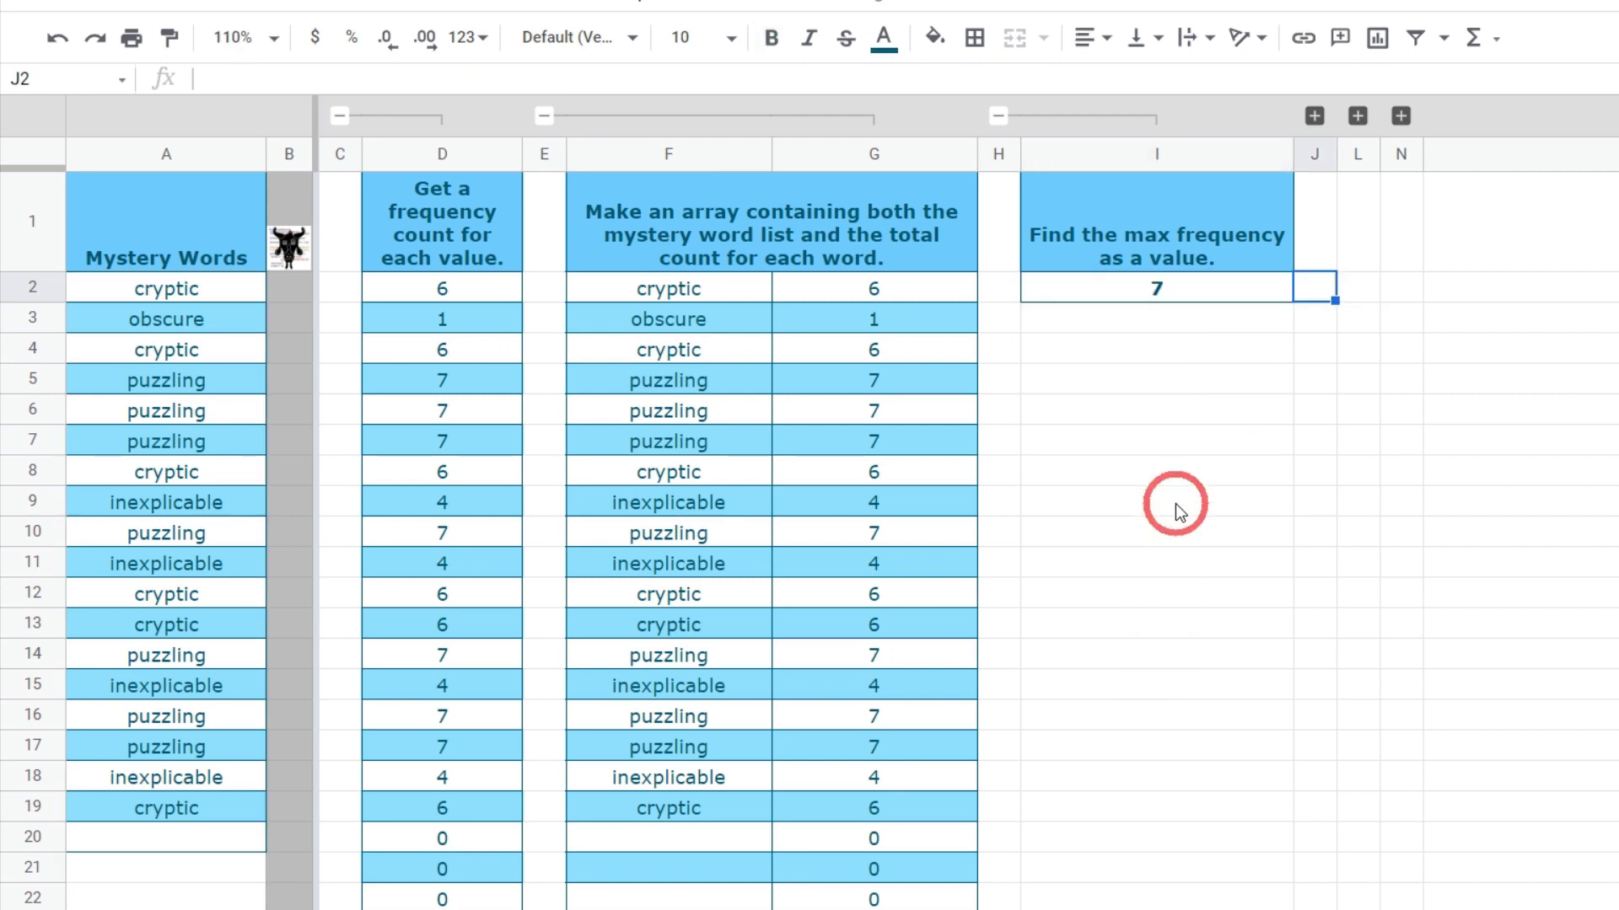
pyautogui.click(1171, 442)
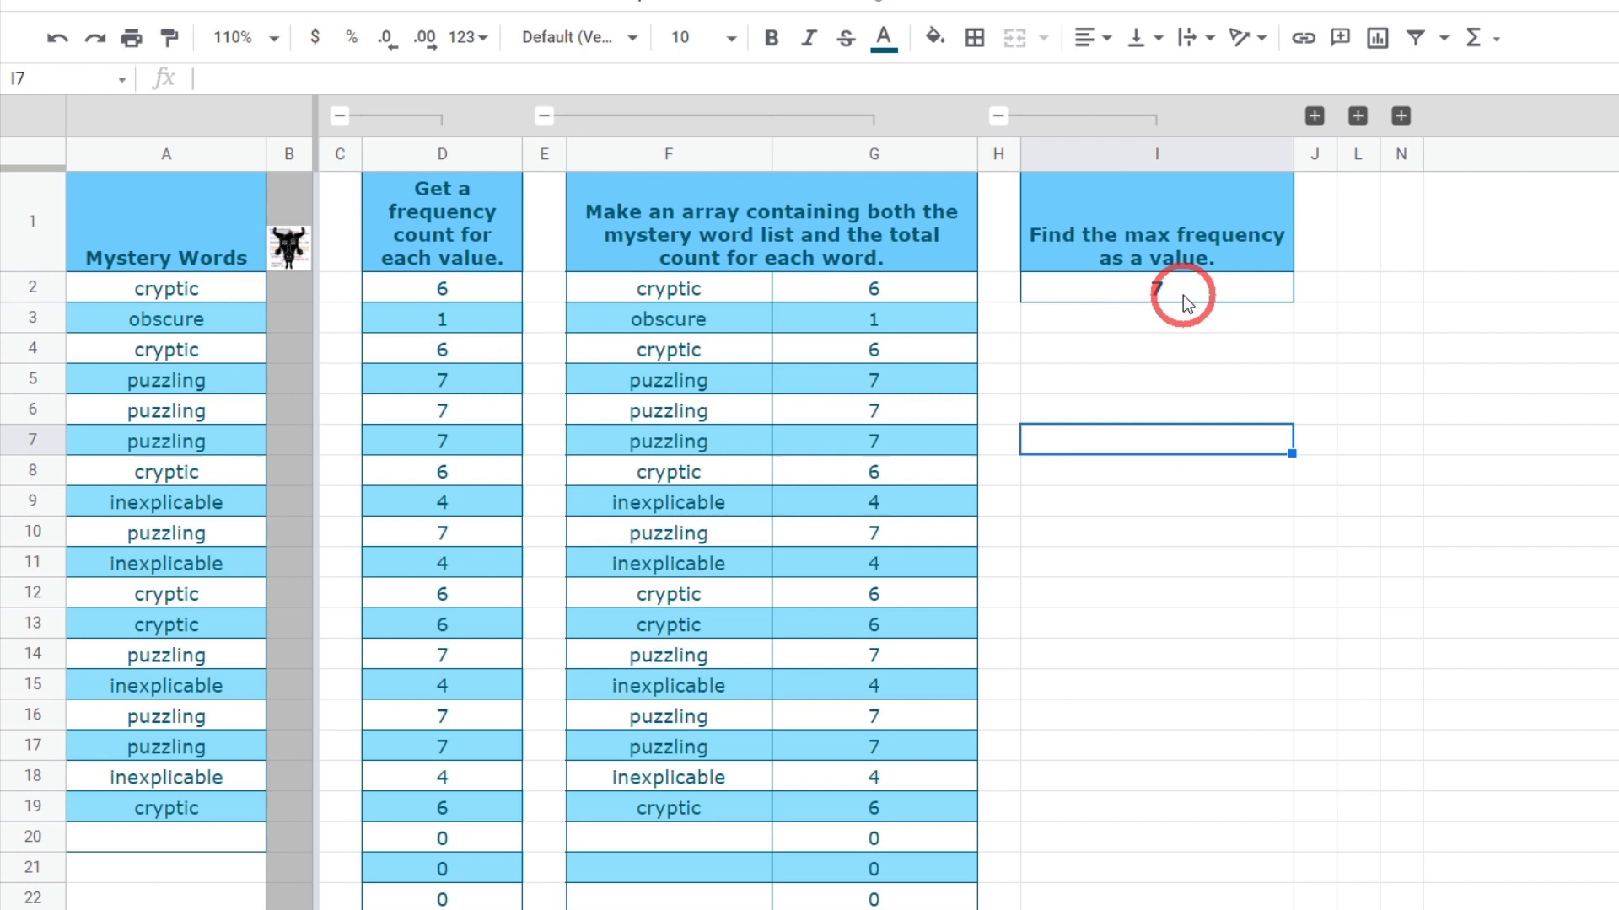
# - Expand the group to show the QUERY column K and select cell K2
pyautogui.click(674, 295)
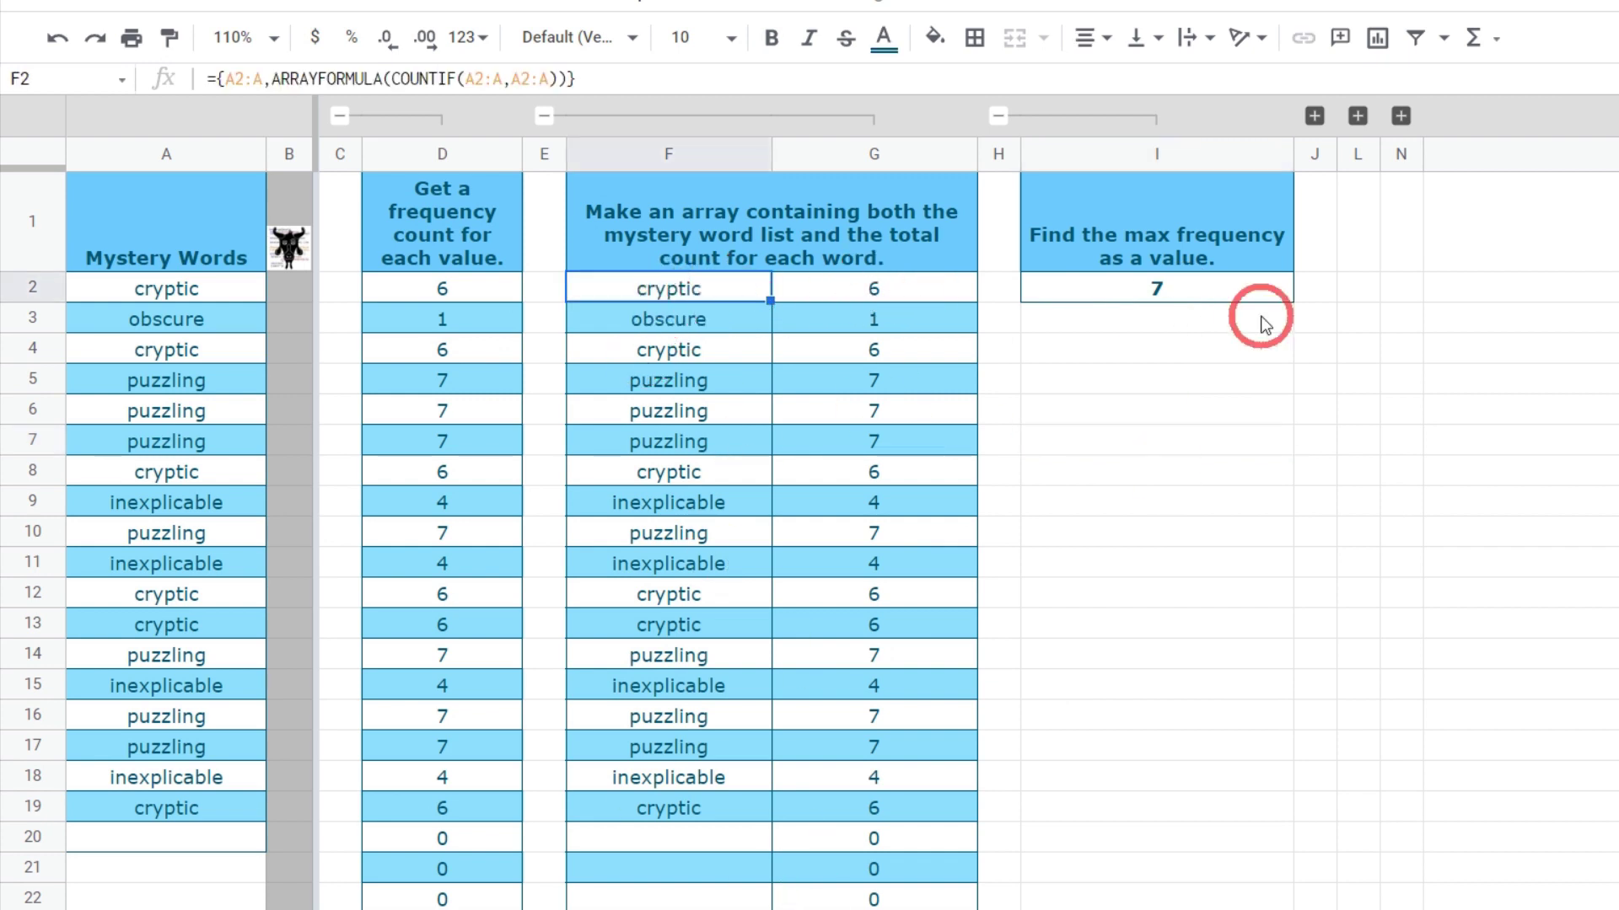
pyautogui.click(1355, 118)
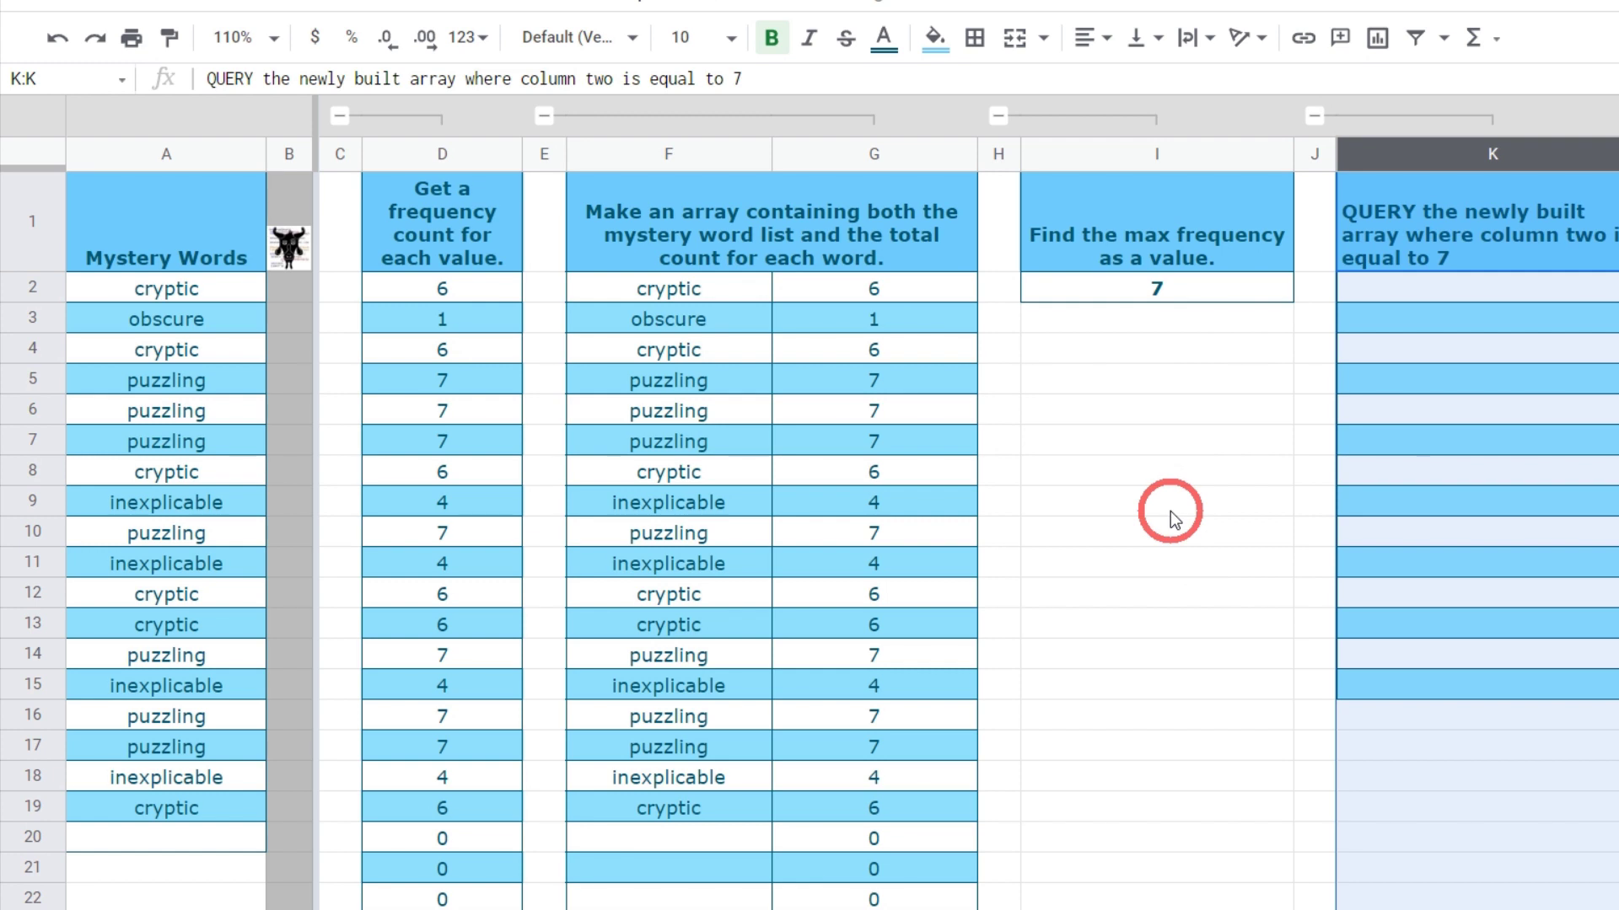
pyautogui.click(1156, 285)
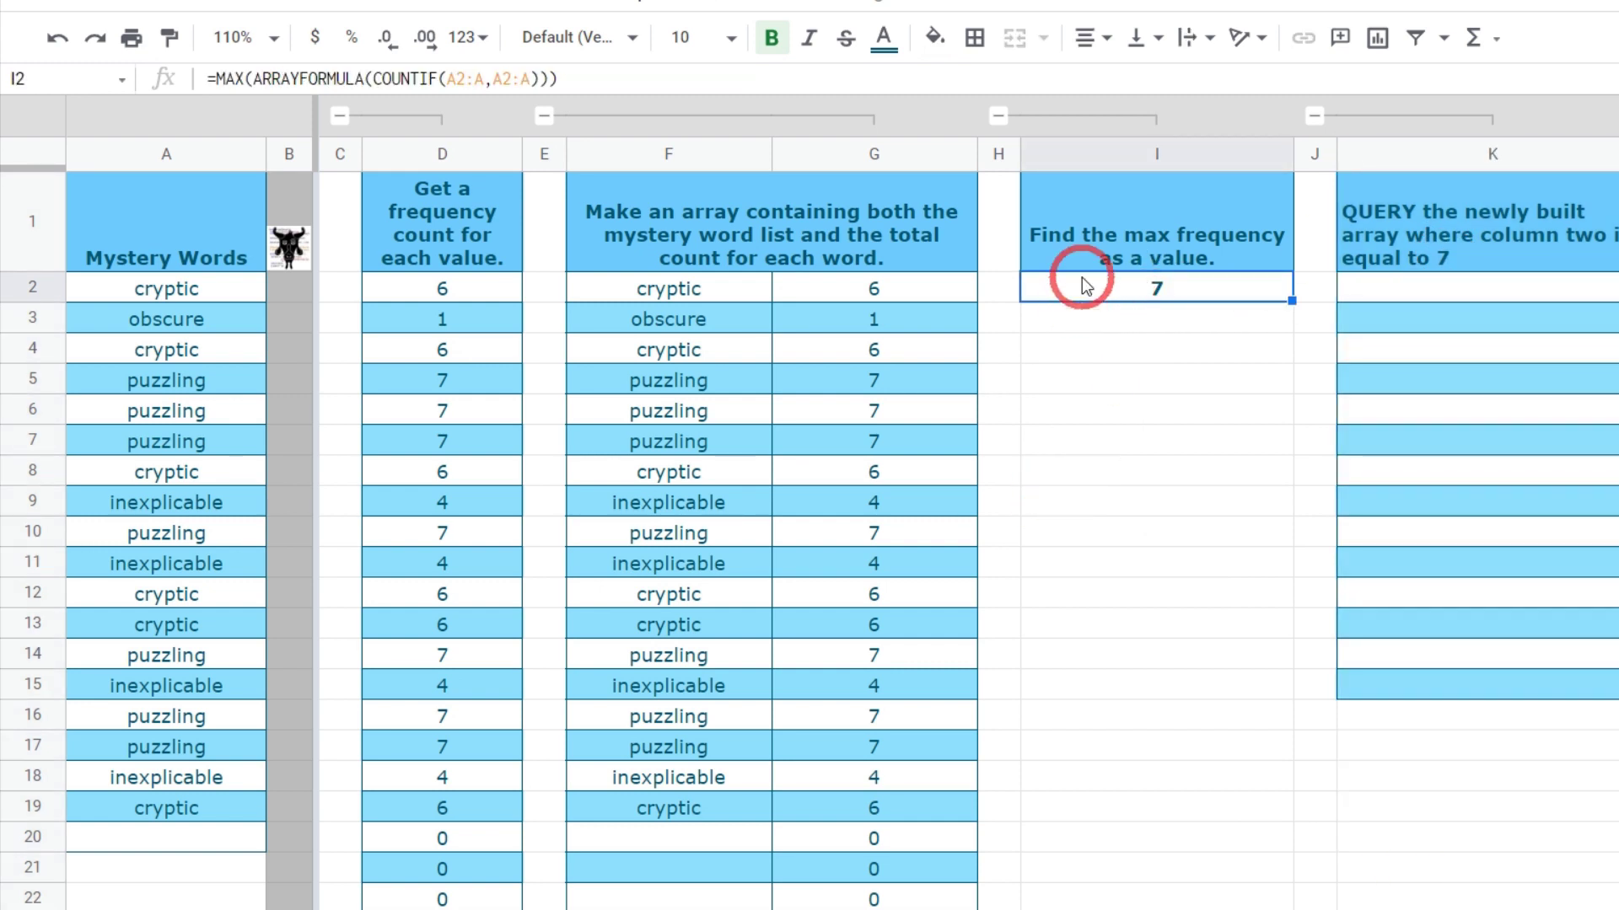
pyautogui.click(1491, 291)
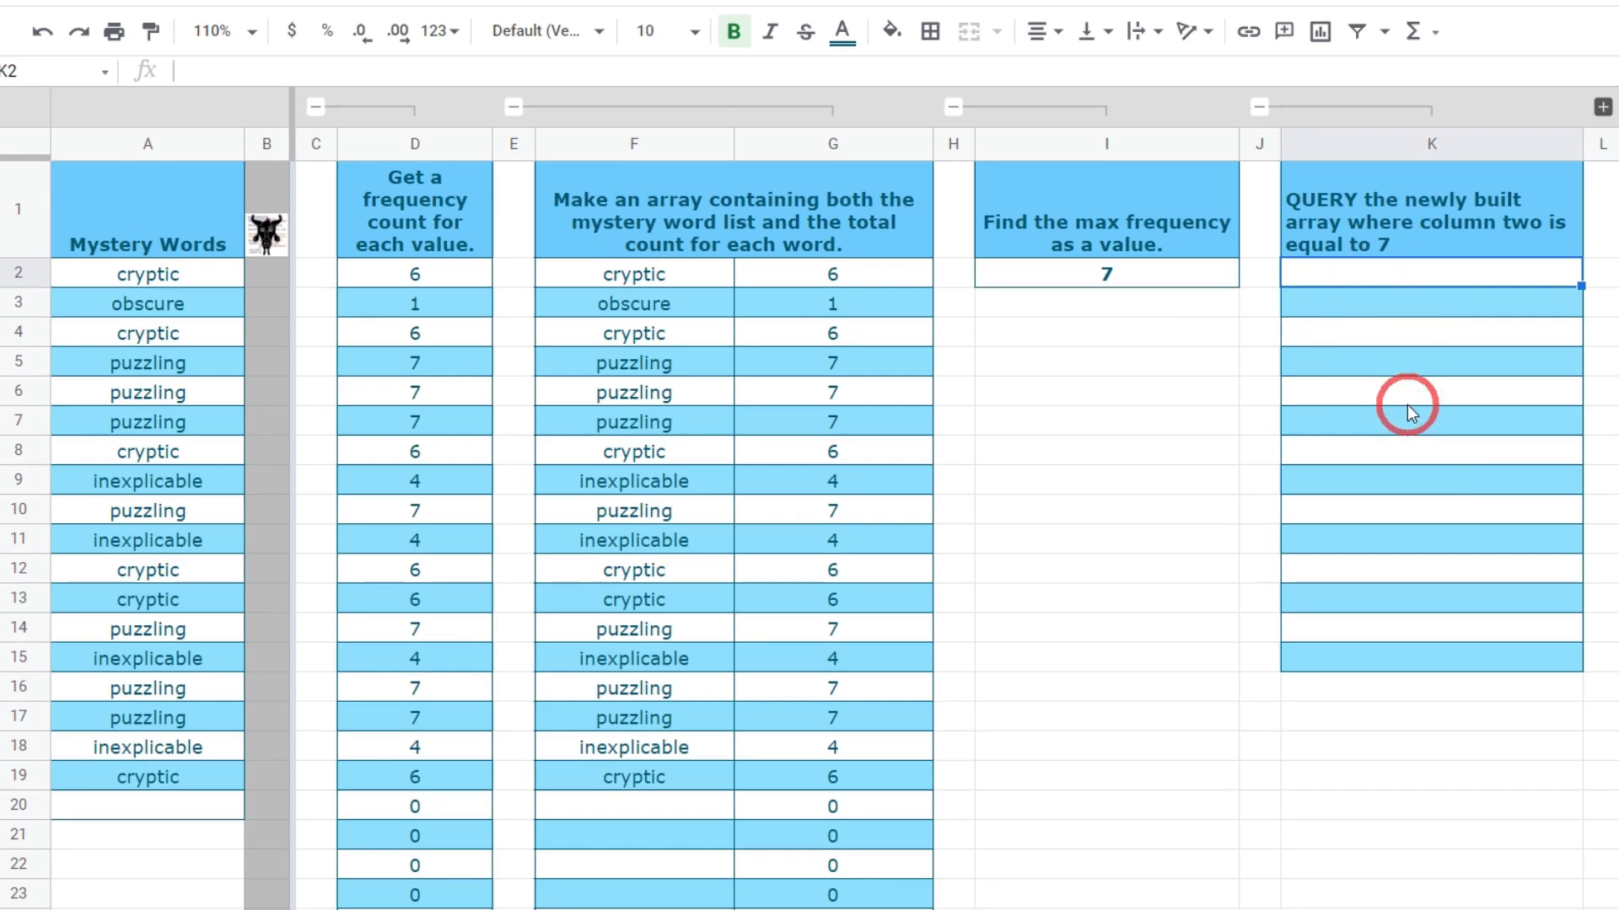
# - Enter an unfinished =QUERY( formula in K2, leaving it showing #N/A
pyautogui.write('=')
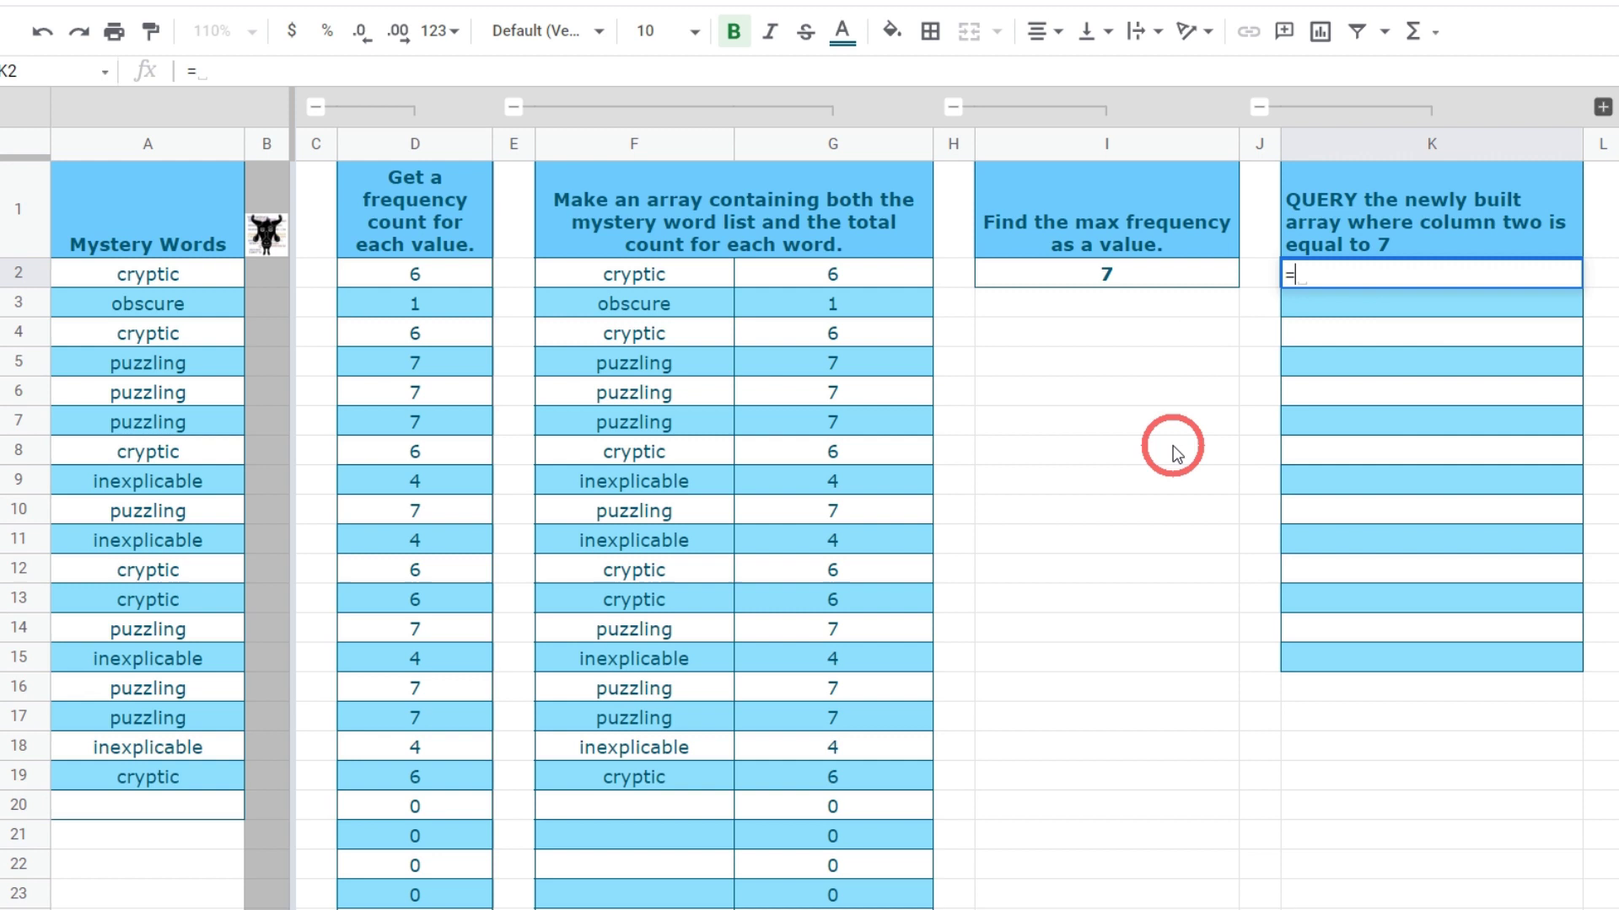
pyautogui.write('QUER')
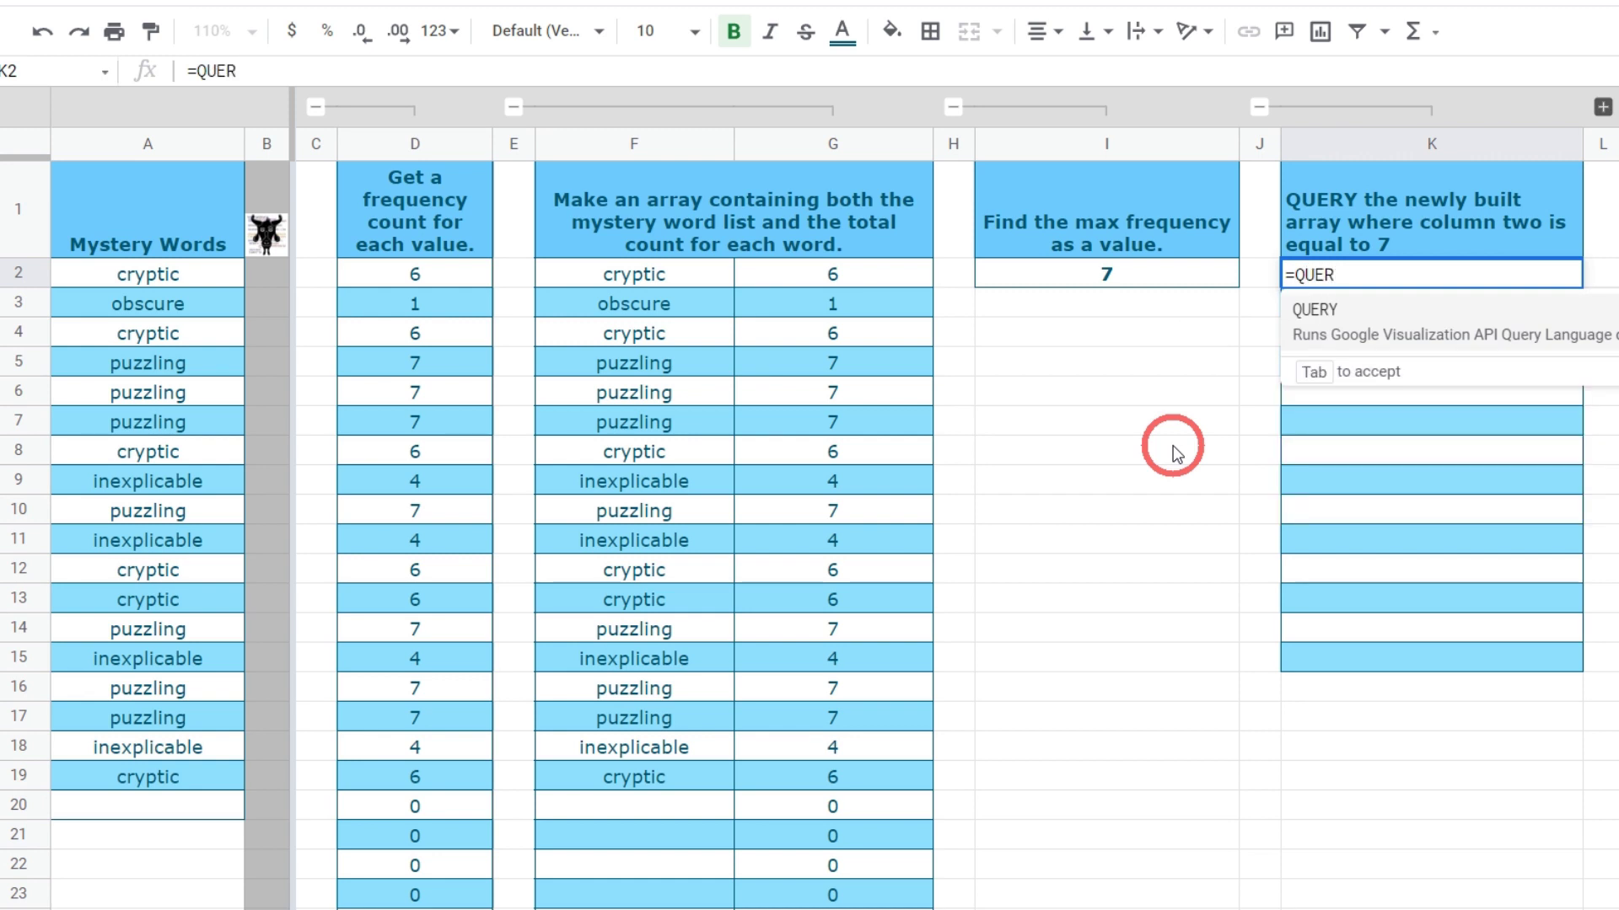
pyautogui.write('Y(')
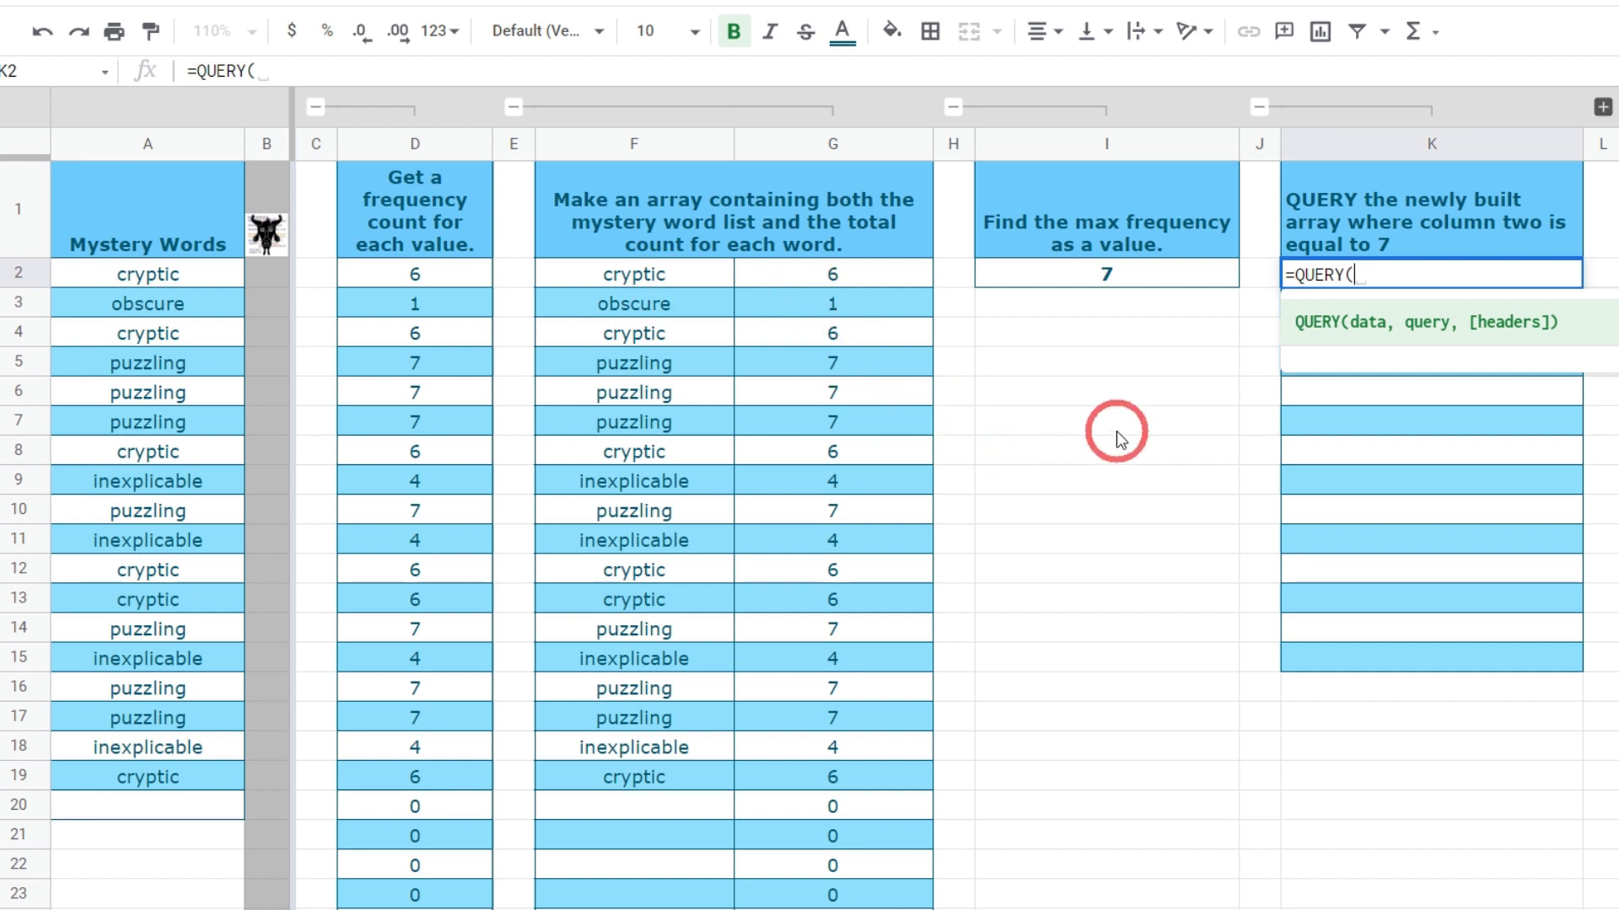
pyautogui.press('Tab')
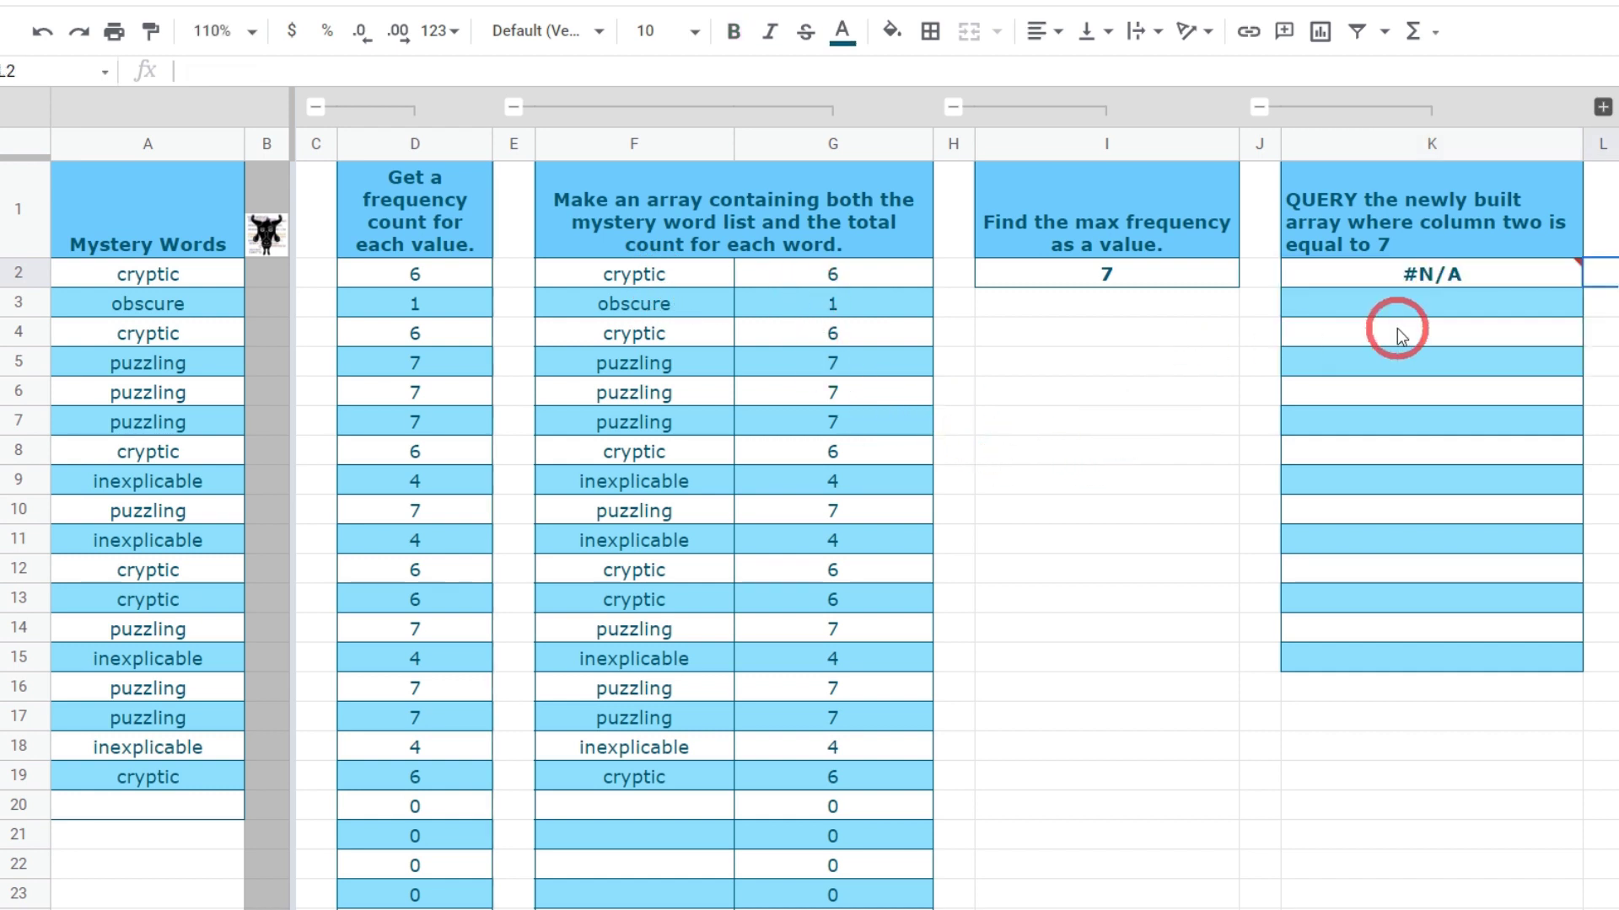
# - Complete K2 as =QUERY({A2:A,ARRAYFORMULA(COUNTIF(A2:A,A2:A))},"SELECT Col1 WHERE Col2 = 7") using F2's array
pyautogui.click(662, 281)
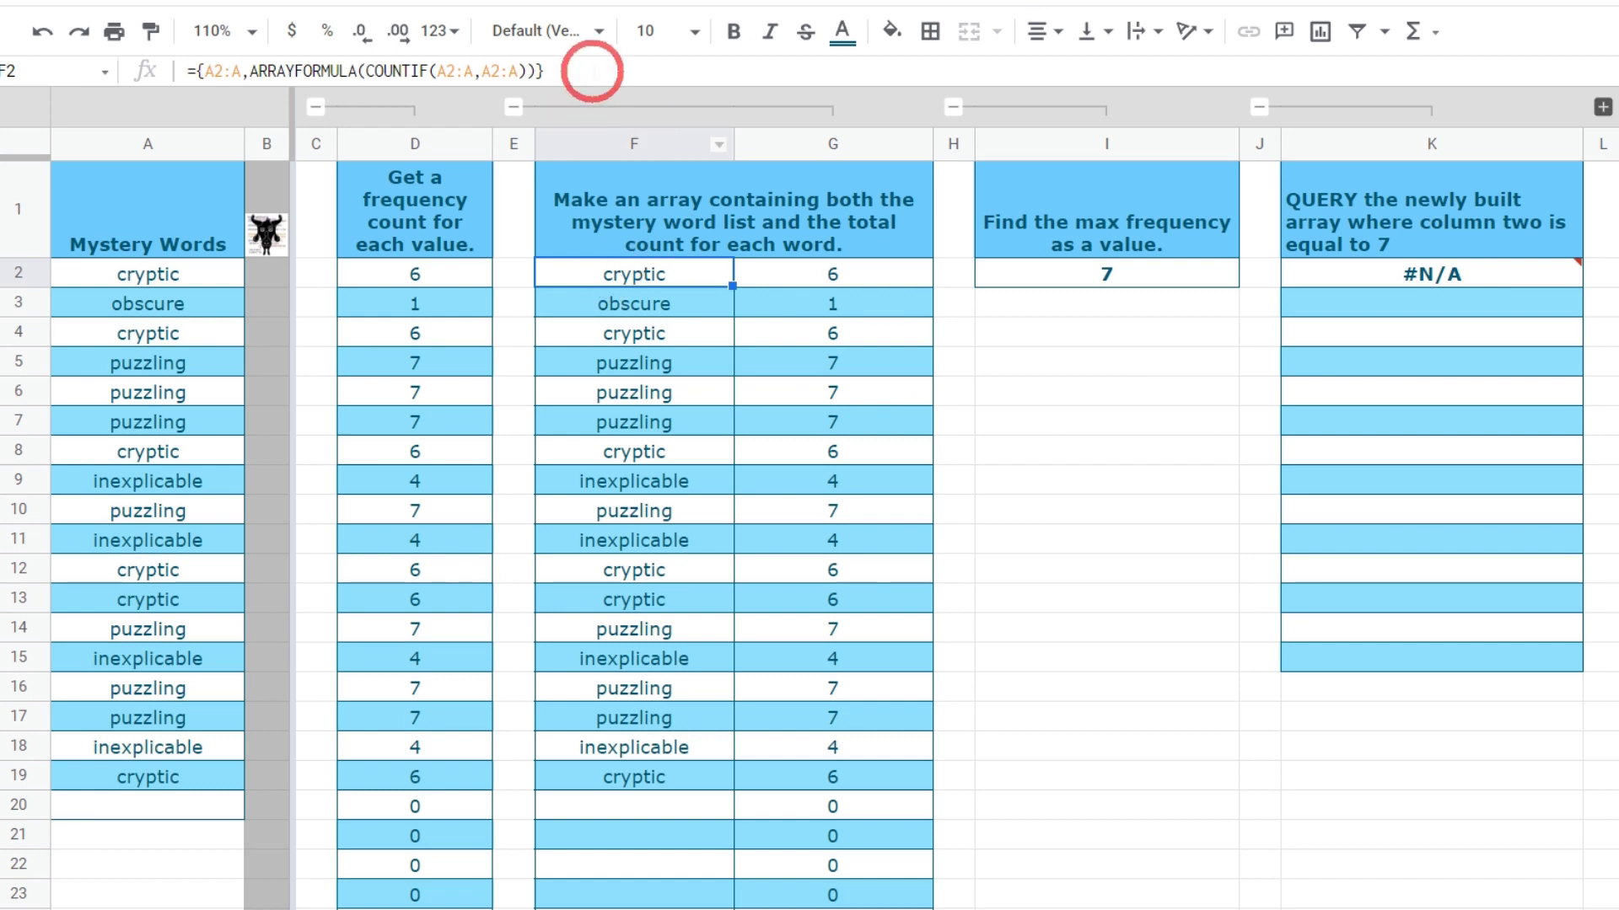
pyautogui.moveTo(581, 70); pyautogui.dragTo(199, 71)
pyautogui.hotkey('ctrl', 'c')
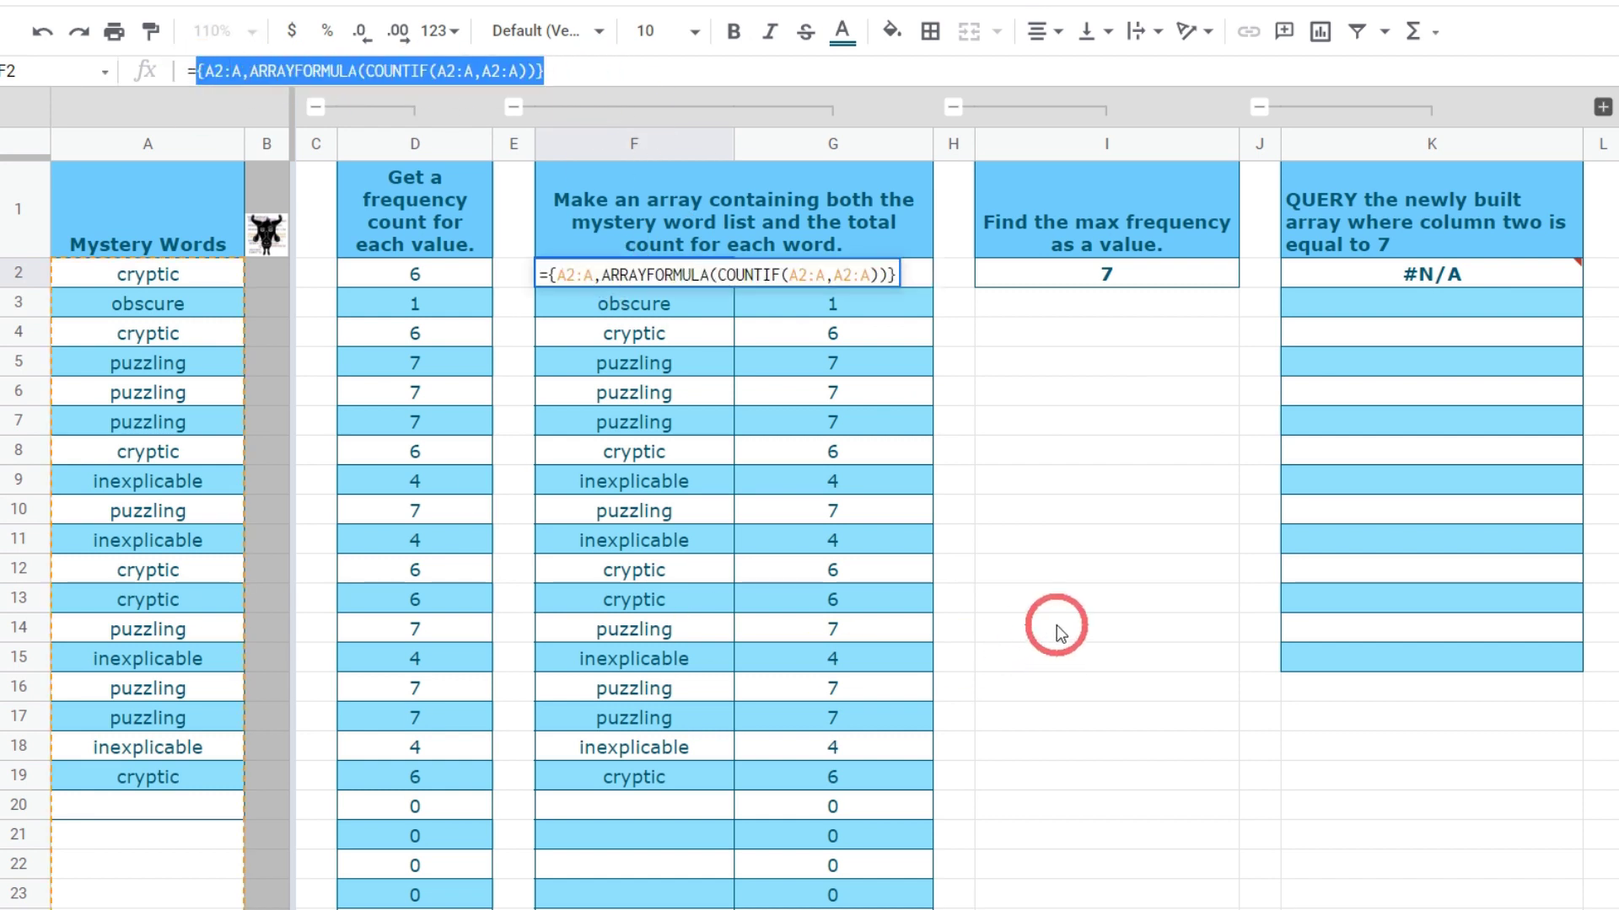
pyautogui.press('Escape')
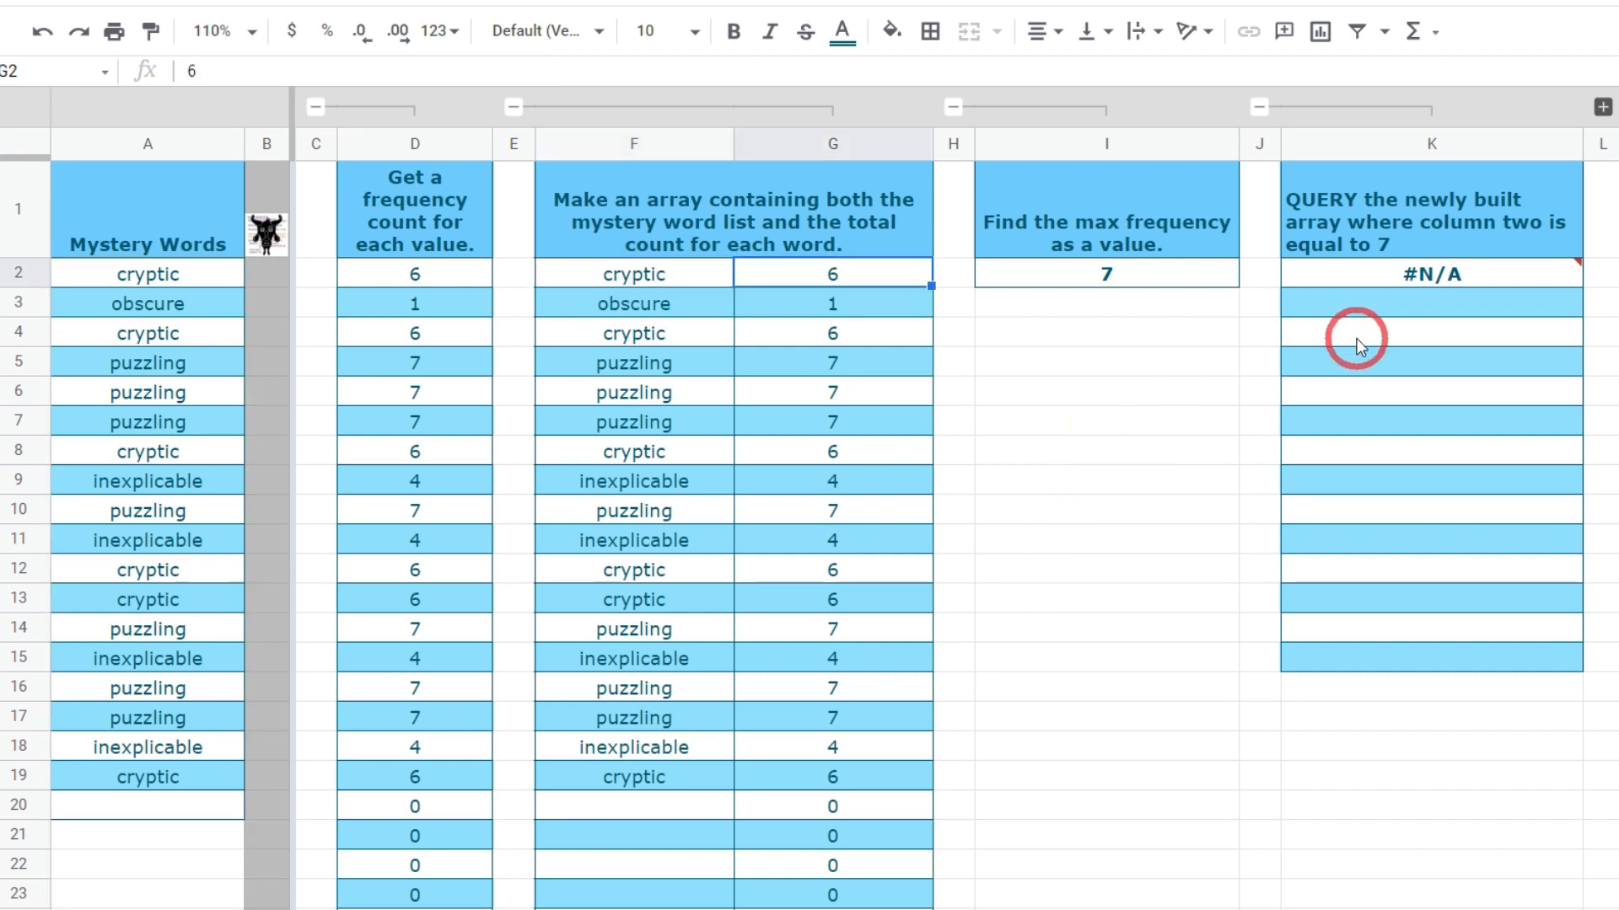
pyautogui.press('Right')
pyautogui.press('Right')
pyautogui.press('Right')
pyautogui.press('Right')
pyautogui.press('Right')
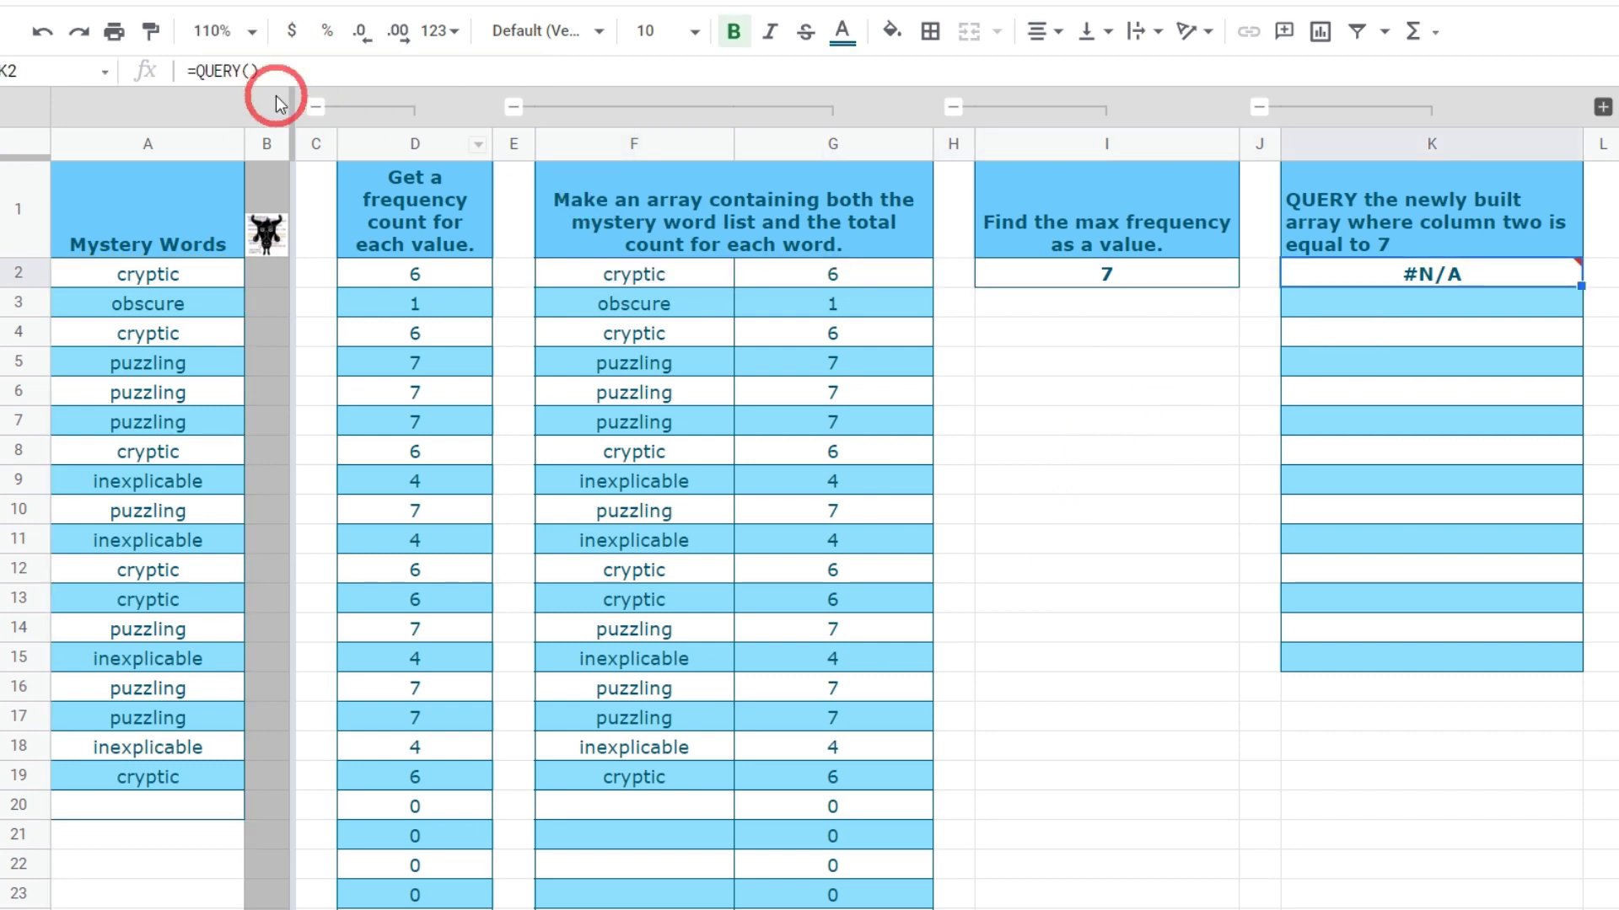
pyautogui.click(250, 70)
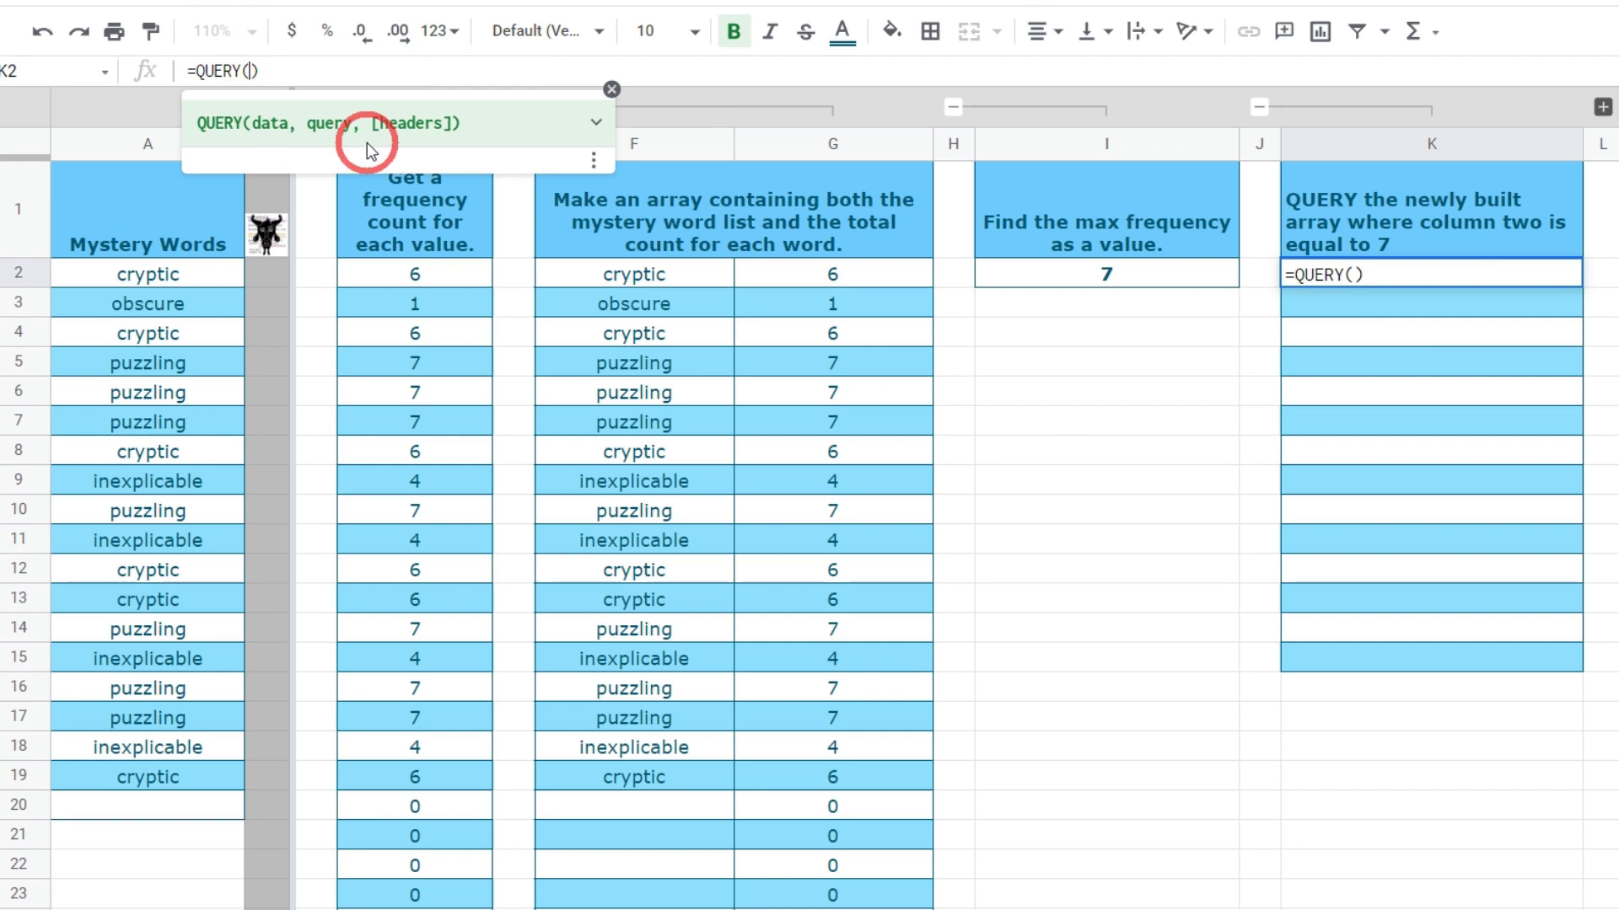
pyautogui.hotkey('ctrl', 'v')
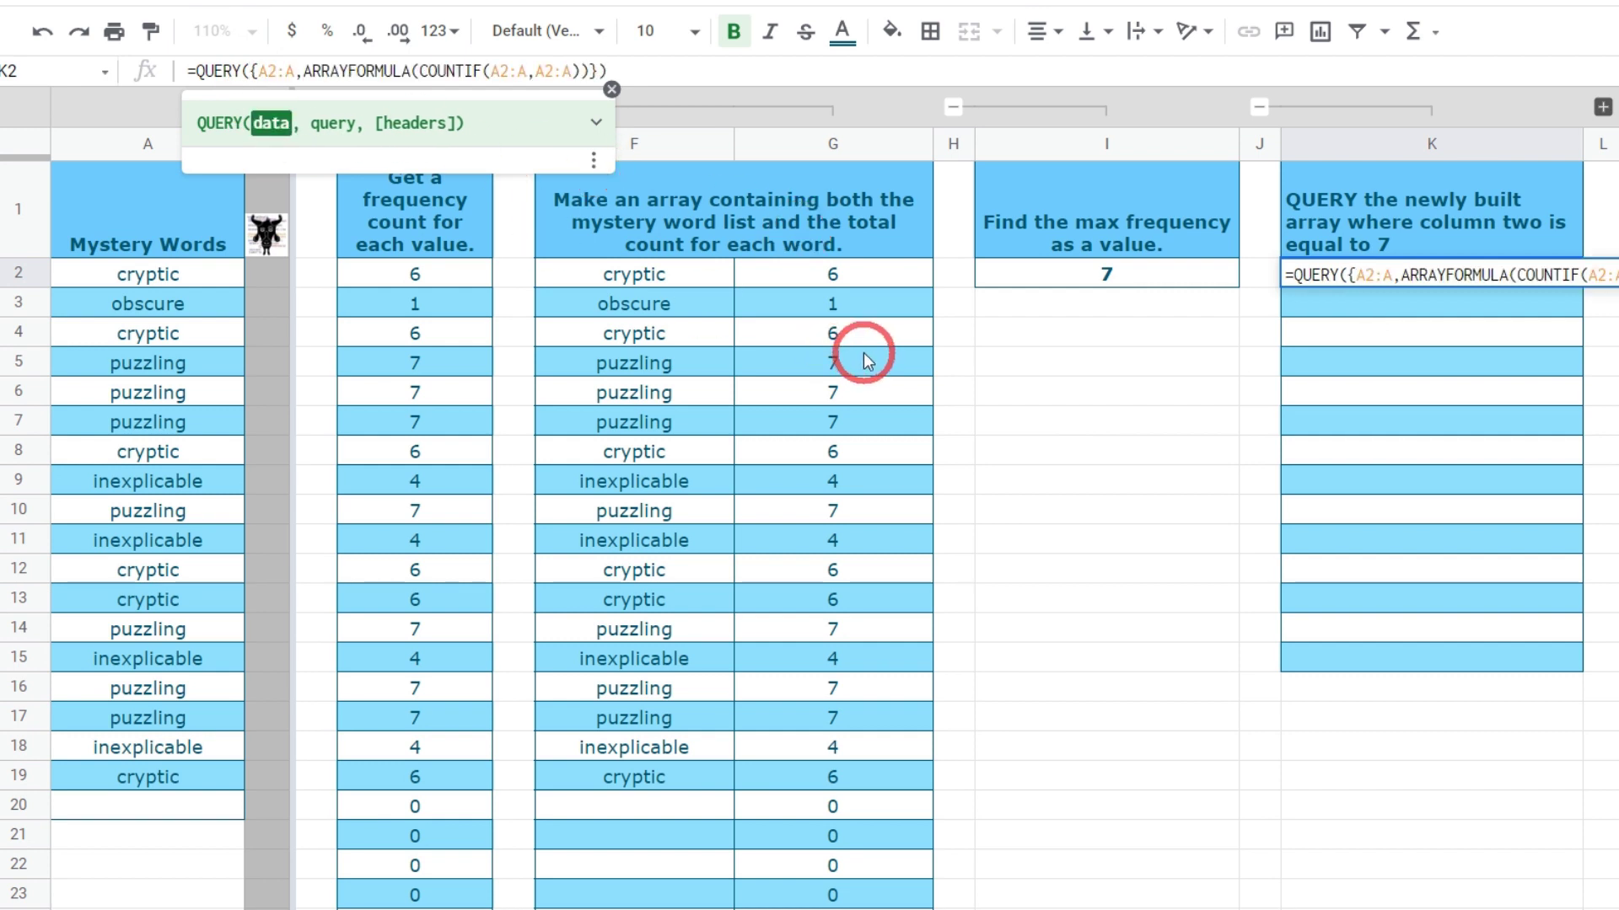
pyautogui.write(',"SELECT Col1 WHERE Col2 = 7')
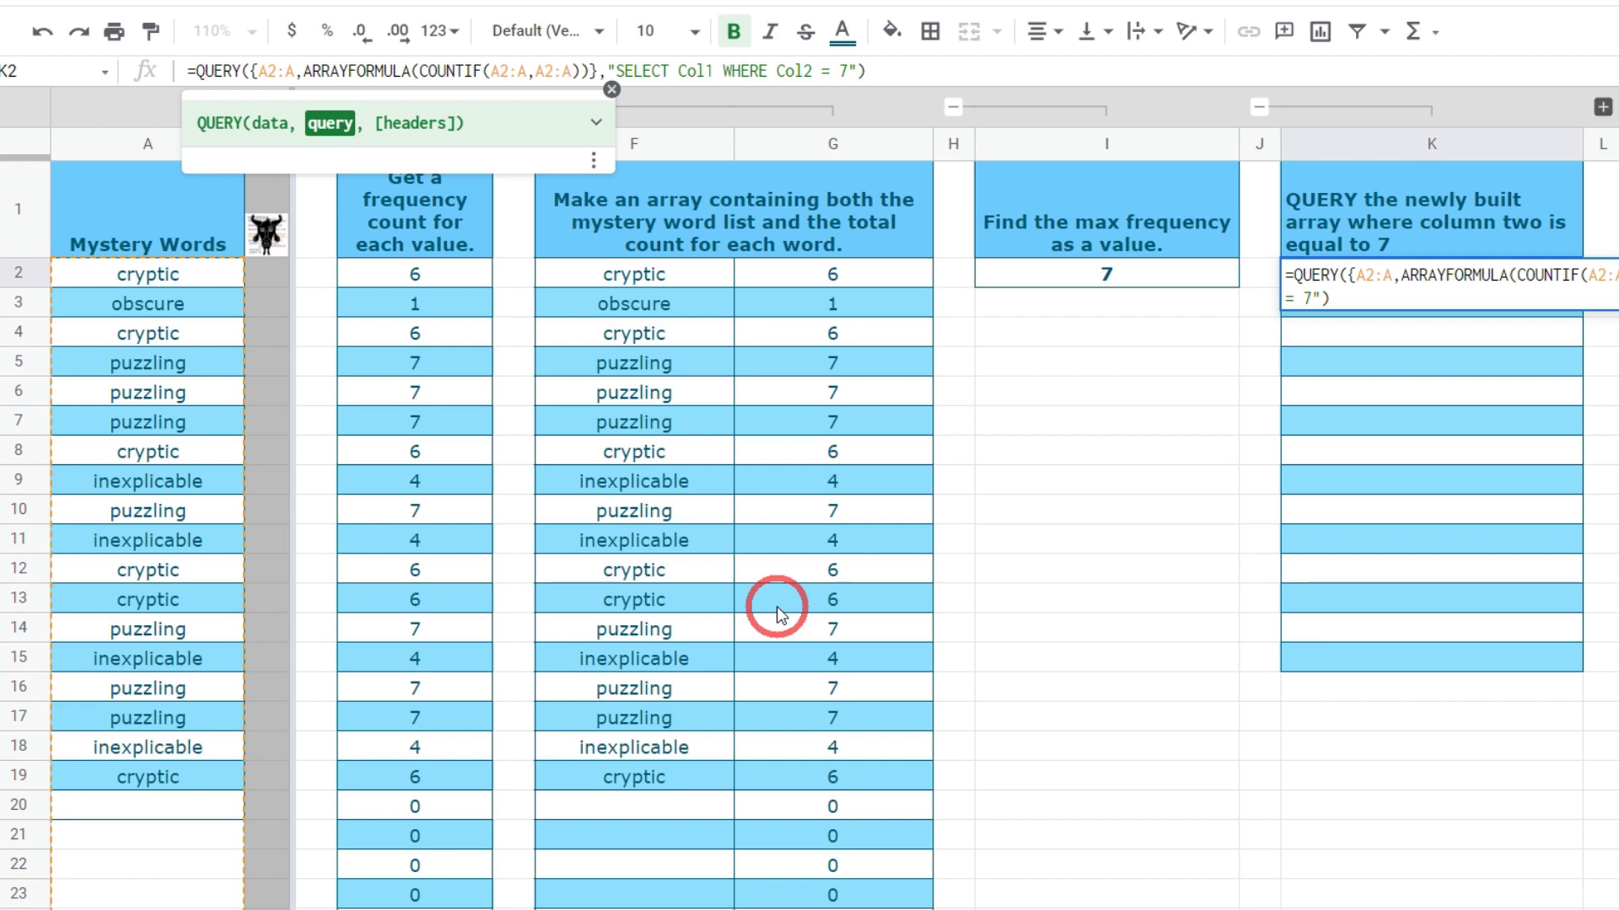
pyautogui.press('Return')
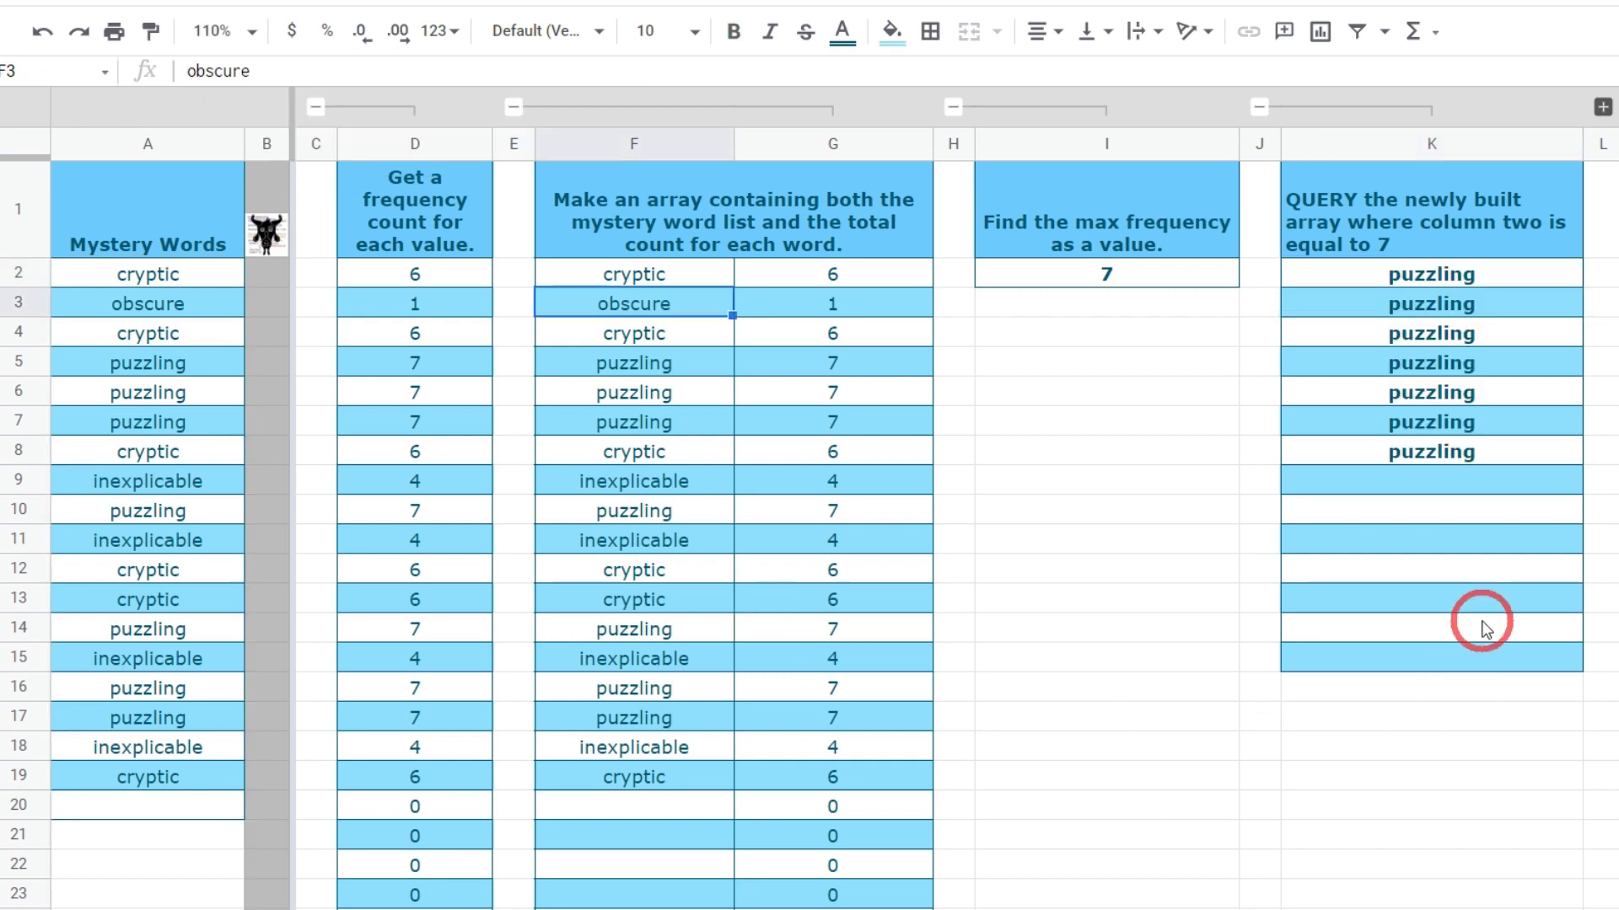
# - Add 'cryptic' in A20 so its count hits 7 and K2 lists it alongside puzzling
pyautogui.click(1439, 272)
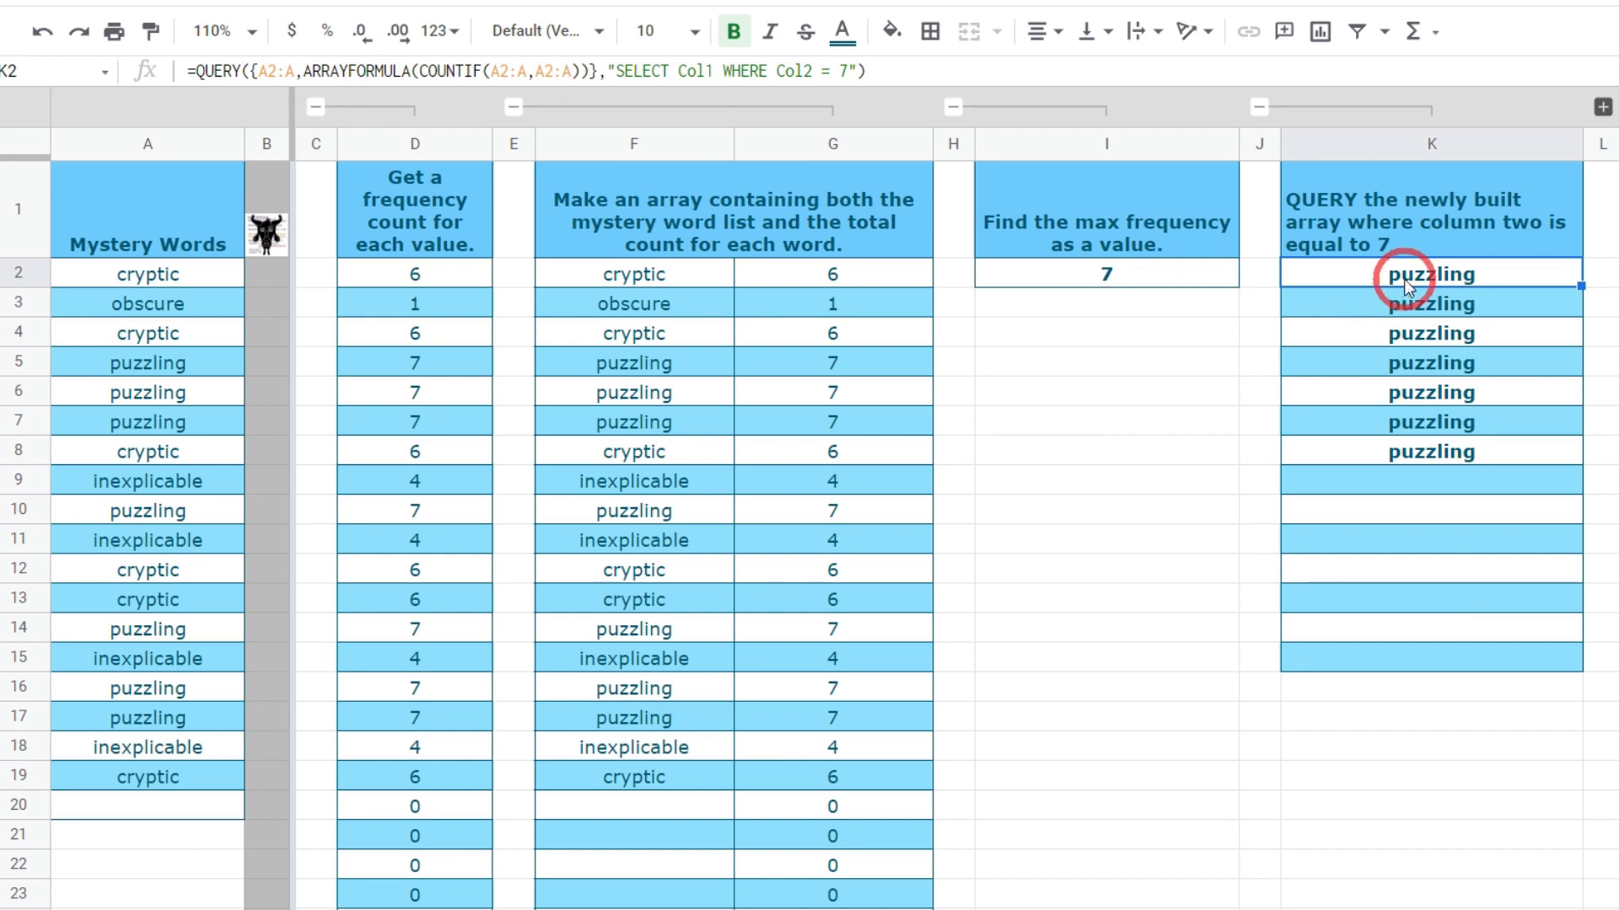
pyautogui.click(685, 356)
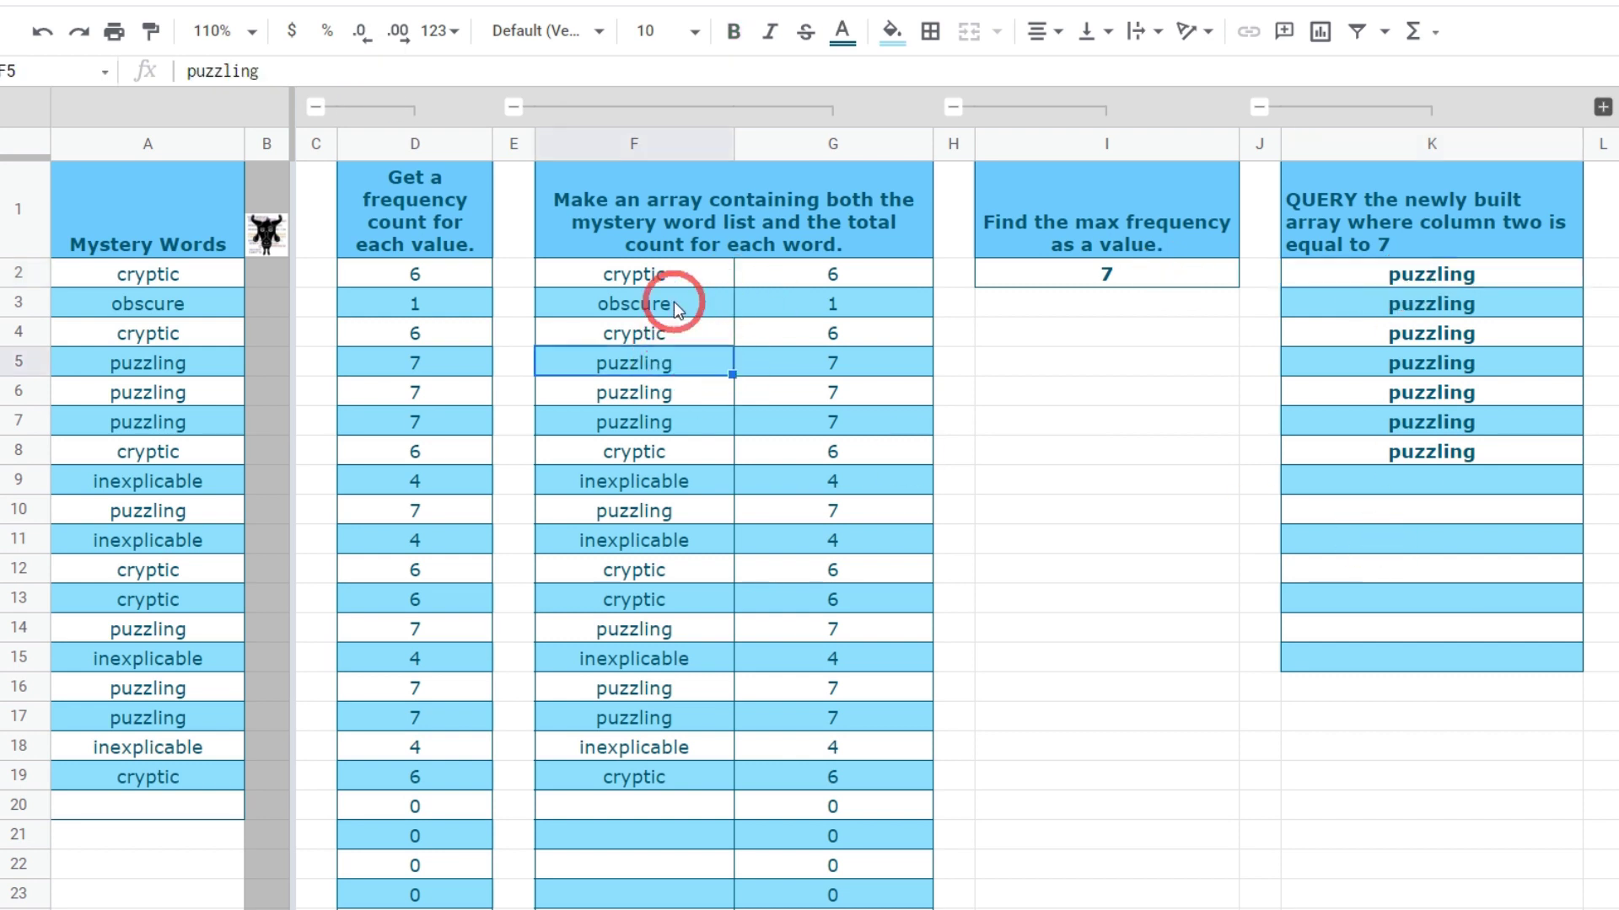
pyautogui.click(114, 806)
pyautogui.write('cr')
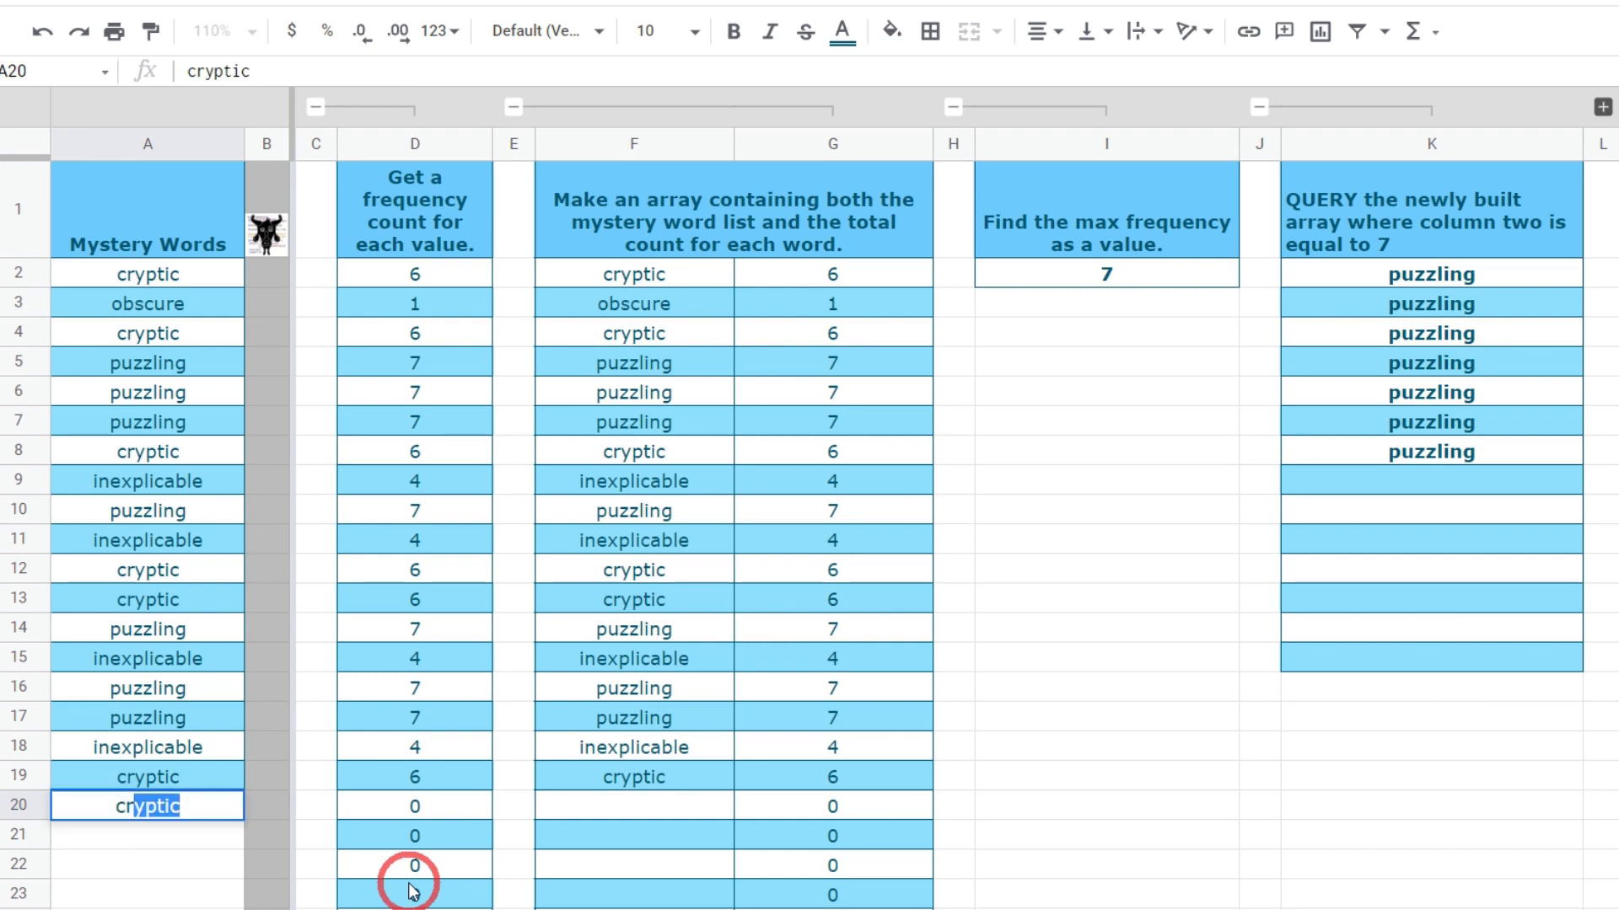
pyautogui.write('yptic')
pyautogui.press('Tab')
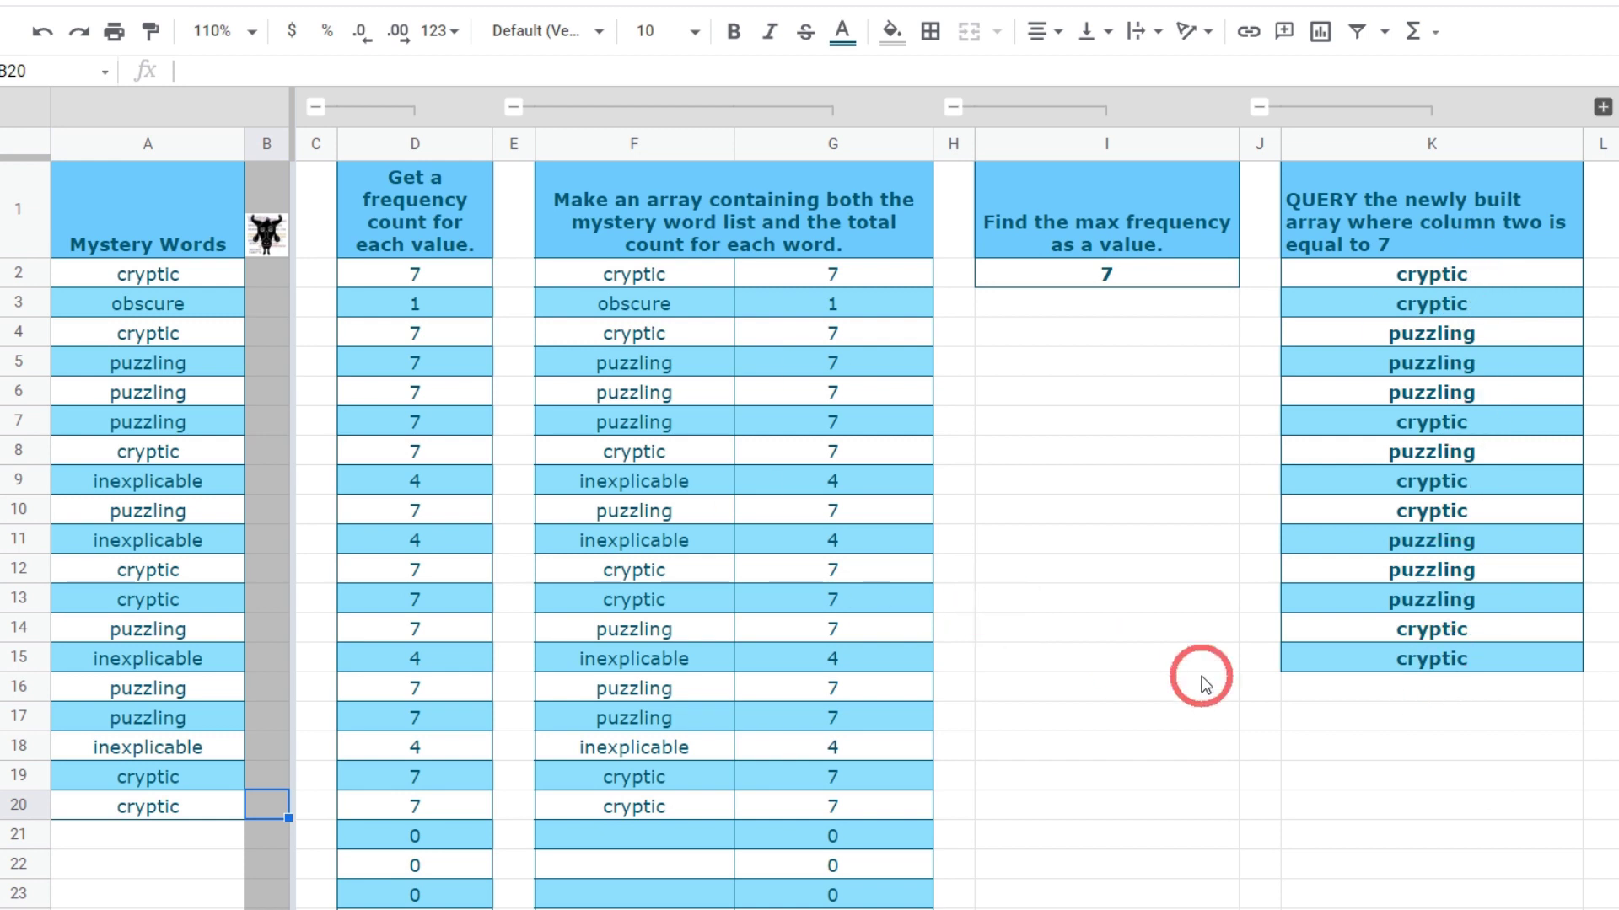
pyautogui.click(1427, 277)
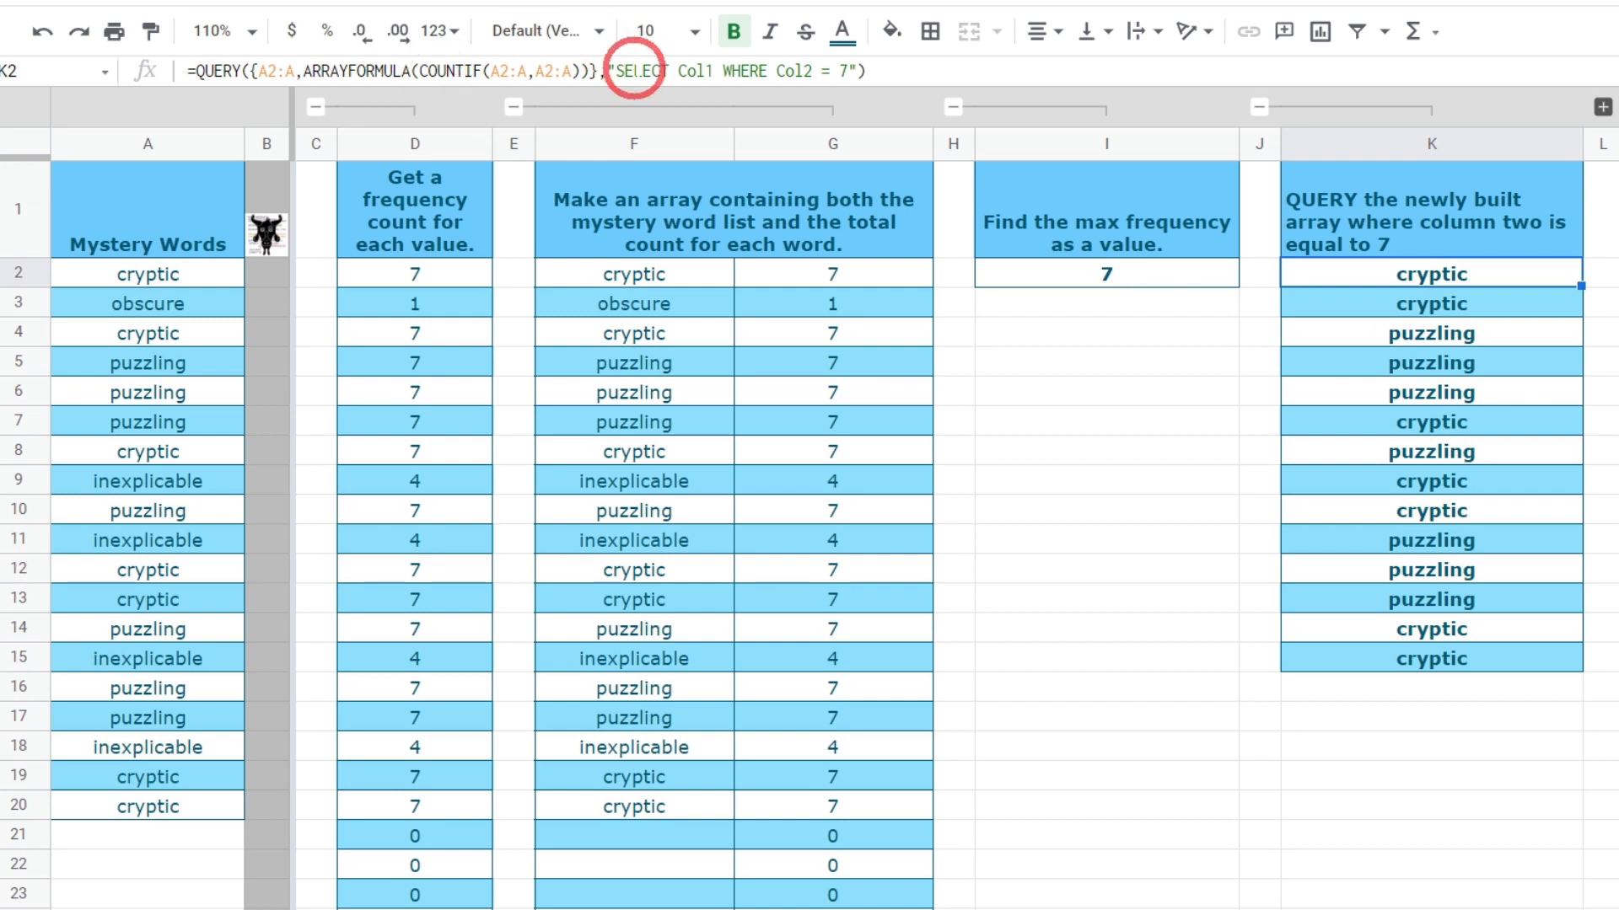
pyautogui.doubleClick(697, 71)
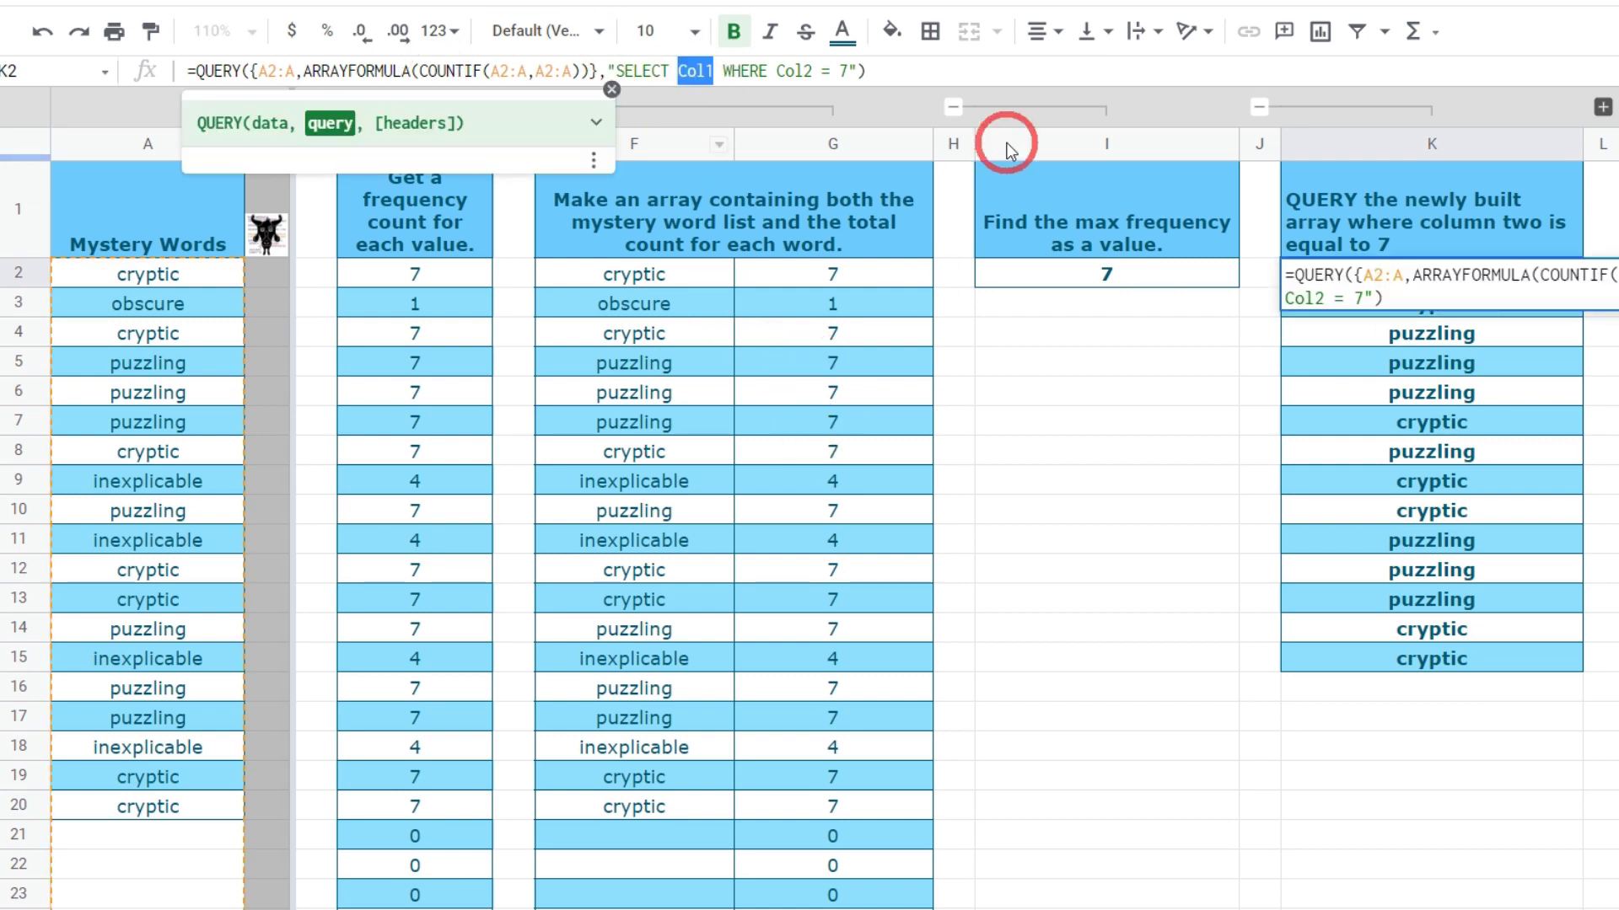
pyautogui.click(1101, 207)
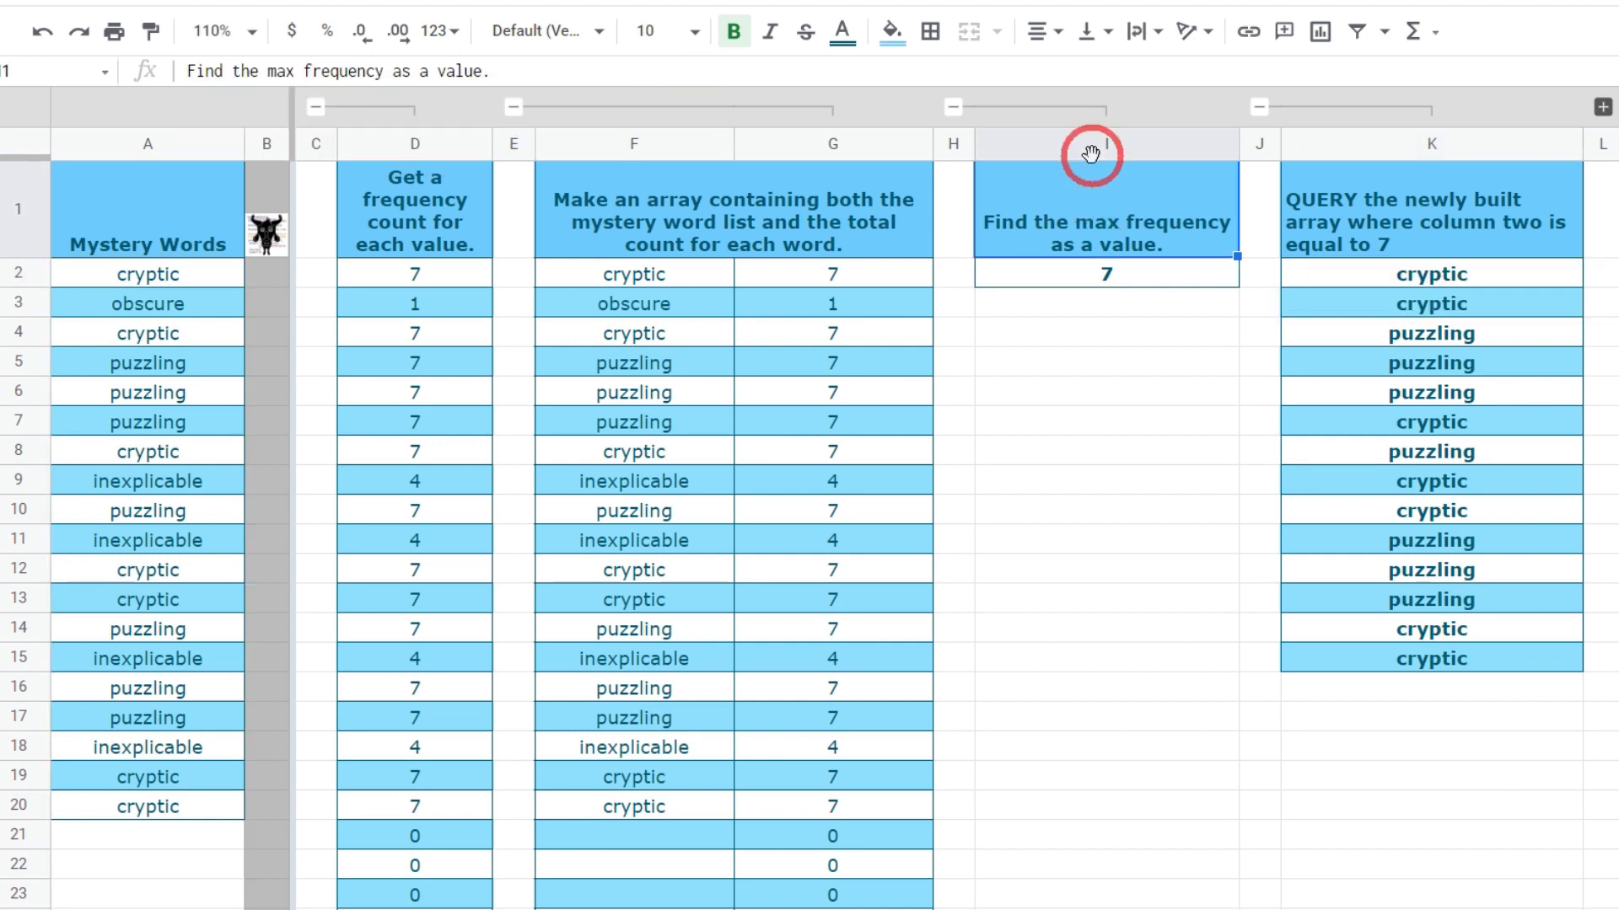
pyautogui.click(1501, 285)
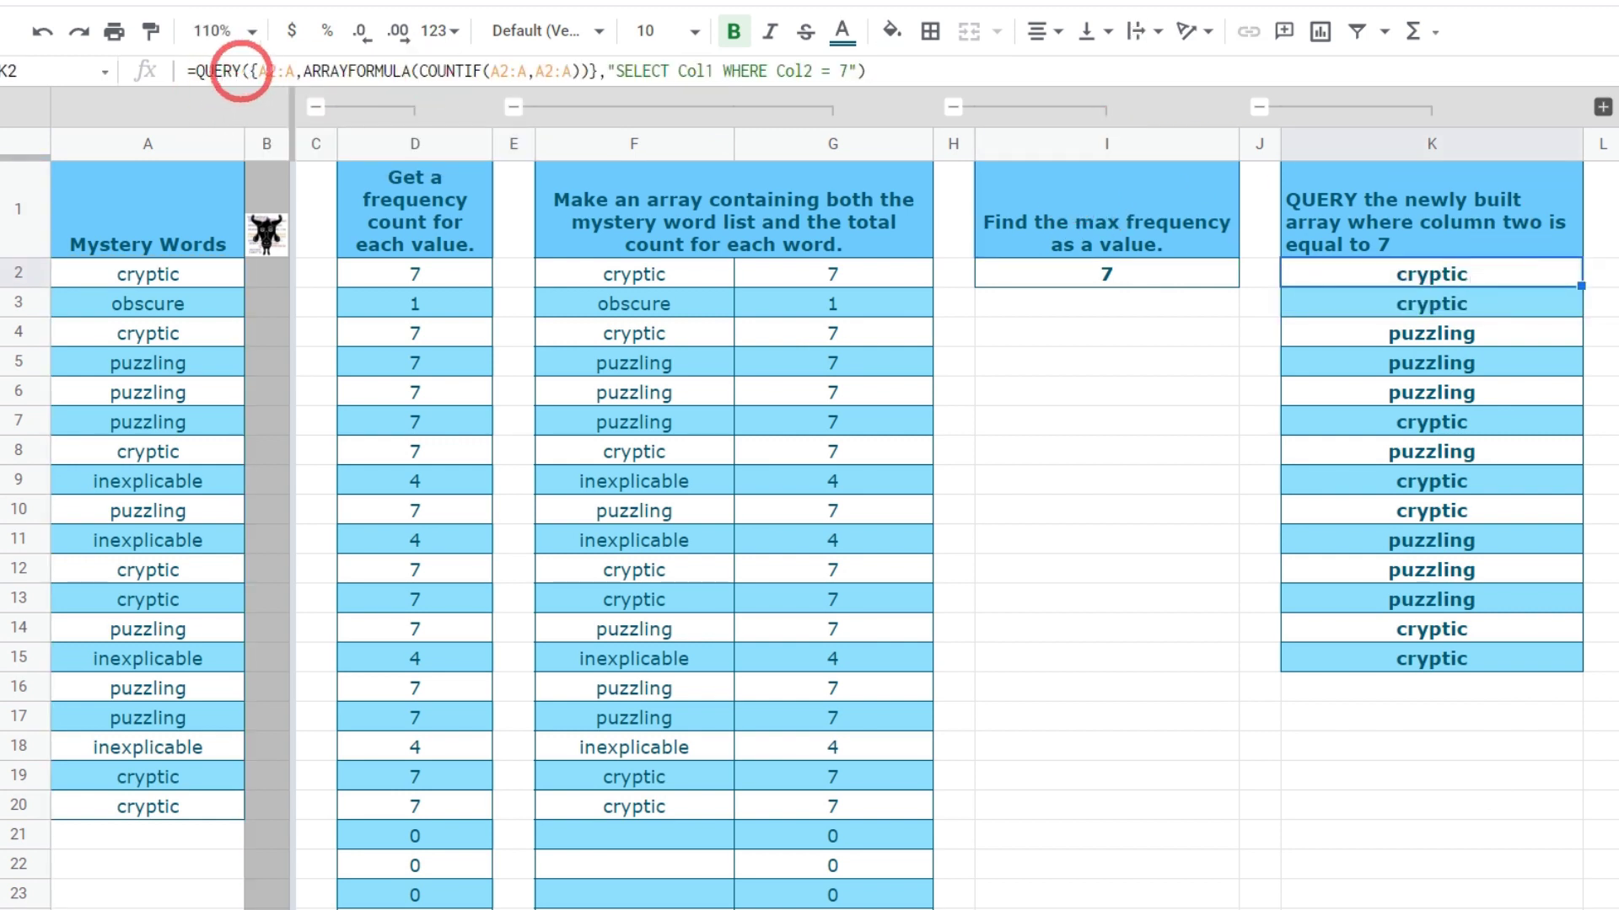
pyautogui.click(473, 77)
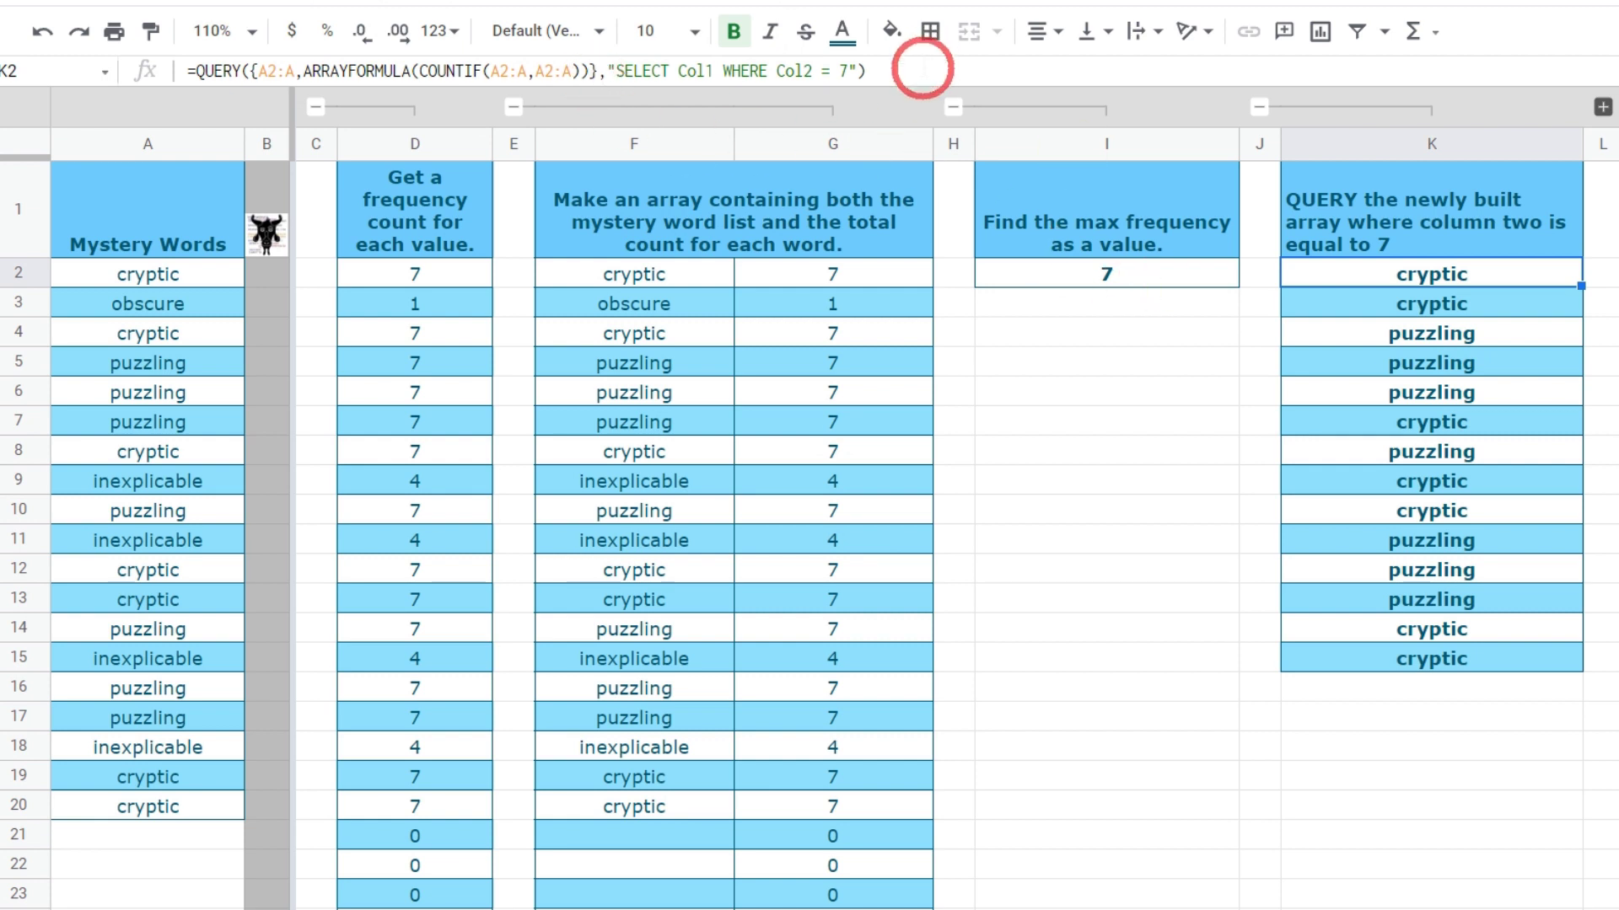
pyautogui.click(923, 71)
pyautogui.click(847, 71)
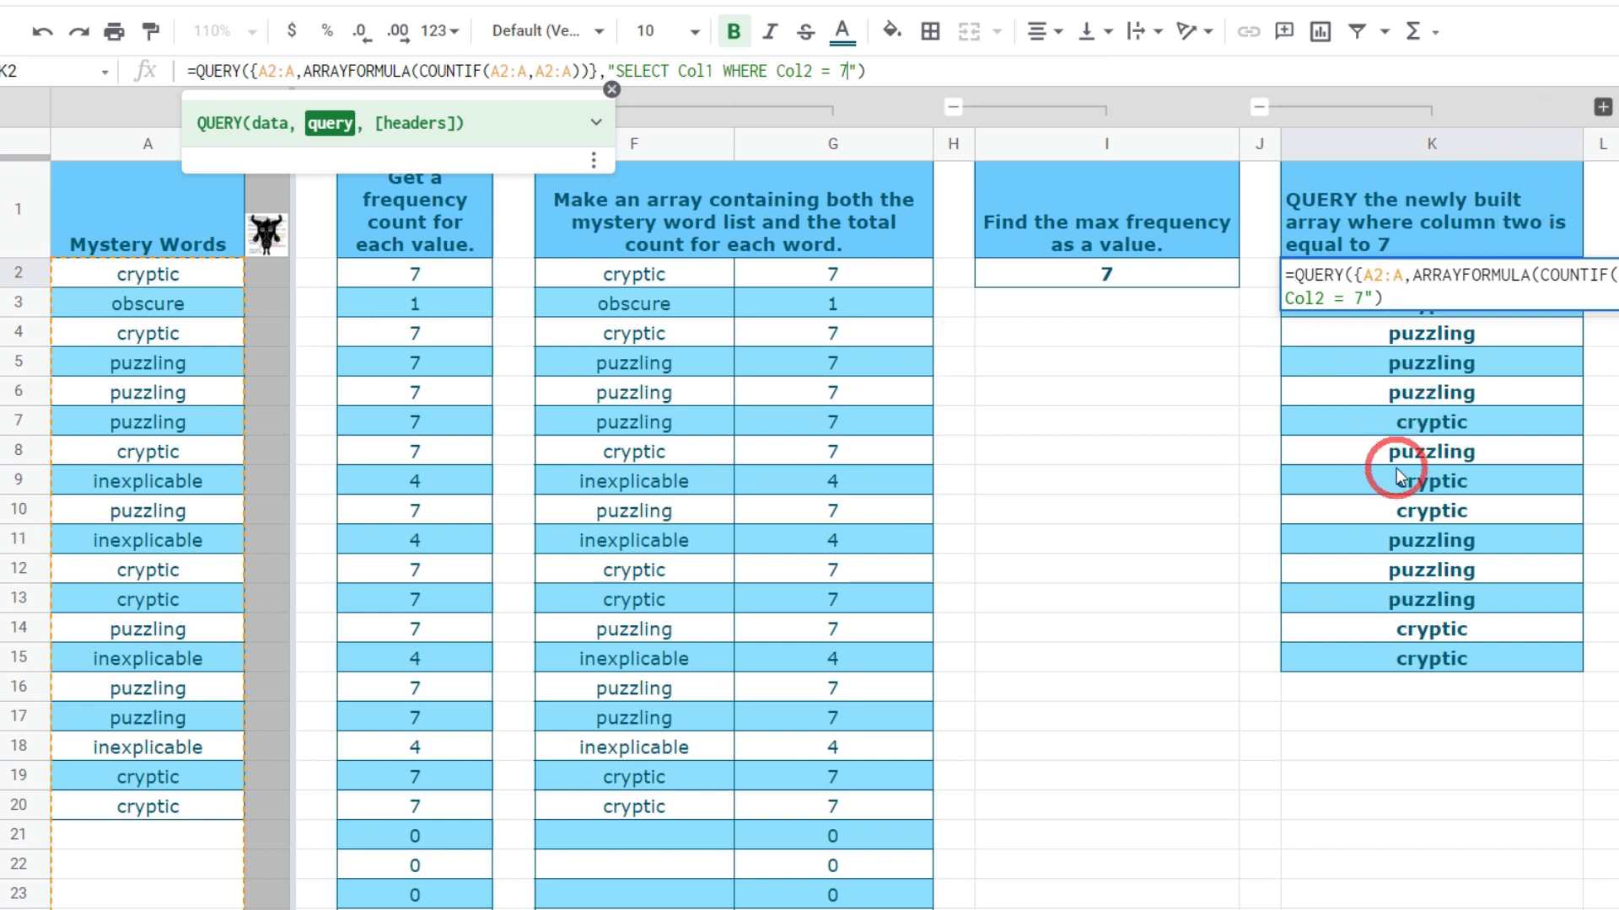
# - Expand the hidden column M group, showing its 'Replace the hard coded 7' header, and select M2
pyautogui.press('Tab')
pyautogui.click(1601, 108)
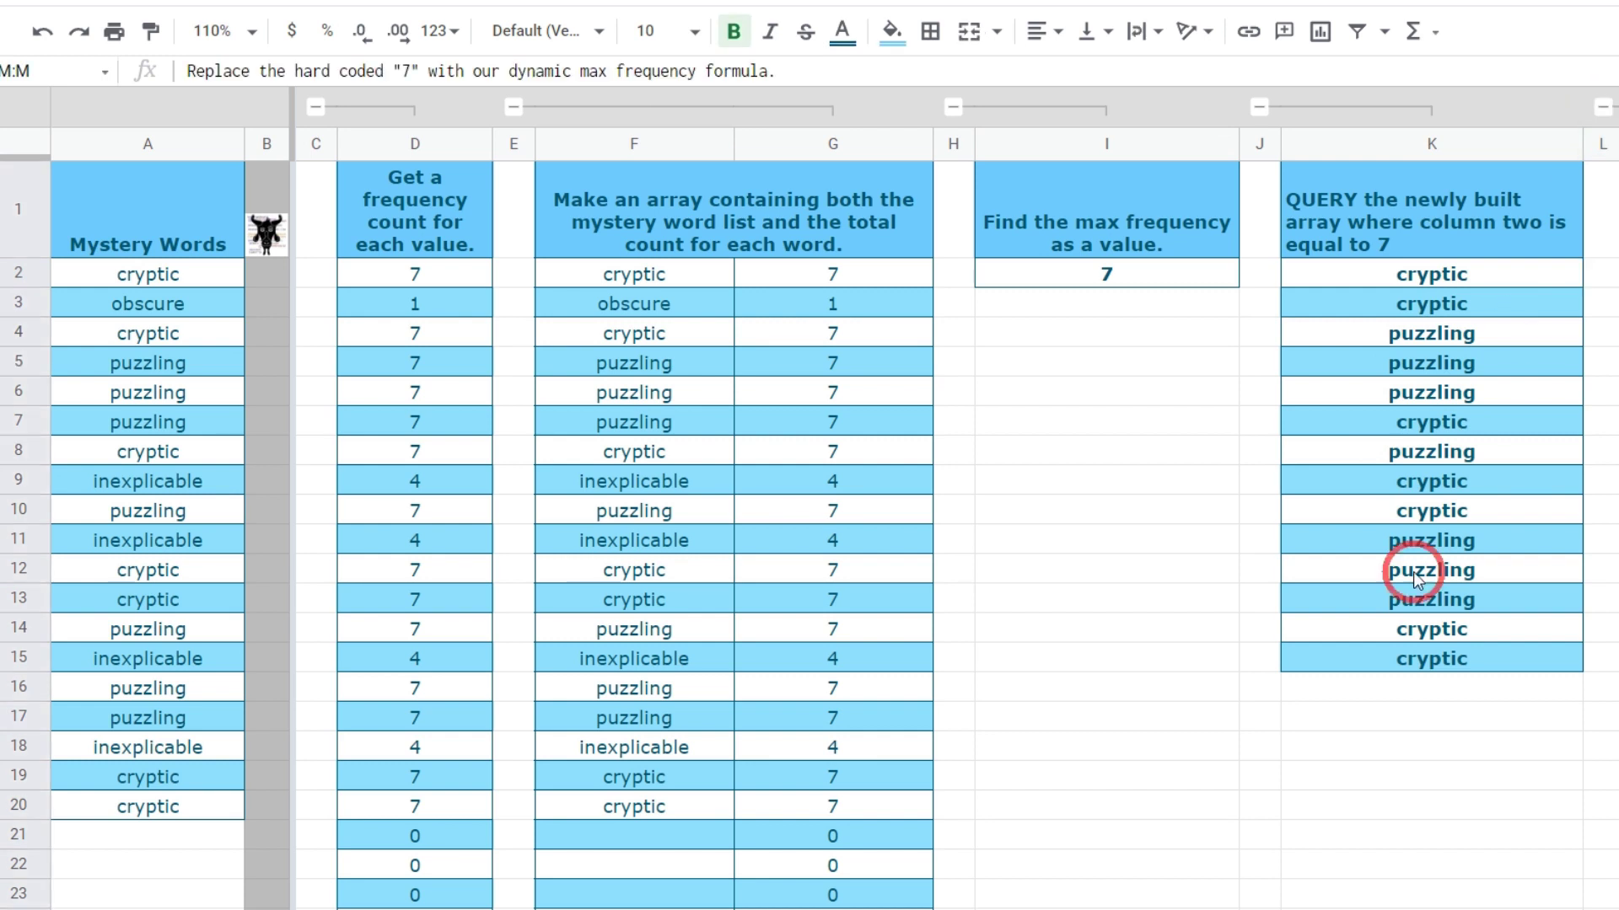
pyautogui.hscroll(5, 1382, 590)
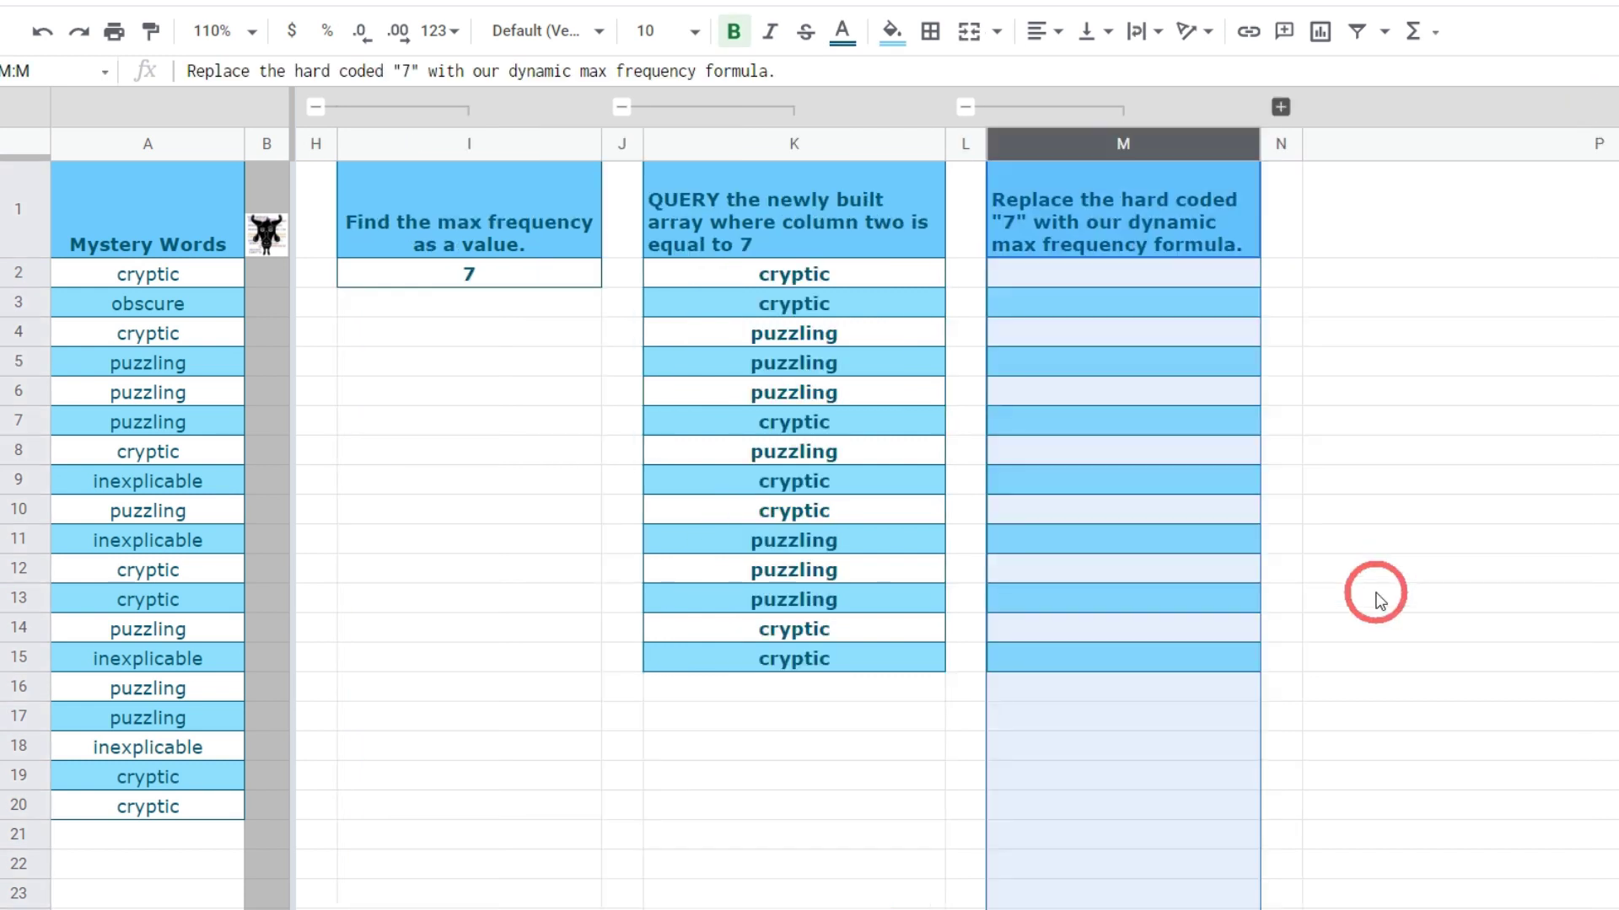
pyautogui.click(1069, 275)
pyautogui.hscroll(-5, 582, 354)
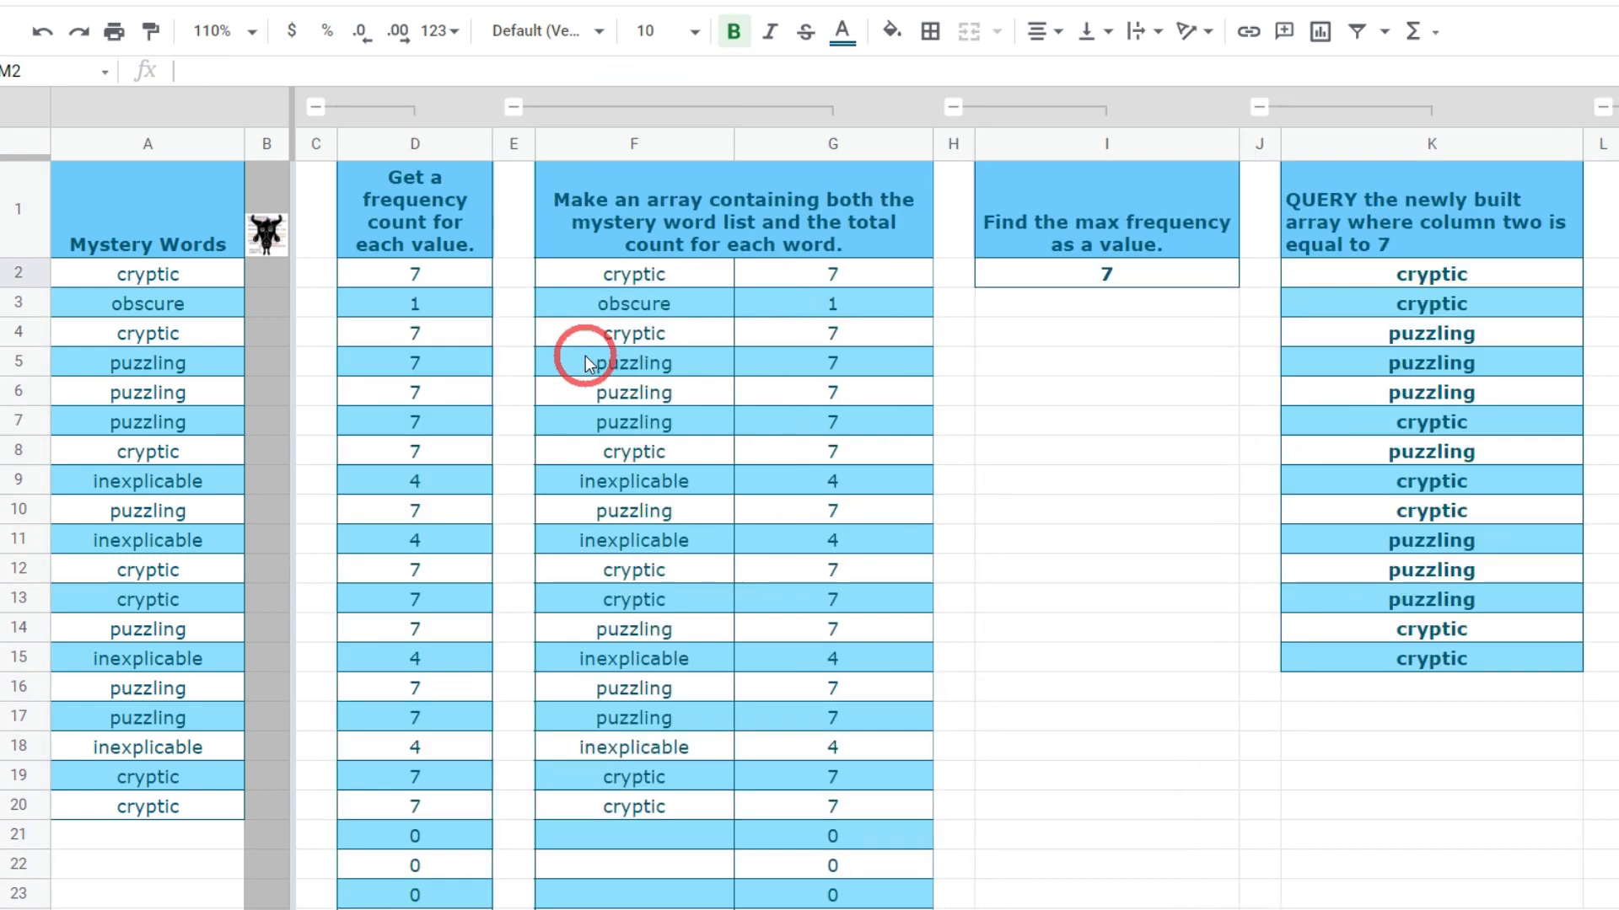
pyautogui.click(1164, 278)
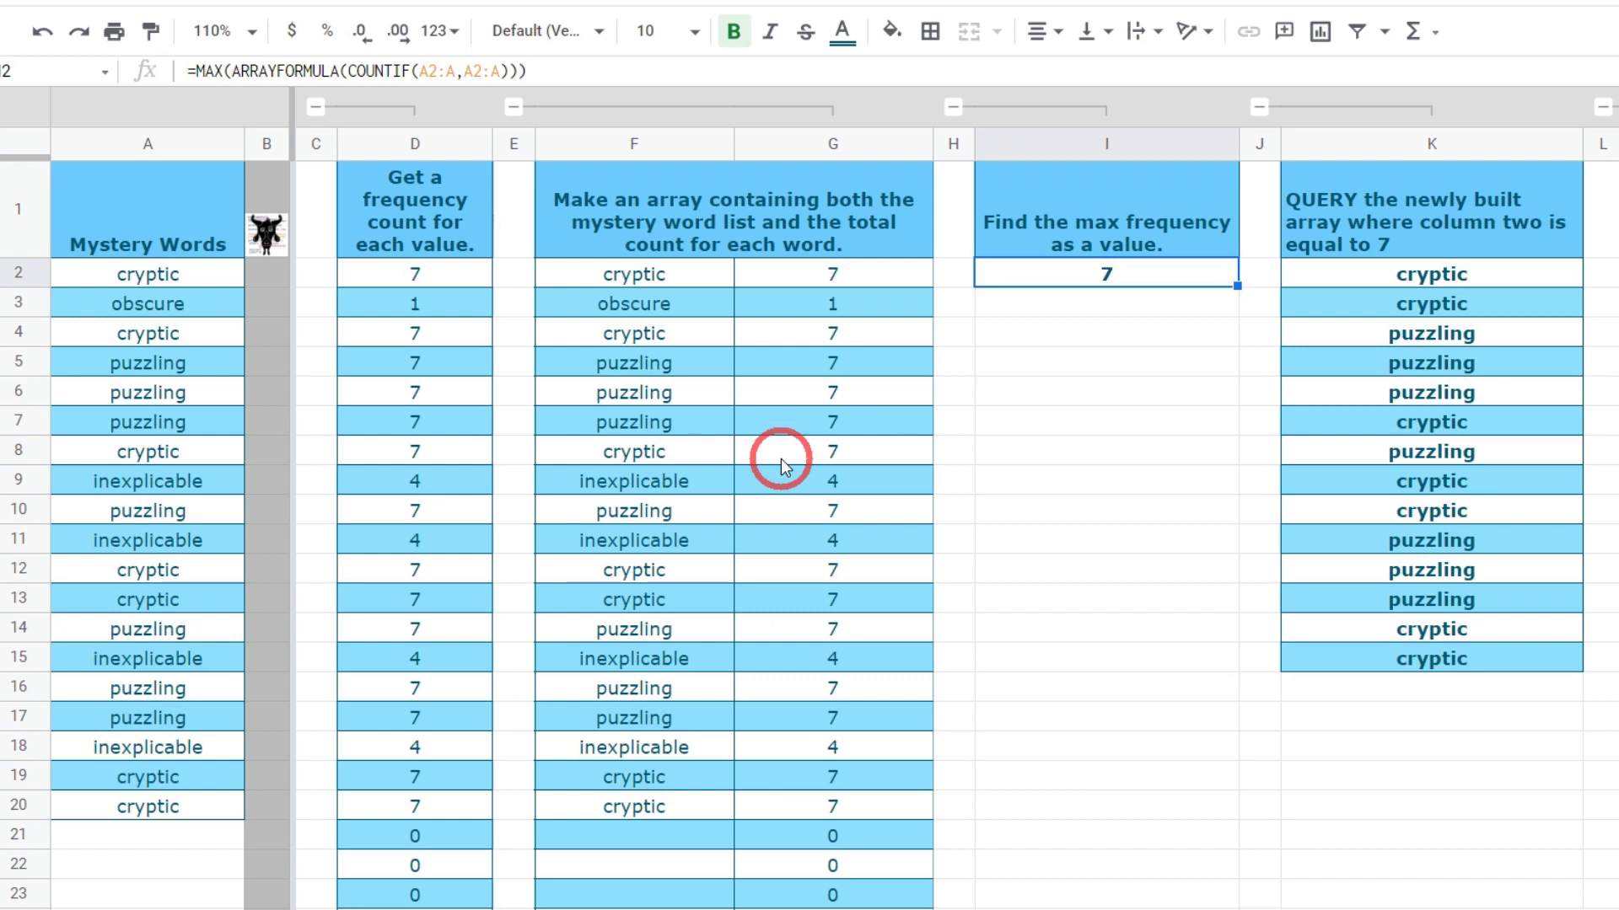
pyautogui.hscroll(5, 1590, 596)
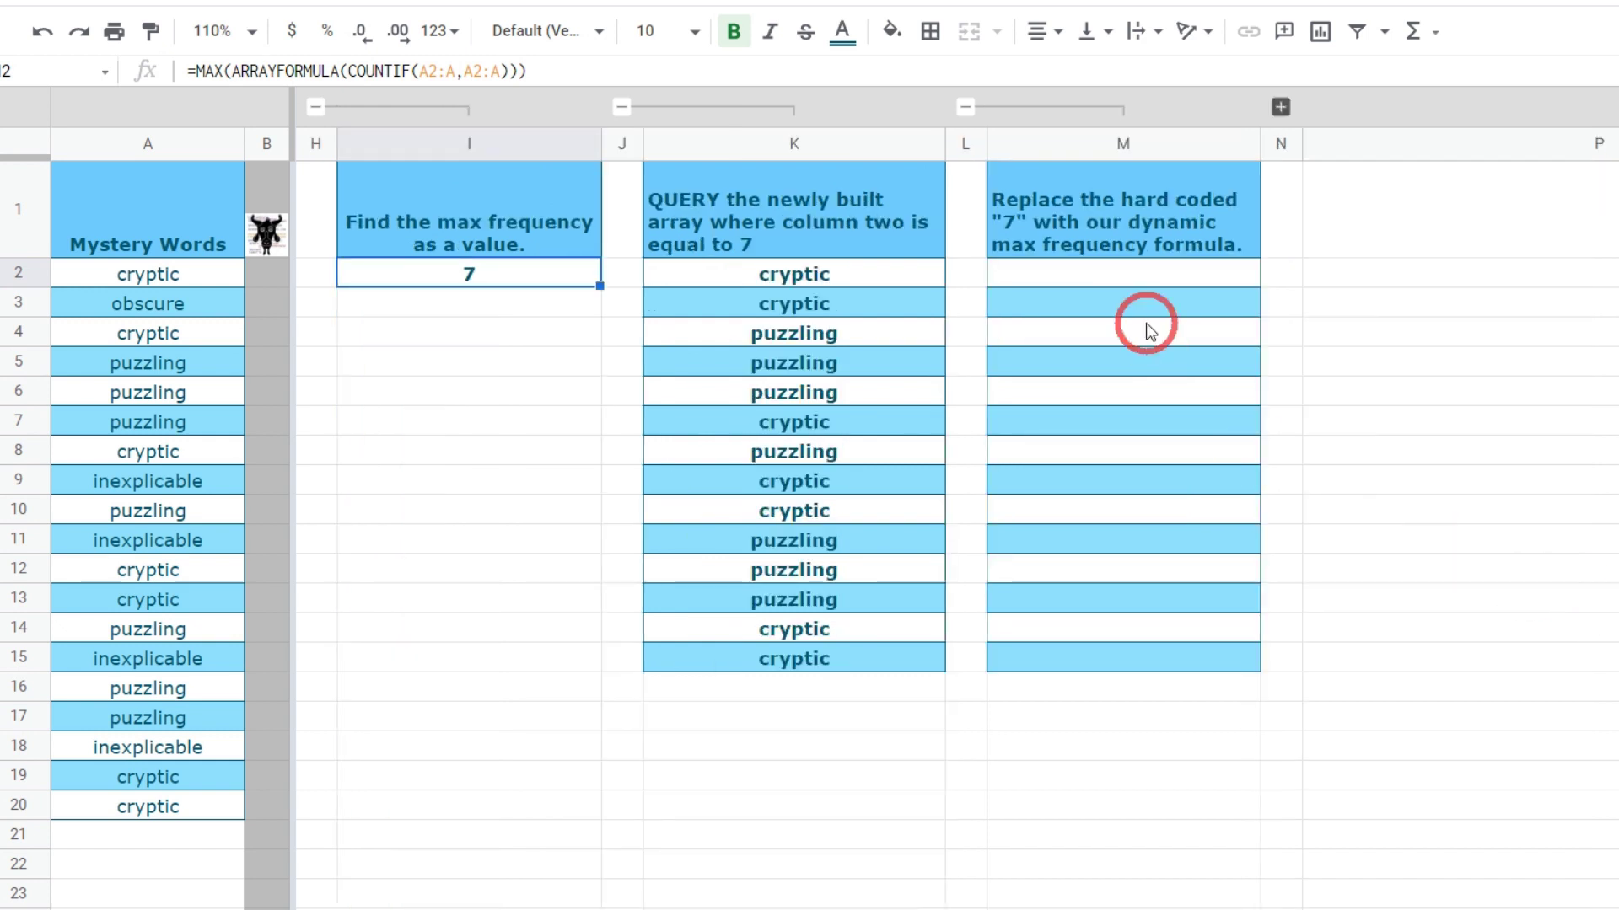
pyautogui.click(1106, 275)
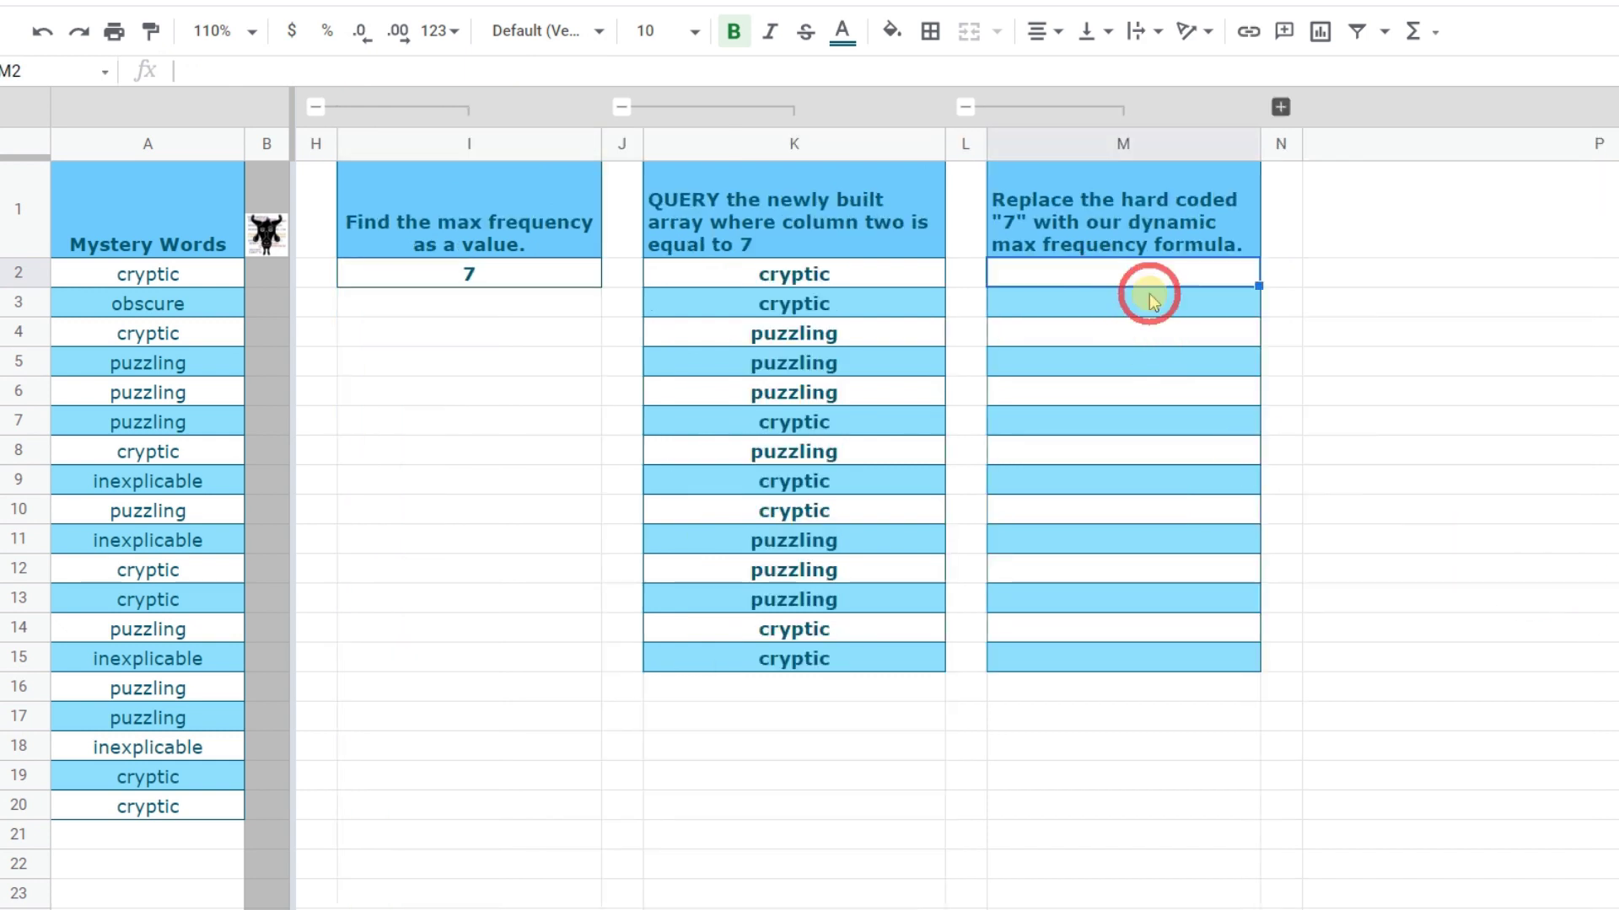
pyautogui.click(869, 284)
# - Copy K2's QUERY formula into M2, replacing the hard-coded 7 with '& &' placeholders
pyautogui.click(871, 71)
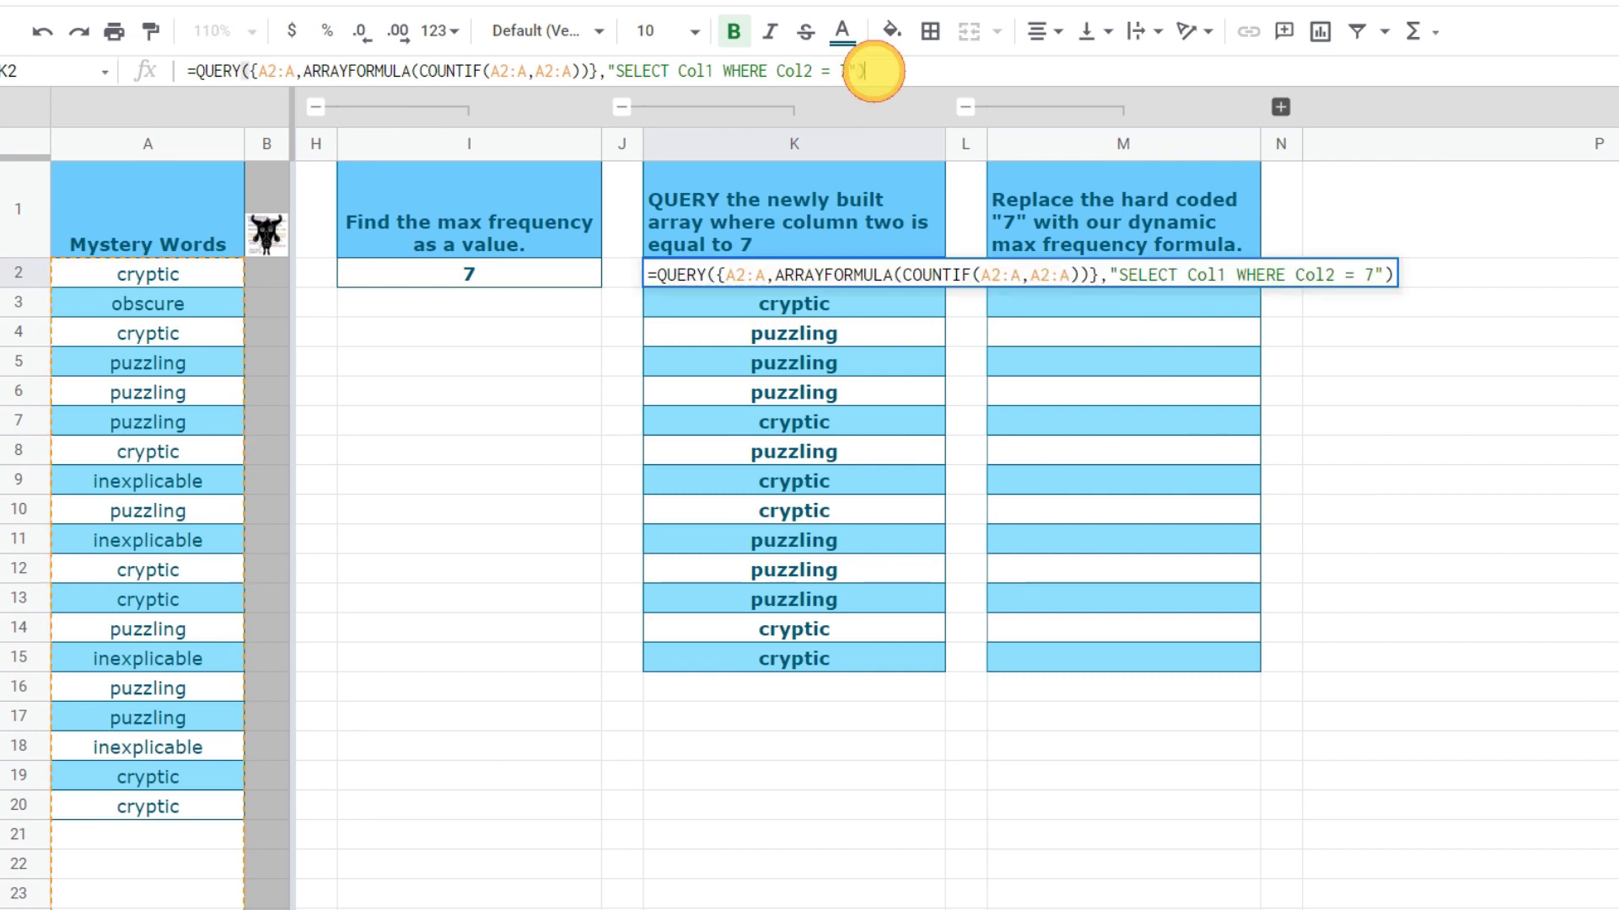
pyautogui.moveTo(872, 71); pyautogui.dragTo(202, 67)
pyautogui.hotkey('ctrl', 'c')
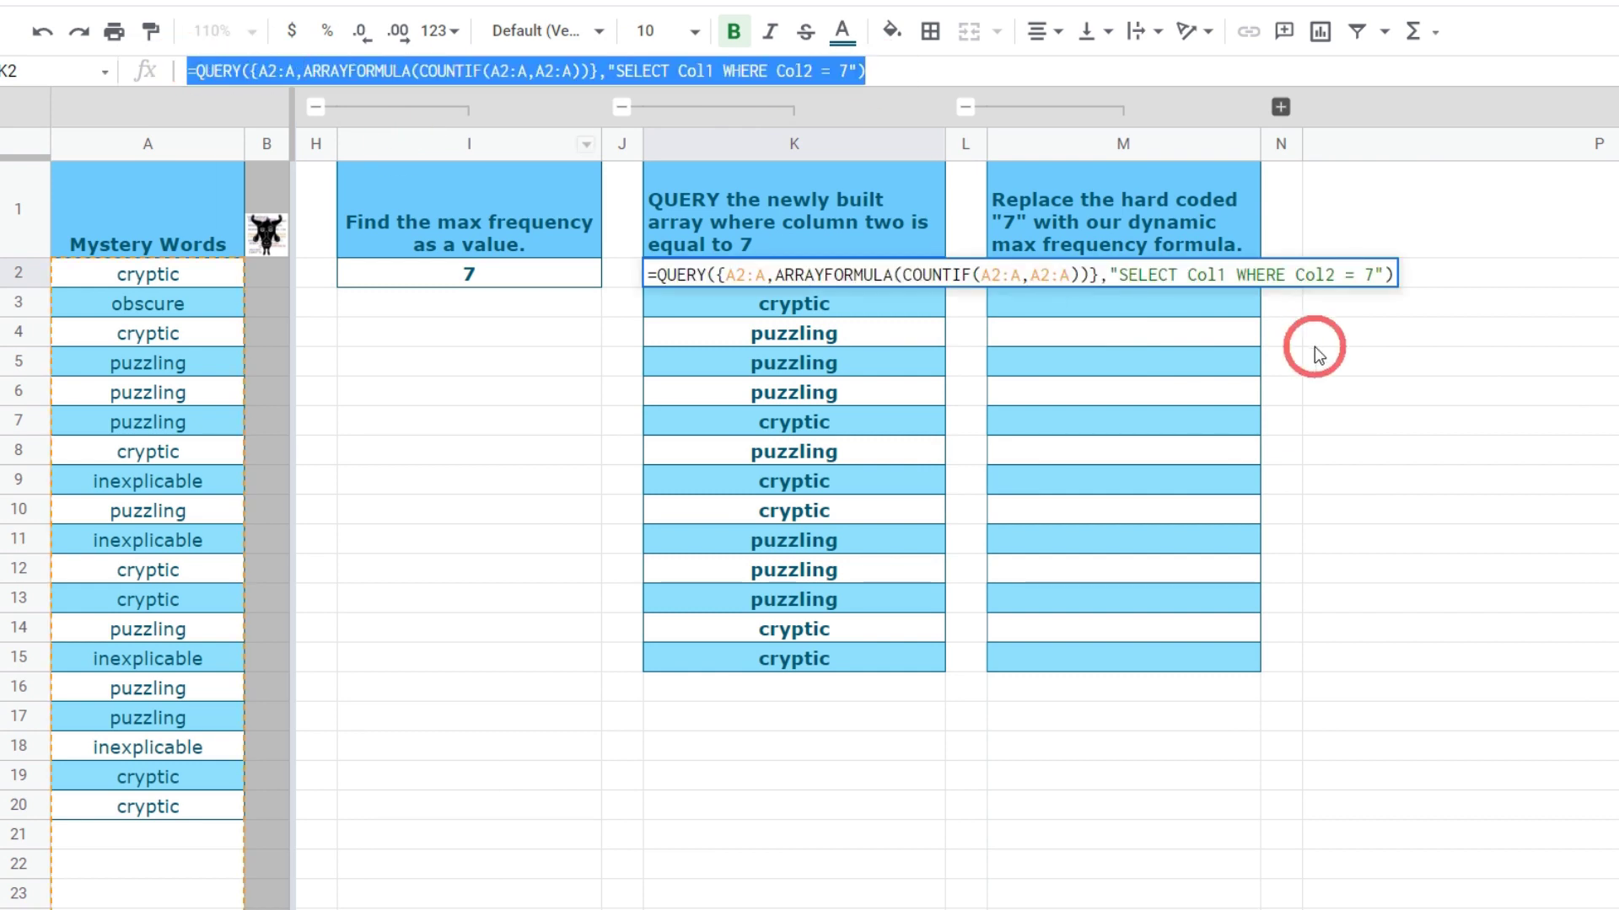
pyautogui.press('Tab')
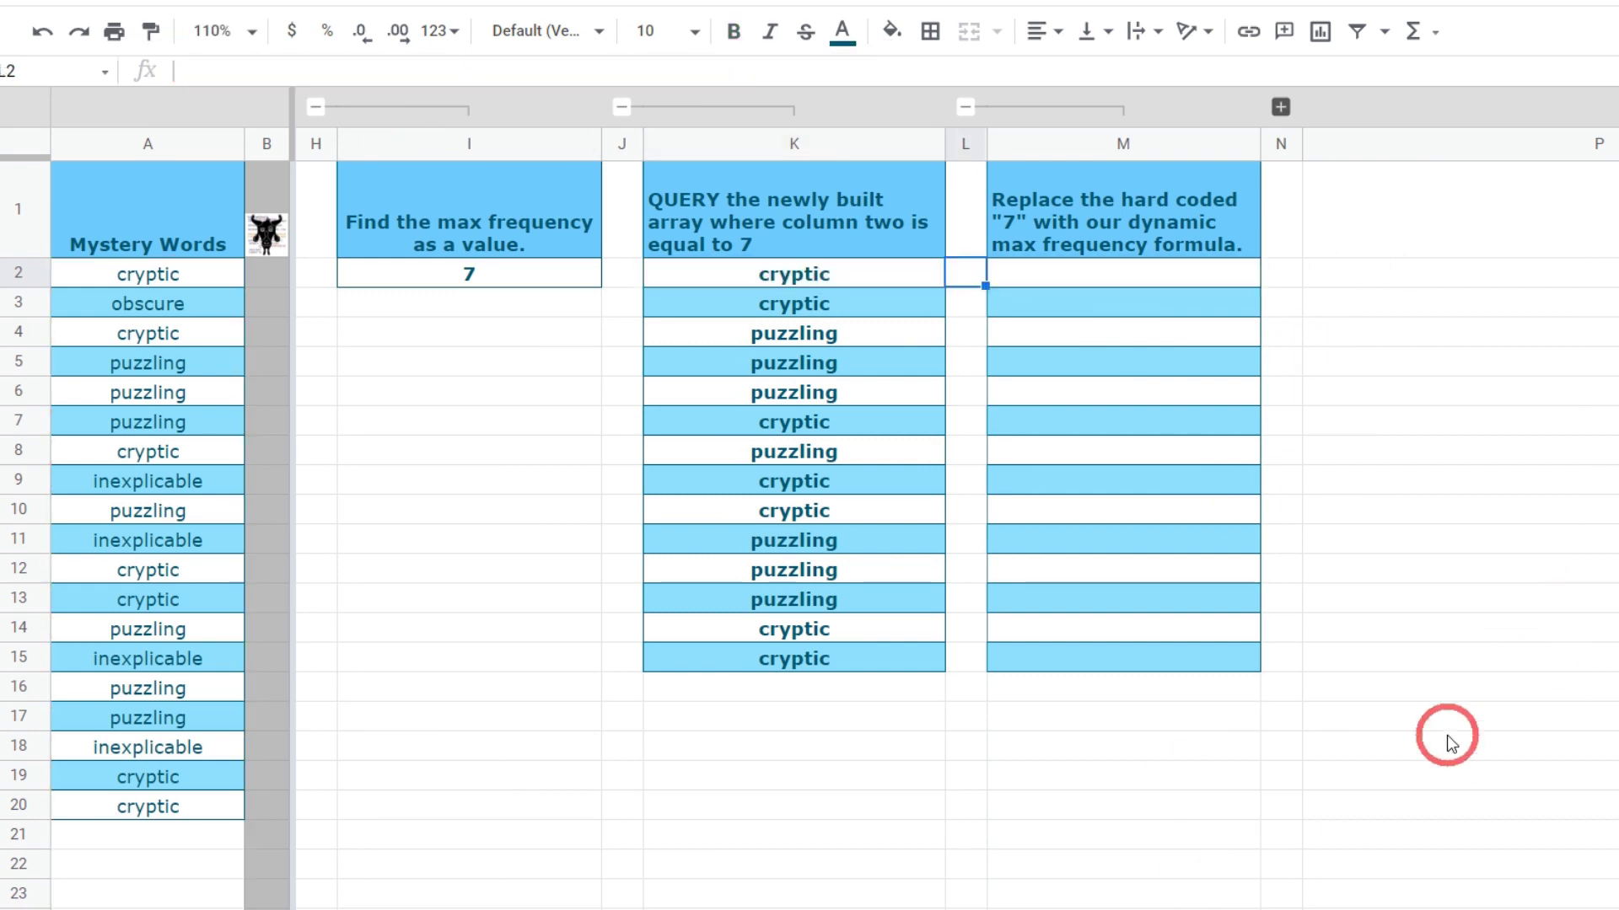
pyautogui.press('Tab')
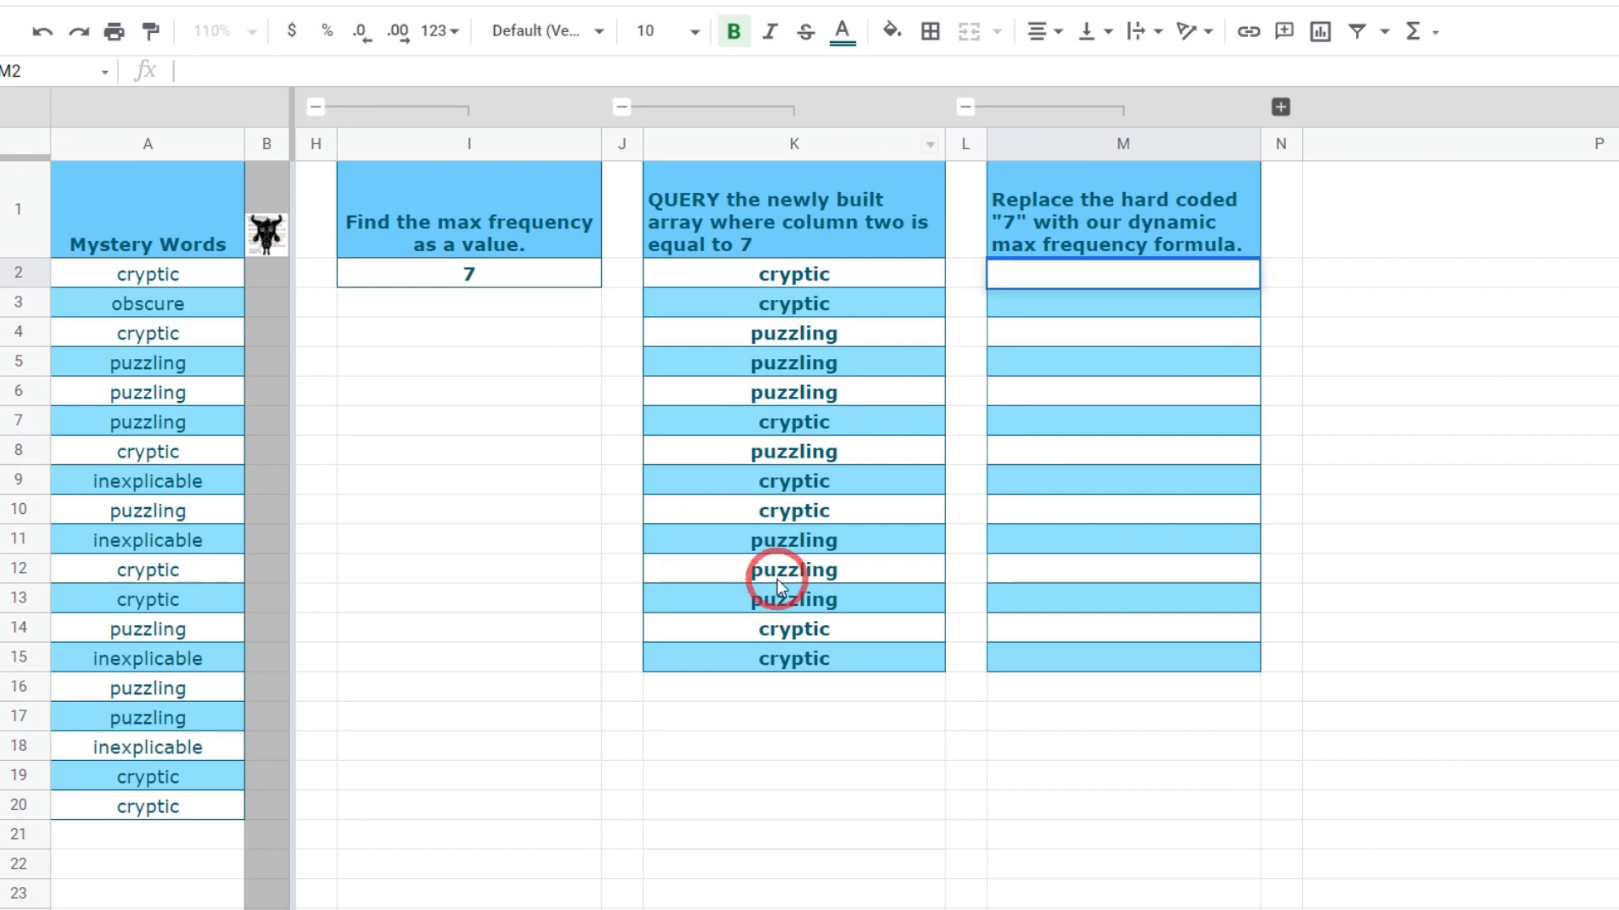
pyautogui.hotkey('ctrl', 'v')
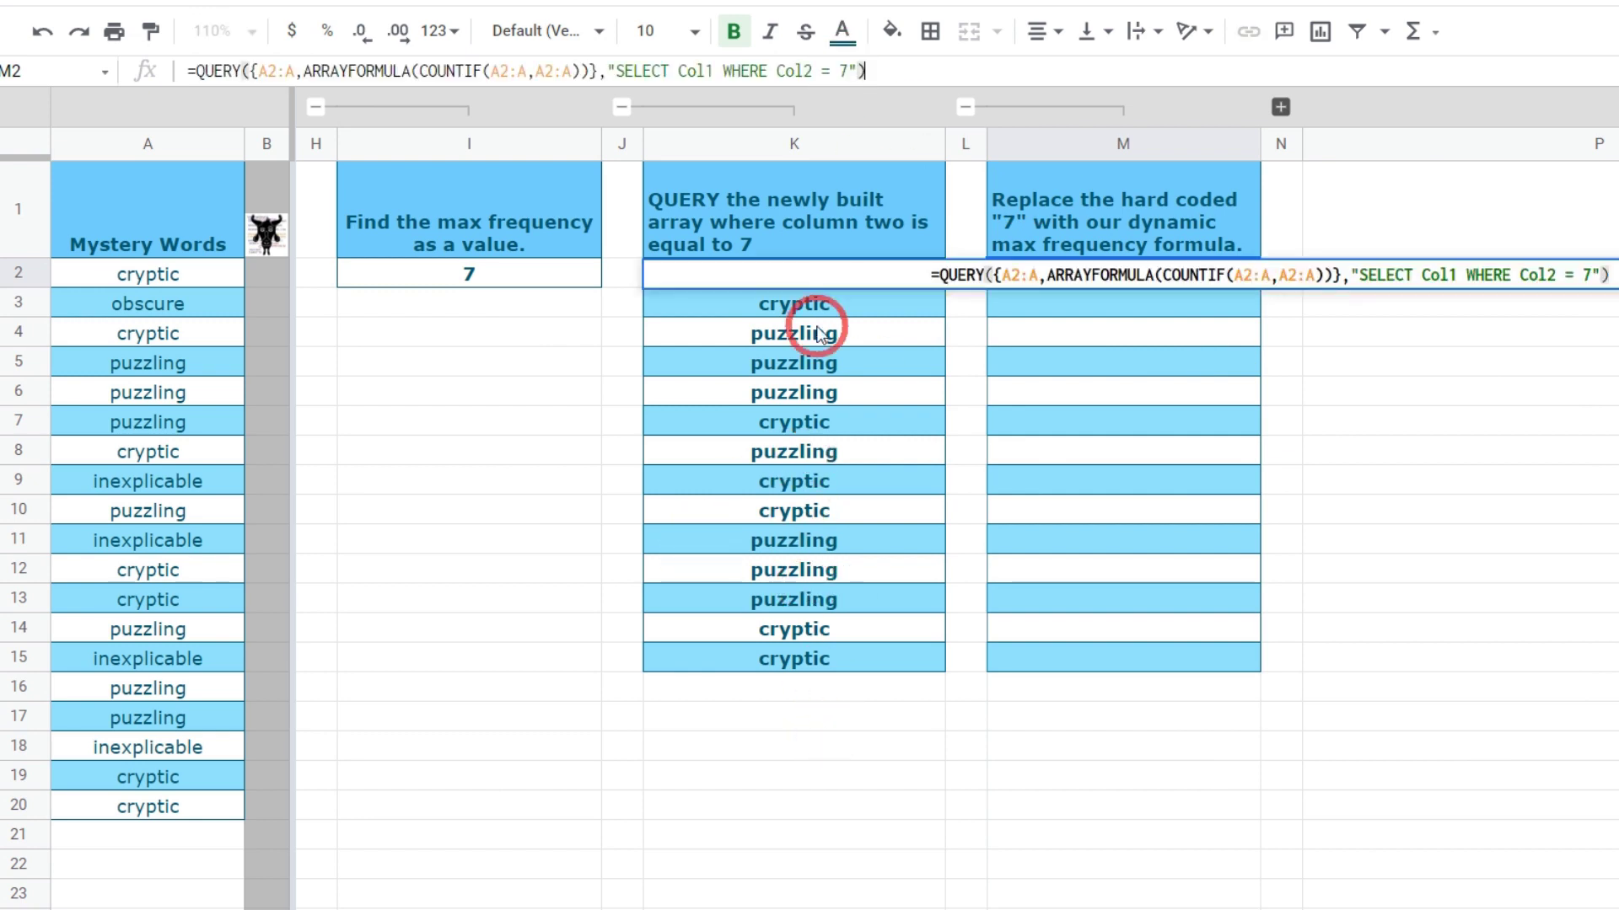
pyautogui.doubleClick(843, 71)
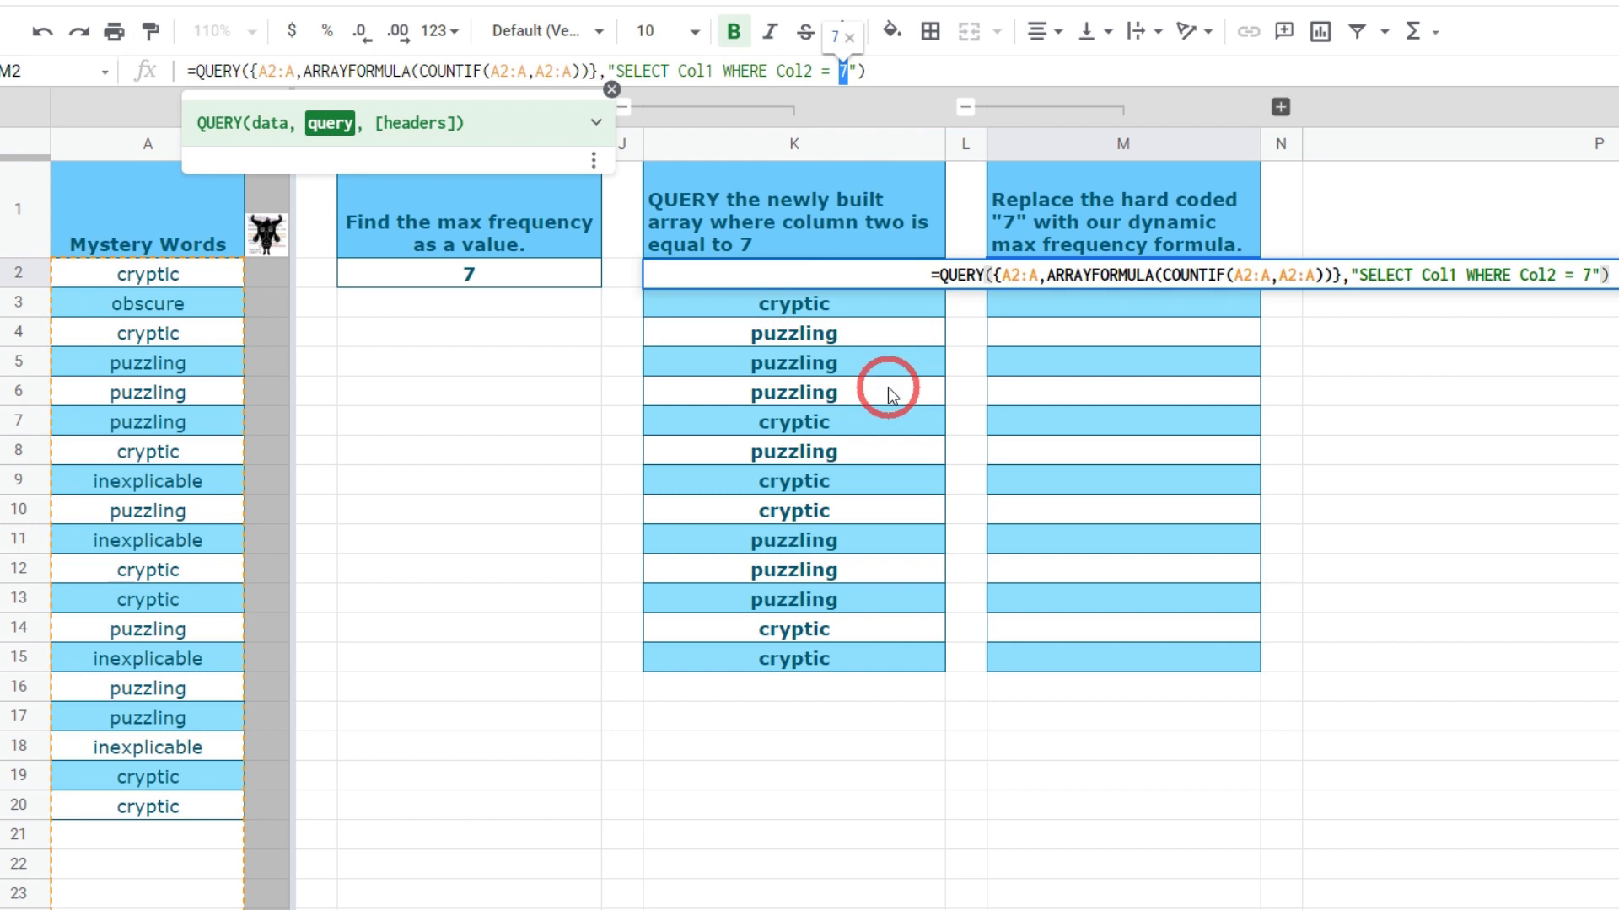
pyautogui.press('BackSpace')
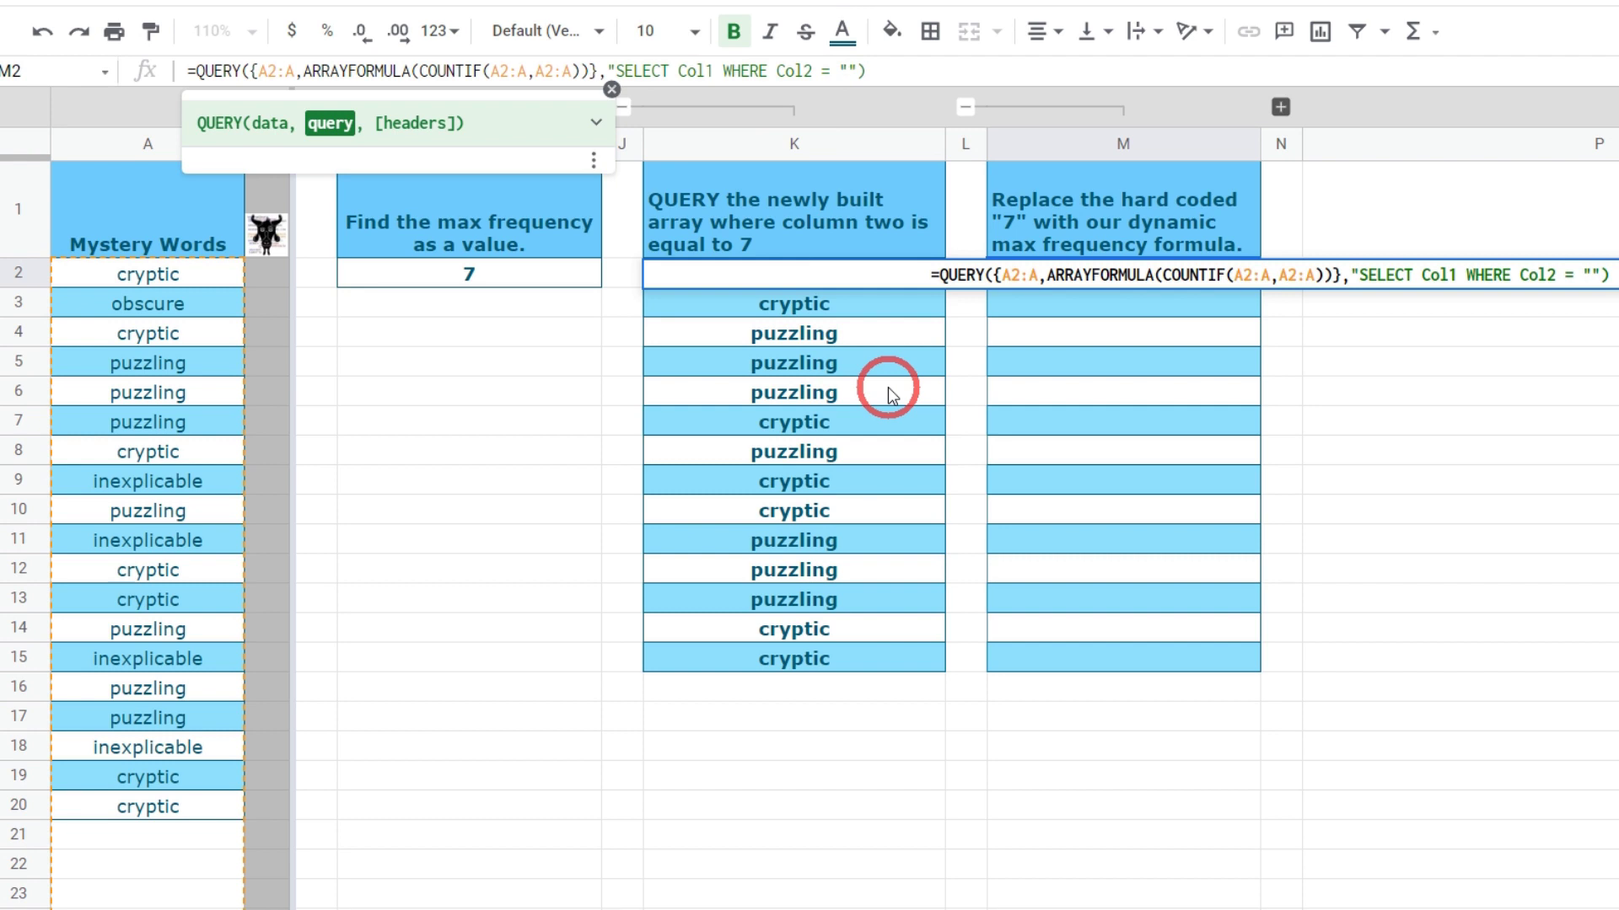
pyautogui.write('& &')
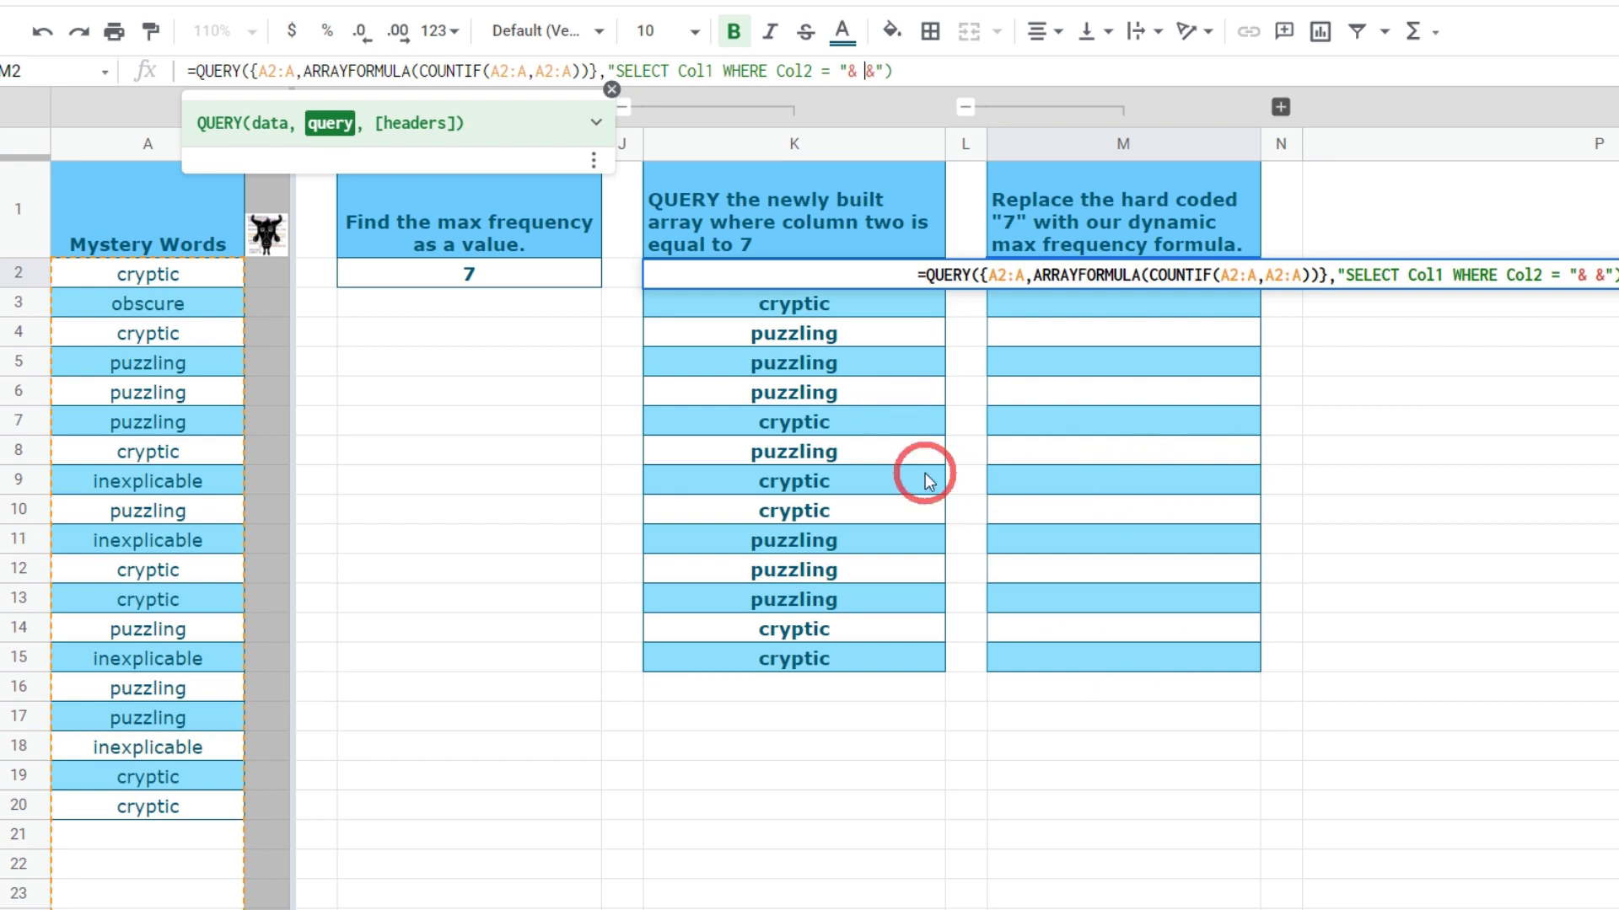
pyautogui.press('Tab')
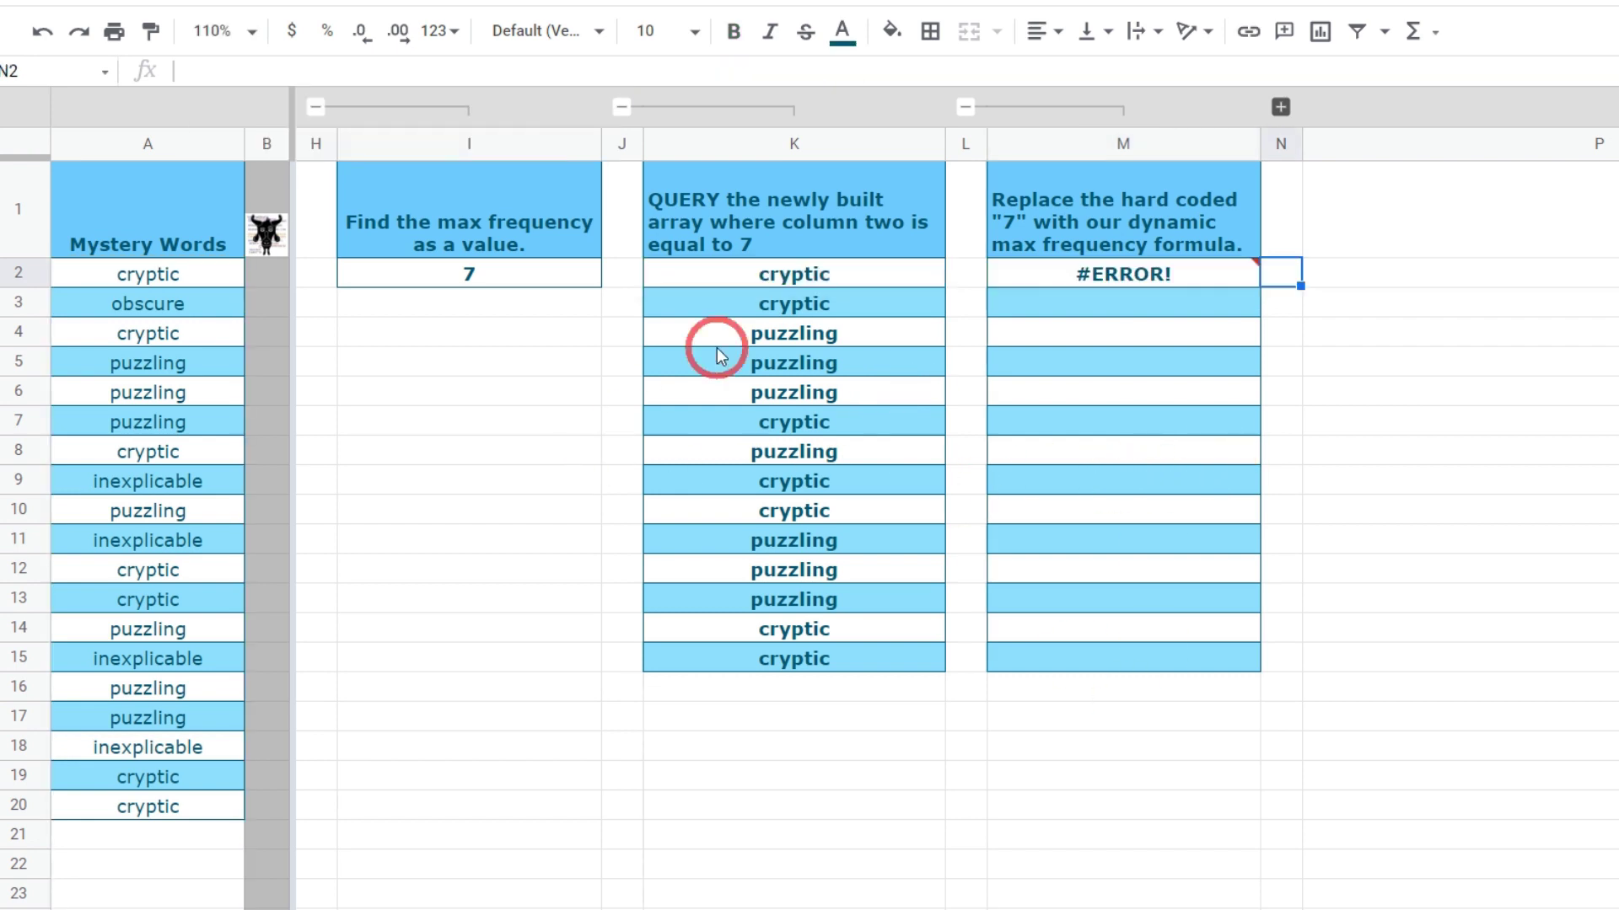
# - Insert I2's MAX(ARRAYFORMULA(COUNTIF(A2:A,A2:A))) formula between the ampersands in M2's query
pyautogui.click(495, 268)
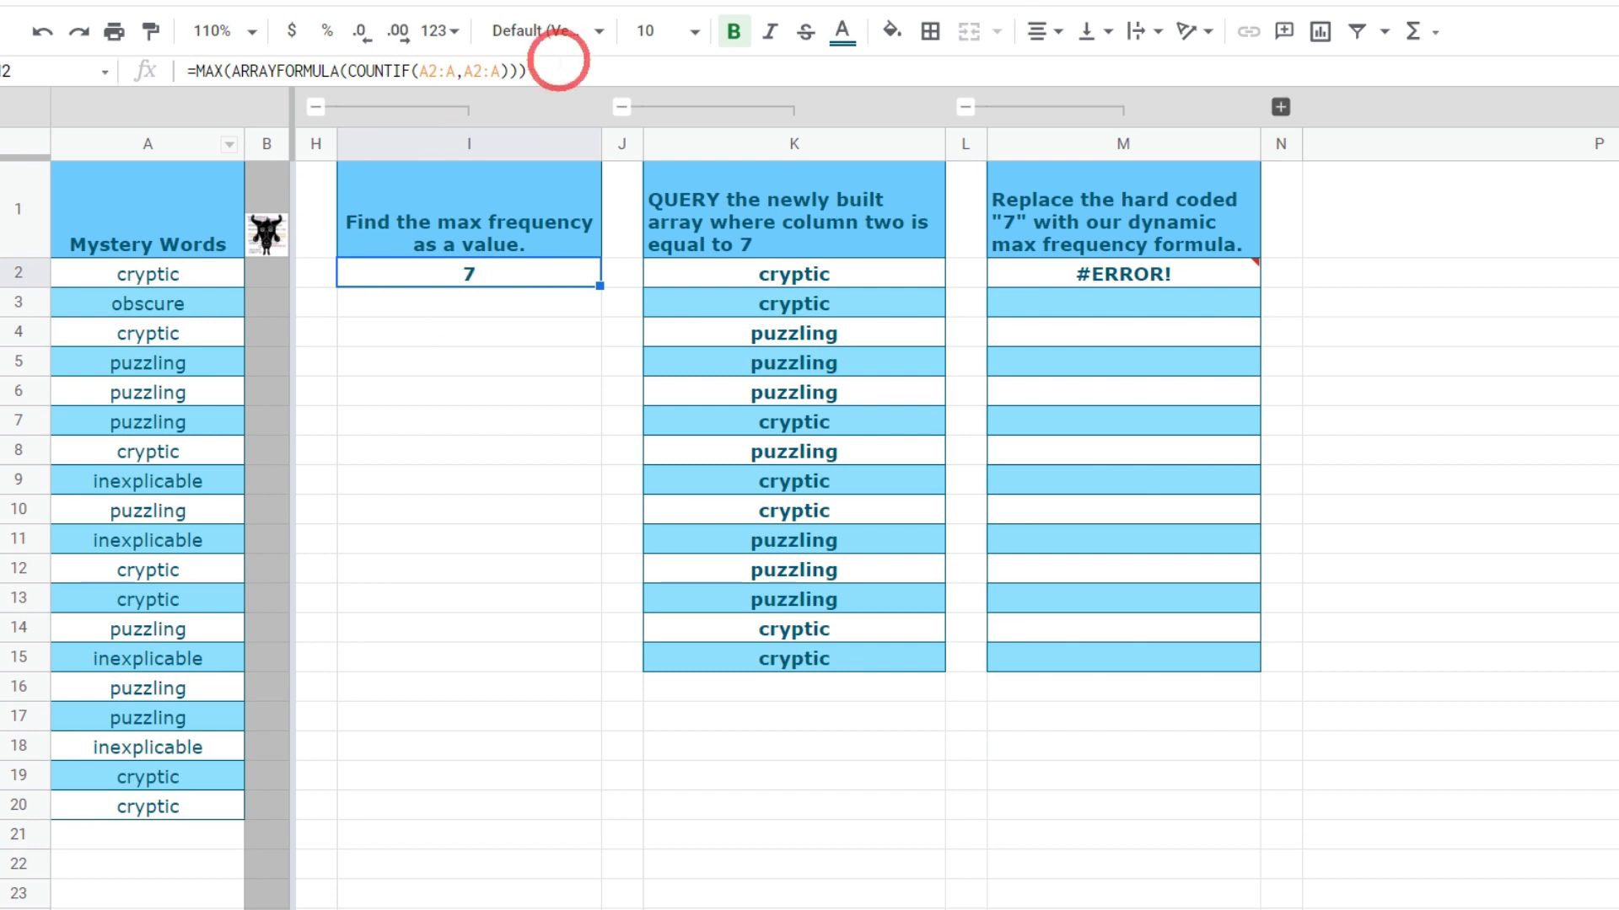
pyautogui.moveTo(522, 71); pyautogui.dragTo(196, 69)
pyautogui.hotkey('ctrl', 'c')
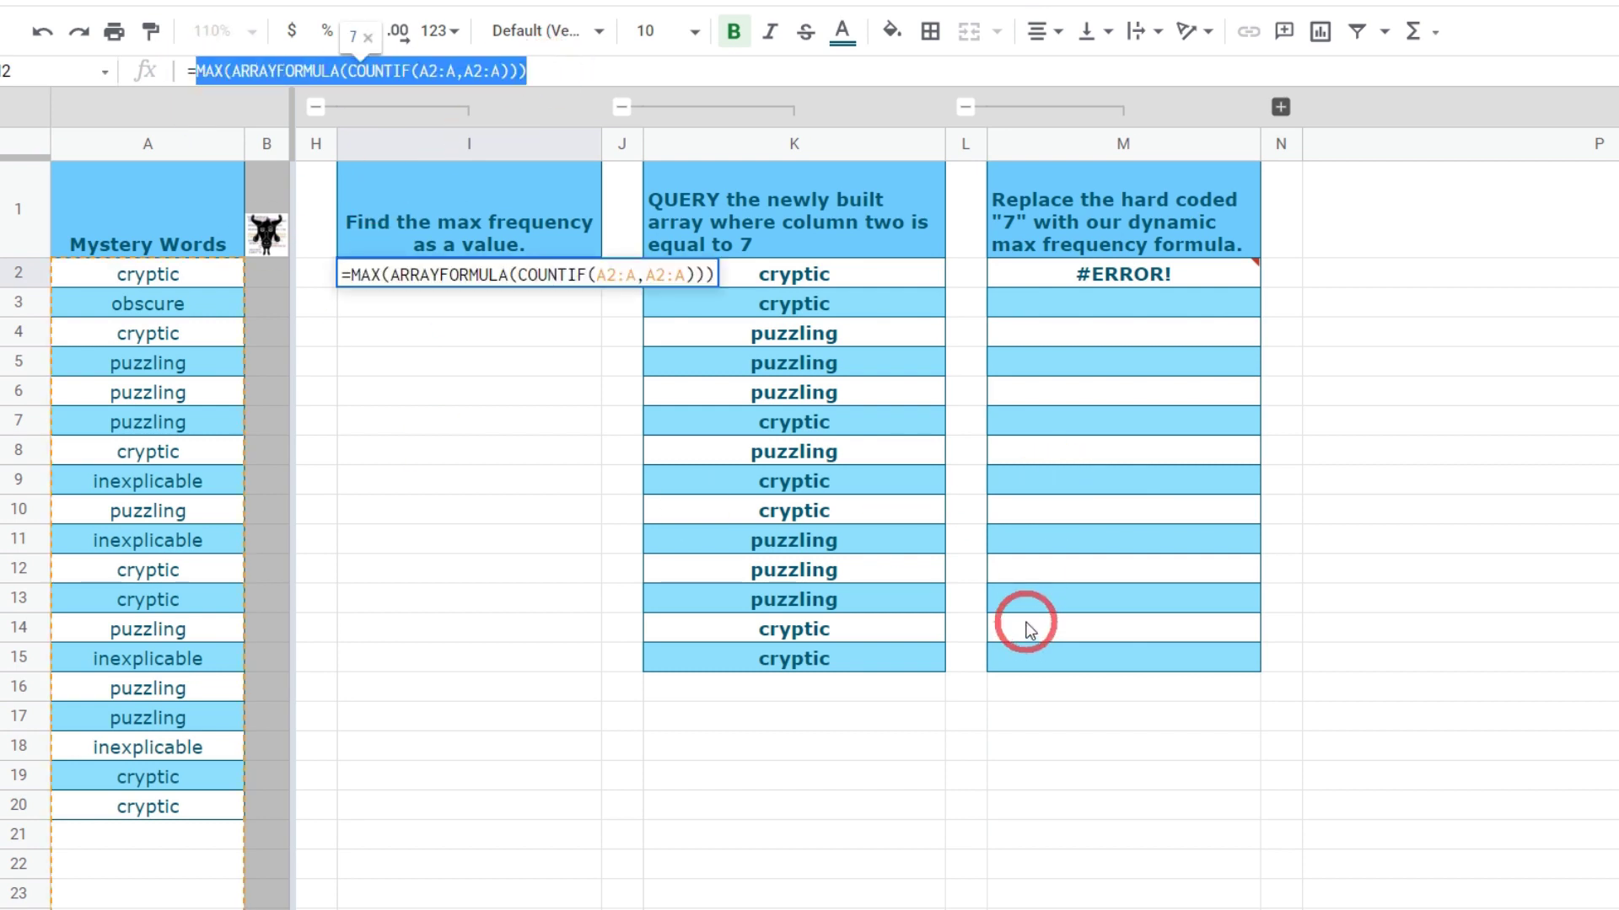
pyautogui.press('Tab')
pyautogui.press('Tab')
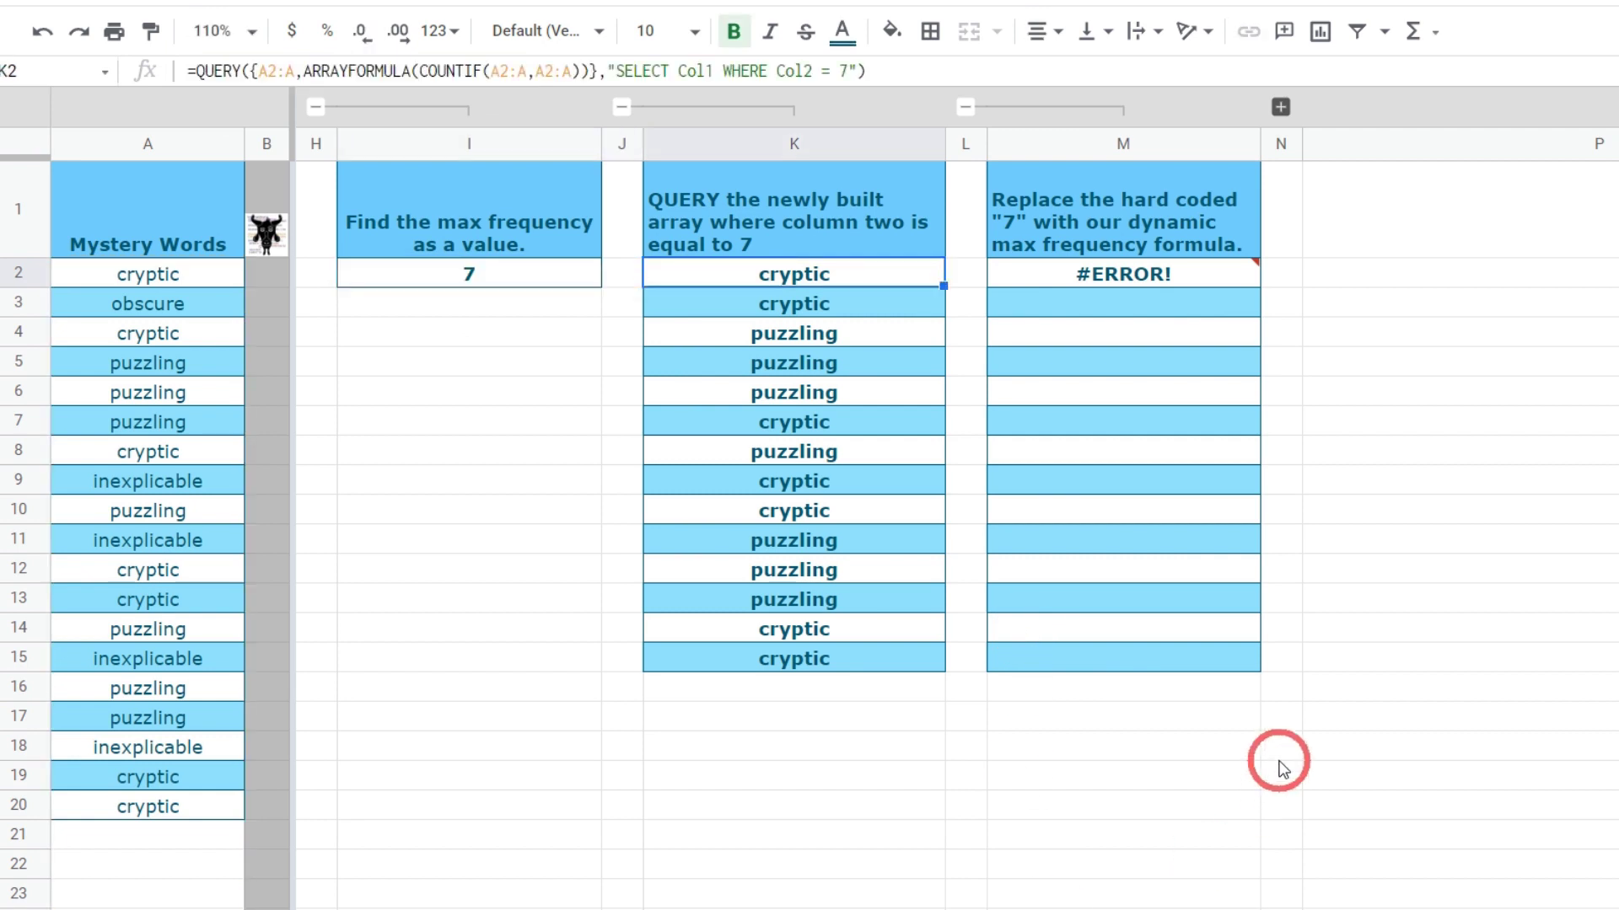
pyautogui.press('Tab')
pyautogui.press('Tab')
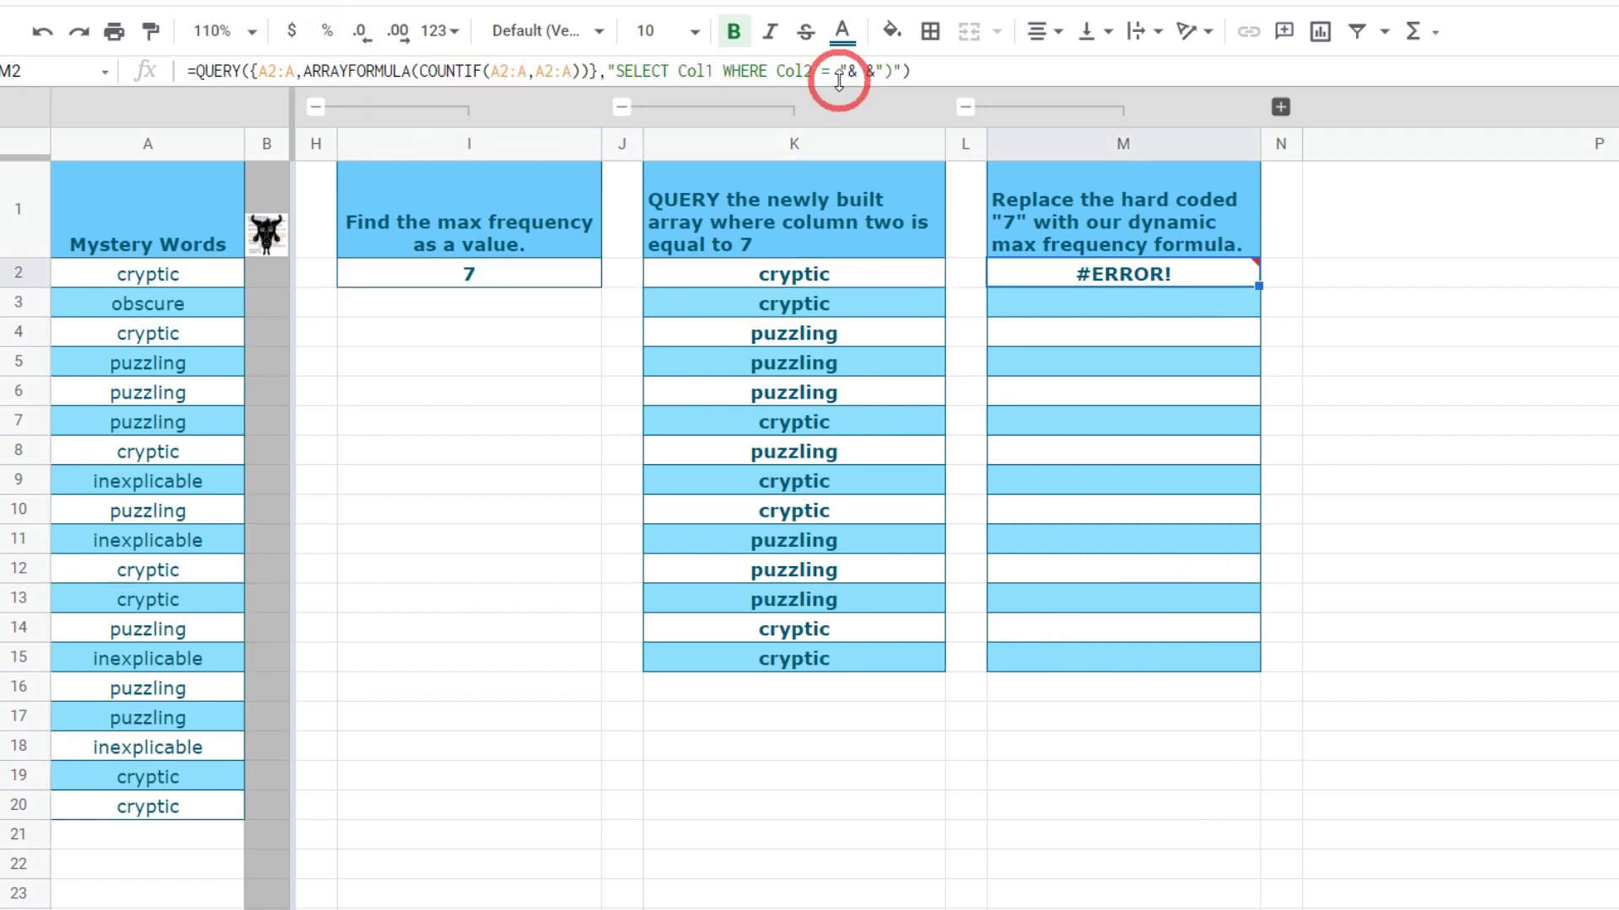
pyautogui.click(839, 78)
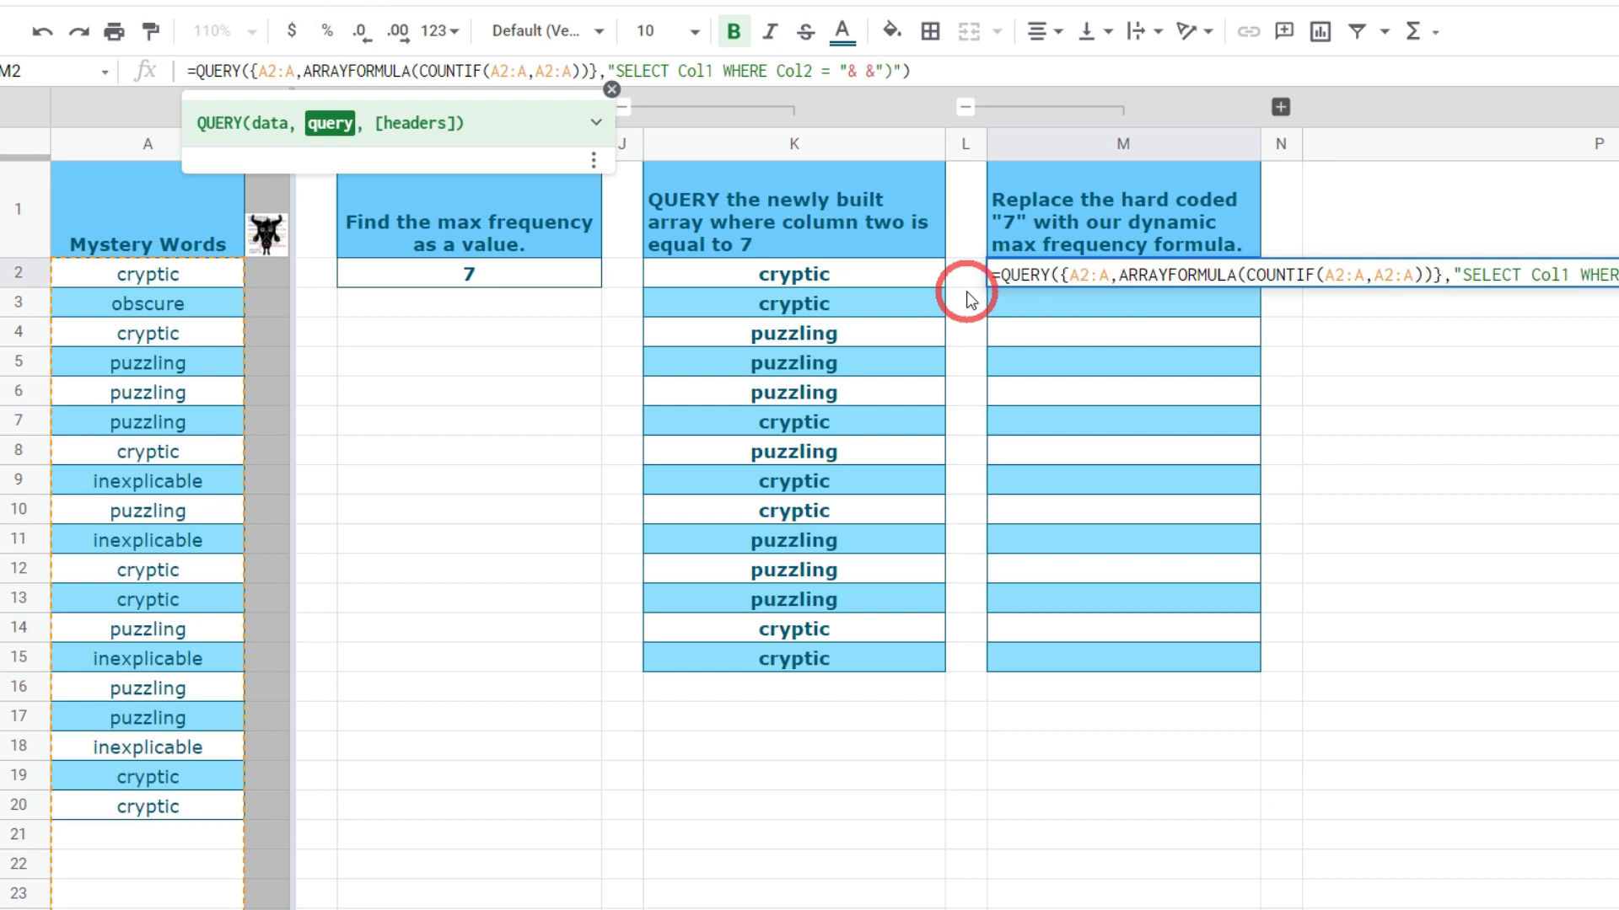
pyautogui.hotkey('ctrl', 'v')
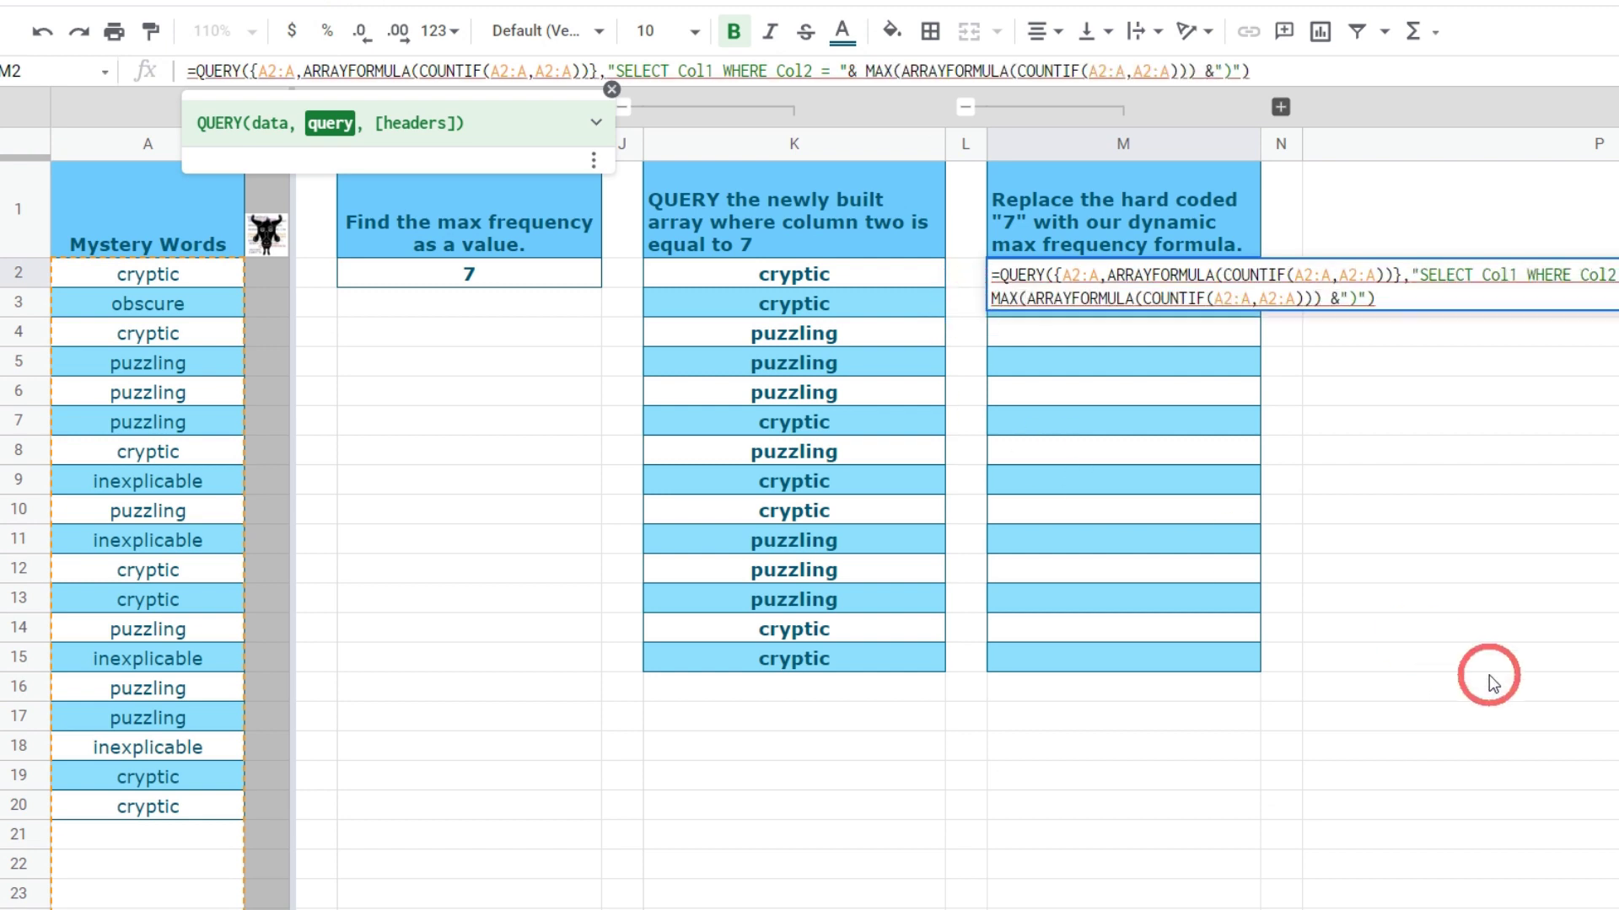
pyautogui.press('Return')
pyautogui.click(1173, 335)
# - Remove the stray parenthesis inside M2's final quotes so it lists cryptic and puzzling
pyautogui.click(1192, 278)
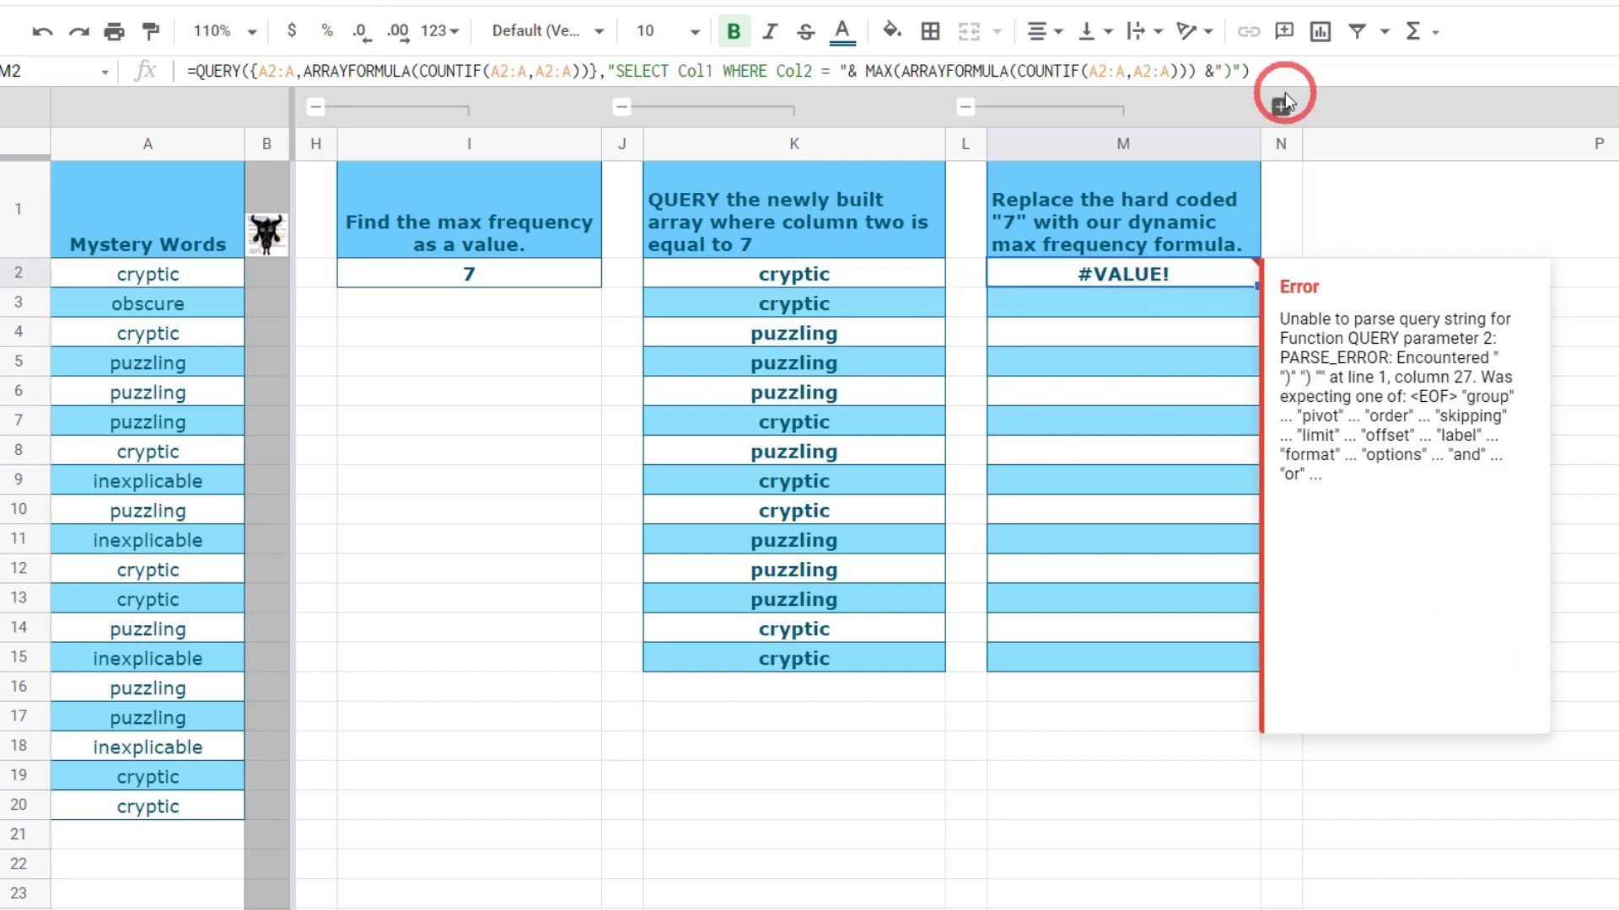
pyautogui.click(1233, 71)
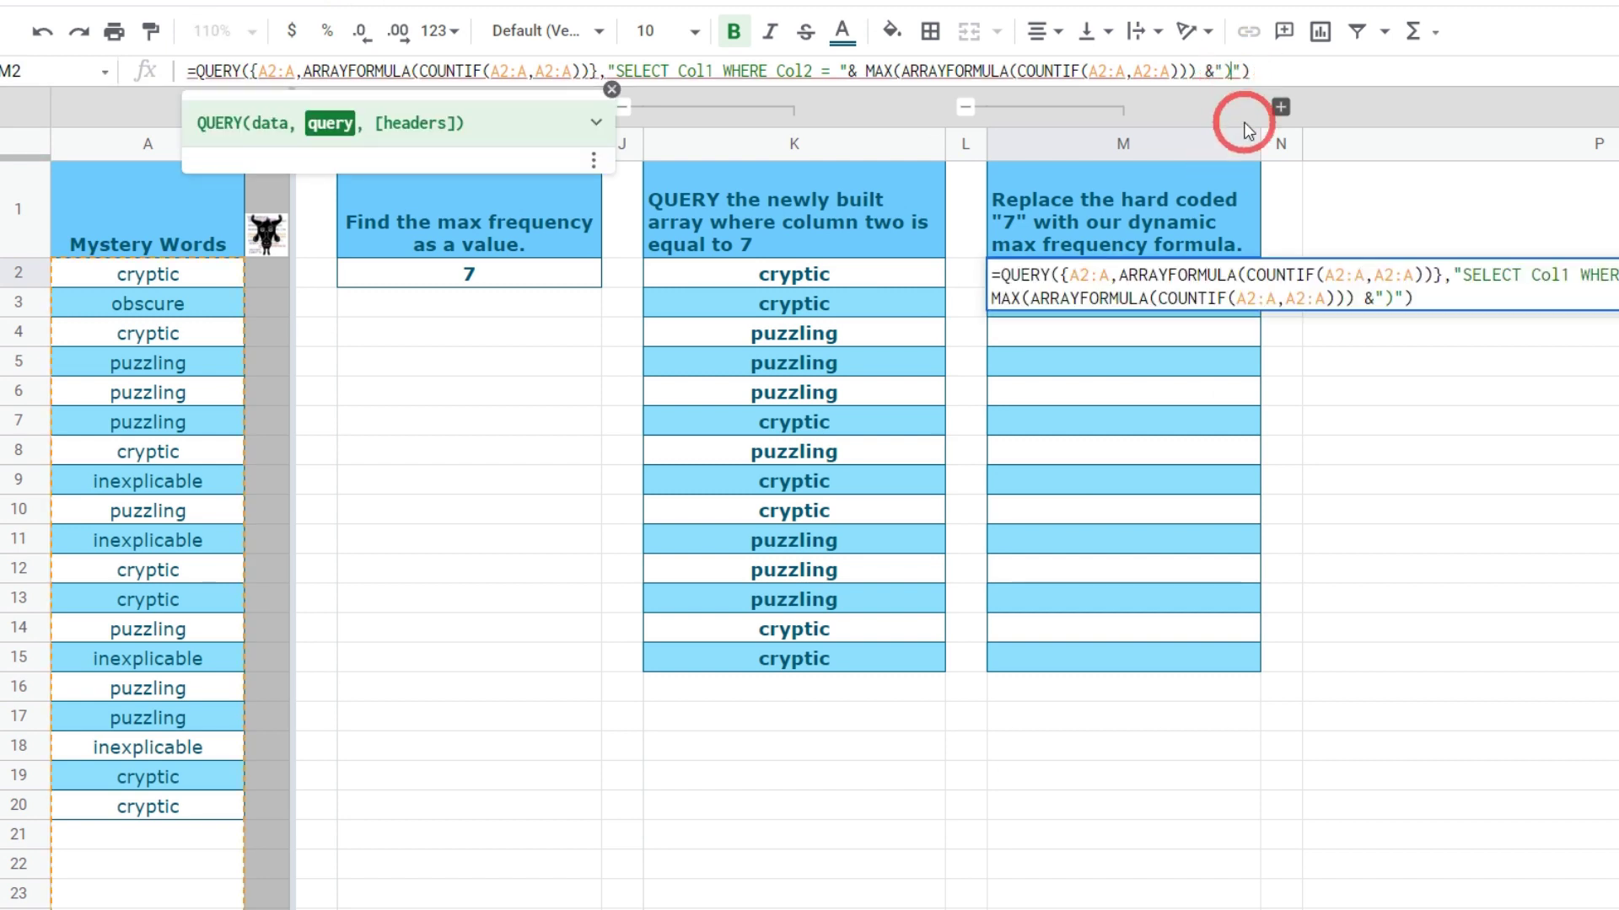
pyautogui.press('BackSpace')
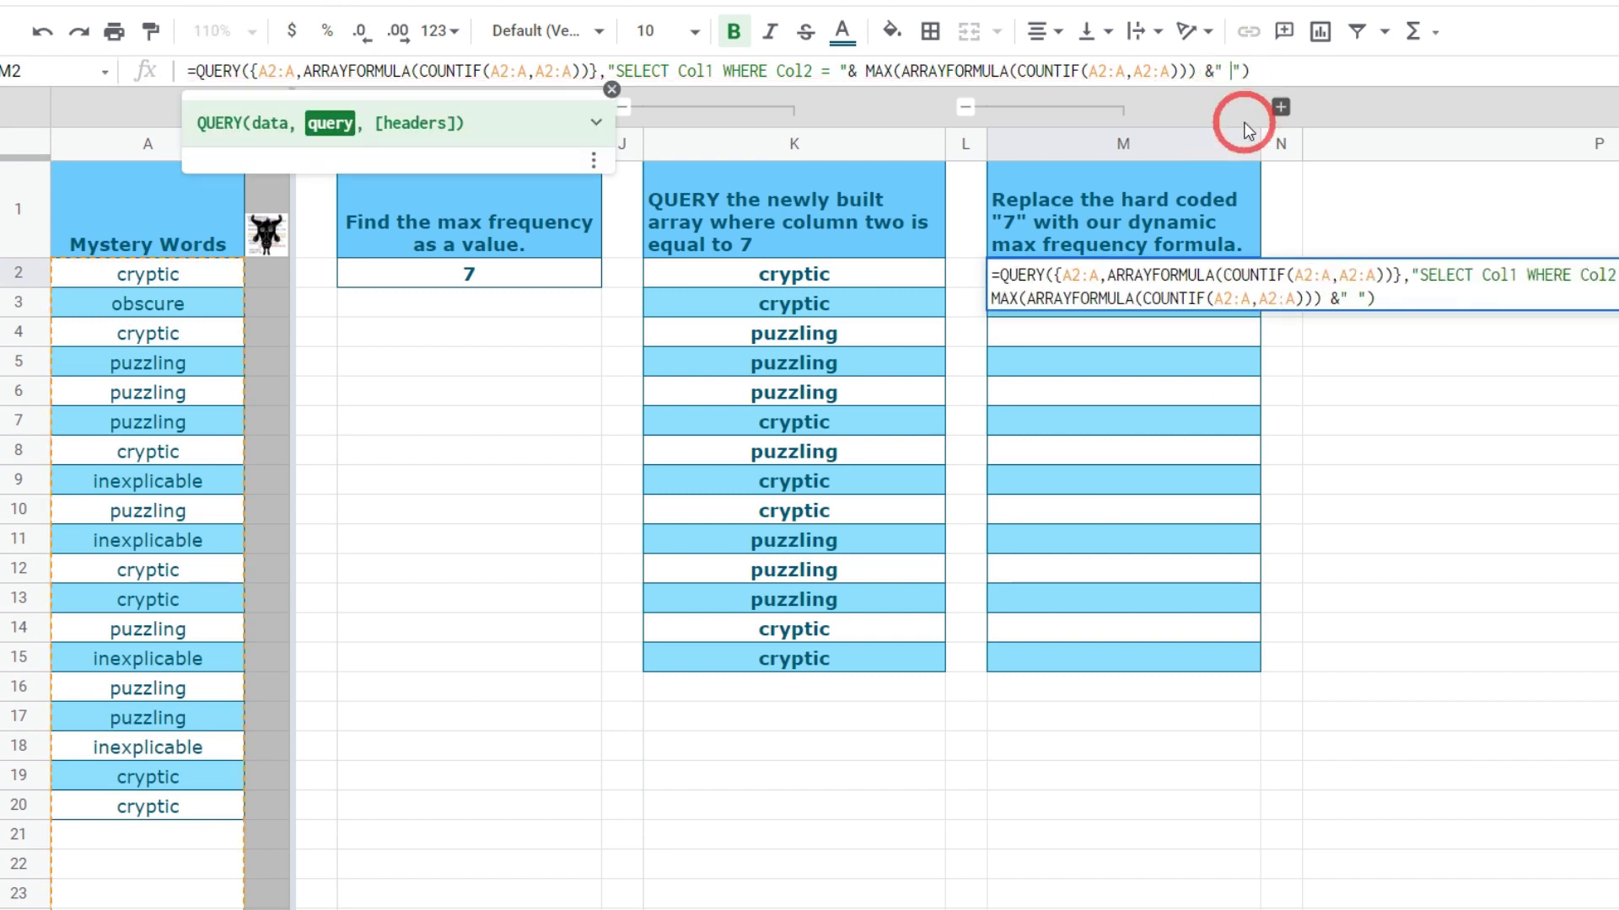
pyautogui.press('Right')
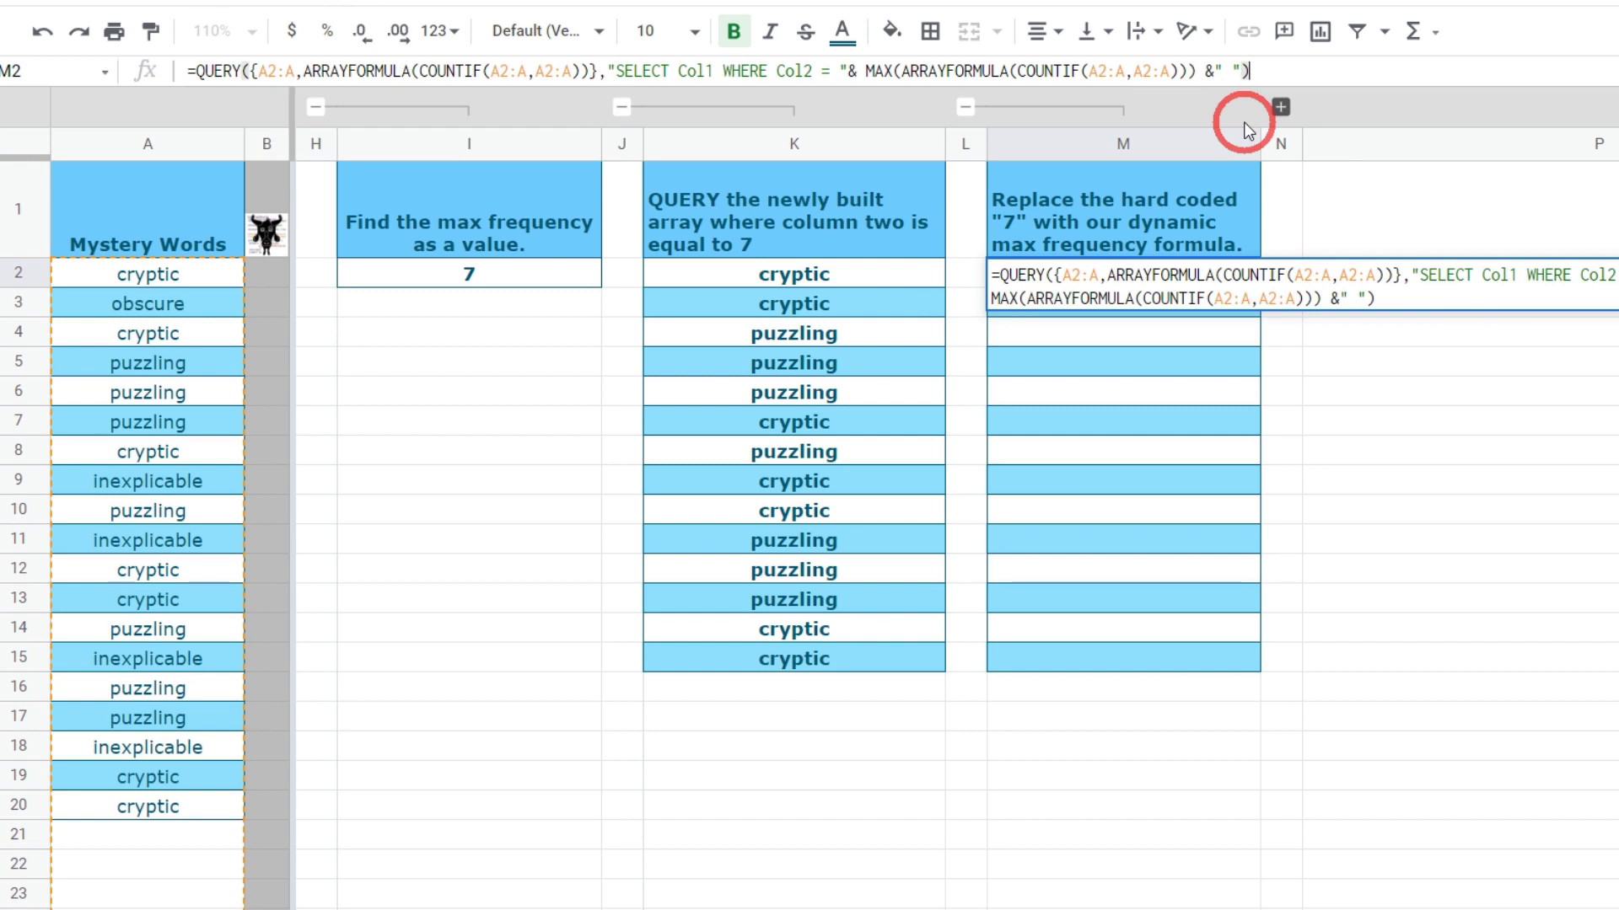
pyautogui.press('Tab')
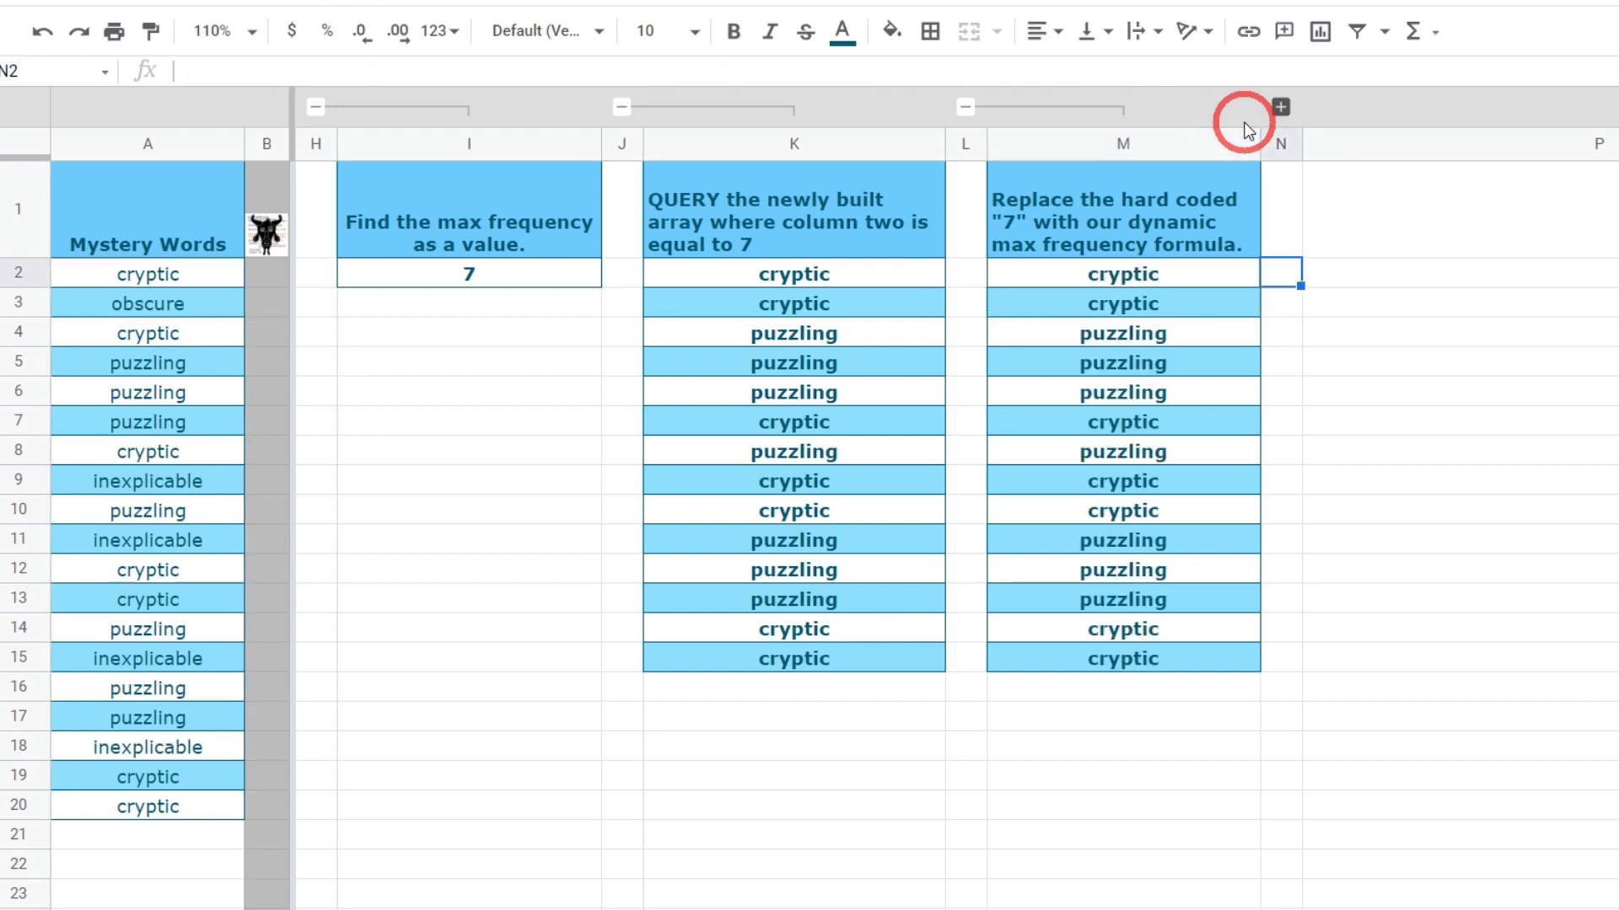
pyautogui.click(1138, 274)
pyautogui.hscroll(-5, 504, 614)
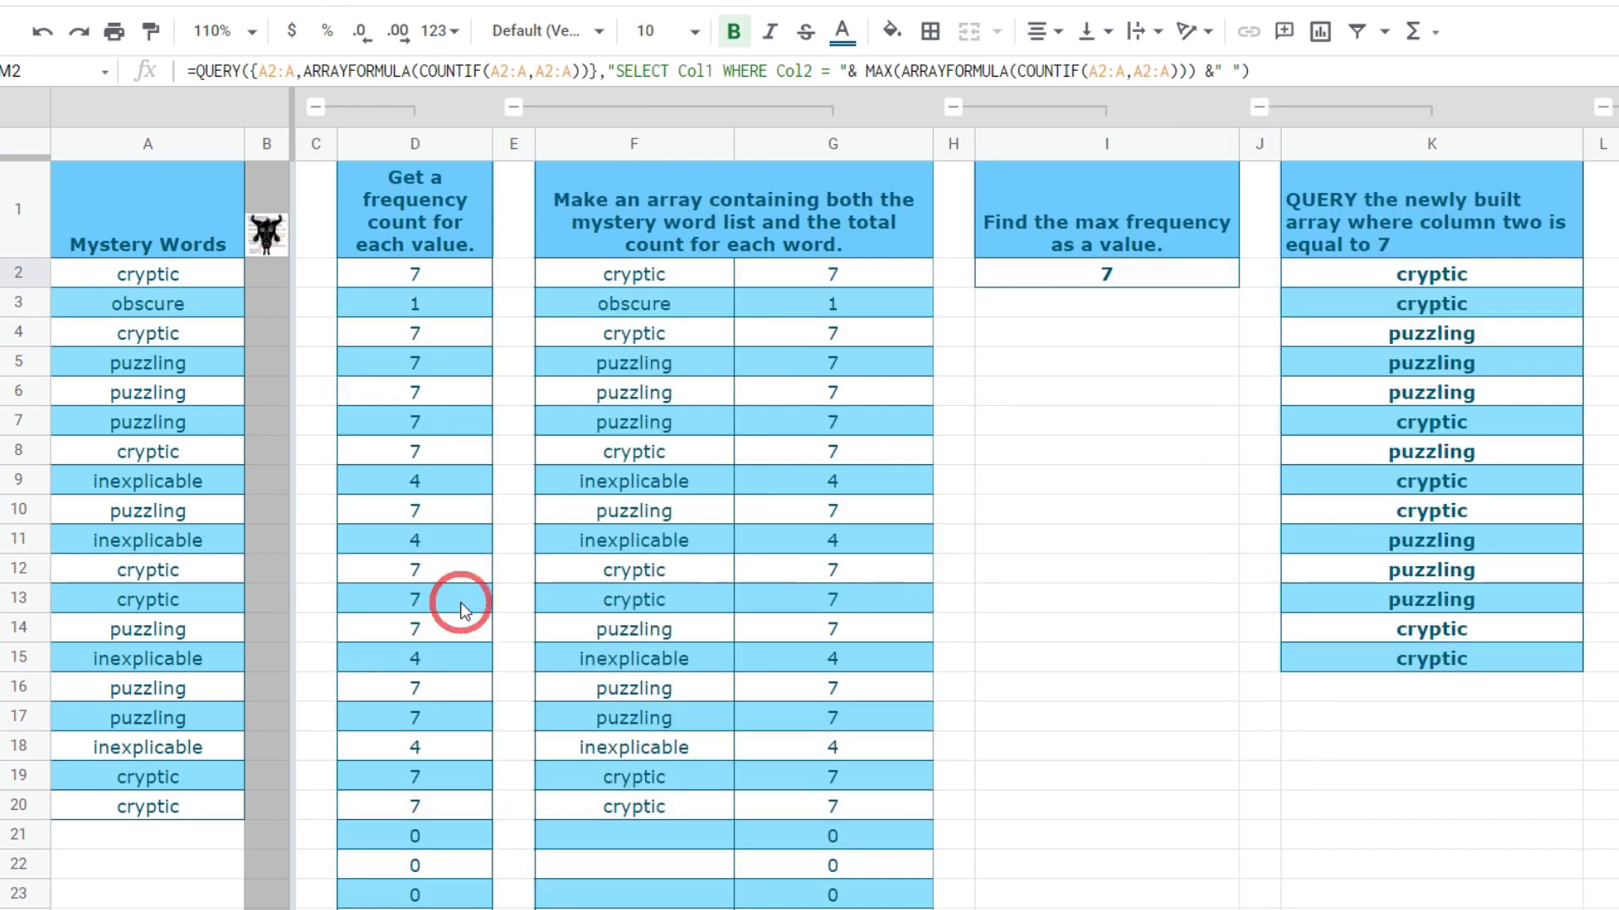
pyautogui.click(160, 833)
pyautogui.write('puzzling')
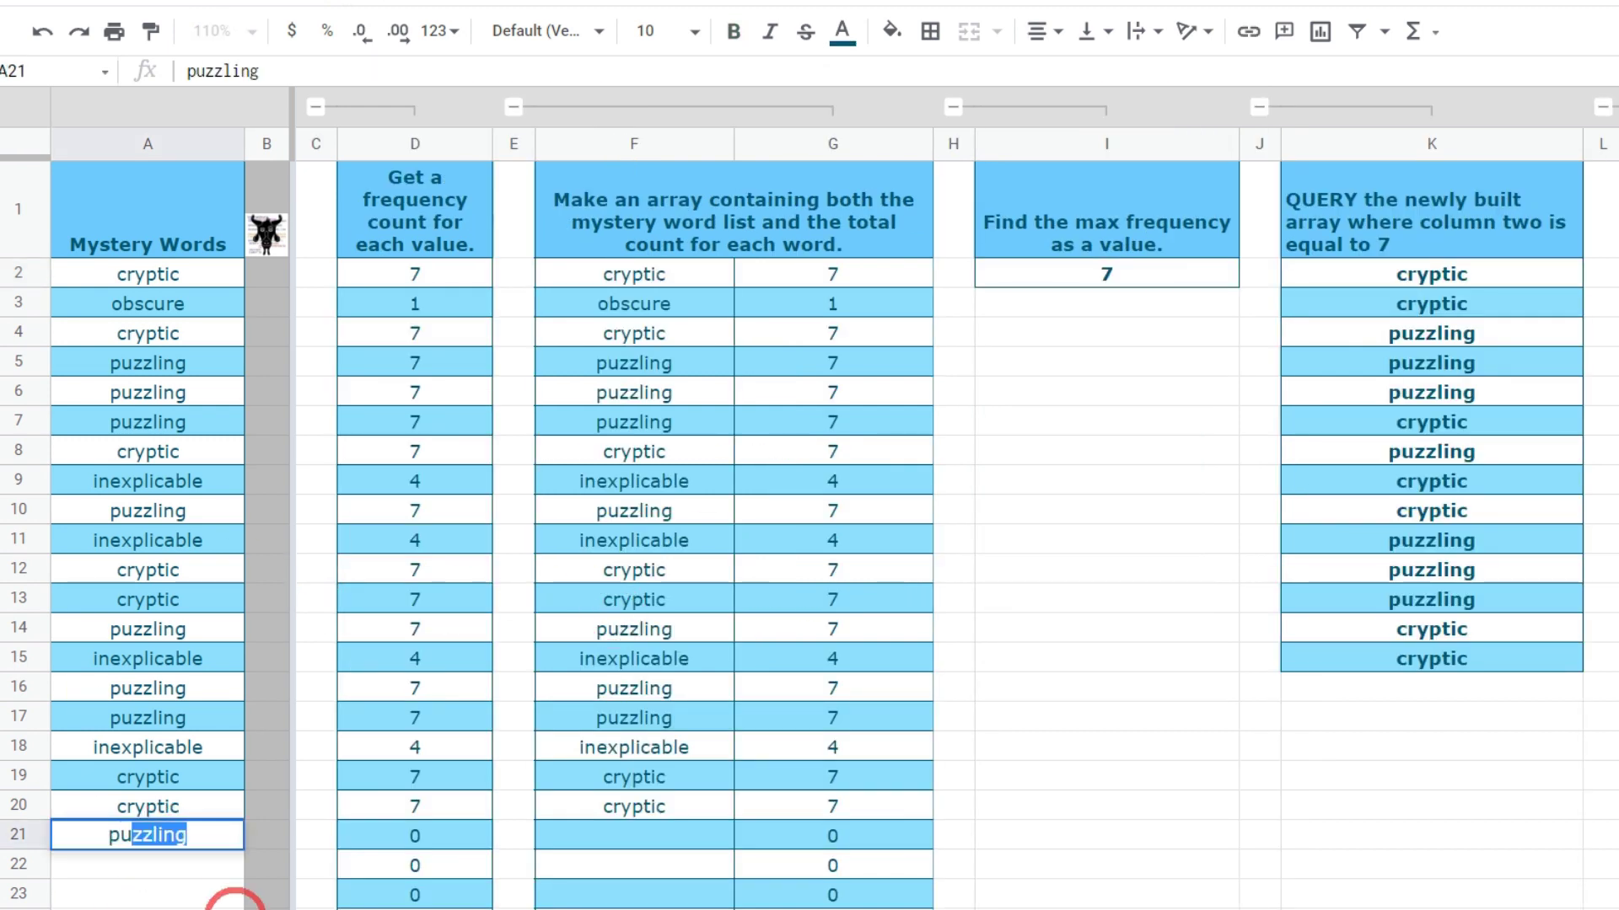
pyautogui.press('Tab')
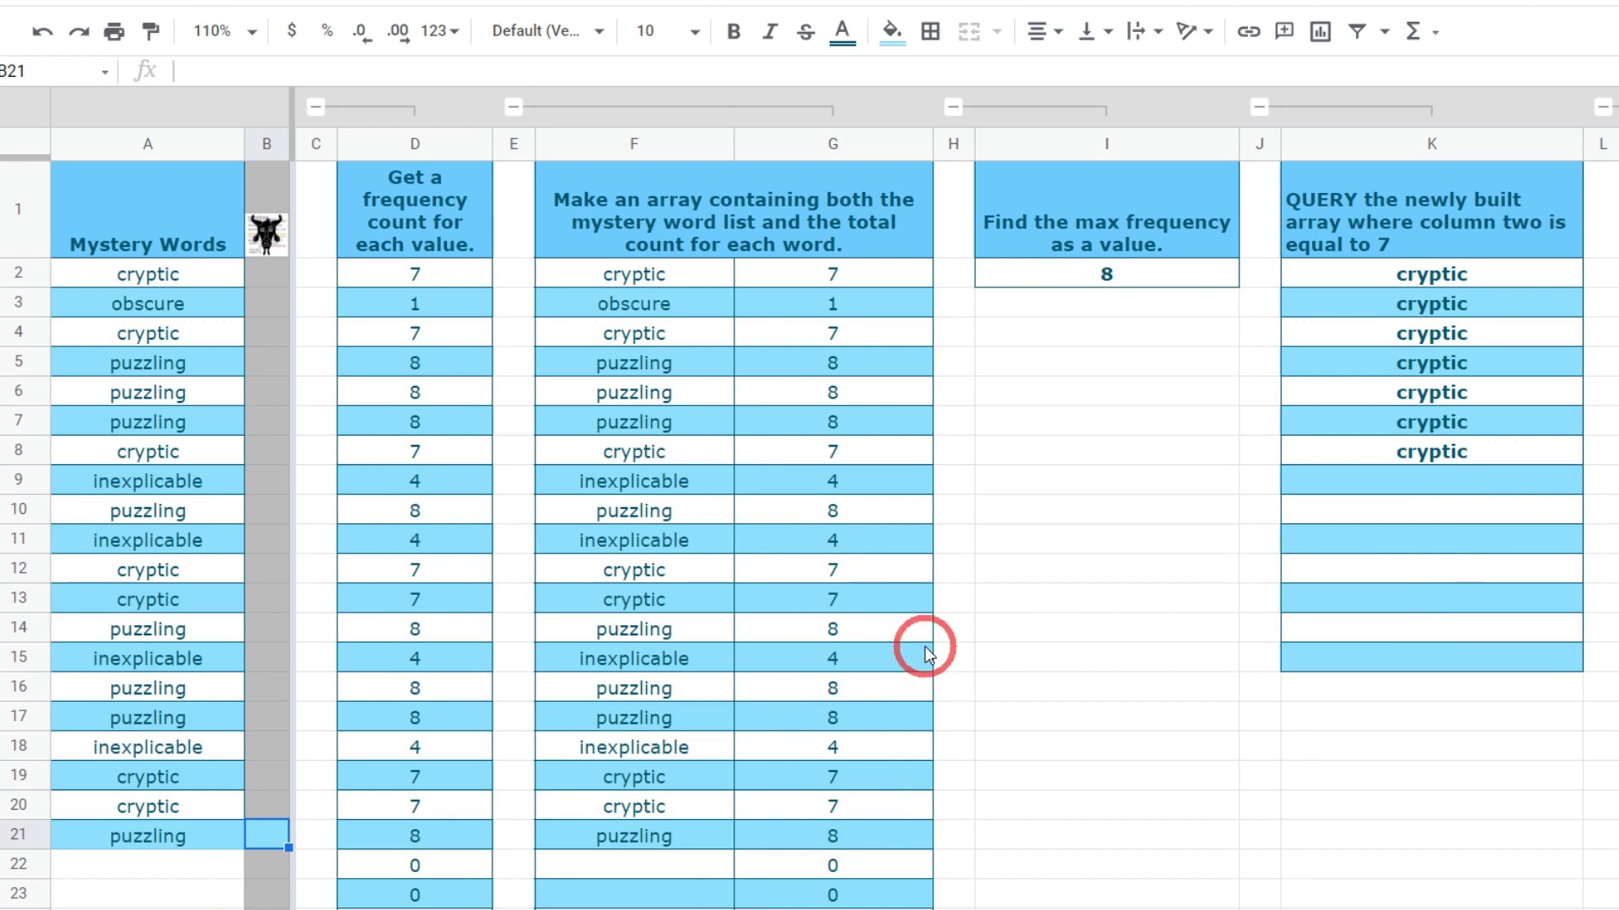
pyautogui.hscroll(5, 1192, 477)
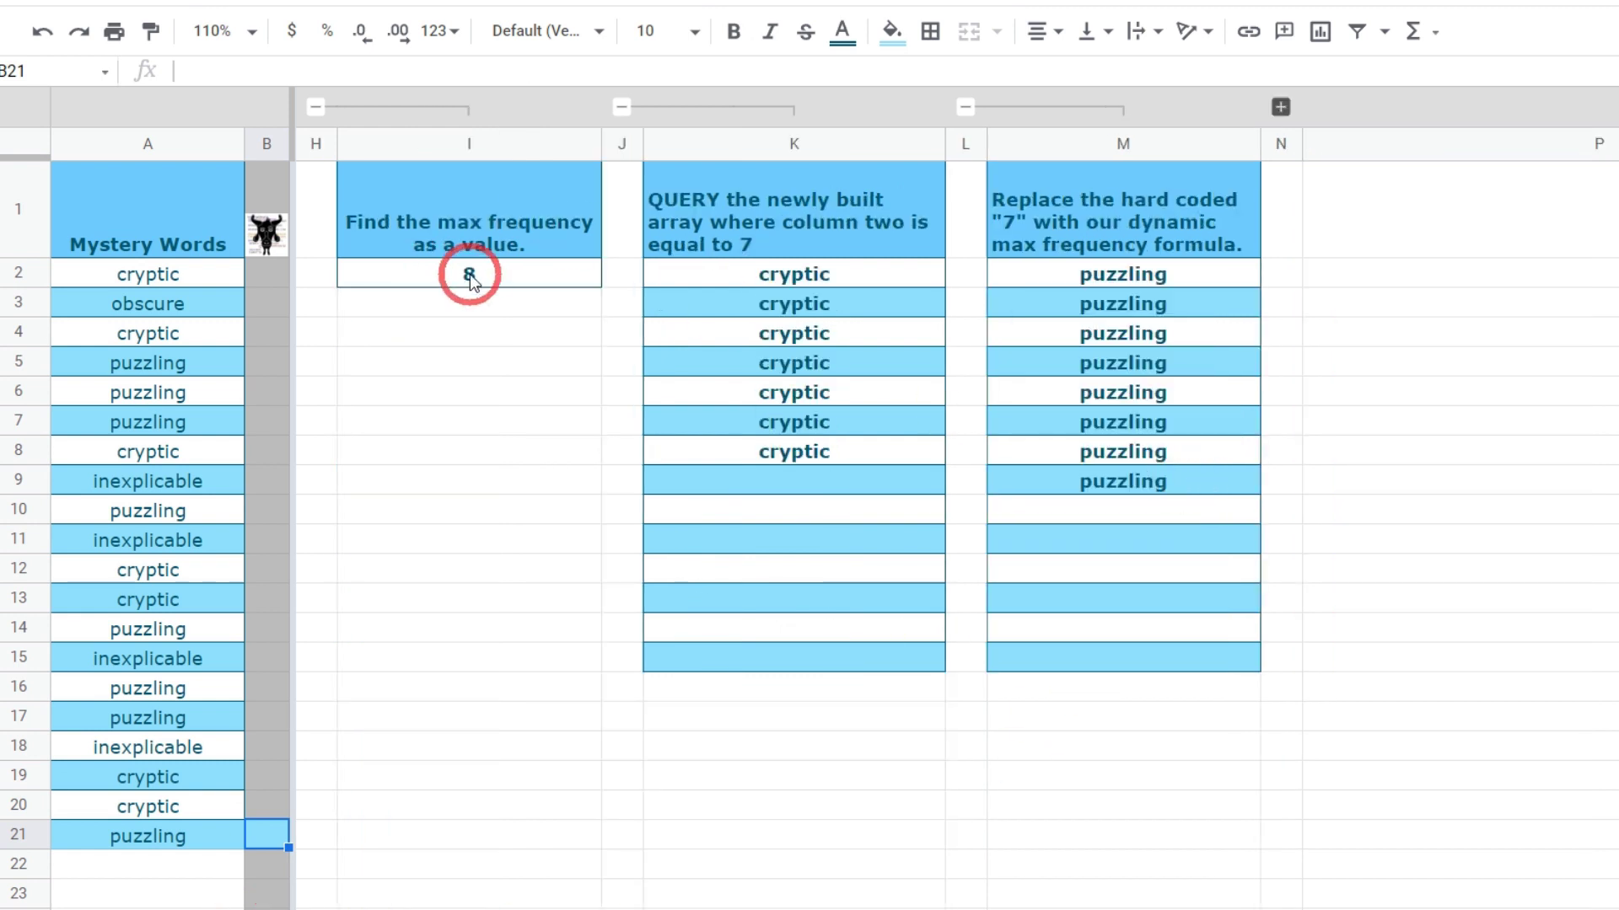
pyautogui.click(833, 276)
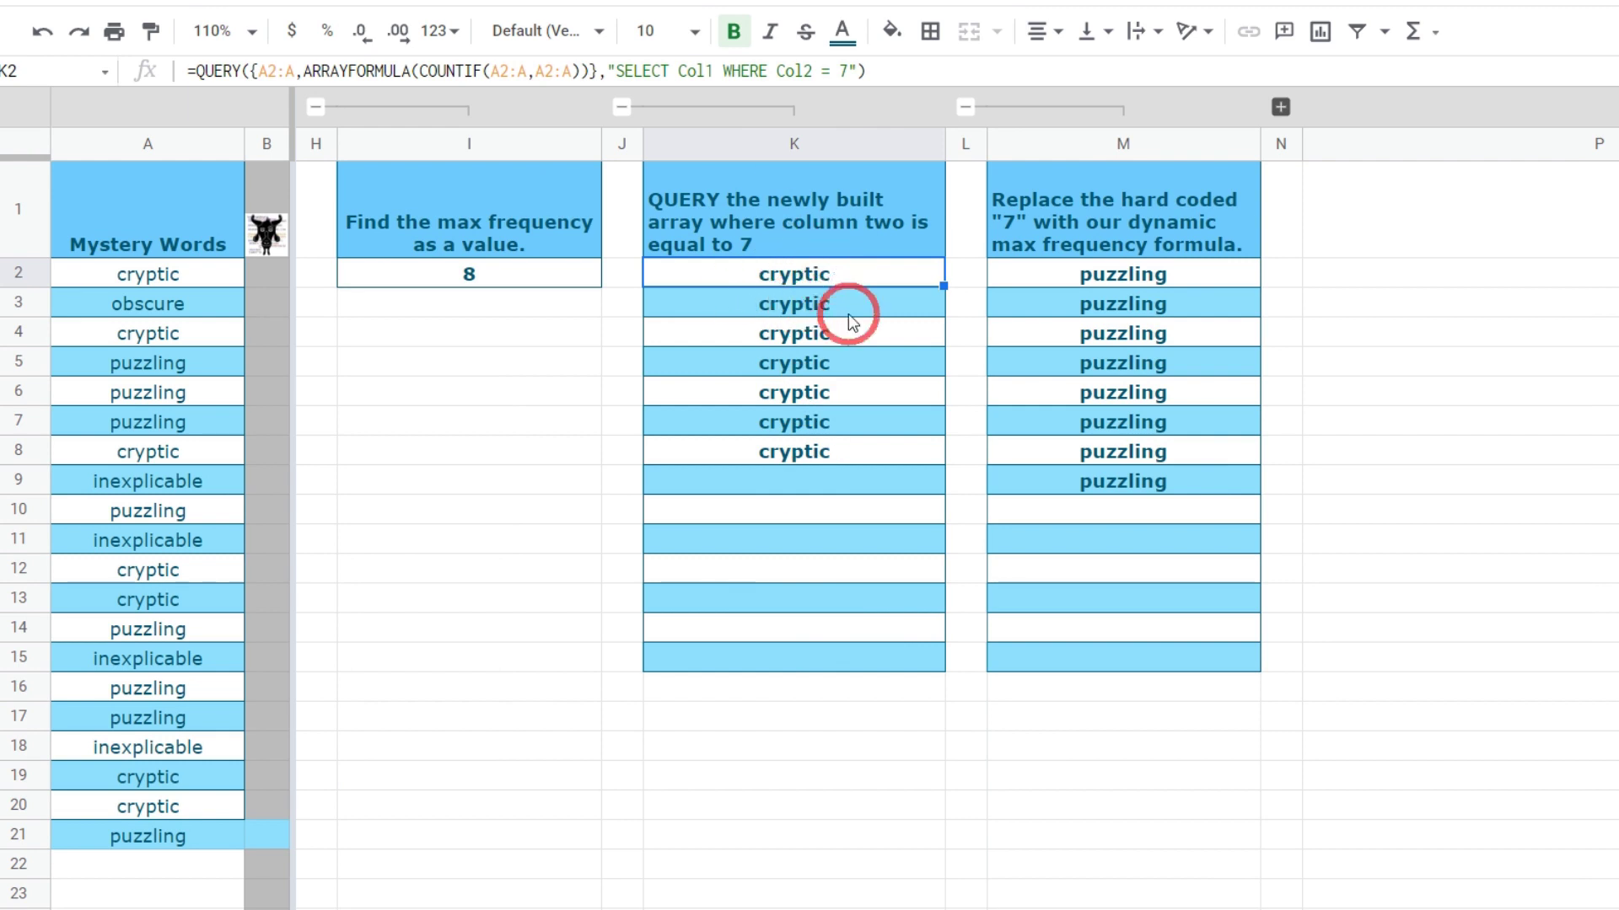
pyautogui.click(1170, 278)
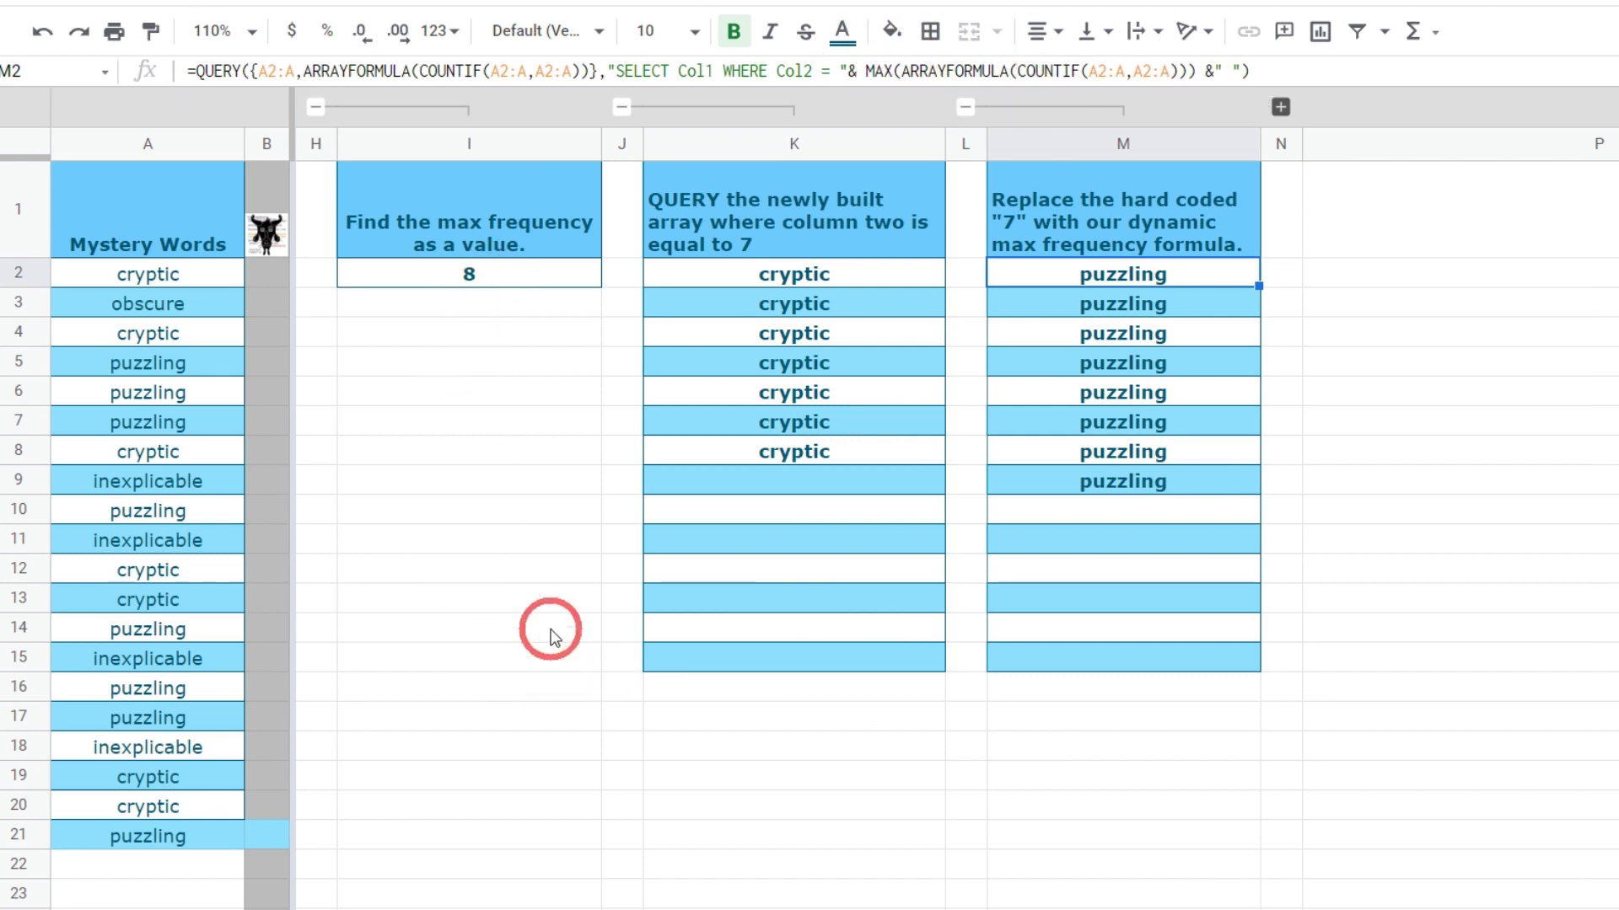
pyautogui.hotkey('ctrl', 'z')
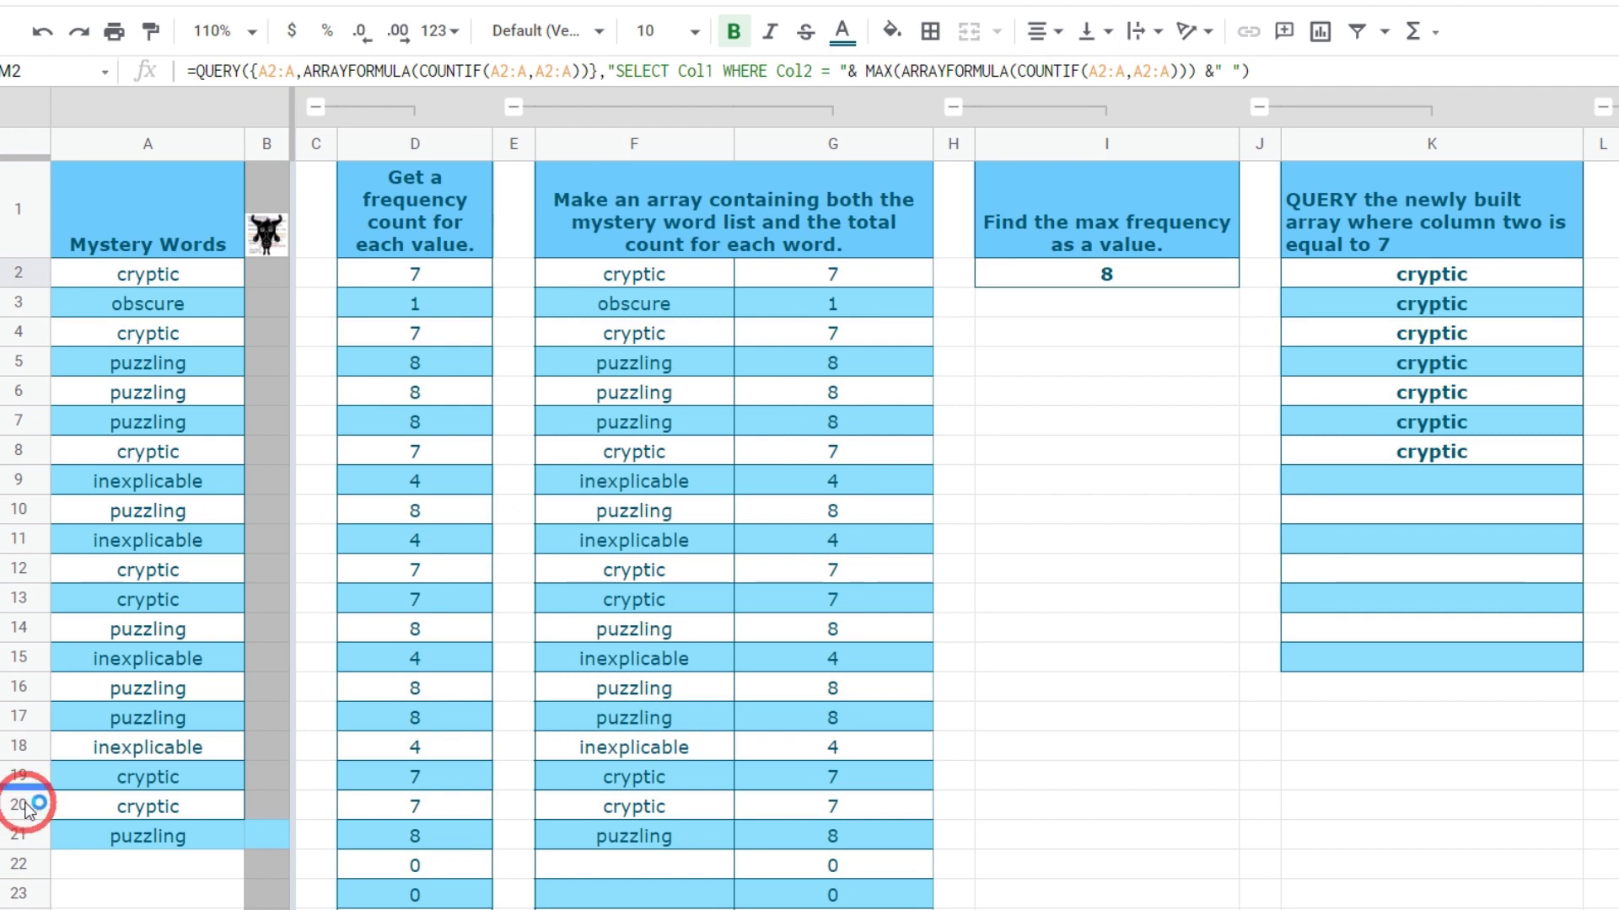
pyautogui.click(148, 839)
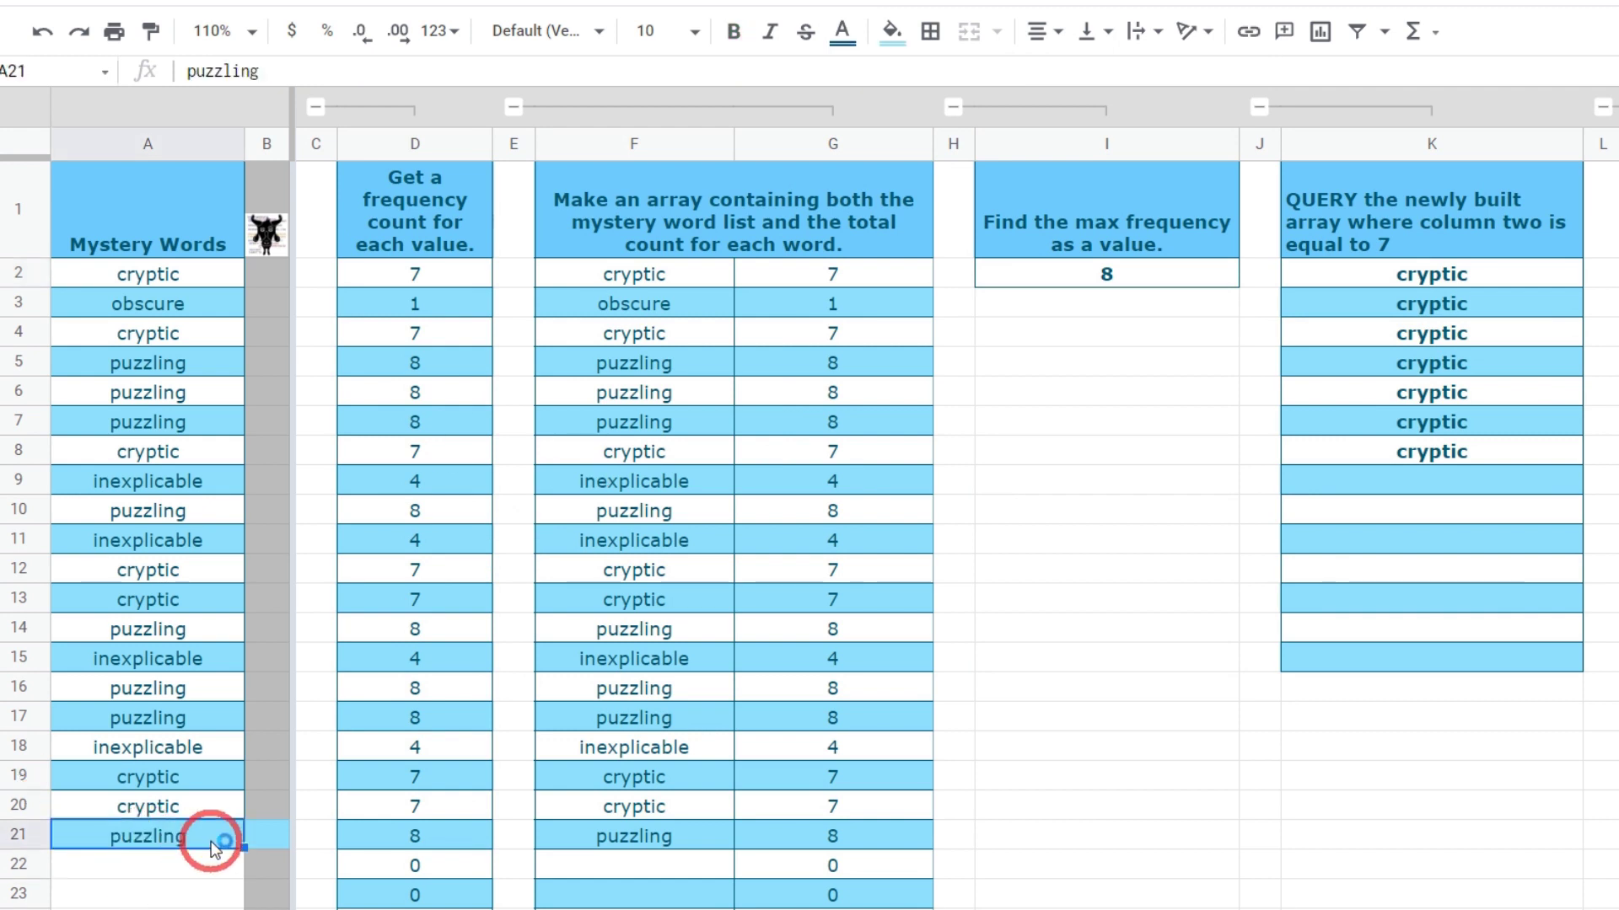
pyautogui.press('Delete')
pyautogui.click(191, 803)
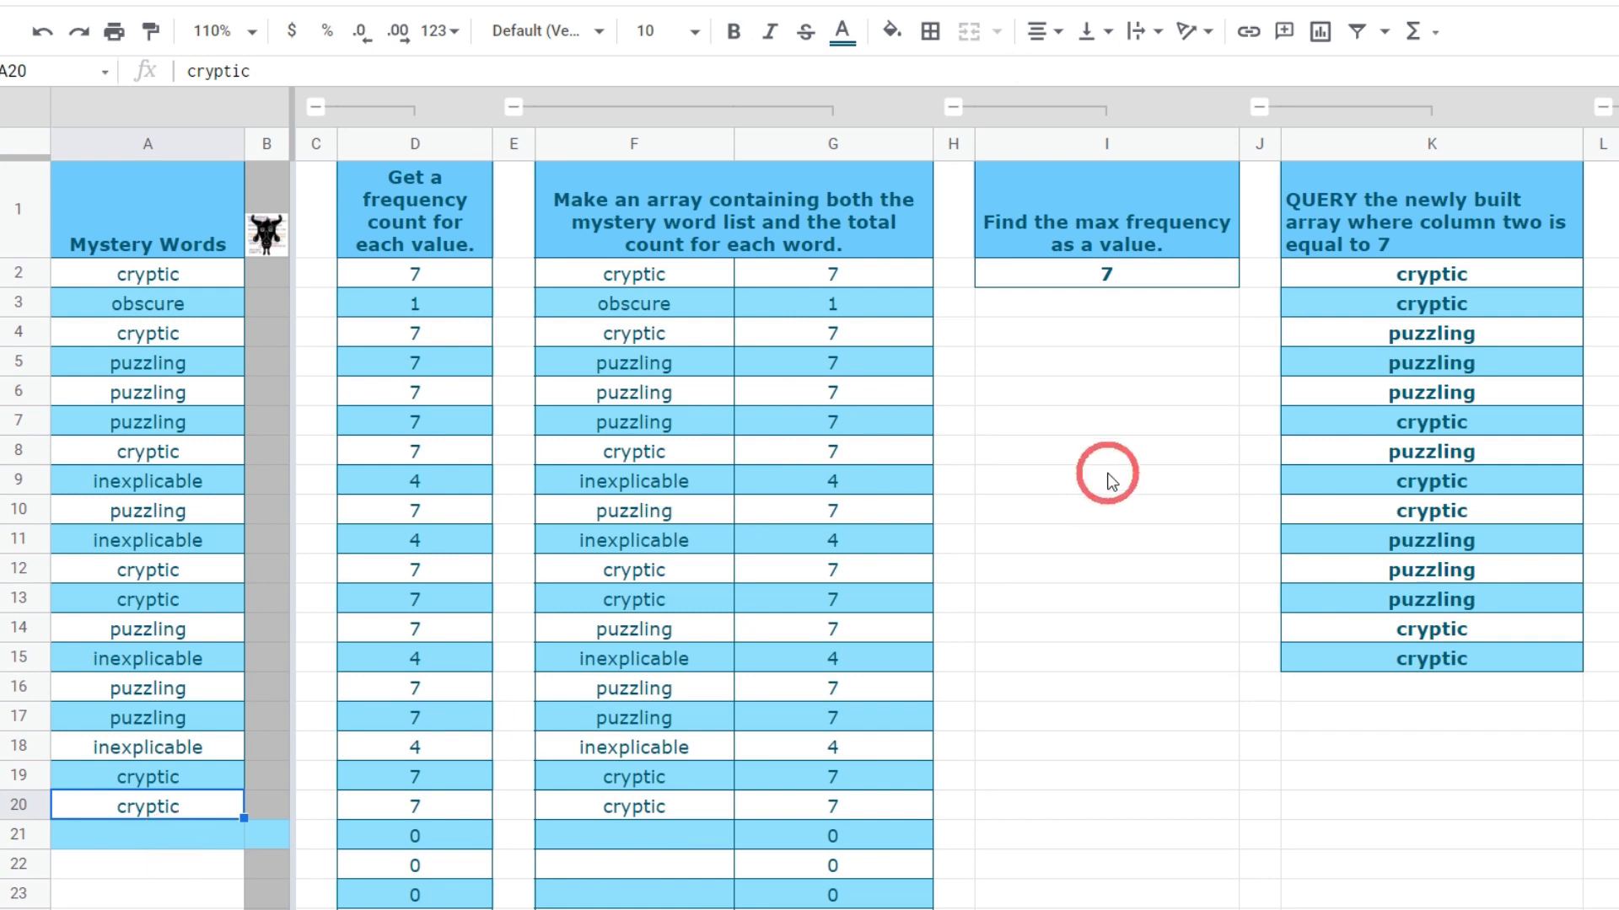
pyautogui.hscroll(5, 1111, 462)
pyautogui.hscroll(5, 1205, 358)
pyautogui.hscroll(-5, 1180, 320)
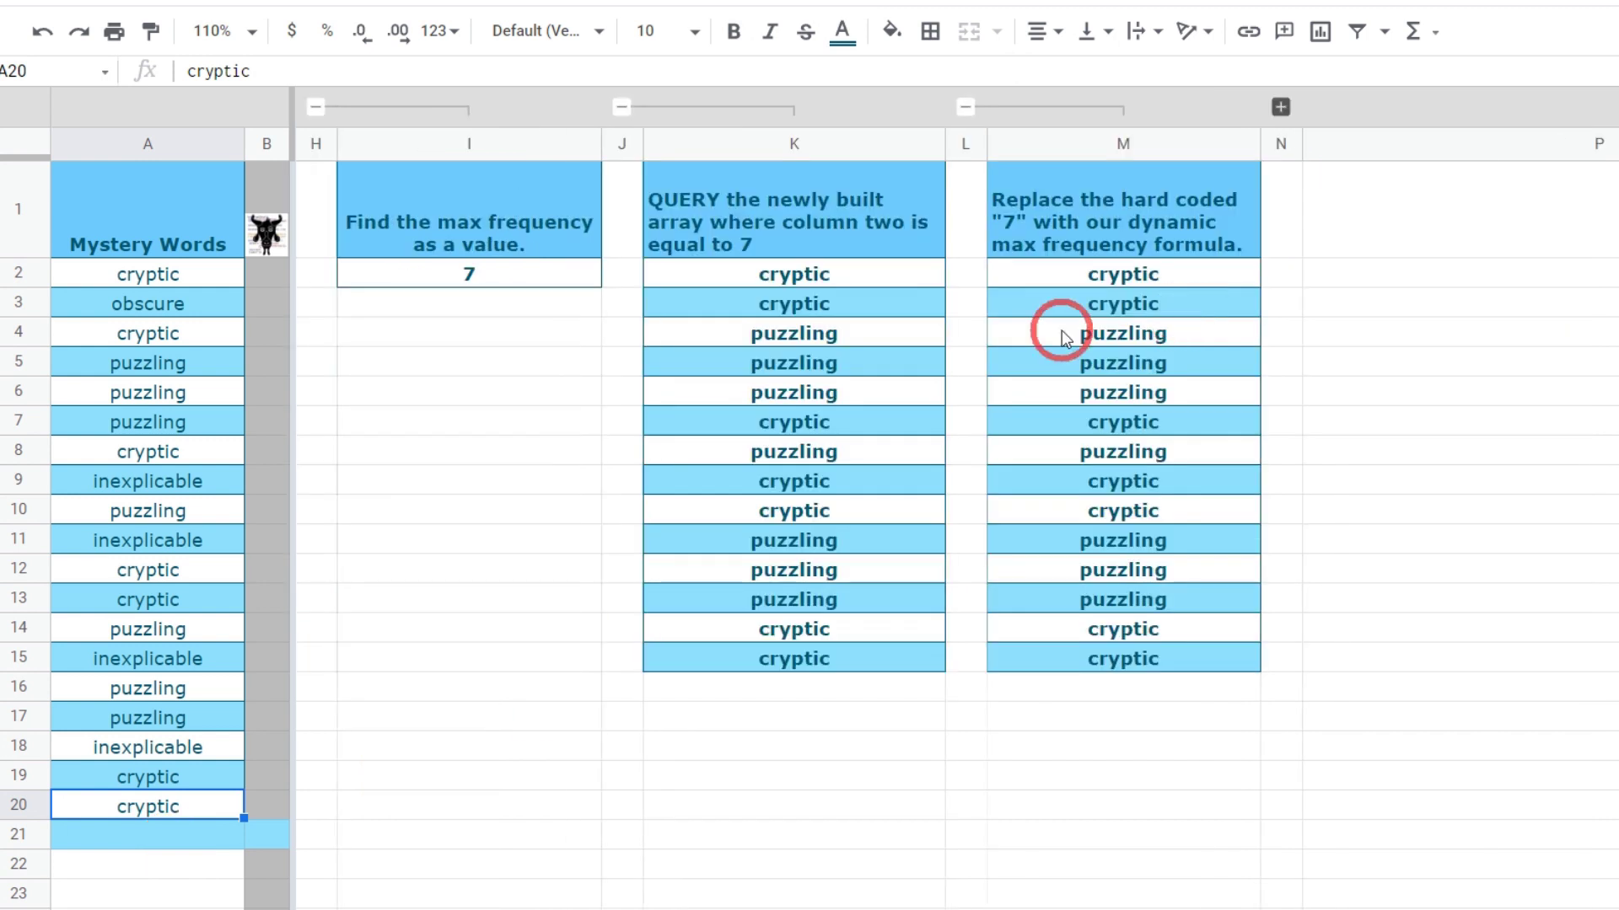
# - Reveal hidden column O and review M2's formula and O1's instruction text
pyautogui.click(1281, 107)
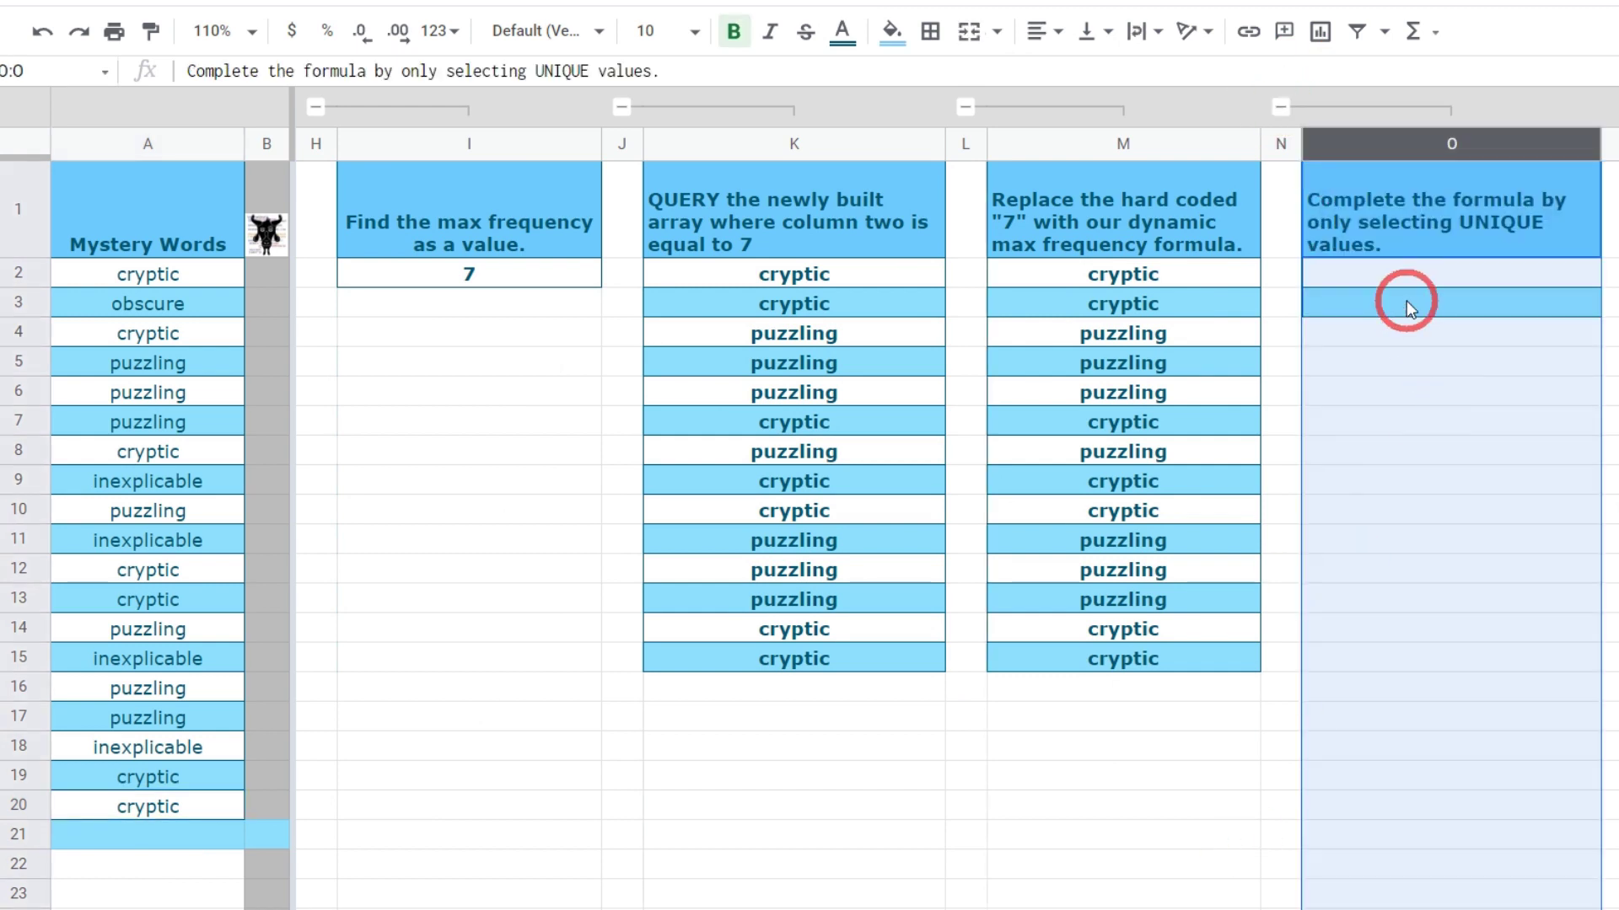
pyautogui.click(1416, 278)
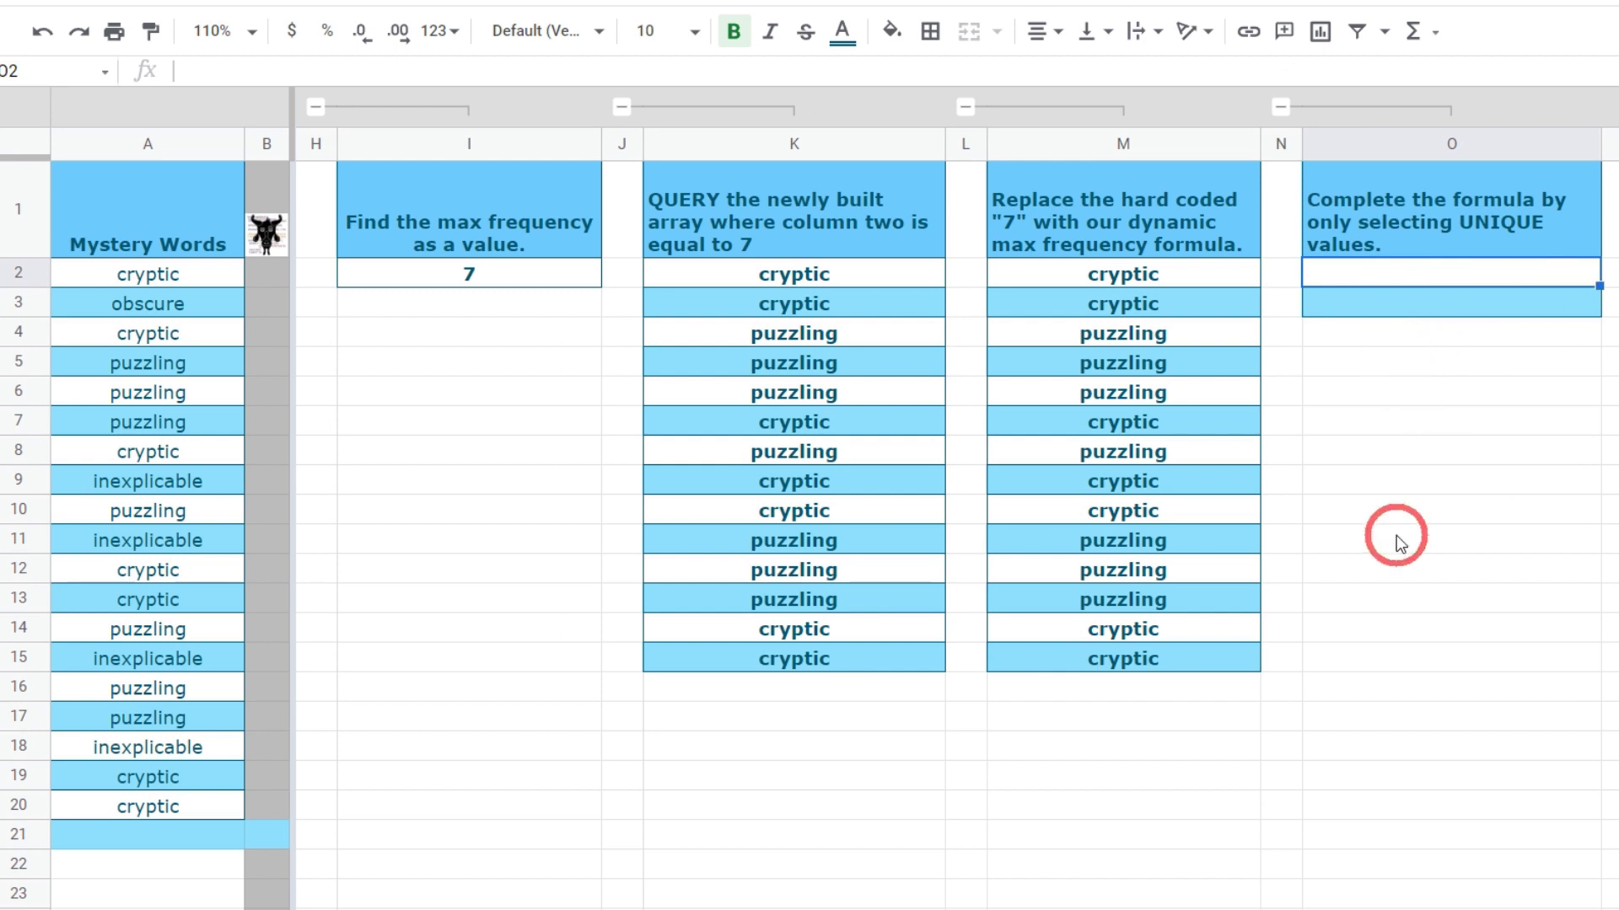
pyautogui.click(1155, 272)
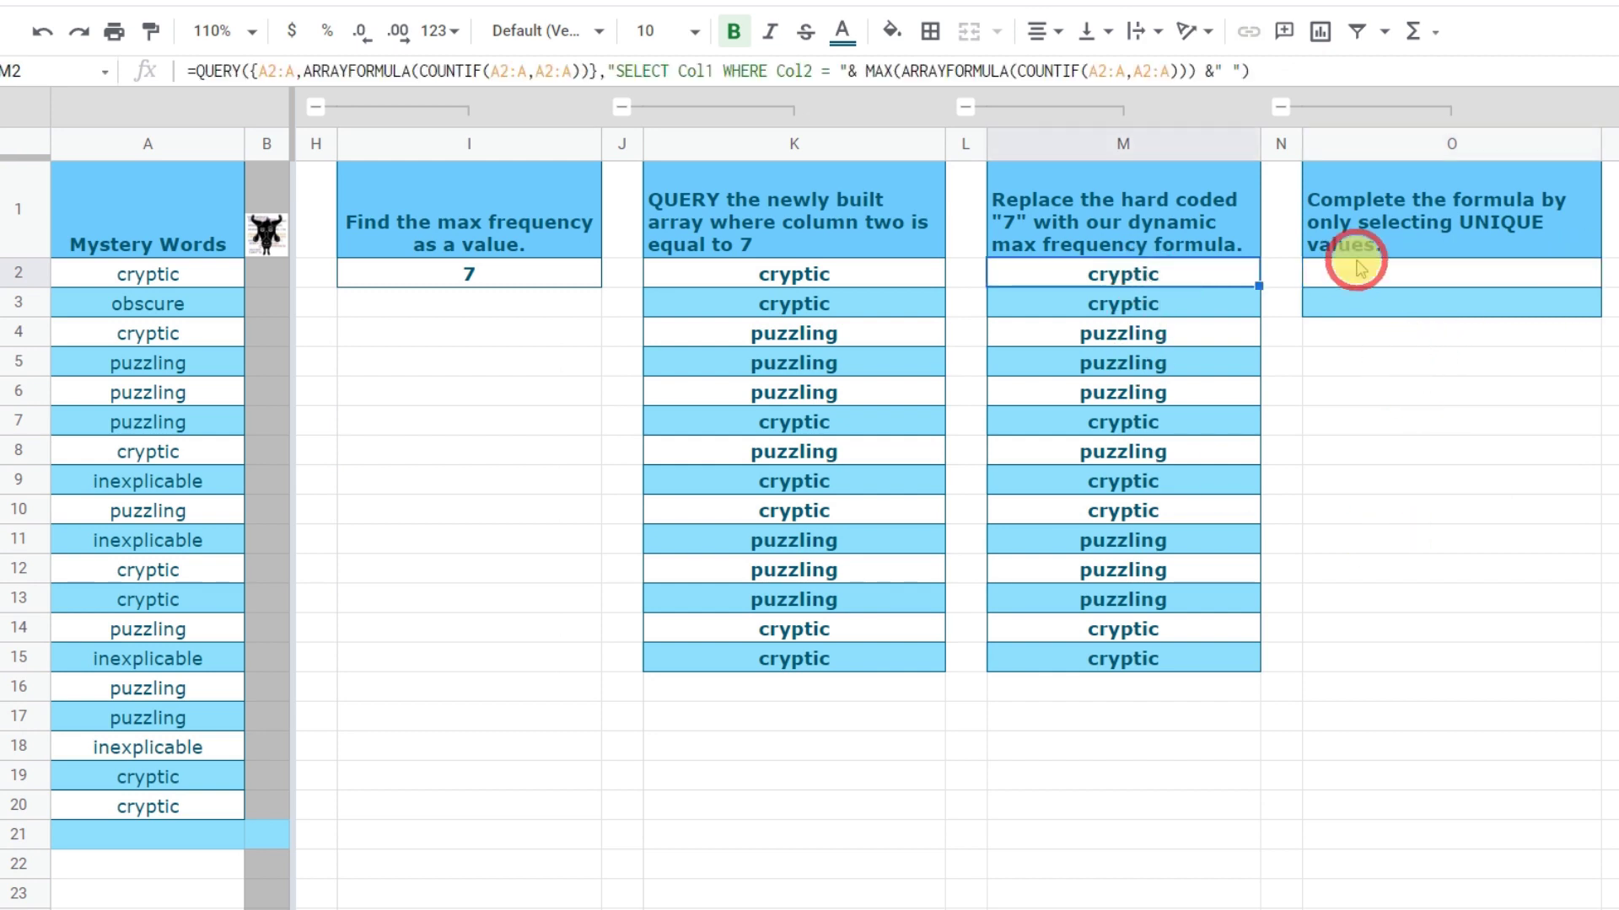
pyautogui.click(1357, 256)
# - Enter =UNIQUE(M2:M15) in O2, listing cryptic and puzzling once each
pyautogui.click(1408, 275)
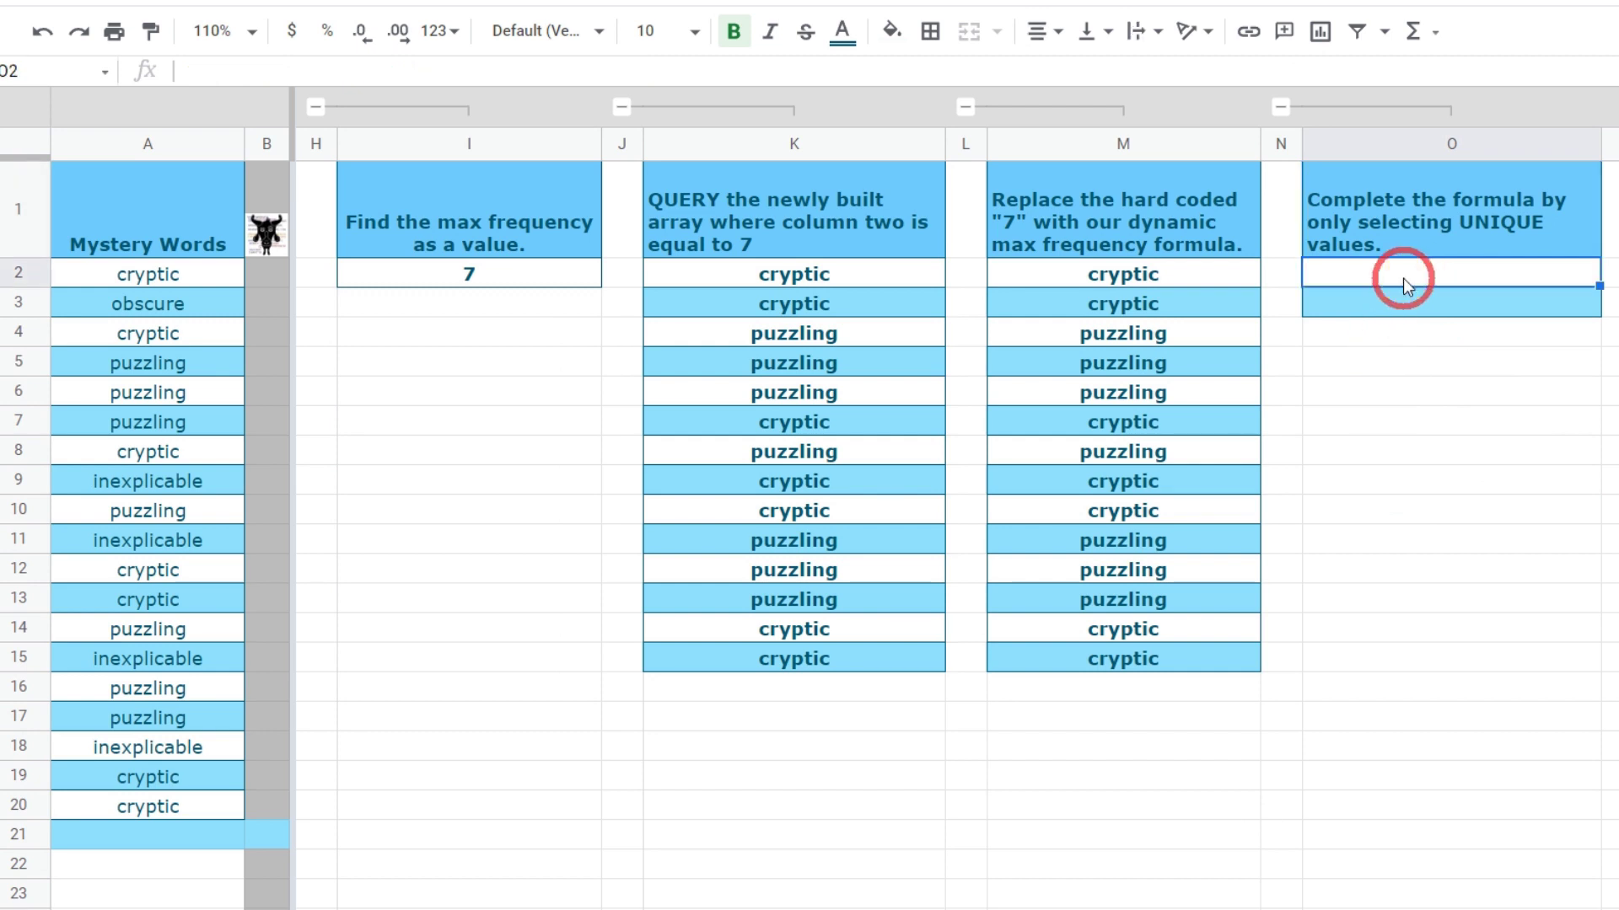
pyautogui.write('=u')
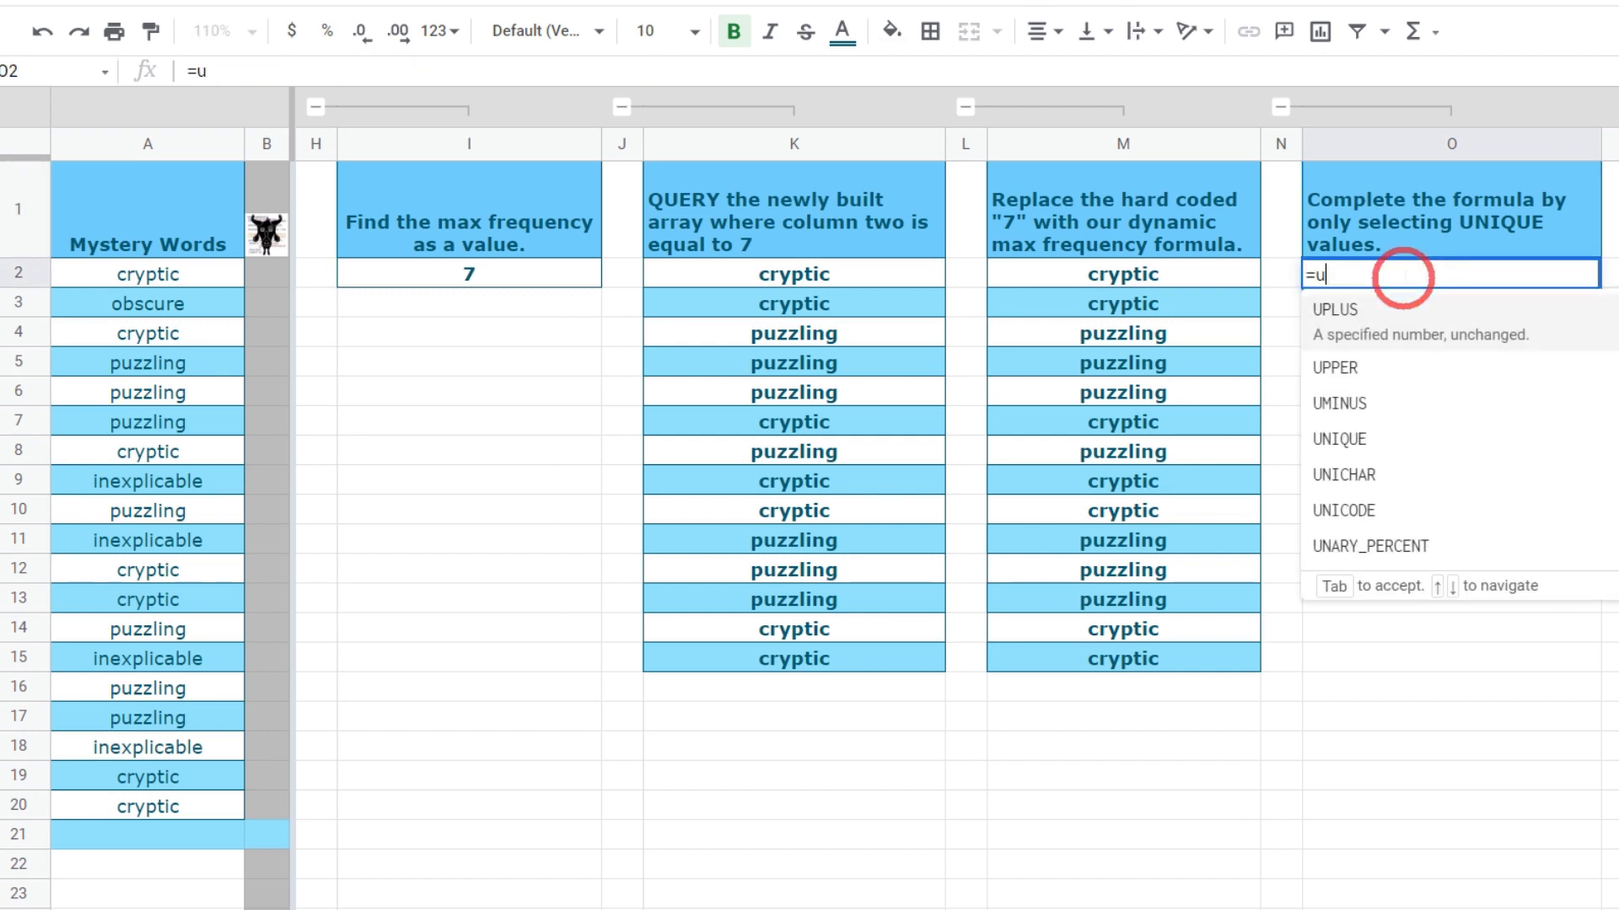
pyautogui.write('nique')
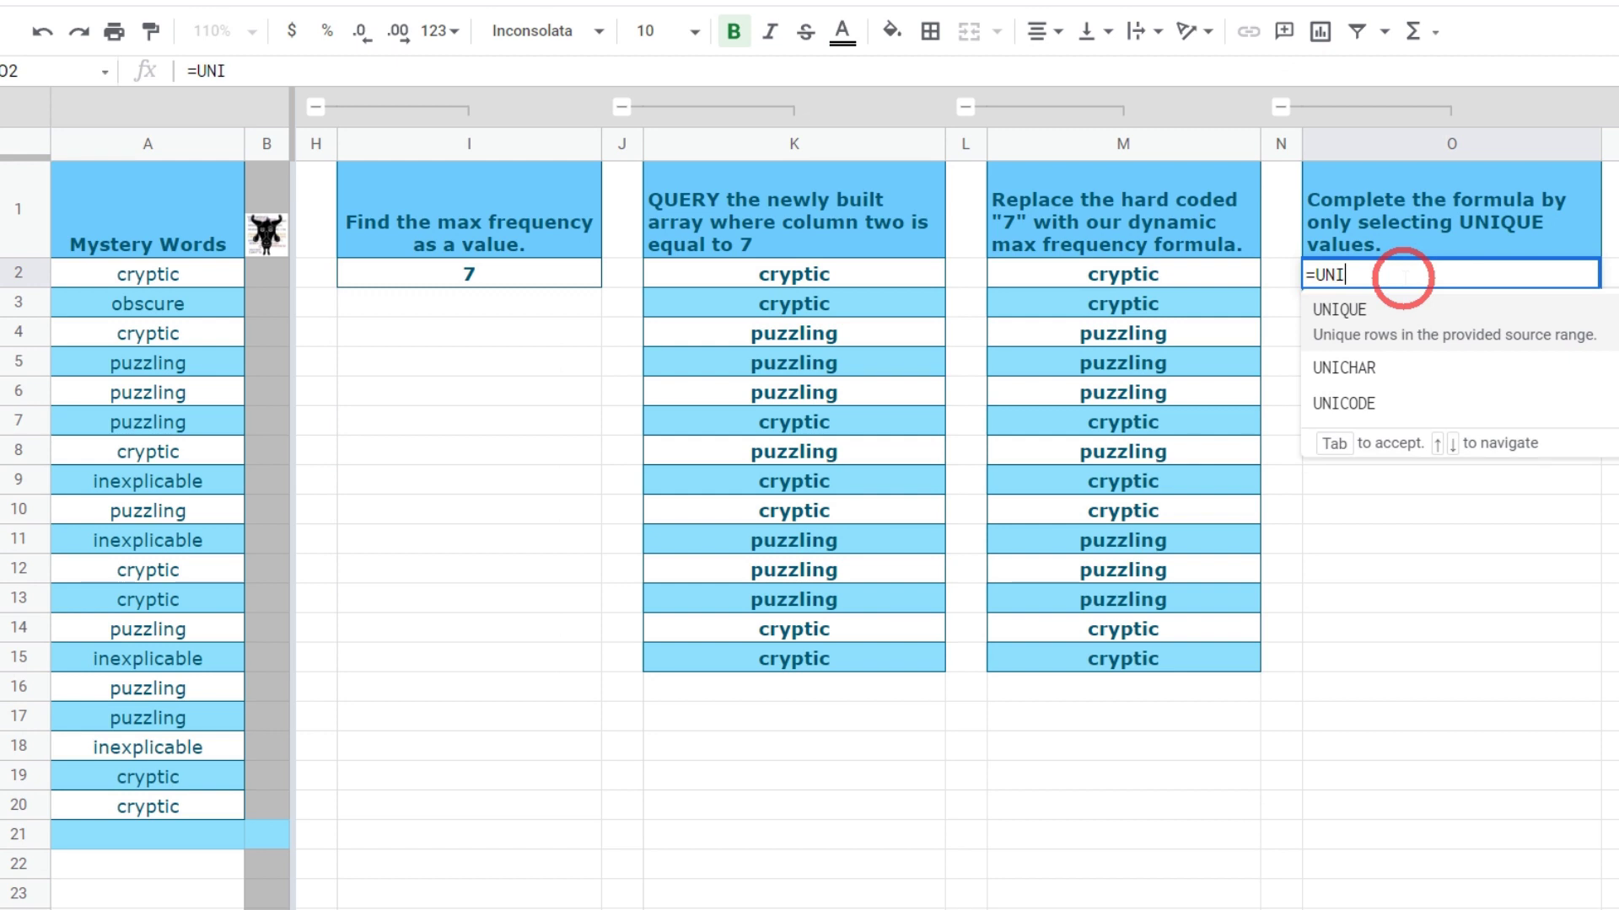
pyautogui.write('(')
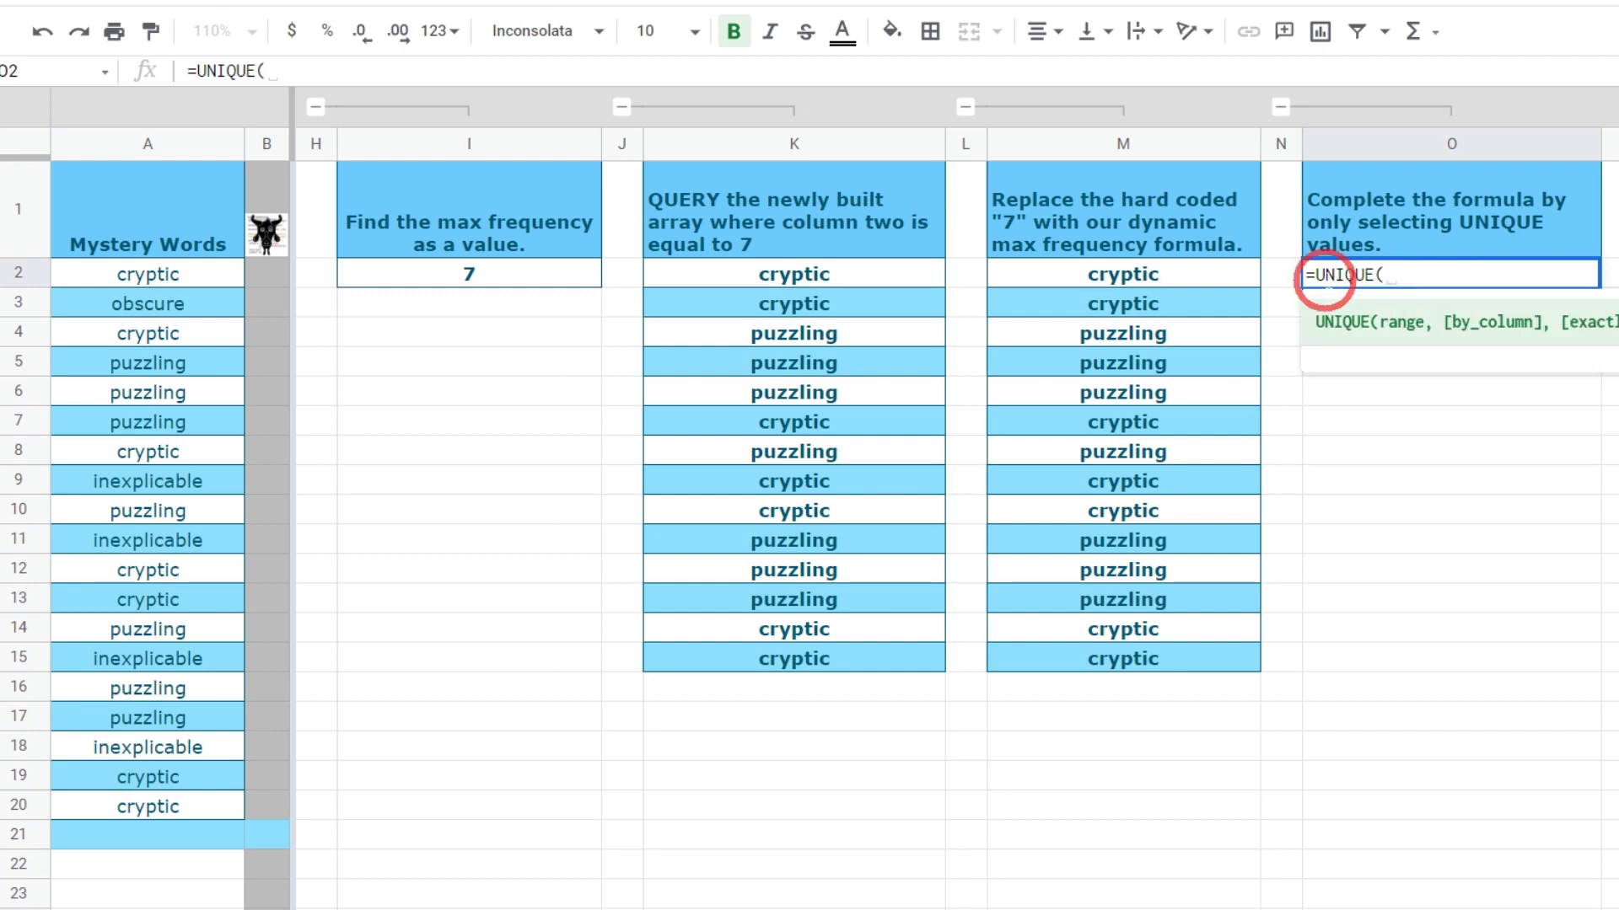
pyautogui.click(1183, 273)
pyautogui.moveTo(1191, 305); pyautogui.dragTo(1152, 662)
pyautogui.press('Return')
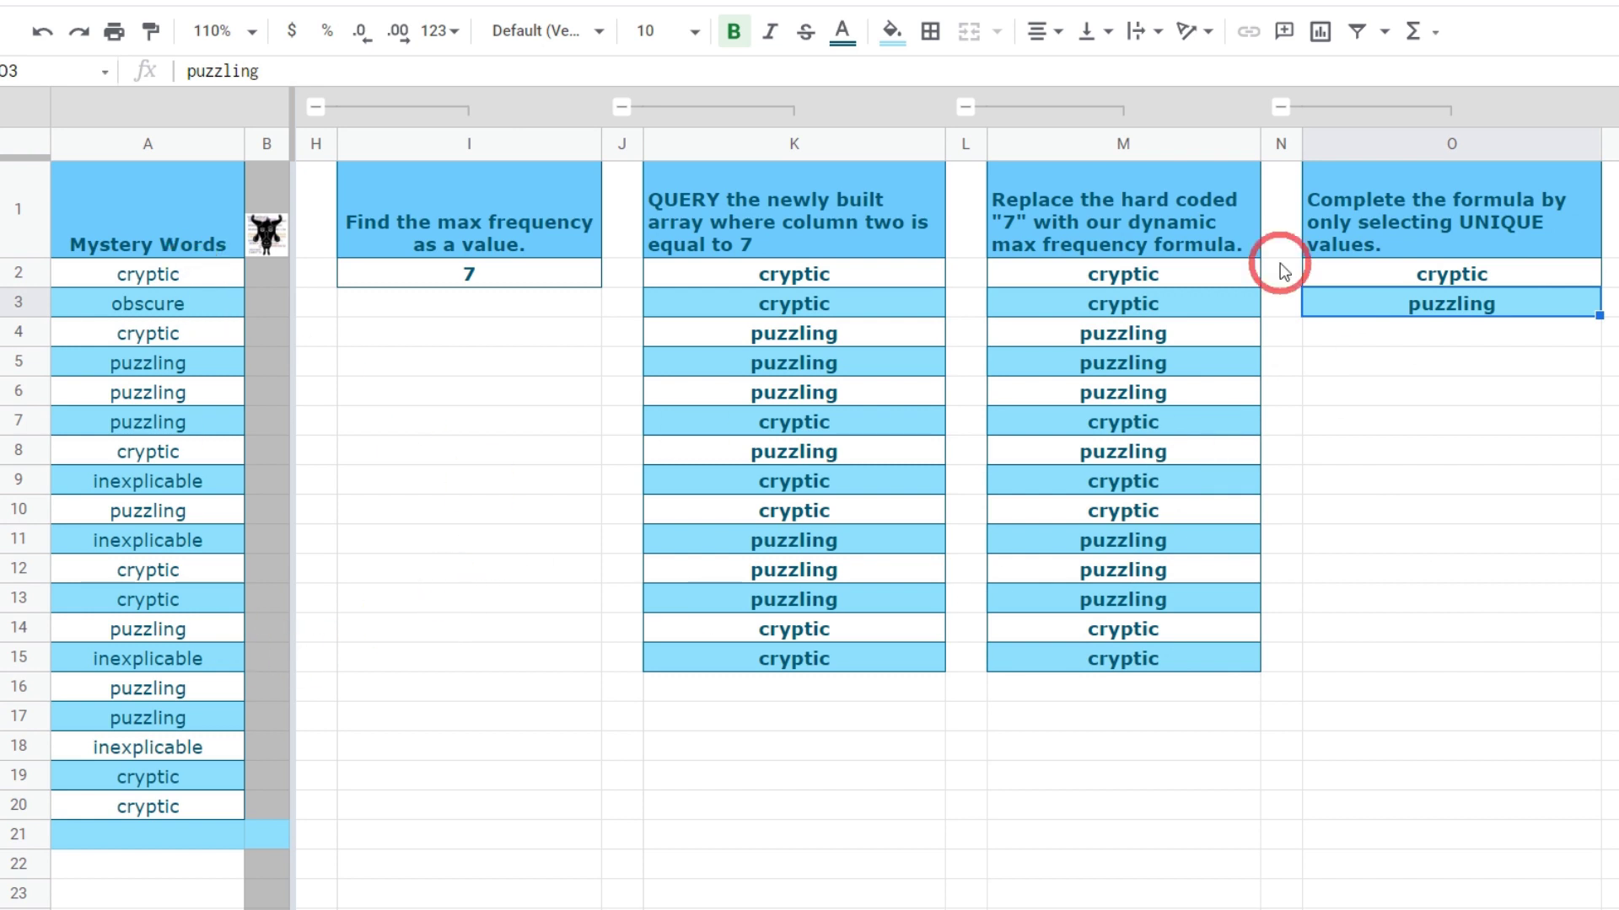
pyautogui.click(1320, 271)
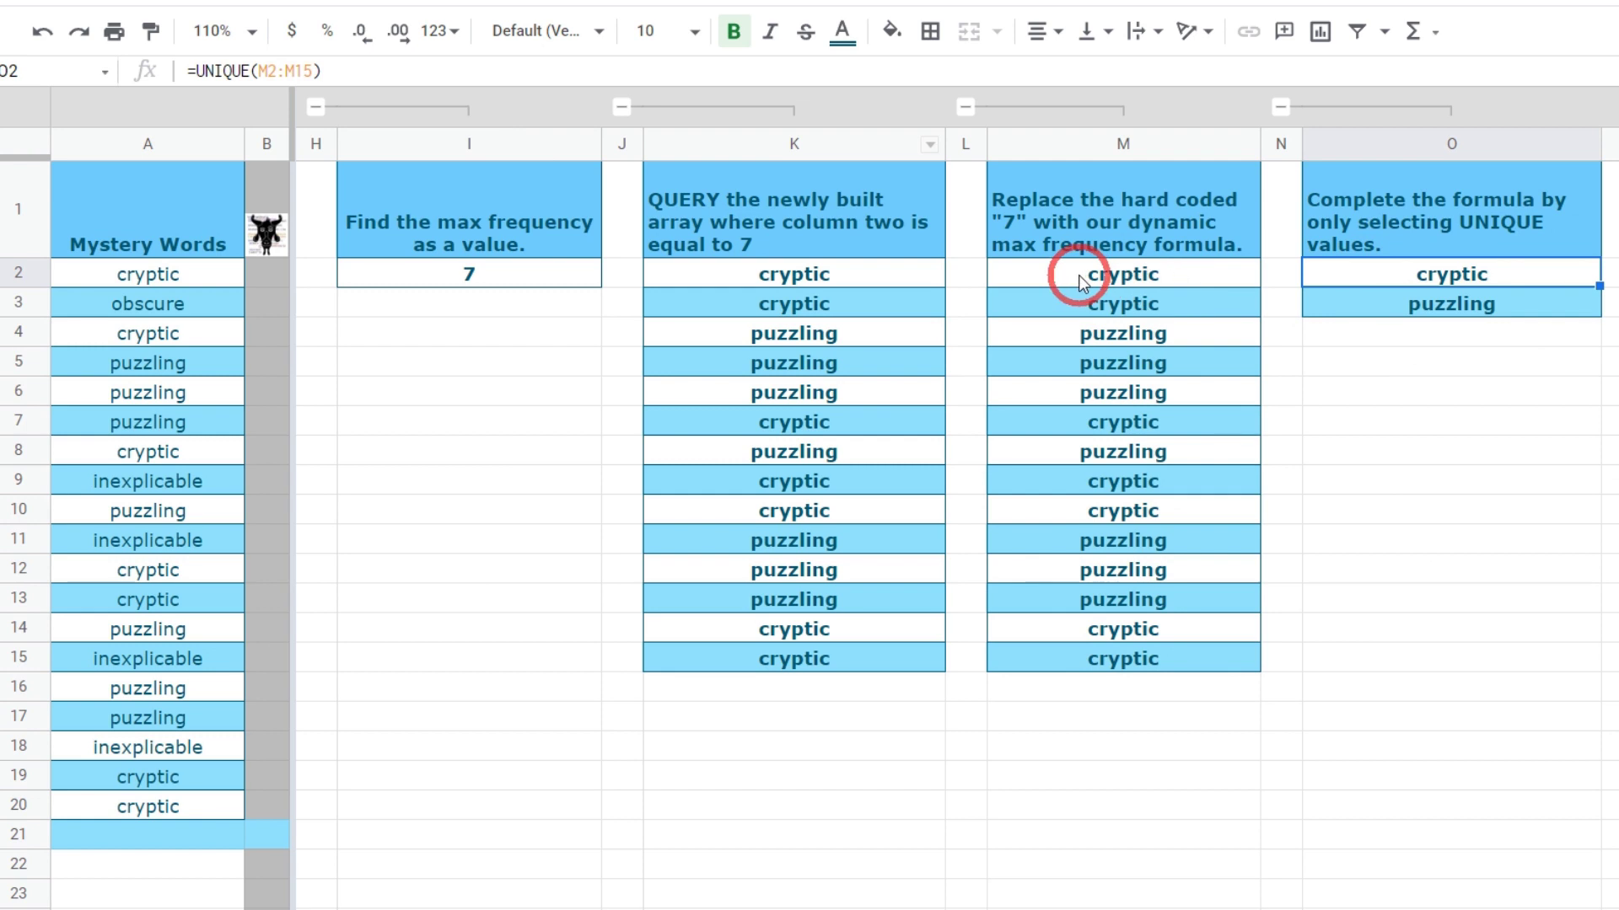
# - Replace M2:M15 inside O2's UNIQUE with M2's full dynamic QUERY formula
pyautogui.click(1186, 280)
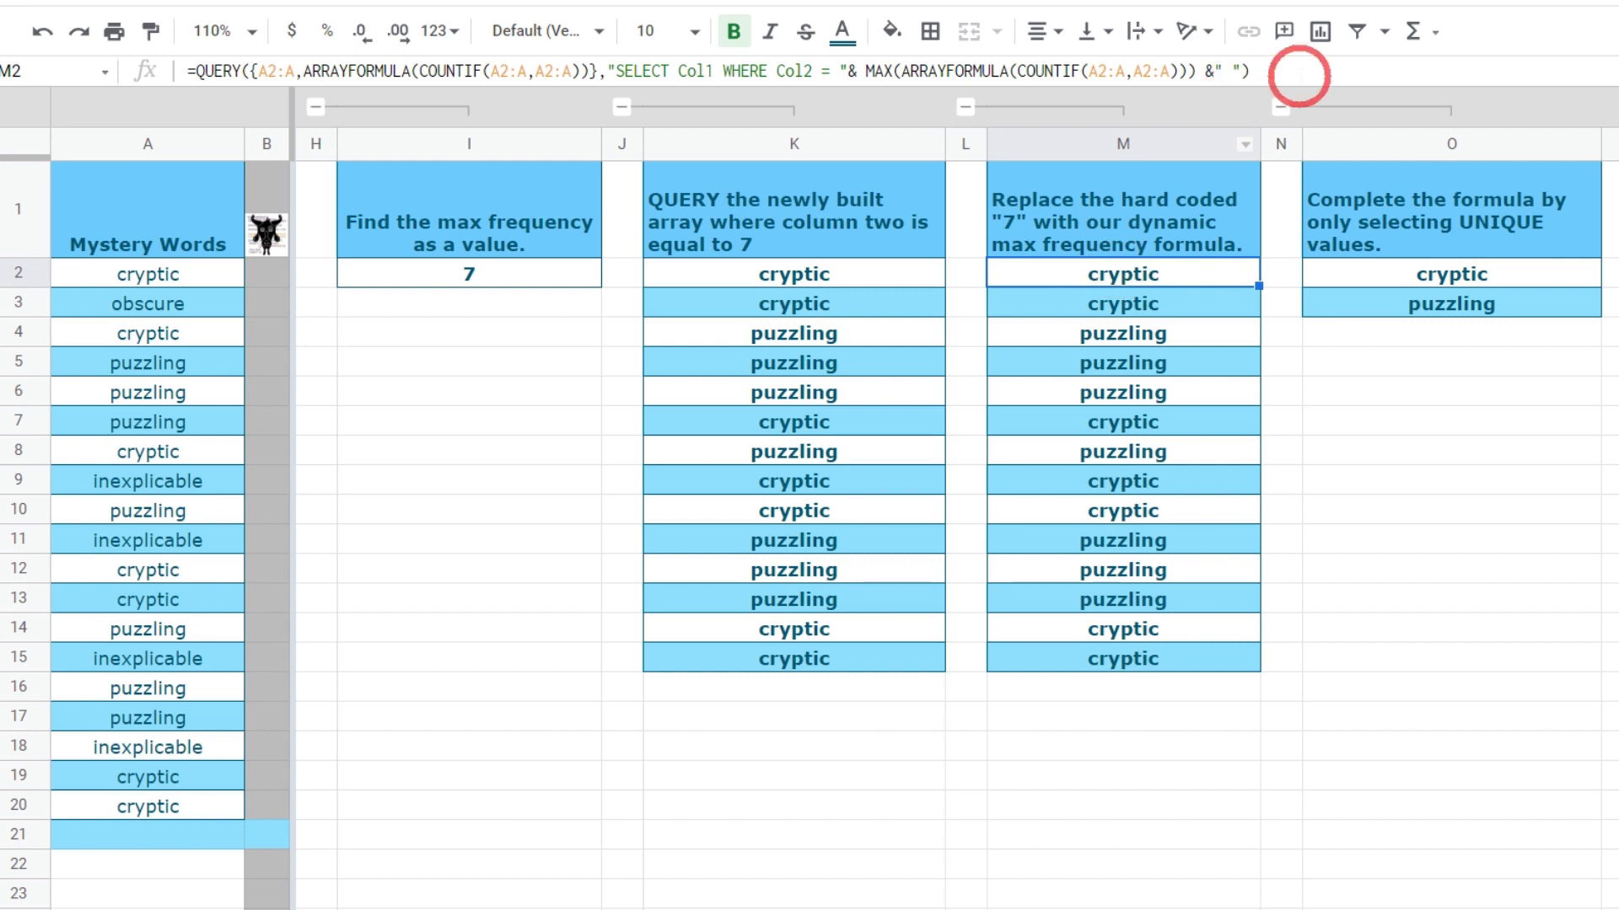
pyautogui.moveTo(1256, 71); pyautogui.dragTo(197, 70)
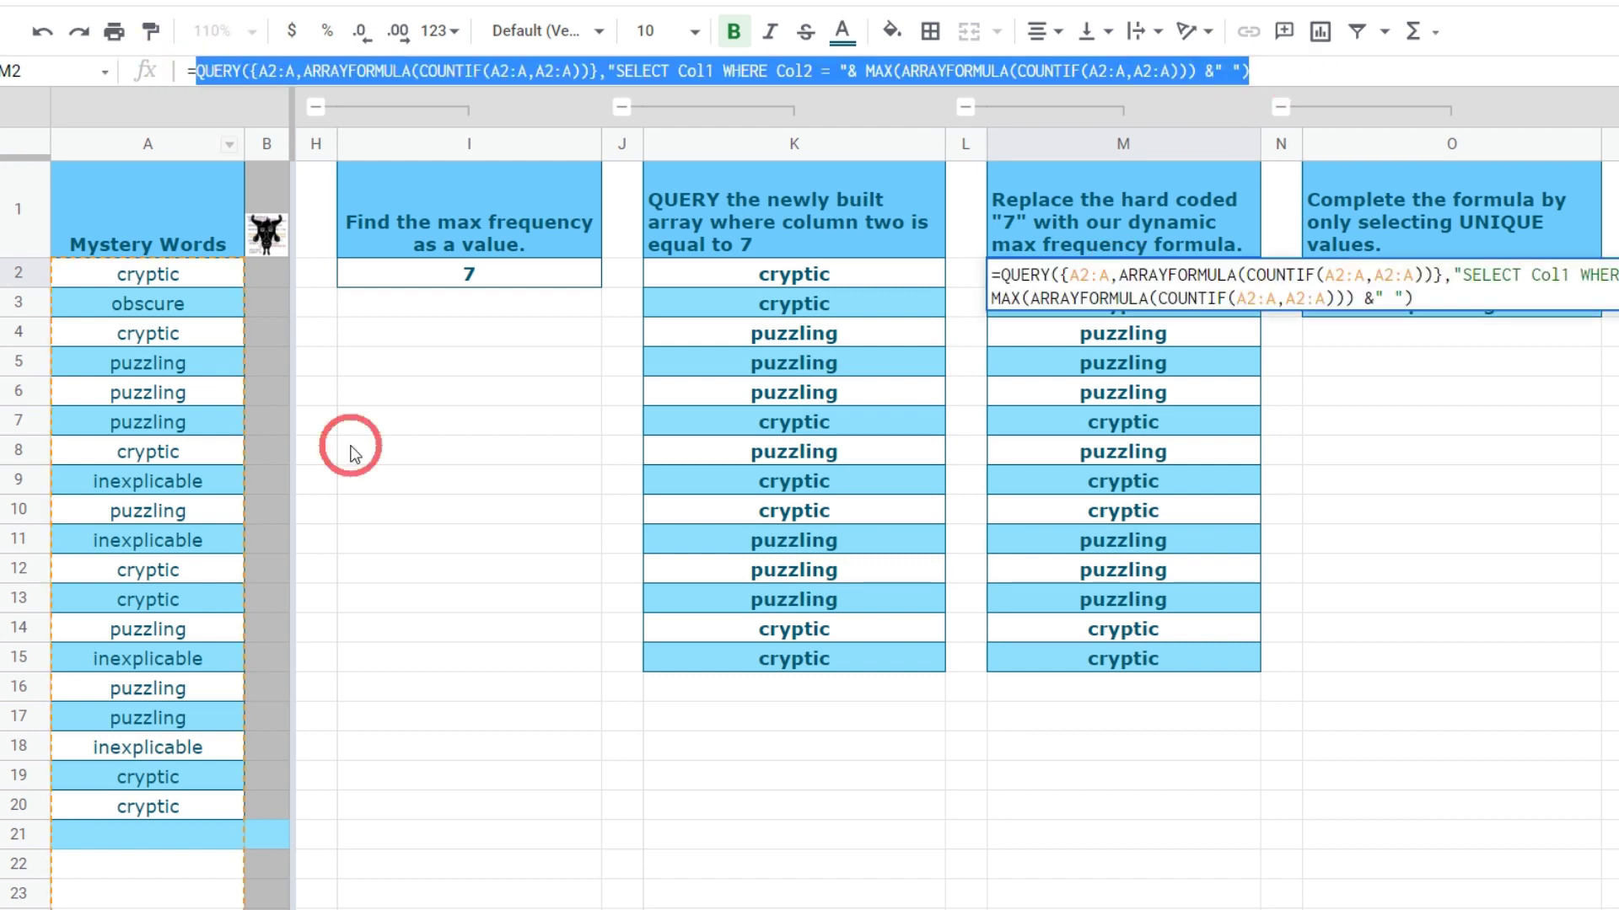
pyautogui.press('Tab')
pyautogui.press('Tab')
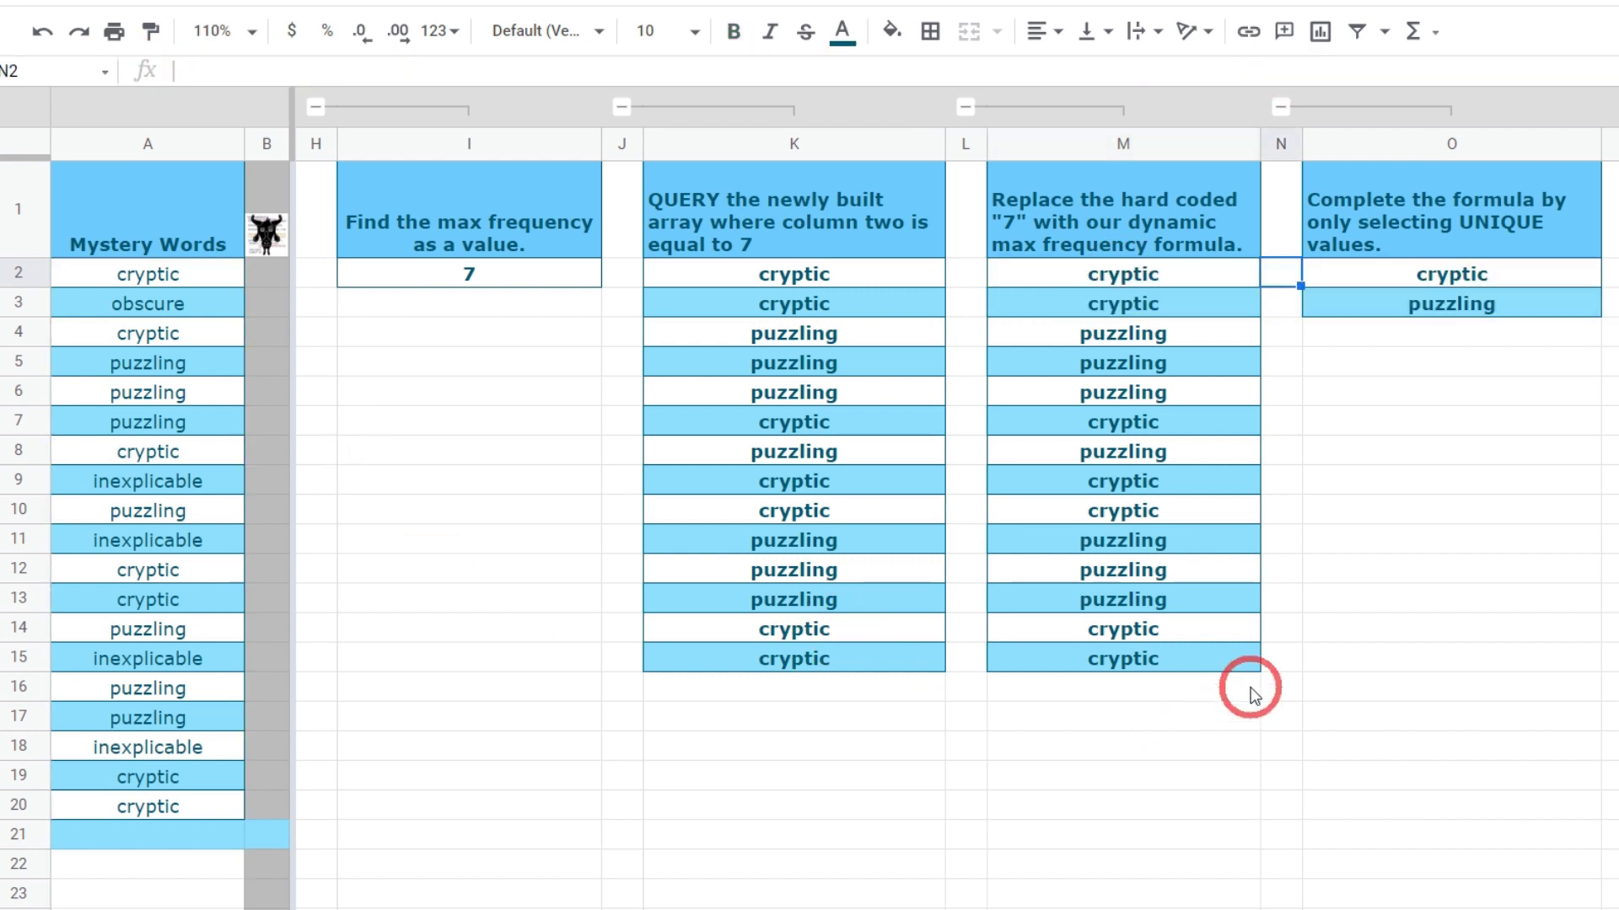
pyautogui.moveTo(310, 70); pyautogui.dragTo(258, 71)
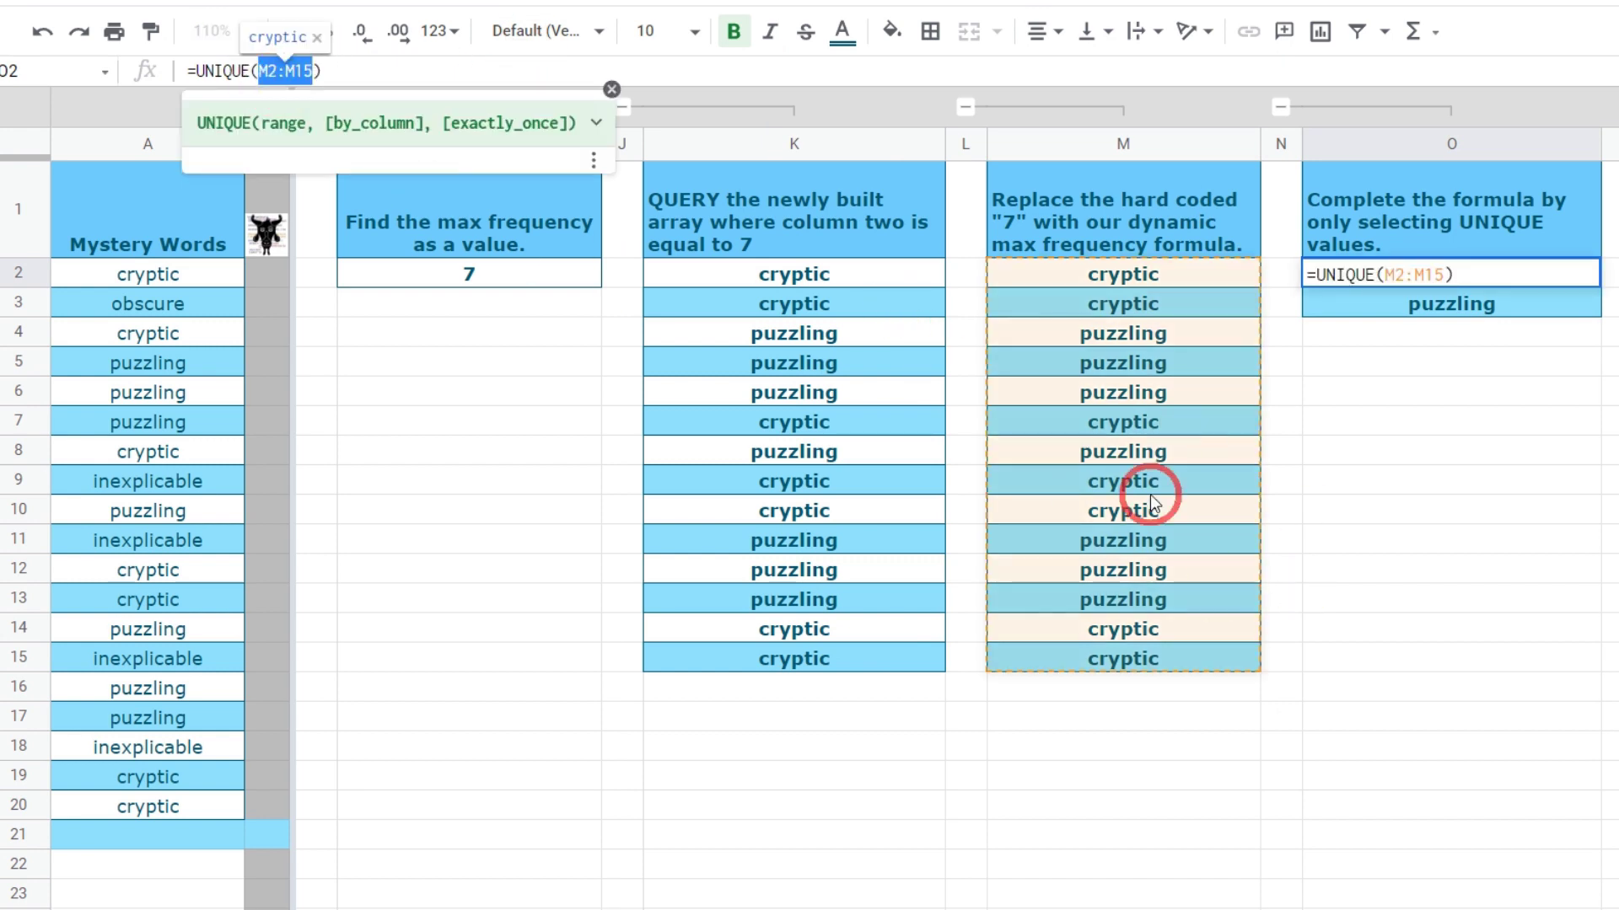
pyautogui.write('QUERY({A2:A,ARRAYFORMULA(COUNTIF(A2:A,A2:A))},"SELECT Col1 WHERE Col2 = "& MAX(ARRAYFORMULA(COUNTIF(A2:A,A2:A))) &"")')
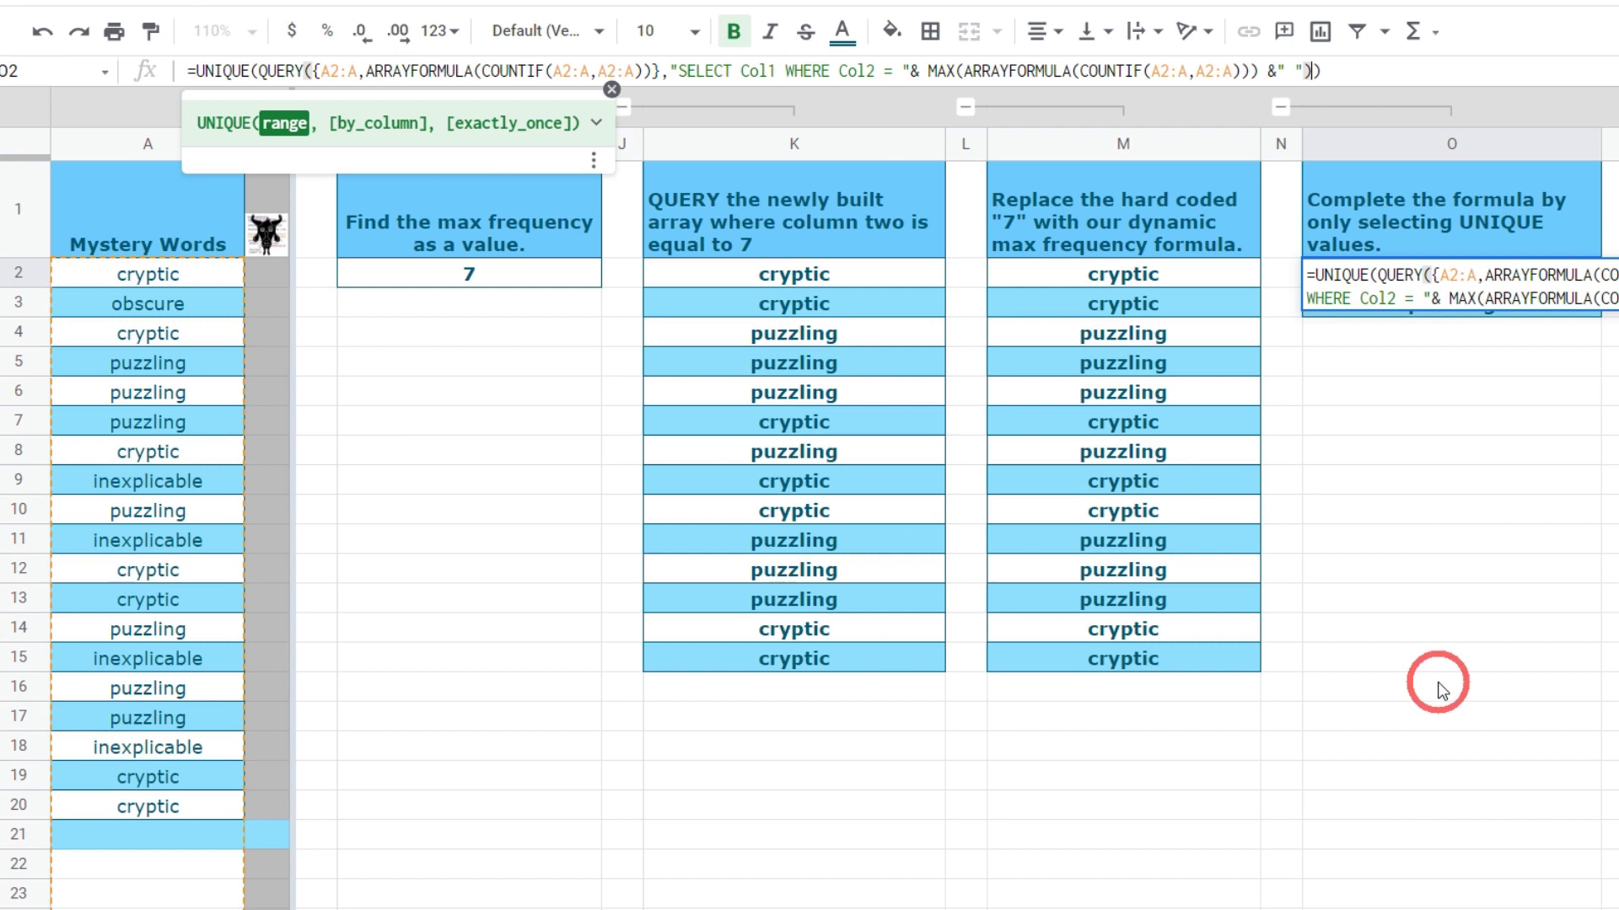
pyautogui.press('Return')
pyautogui.press('Up')
pyautogui.press('Right')
pyautogui.press('Right')
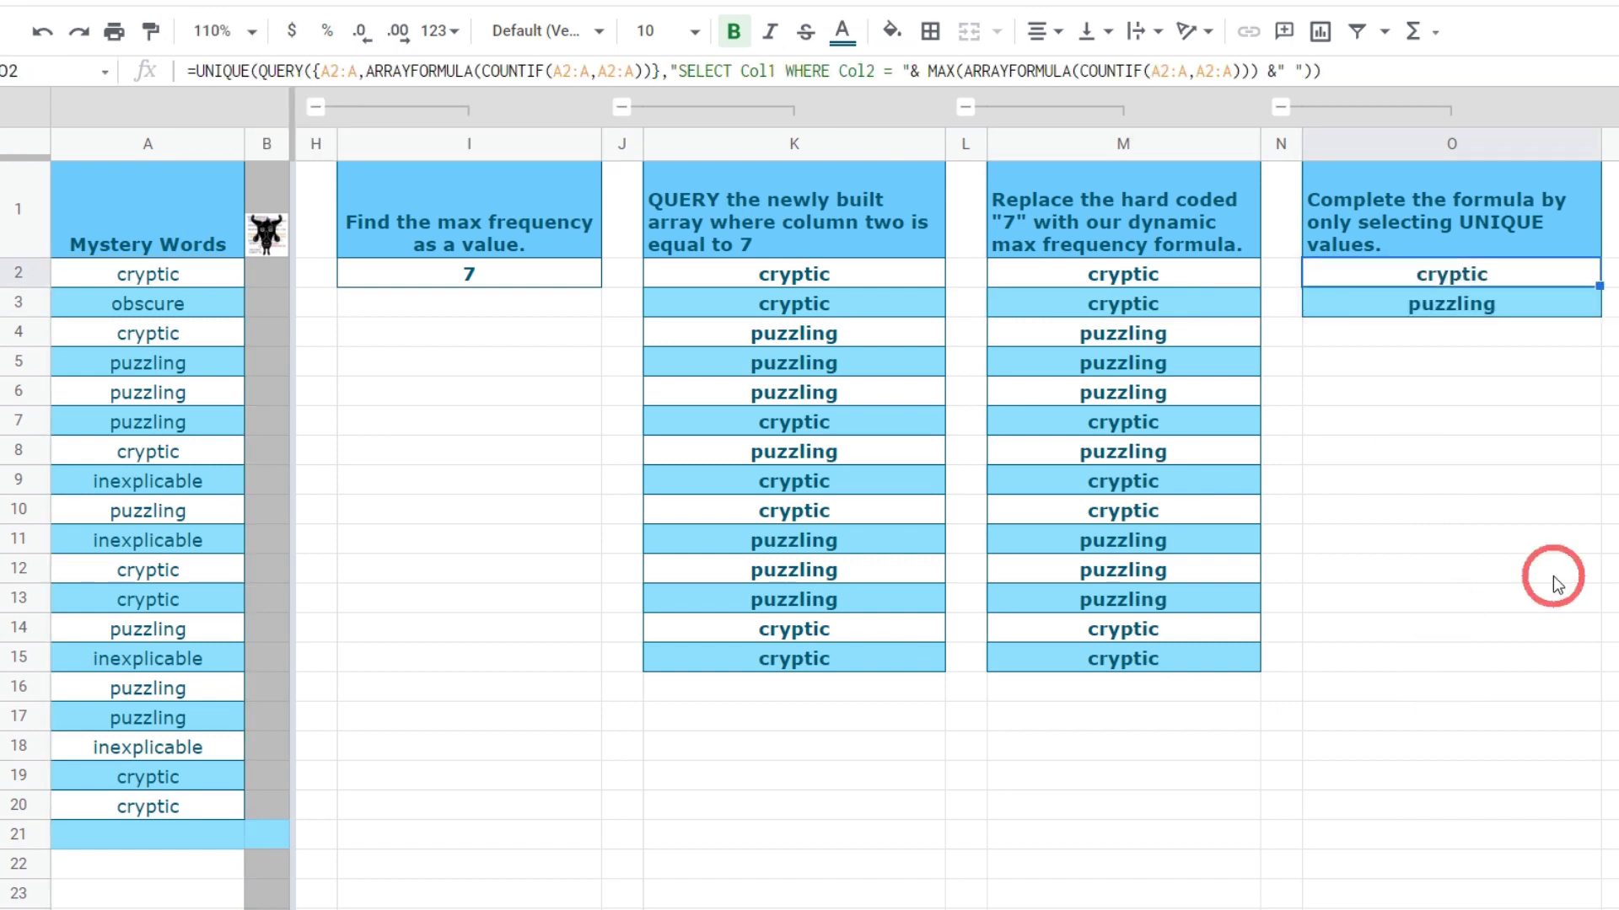